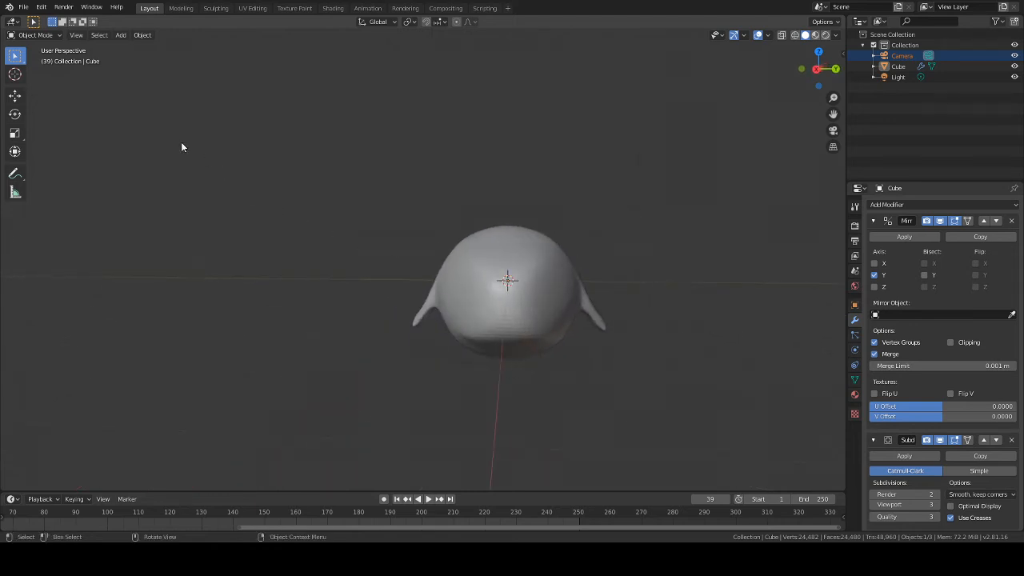
Try to apply Shade Smooth to the whale and check its shape from several sides
{"action": "right_click", "coordinate": [128, 121]}
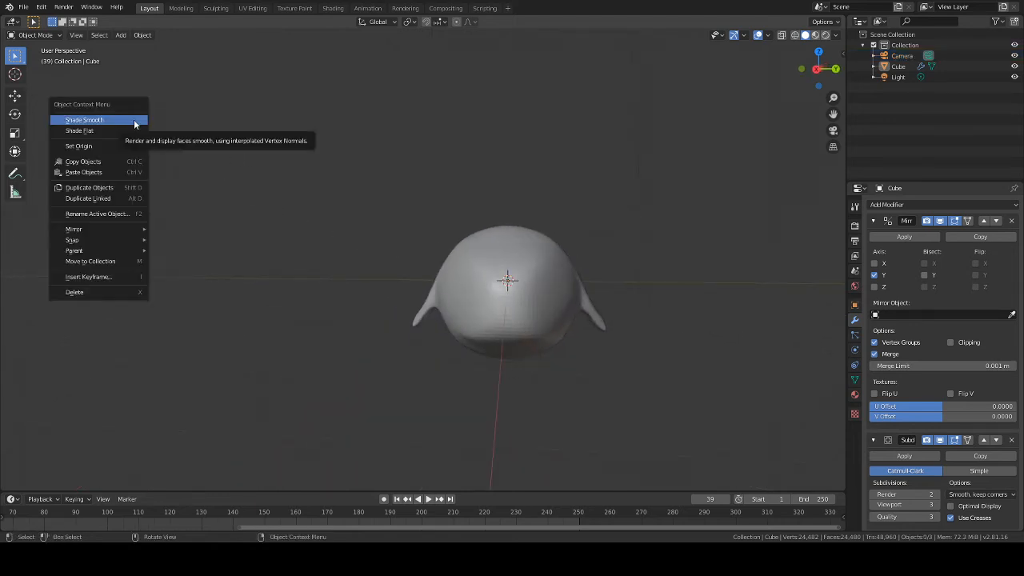
{"action": "left_click", "coordinate": [135, 121]}
{"action": "middle_click_drag", "start_coordinate": [286, 139], "coordinate": [833, 347]}
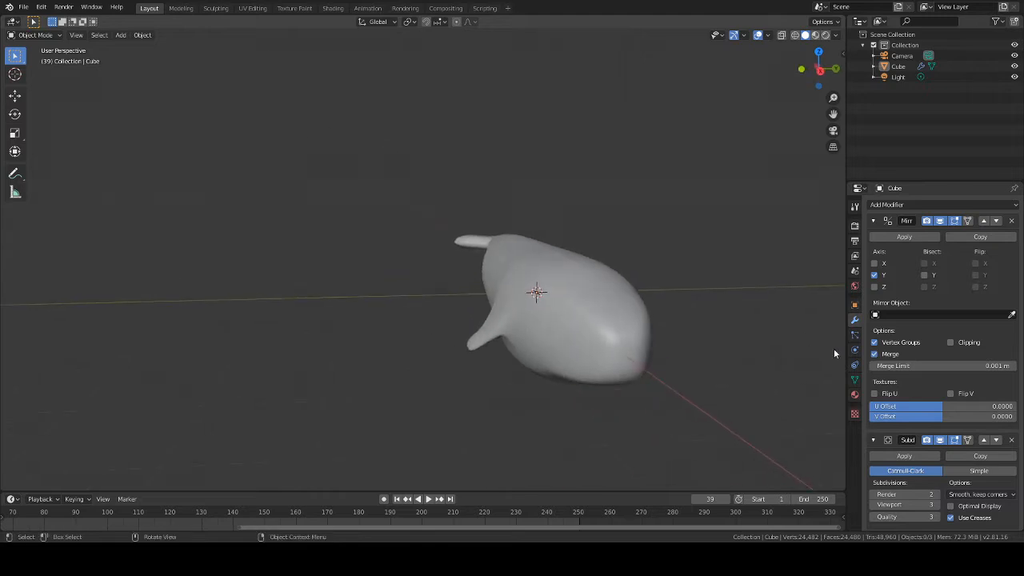
{"action": "left_click", "coordinate": [908, 440]}
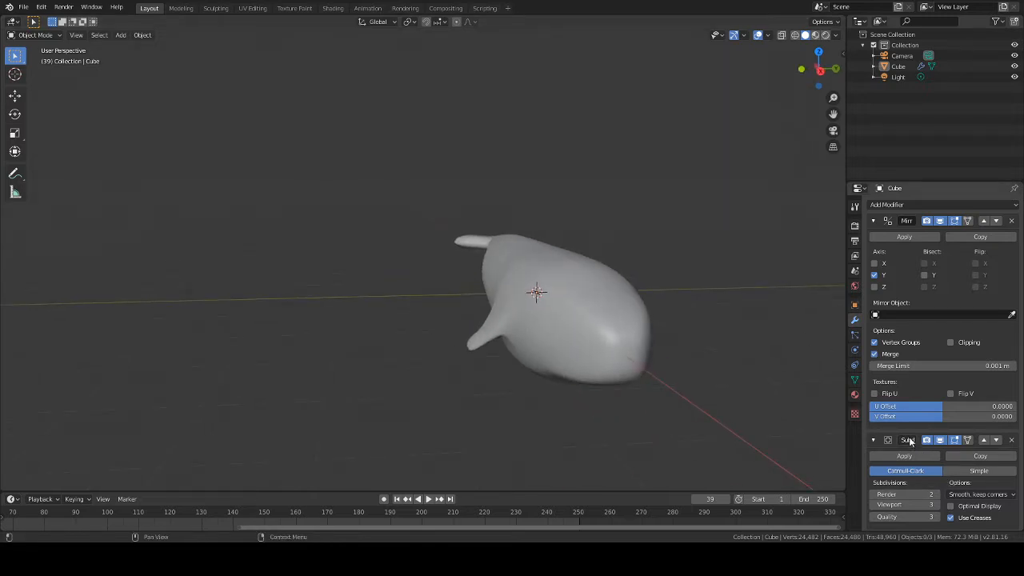
{"action": "key", "text": "Escape"}
{"action": "middle_click_drag", "start_coordinate": [742, 287], "coordinate": [591, 342]}
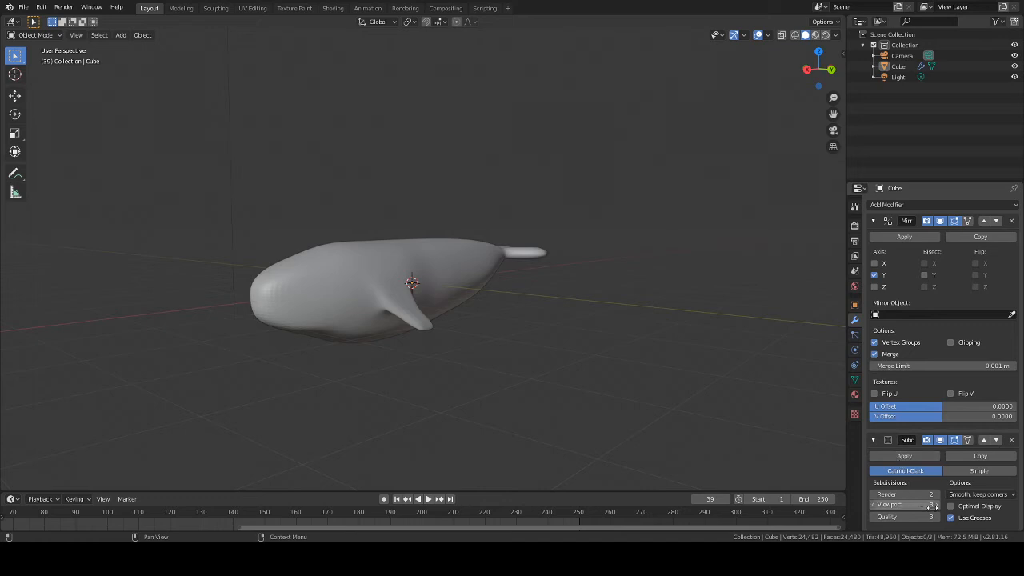
Lower the Subdivision Surface modifier's viewport level to 0 to show the whale's low-poly shape
{"action": "left_click", "coordinate": [874, 505]}
{"action": "left_click", "coordinate": [874, 506]}
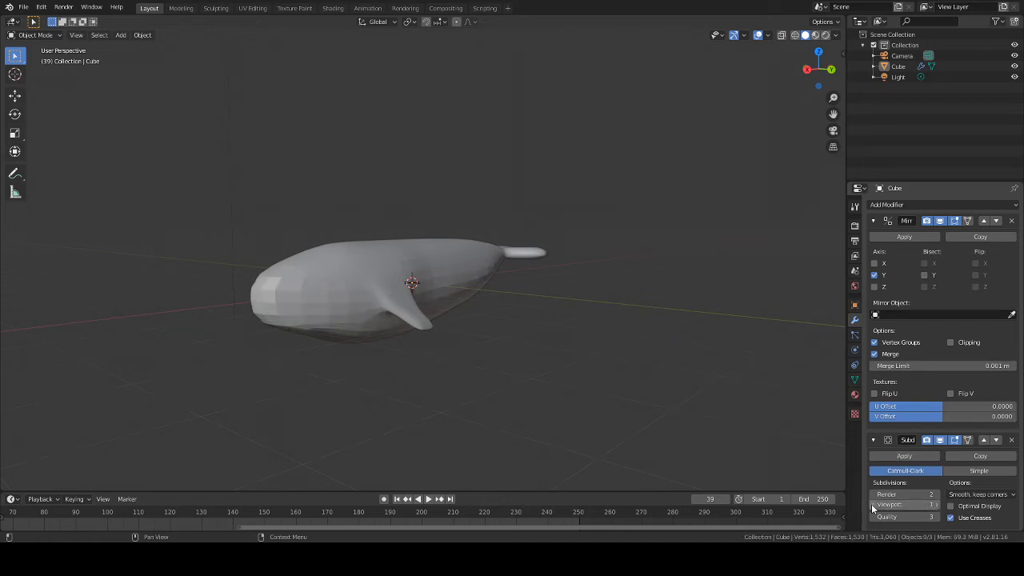
{"action": "left_click", "coordinate": [874, 505]}
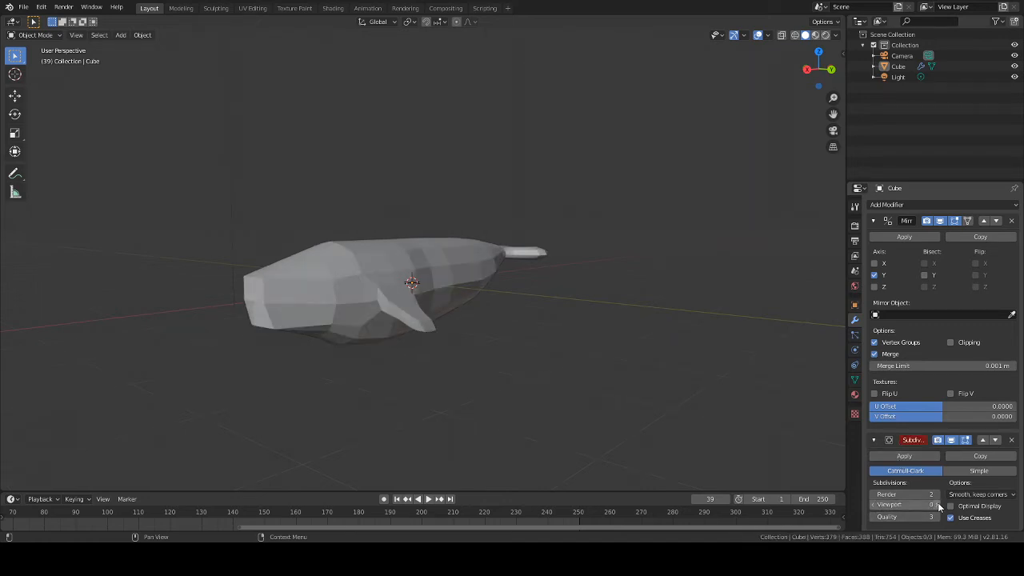
{"action": "left_click", "coordinate": [937, 505]}
{"action": "left_click", "coordinate": [874, 505]}
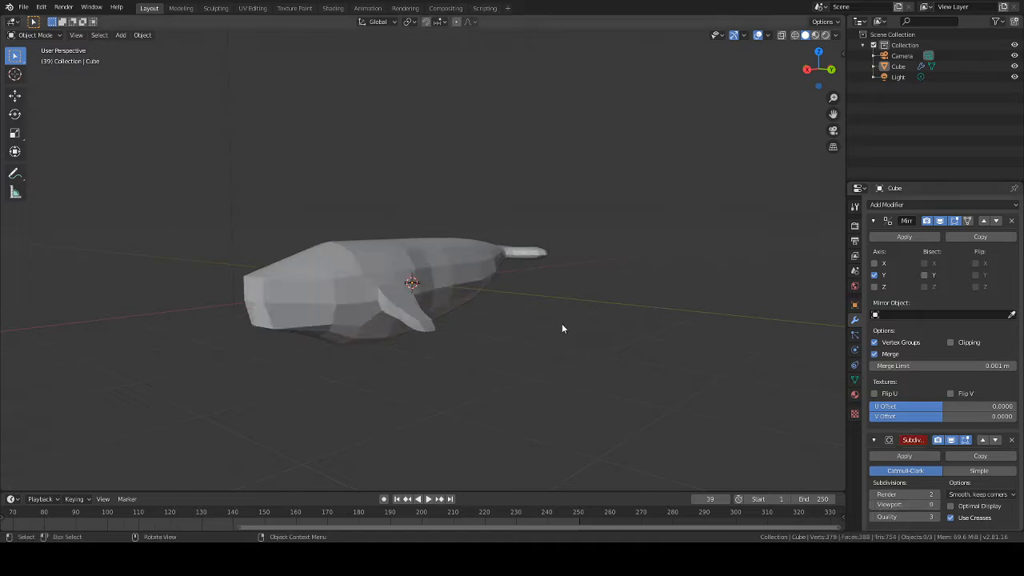
{"action": "mouse_move", "coordinate": [562, 328]}
{"action": "middle_mouse_down"}
{"action": "mouse_move", "coordinate": [668, 327]}
{"action": "mouse_move", "coordinate": [560, 325]}
{"action": "middle_mouse_up"}
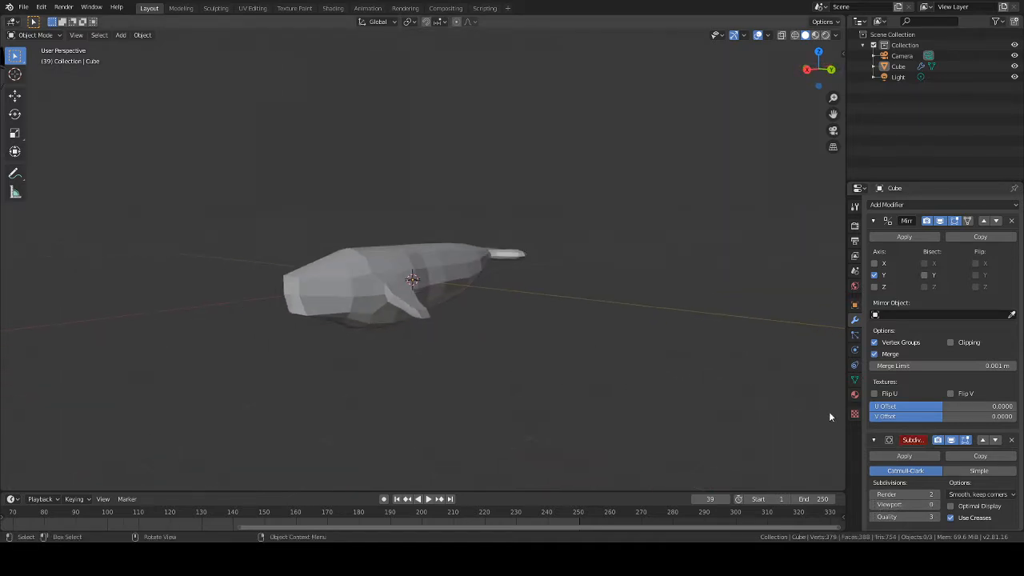
Raise the Subdivision Surface modifier's viewport level to 4 and view the smoothed whale from the front and side
{"action": "left_click", "coordinate": [935, 504]}
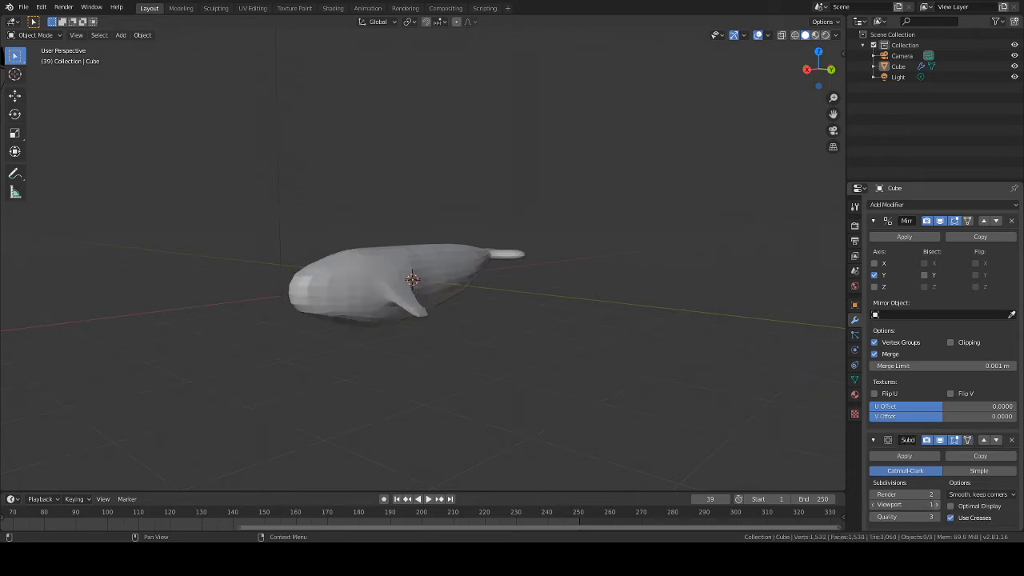
{"action": "left_click", "coordinate": [935, 505]}
{"action": "left_click", "coordinate": [935, 505]}
{"action": "left_click", "coordinate": [936, 504]}
{"action": "mouse_move", "coordinate": [635, 353]}
{"action": "middle_mouse_down"}
{"action": "mouse_move", "coordinate": [743, 357]}
{"action": "mouse_move", "coordinate": [646, 359]}
{"action": "middle_mouse_up"}
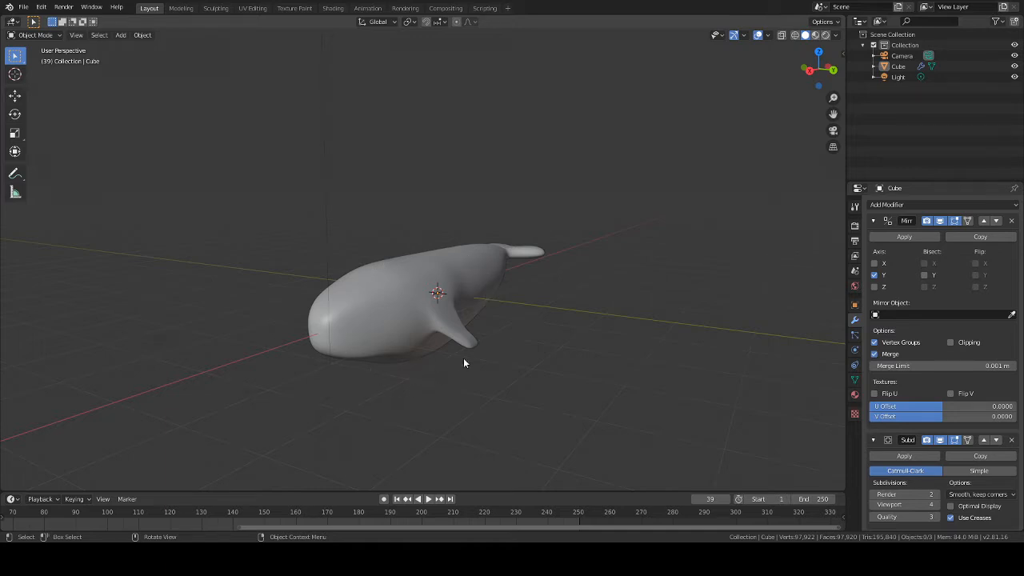
{"action": "middle_click_drag", "start_coordinate": [359, 261], "coordinate": [467, 322]}
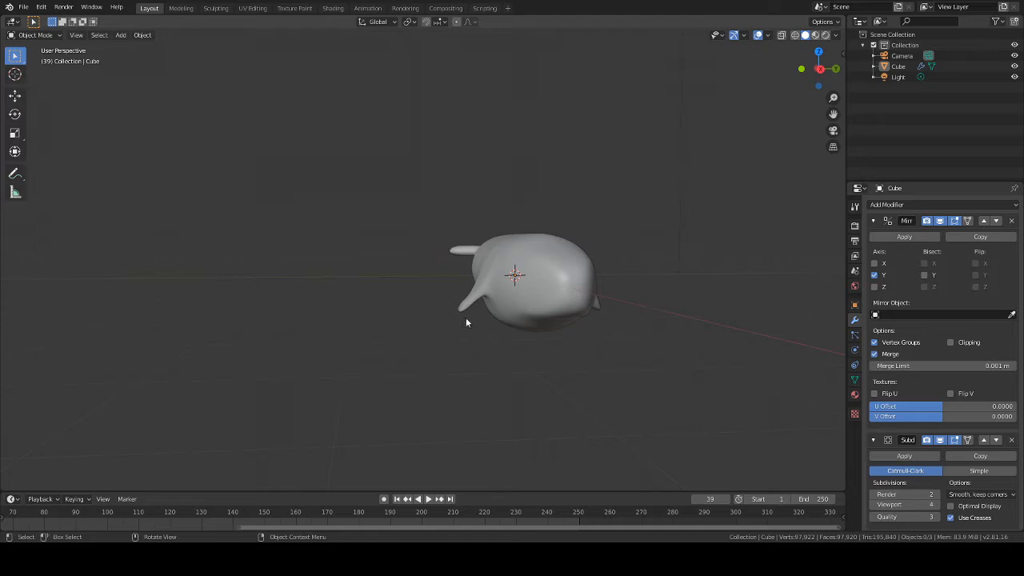
Reduce the Subdivision Surface viewport level to 0, comparing the faceted whale with level 1
{"action": "left_click", "coordinate": [873, 505]}
{"action": "left_click", "coordinate": [872, 505]}
{"action": "left_click", "coordinate": [872, 505]}
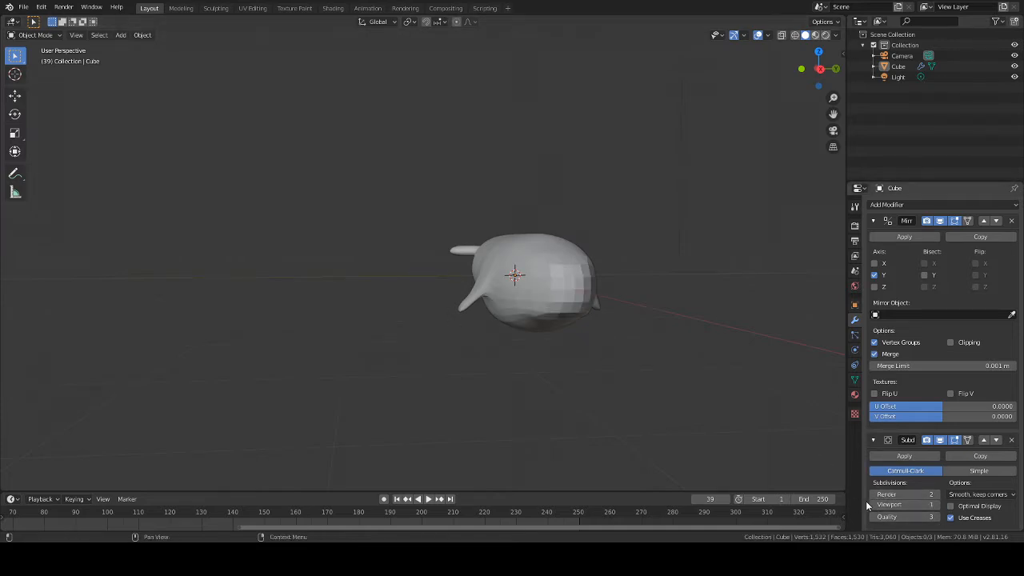
{"action": "left_click", "coordinate": [872, 505]}
{"action": "middle_click_drag", "start_coordinate": [800, 431], "coordinate": [648, 347]}
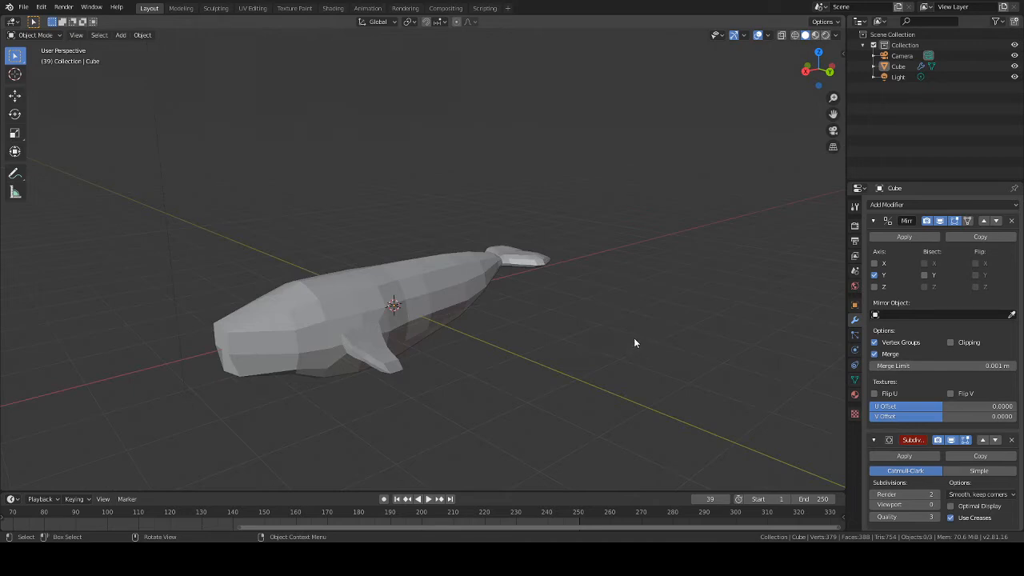
{"action": "left_click", "coordinate": [938, 505]}
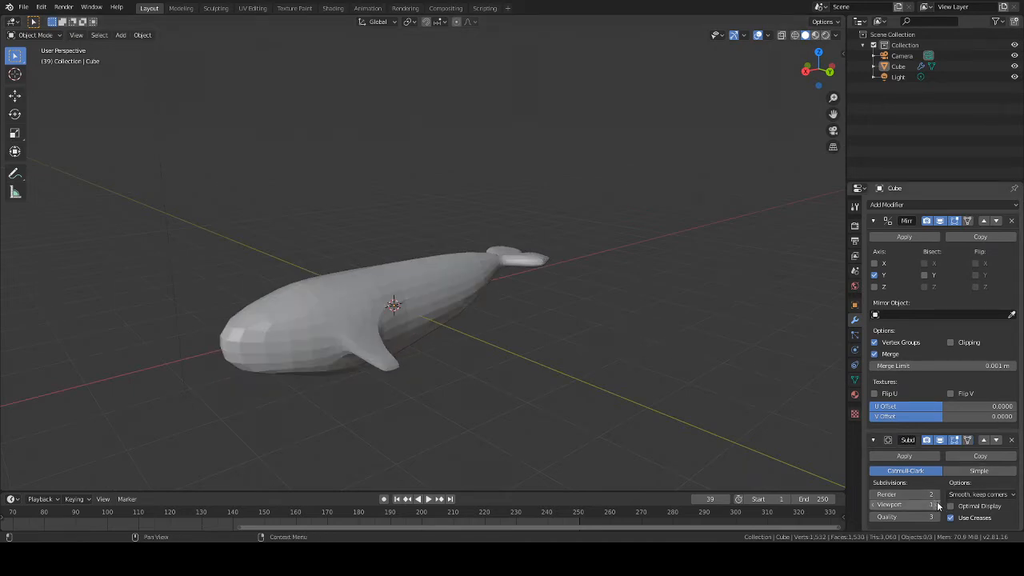
{"action": "middle_click_drag", "start_coordinate": [574, 315], "coordinate": [826, 319]}
{"action": "left_click", "coordinate": [873, 505]}
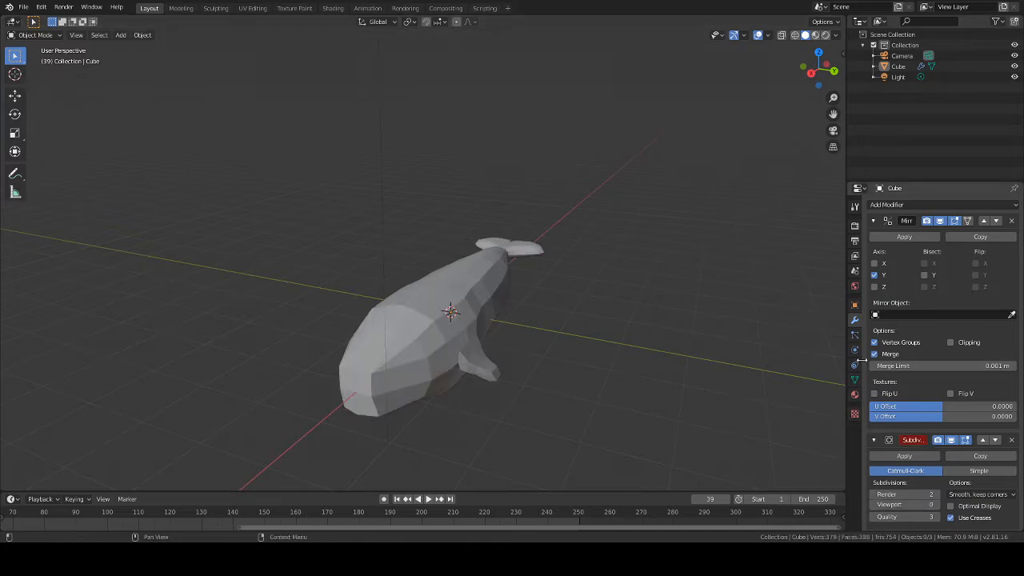
Remove the Subdivision Surface modifier and enter Edit Mode to inspect the whale's low-poly mesh from both sides
{"action": "left_click", "coordinate": [1011, 440]}
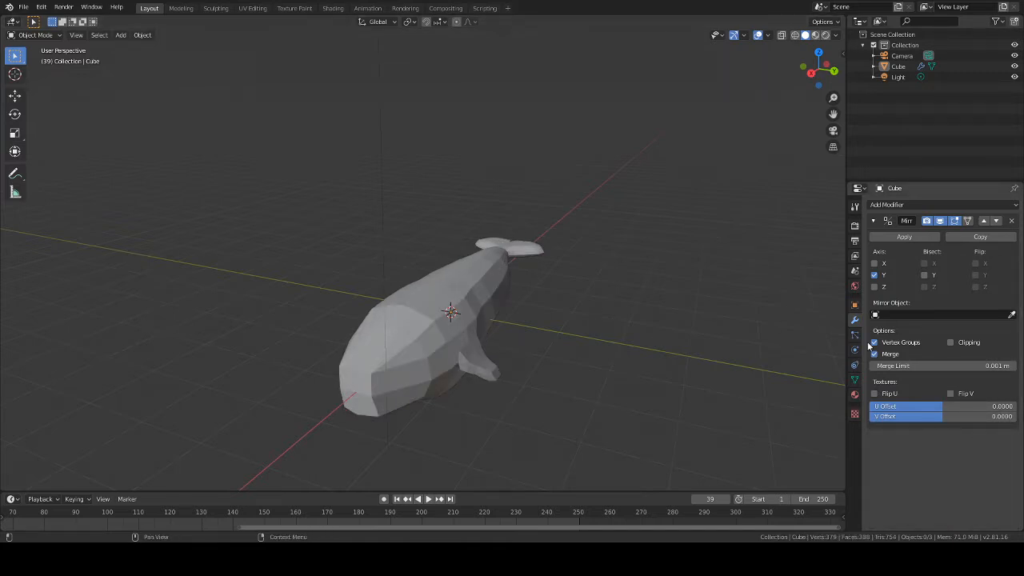
{"action": "left_click", "coordinate": [45, 36]}
{"action": "left_click", "coordinate": [45, 60]}
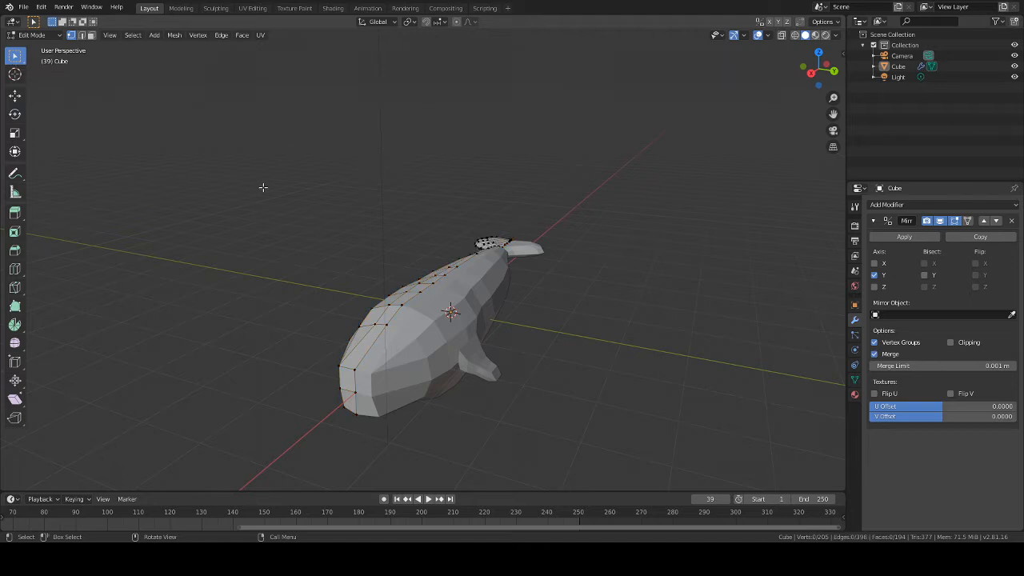
{"action": "middle_click_drag", "start_coordinate": [263, 187], "coordinate": [459, 185]}
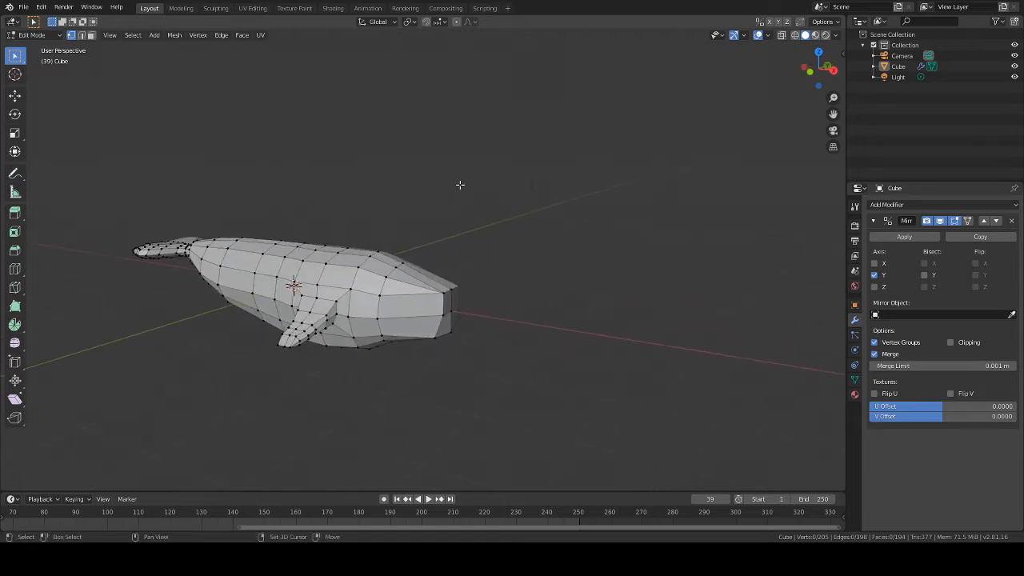
{"action": "scroll", "coordinate": [460, 184], "scroll_direction": "up", "scroll_amount": 4}
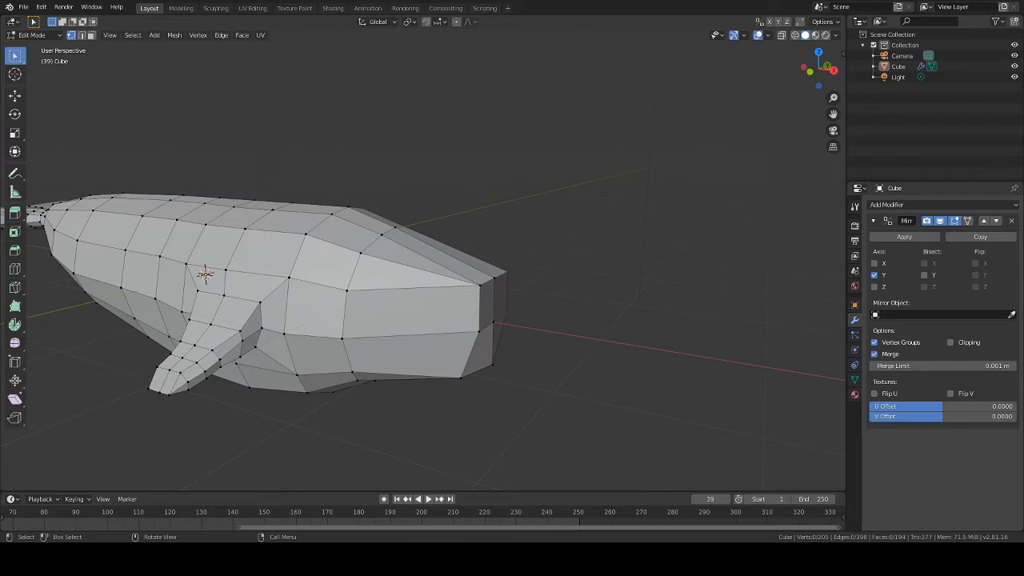
{"action": "middle_click_drag", "start_coordinate": [673, 196], "coordinate": [522, 191]}
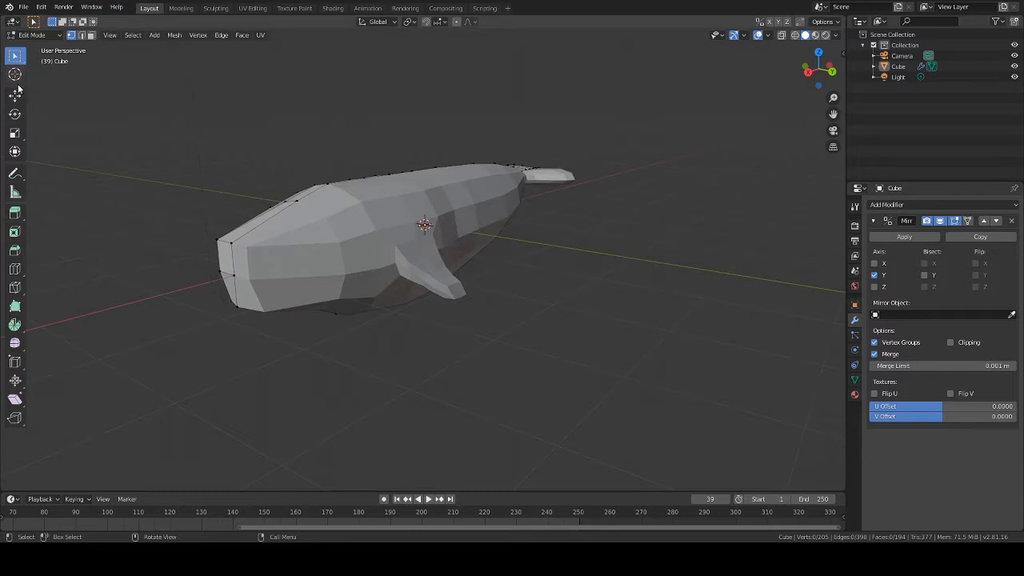
{"action": "middle_click_drag", "start_coordinate": [146, 152], "coordinate": [265, 158]}
{"action": "middle_click_drag", "start_coordinate": [524, 256], "coordinate": [545, 252]}
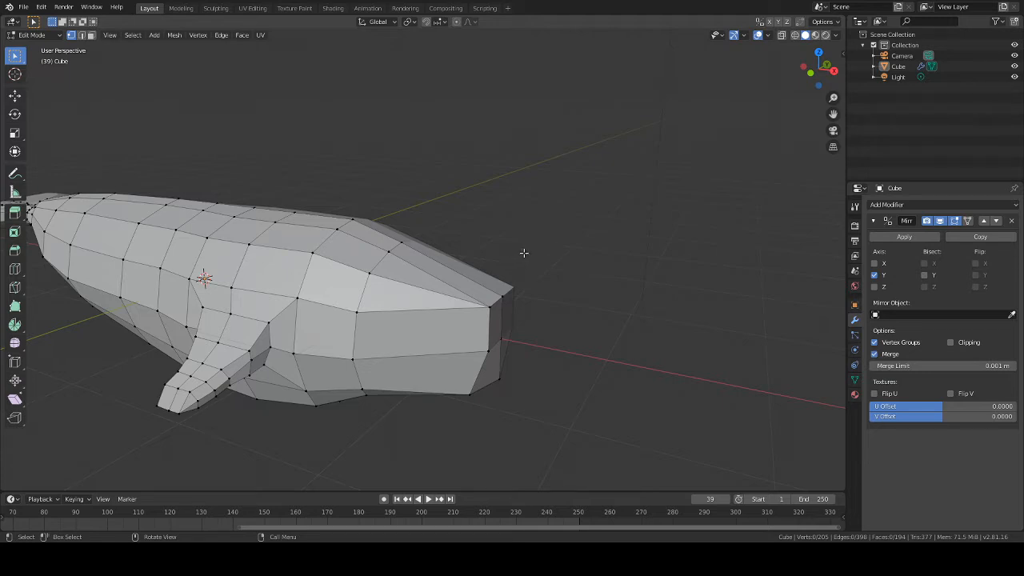
{"action": "middle_click_drag", "start_coordinate": [523, 254], "coordinate": [429, 255]}
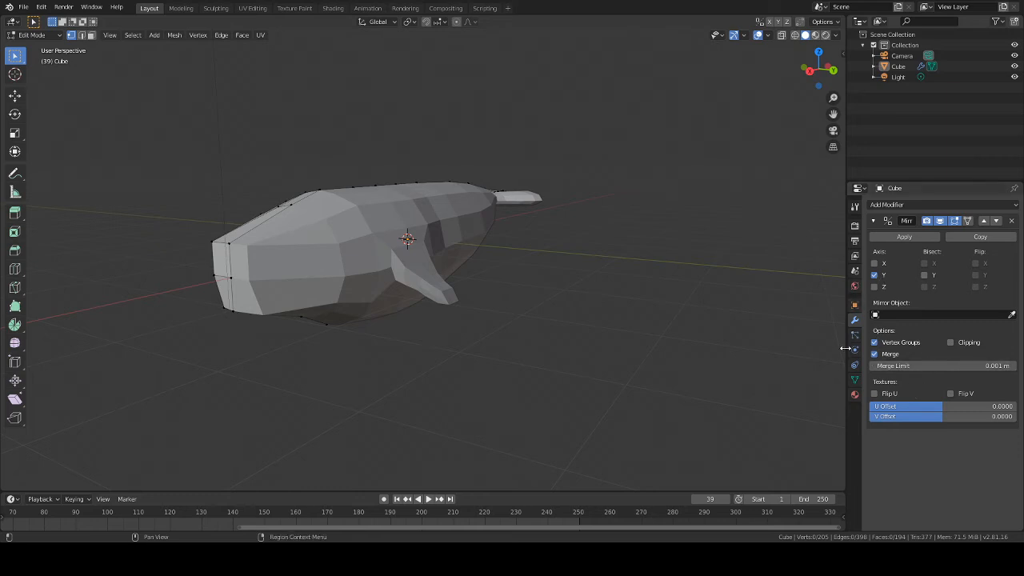
Add a Subdivision Surface modifier to the whale with the viewport level set to 3
{"action": "left_click", "coordinate": [889, 205]}
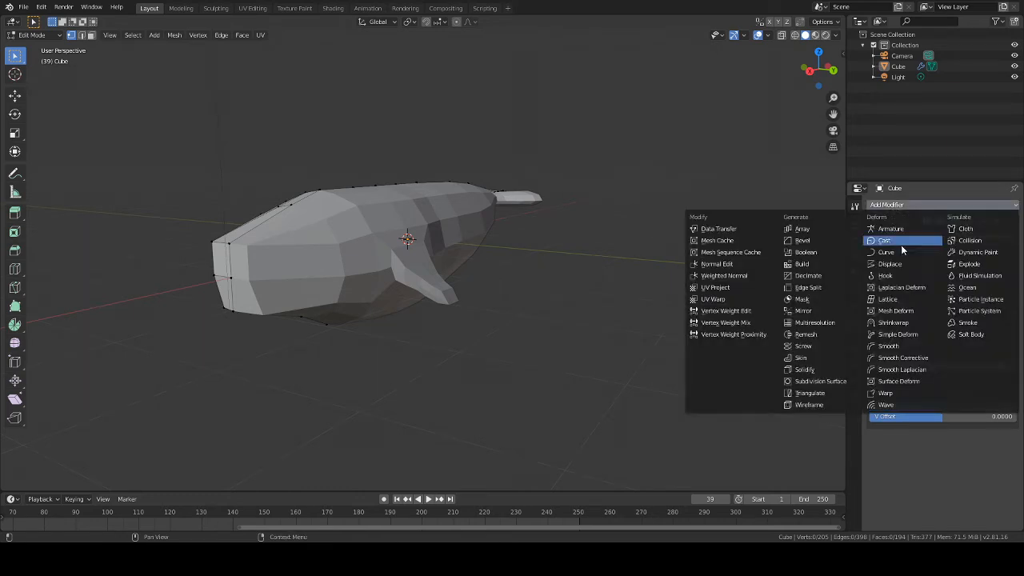
{"action": "left_click", "coordinate": [819, 381]}
{"action": "left_click", "coordinate": [937, 506]}
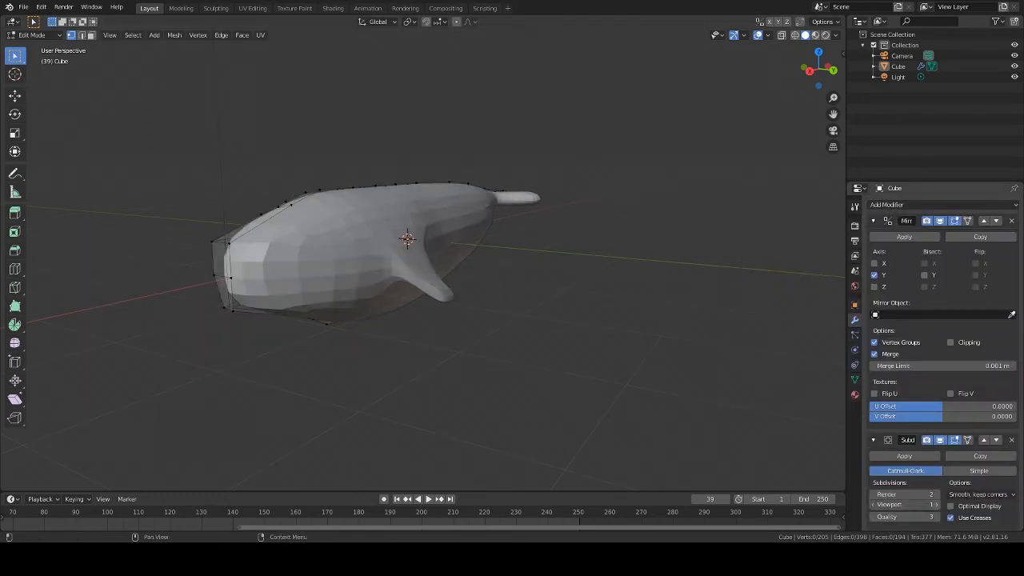
{"action": "left_click", "coordinate": [936, 505]}
{"action": "scroll", "coordinate": [578, 254], "scroll_direction": "down", "scroll_amount": 3}
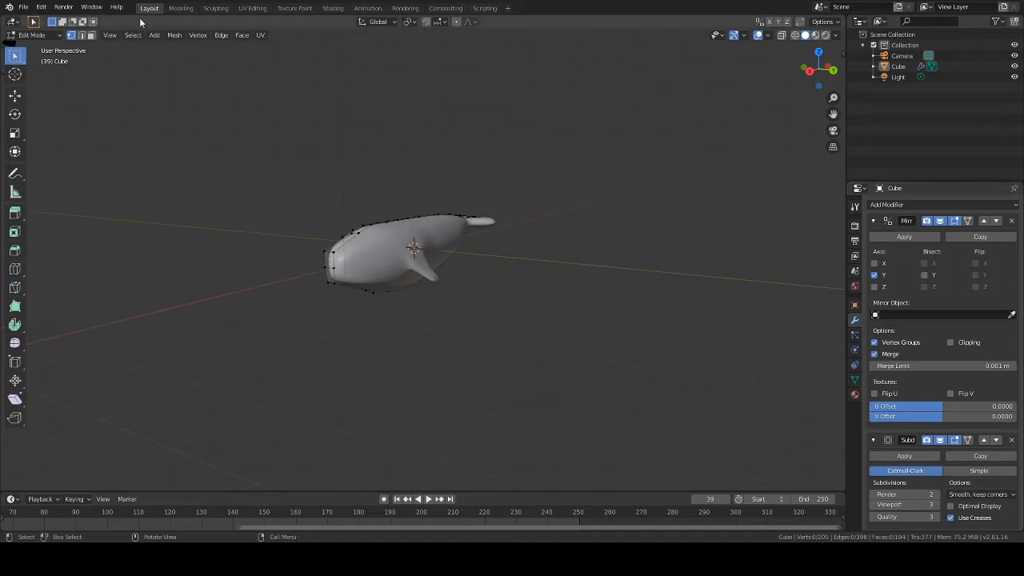
Return to Object Mode, look over the smoothed whale, and try to apply Shade Smooth to it
{"action": "left_click", "coordinate": [32, 34]}
{"action": "left_click", "coordinate": [32, 43]}
{"action": "middle_click_drag", "start_coordinate": [192, 144], "coordinate": [299, 158]}
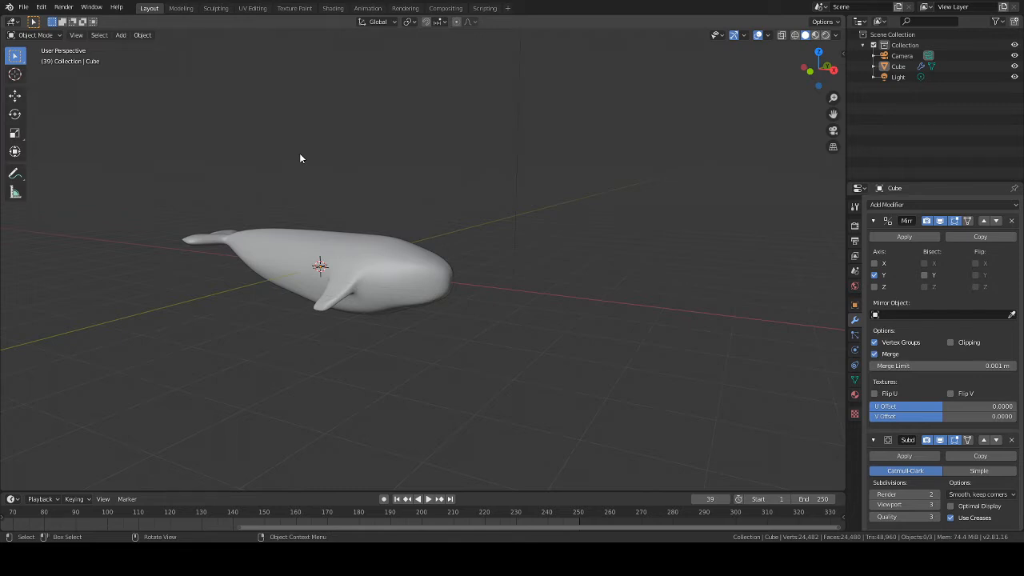
{"action": "middle_click_drag", "start_coordinate": [299, 157], "coordinate": [435, 313]}
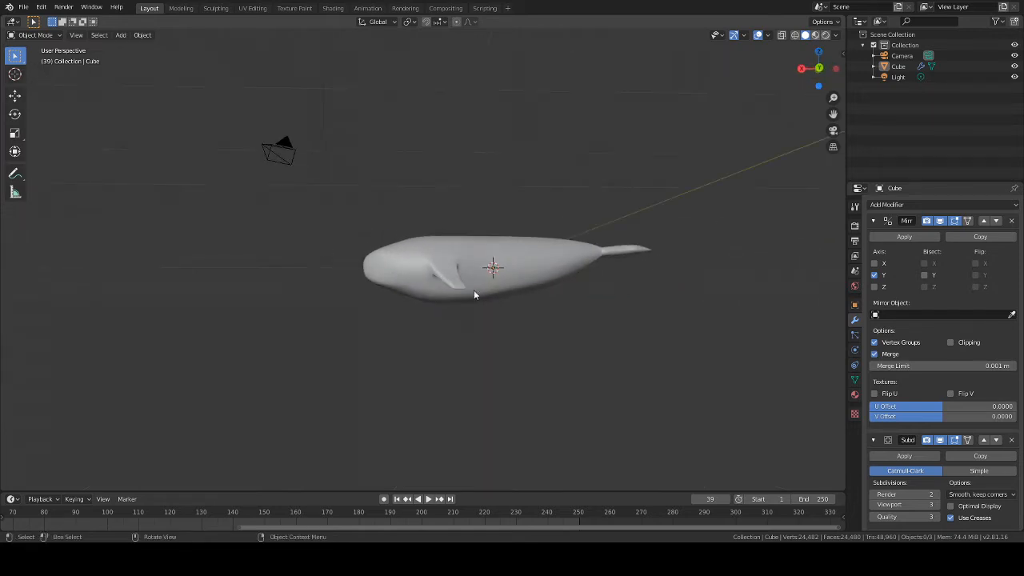
{"action": "mouse_move", "coordinate": [512, 322]}
{"action": "middle_mouse_down"}
{"action": "mouse_move", "coordinate": [541, 336]}
{"action": "mouse_move", "coordinate": [695, 315]}
{"action": "mouse_move", "coordinate": [533, 344]}
{"action": "mouse_move", "coordinate": [537, 333]}
{"action": "mouse_move", "coordinate": [501, 314]}
{"action": "mouse_move", "coordinate": [507, 304]}
{"action": "middle_mouse_up"}
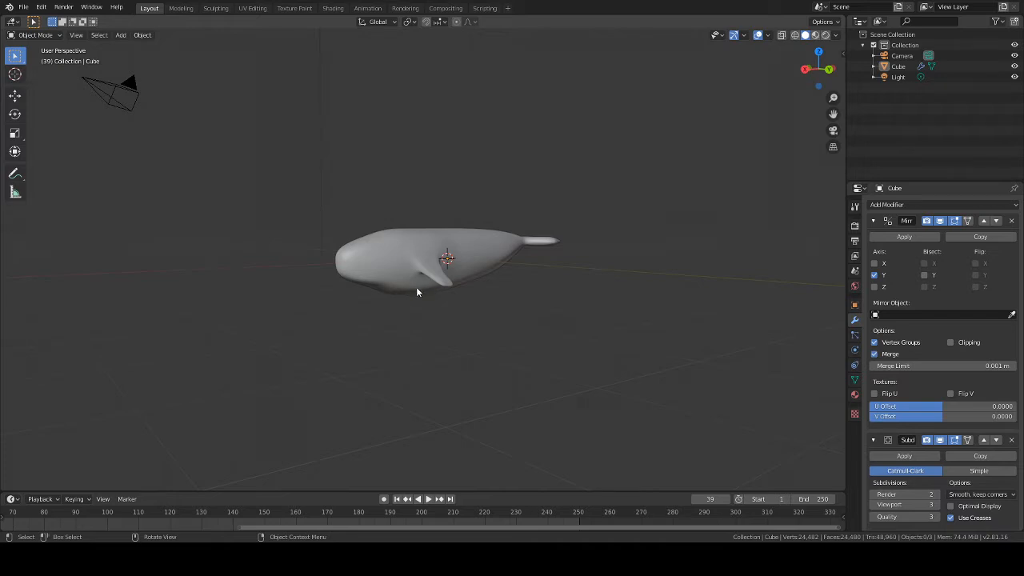
{"action": "right_click", "coordinate": [365, 231]}
{"action": "left_click", "coordinate": [382, 232]}
{"action": "middle_click_drag", "start_coordinate": [362, 270], "coordinate": [584, 276]}
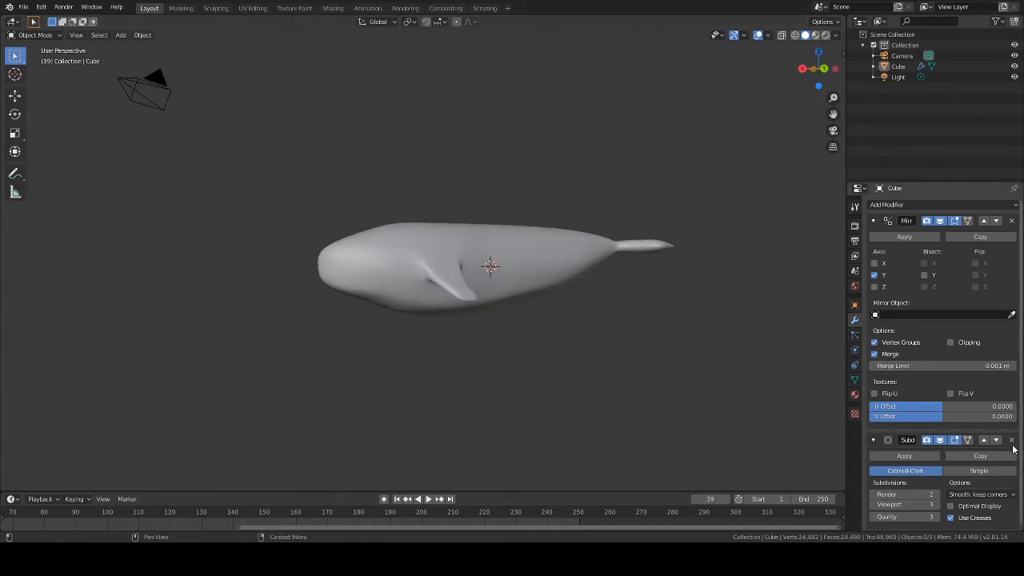
Remove the Subdivision Surface modifier from the whale and enter Edit Mode on its mesh
{"action": "left_click", "coordinate": [1012, 439]}
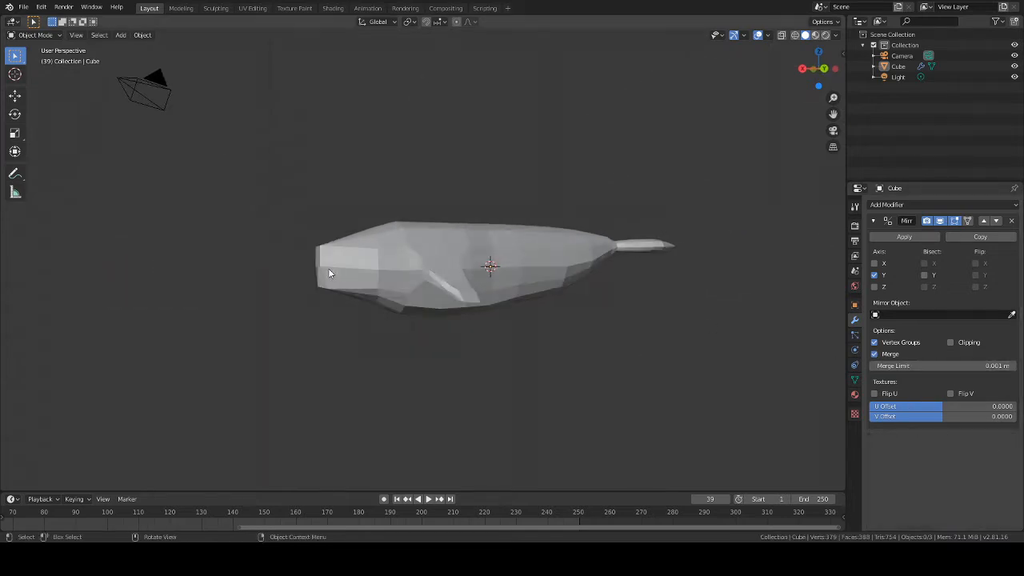
{"action": "left_click", "coordinate": [36, 35]}
{"action": "left_click", "coordinate": [32, 57]}
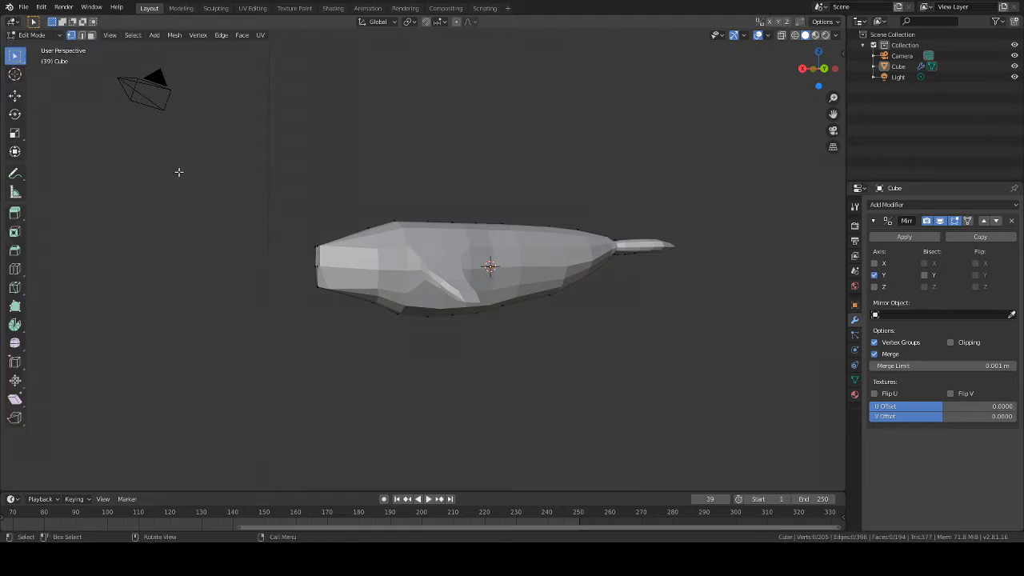
{"action": "middle_click_drag", "start_coordinate": [183, 176], "coordinate": [318, 192]}
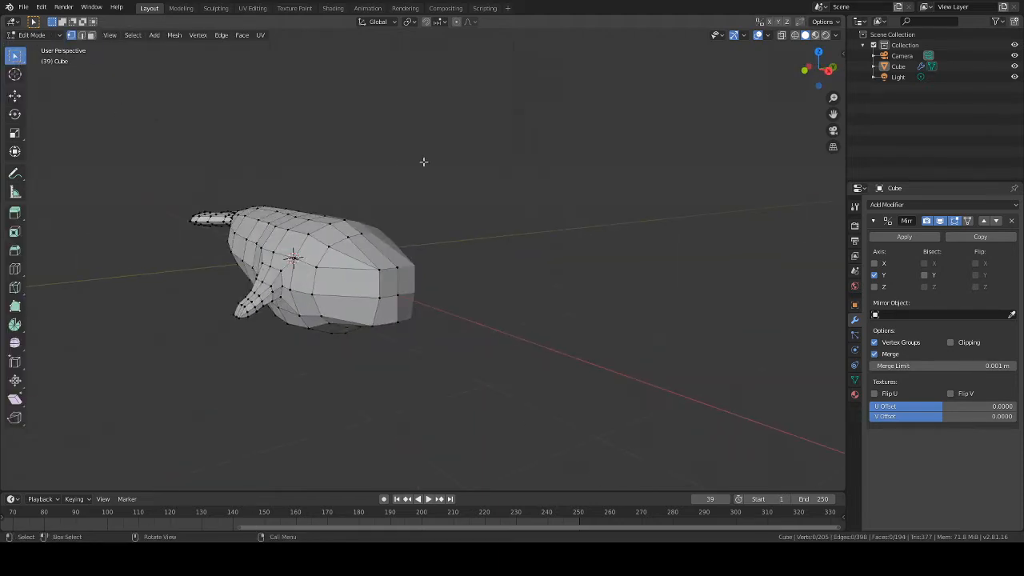
{"action": "middle_click_drag", "start_coordinate": [423, 162], "coordinate": [482, 188]}
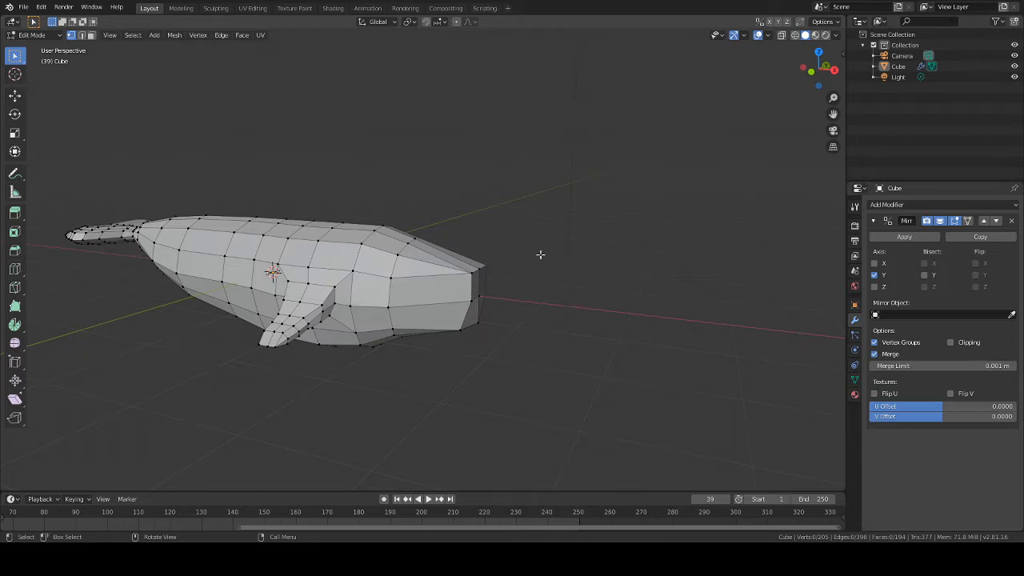
Circle-select the whale's belly vertices beneath the fin and move them slightly upward along the global Z axis
{"action": "mouse_move", "coordinate": [544, 255]}
{"action": "middle_mouse_down"}
{"action": "mouse_move", "coordinate": [502, 251]}
{"action": "mouse_move", "coordinate": [617, 229]}
{"action": "mouse_move", "coordinate": [578, 216]}
{"action": "middle_mouse_up"}
{"action": "key", "text": "c"}
{"action": "mouse_move", "coordinate": [404, 252]}
{"action": "left_mouse_down"}
{"action": "mouse_move", "coordinate": [427, 255]}
{"action": "mouse_move", "coordinate": [434, 234]}
{"action": "mouse_move", "coordinate": [352, 236]}
{"action": "mouse_move", "coordinate": [503, 254]}
{"action": "mouse_move", "coordinate": [453, 263]}
{"action": "left_mouse_up"}
{"action": "key", "text": "Escape"}
{"action": "mouse_move", "coordinate": [596, 311]}
{"action": "middle_mouse_down"}
{"action": "mouse_move", "coordinate": [624, 293]}
{"action": "mouse_move", "coordinate": [567, 327]}
{"action": "mouse_move", "coordinate": [435, 320]}
{"action": "mouse_move", "coordinate": [588, 332]}
{"action": "middle_mouse_up"}
{"action": "key", "text": "g"}
{"action": "key", "text": "z"}
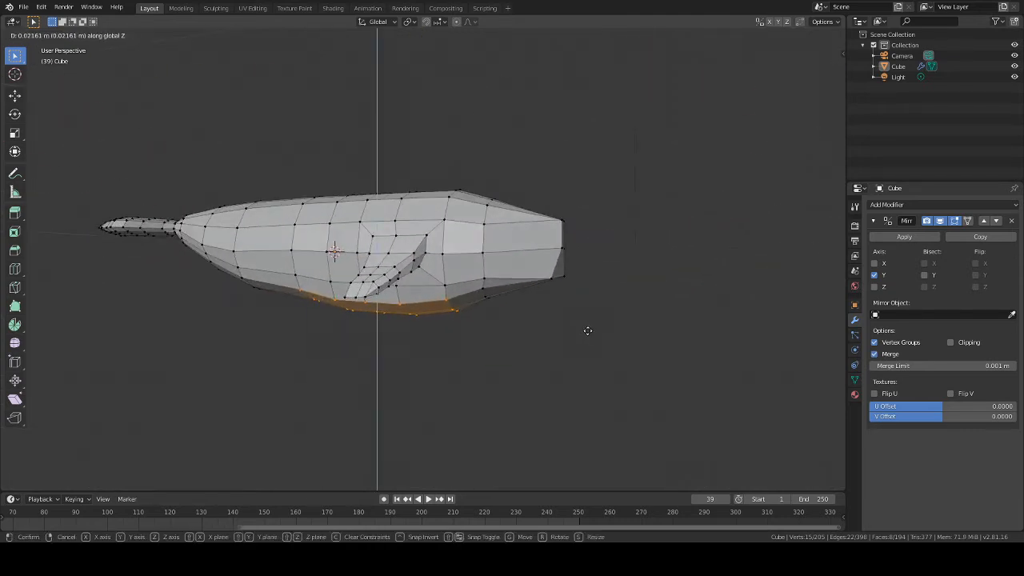
{"action": "left_click", "coordinate": [584, 327]}
{"action": "middle_click_drag", "start_coordinate": [585, 327], "coordinate": [461, 339]}
{"action": "scroll", "coordinate": [493, 315], "scroll_direction": "up", "scroll_amount": 2}
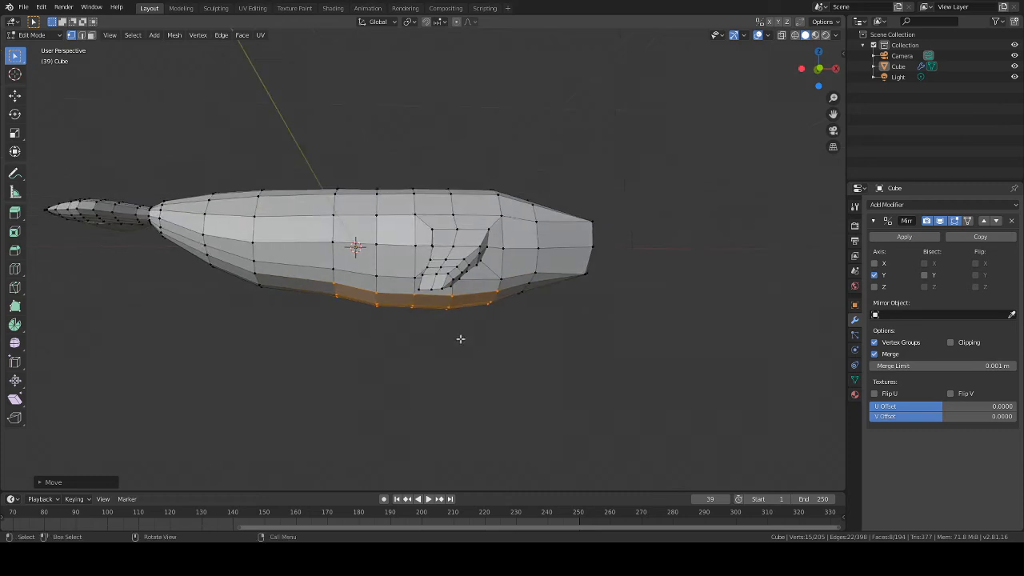
Extend the belly selection rearward with circle select to include the next ring of vertices toward the tail
{"action": "key", "text": "c"}
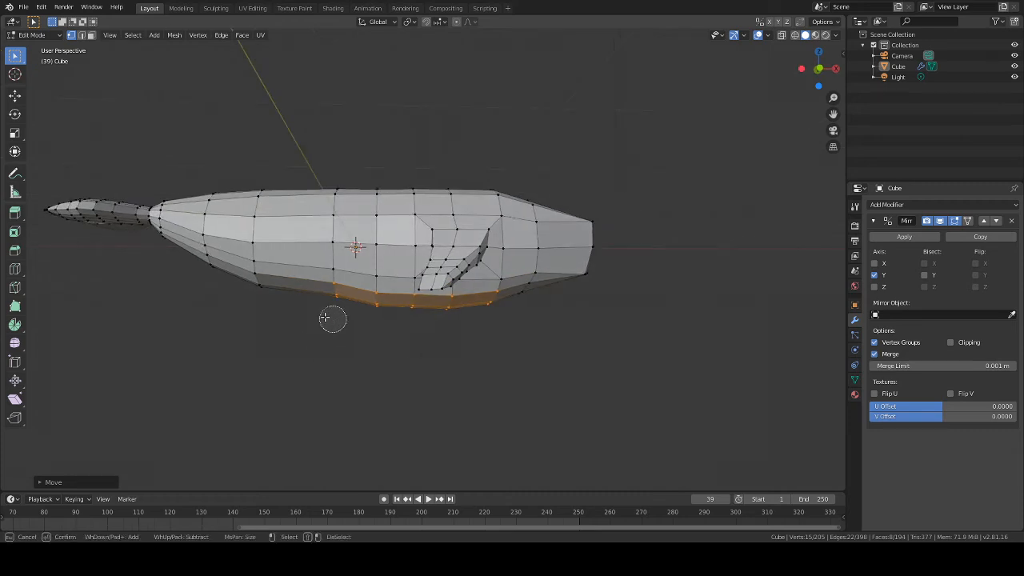
{"action": "left_click_drag", "start_coordinate": [331, 315], "coordinate": [254, 304]}
{"action": "key", "text": "Escape"}
{"action": "middle_click_drag", "start_coordinate": [339, 344], "coordinate": [392, 249]}
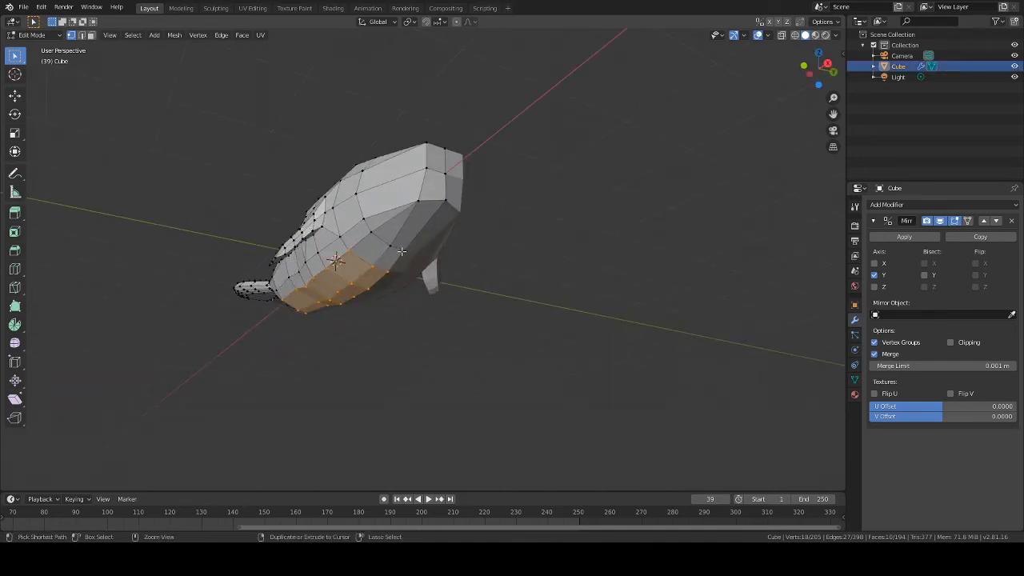
{"action": "right_click", "coordinate": [406, 254], "text": "ctrl"}
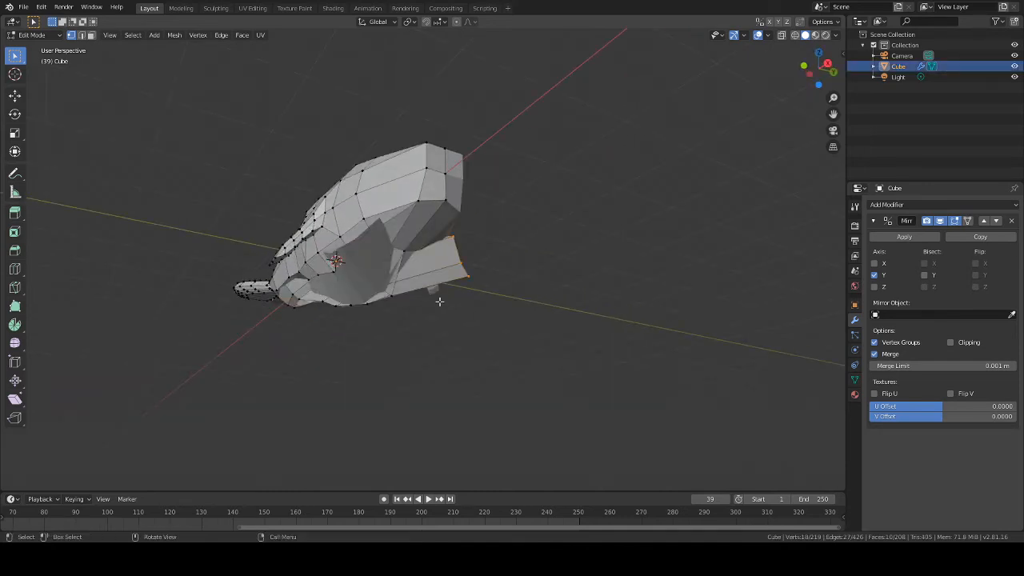
{"action": "key", "text": "ctrl+z"}
{"action": "left_click", "coordinate": [480, 294]}
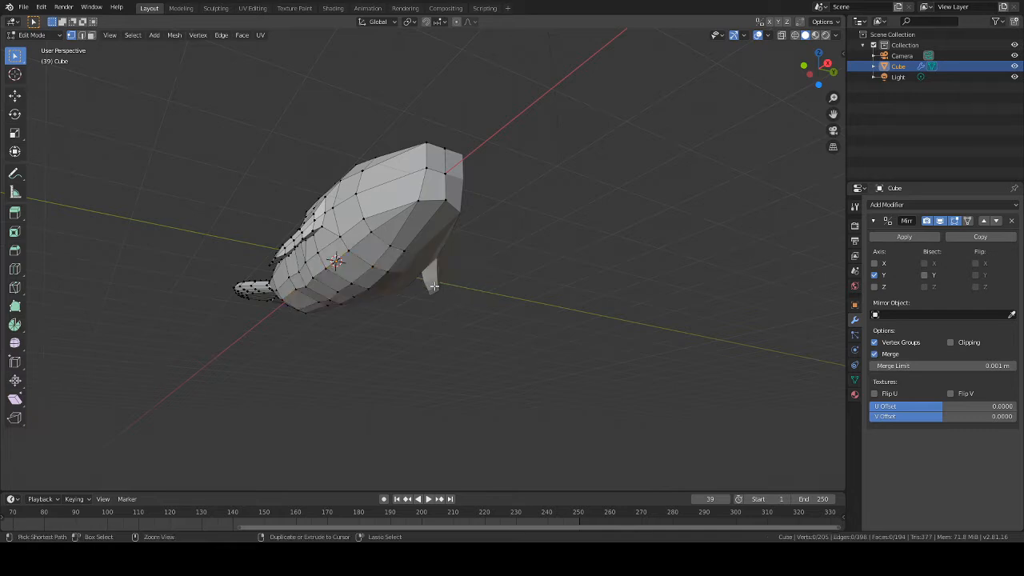
{"action": "key", "text": "ctrl+z"}
Add the next belly vertices toward the head to the selection and raise the whole strip about 0.035 m along global Z
{"action": "left_click", "coordinate": [401, 254], "text": "shift"}
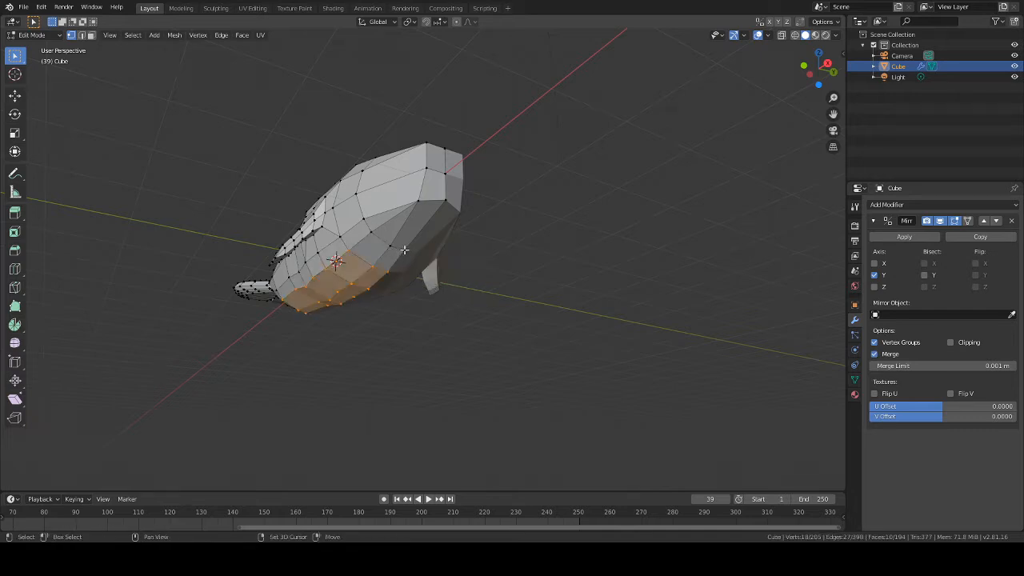
{"action": "left_click", "coordinate": [368, 230], "text": "shift"}
{"action": "middle_click_drag", "start_coordinate": [404, 257], "coordinate": [518, 280]}
{"action": "key", "text": "g"}
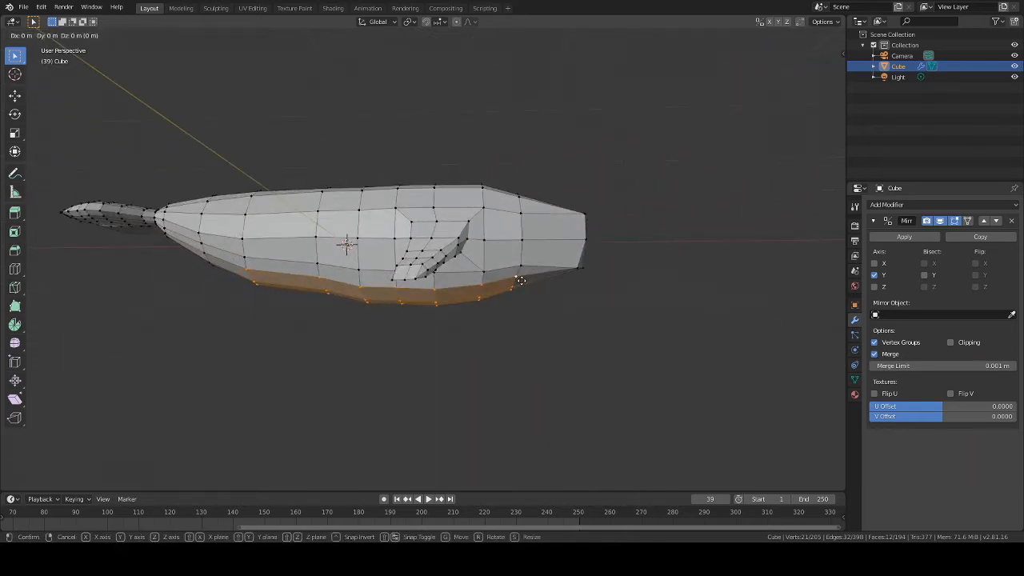
{"action": "key", "text": "z"}
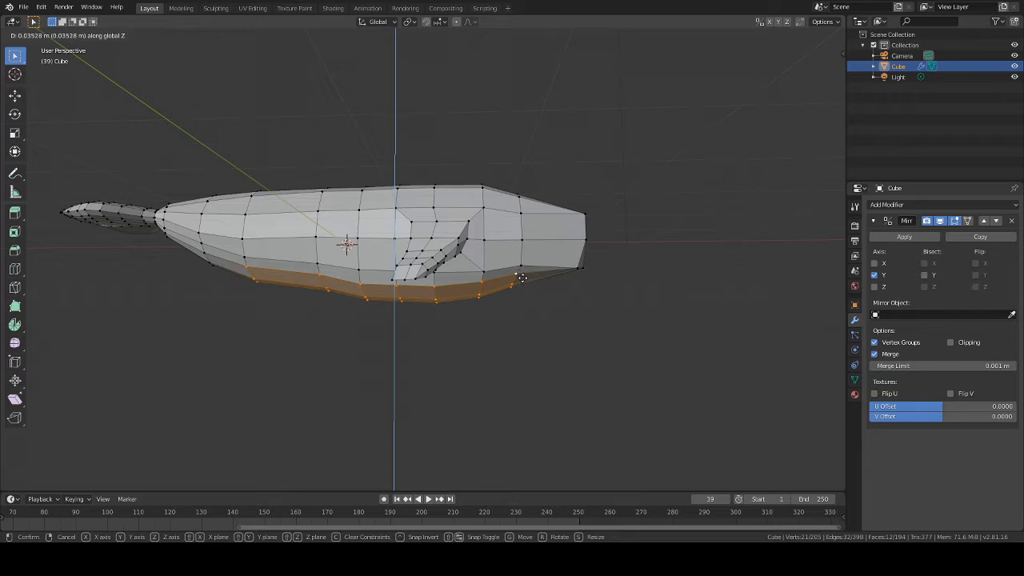
{"action": "left_click", "coordinate": [521, 277]}
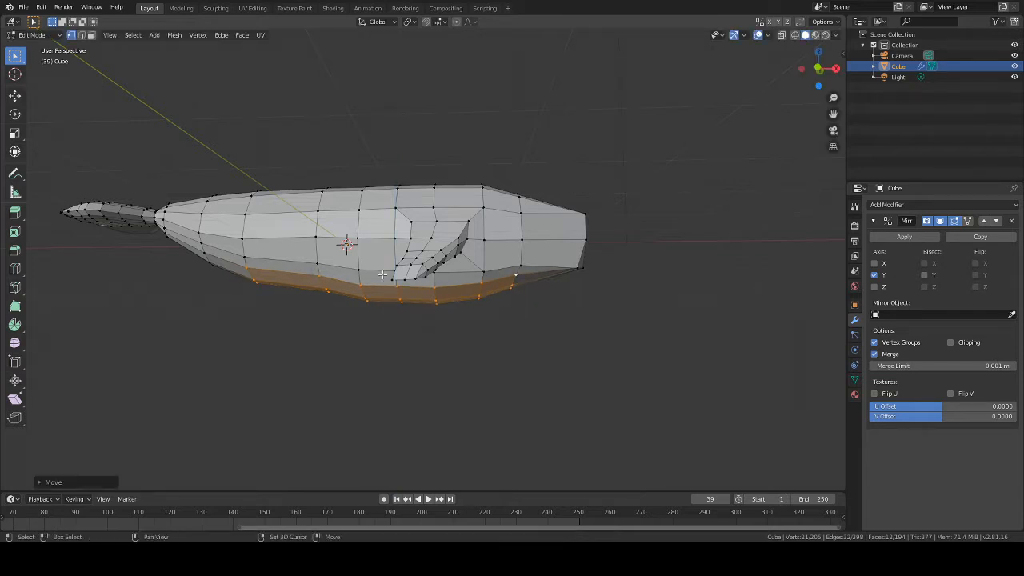
Deselect the strip's upper edge loop and try raising only the lowest belly vertices about 0.037 m along global Z
{"action": "left_click", "coordinate": [334, 278], "text": "alt+shift"}
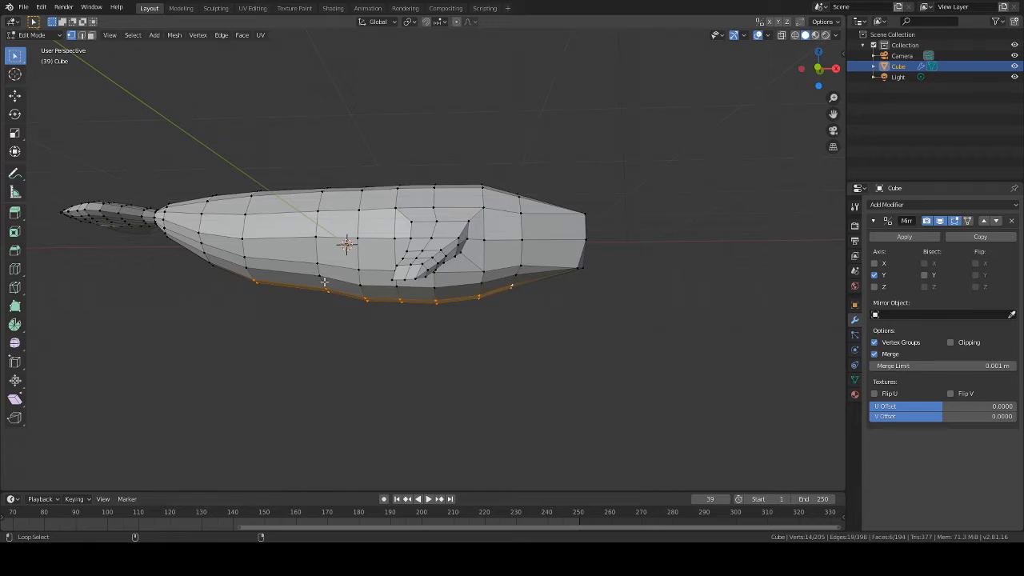
{"action": "middle_click_drag", "start_coordinate": [482, 343], "coordinate": [446, 349]}
{"action": "key", "text": "g"}
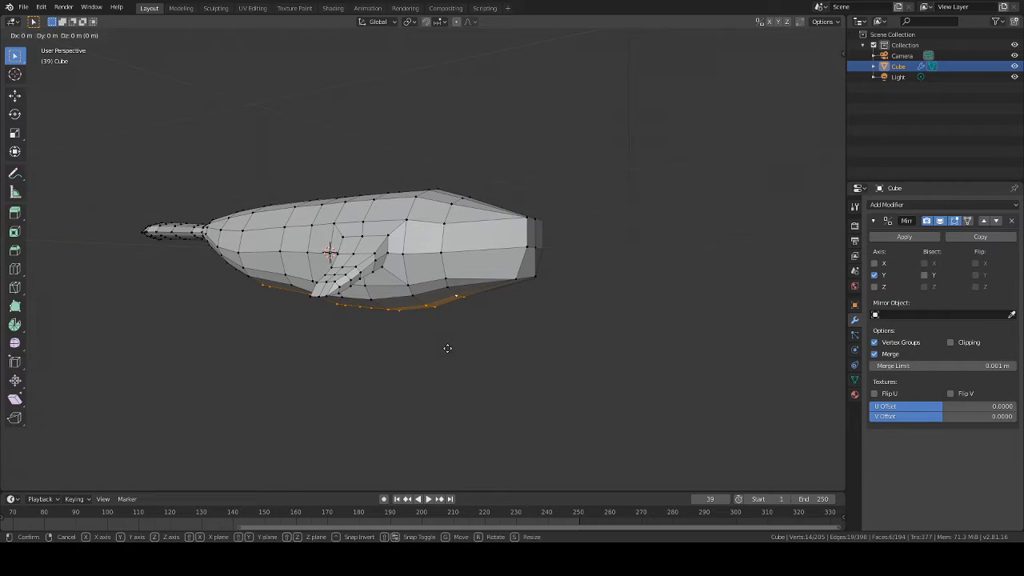
{"action": "key", "text": "z"}
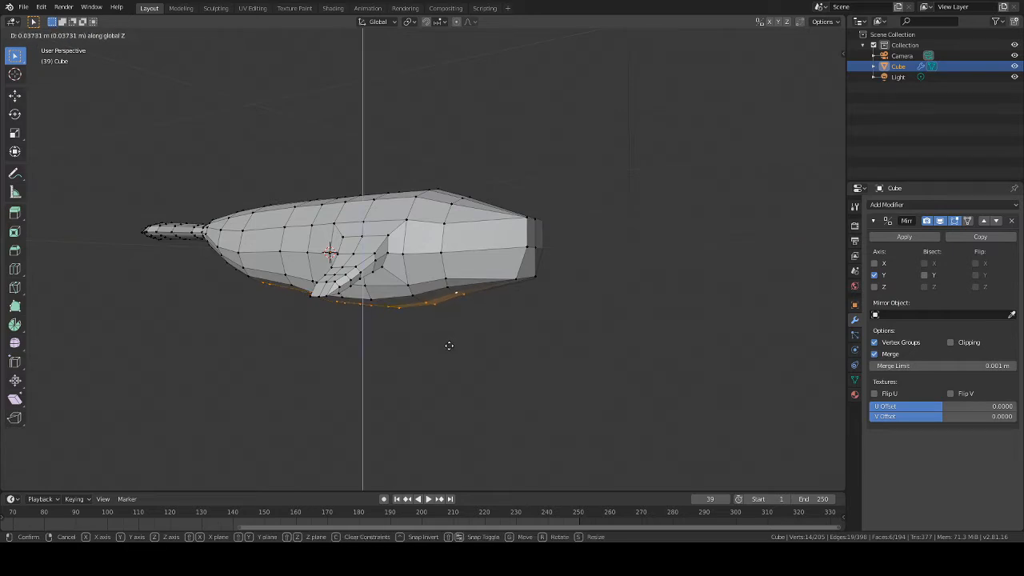
{"action": "left_click", "coordinate": [449, 346]}
{"action": "middle_click_drag", "start_coordinate": [450, 347], "coordinate": [378, 340]}
{"action": "key", "text": "ctrl+z"}
Select only the three upper vertices of the back's ring where the head slope begins and lower them slightly along global Z
{"action": "left_click", "coordinate": [463, 334]}
{"action": "middle_click_drag", "start_coordinate": [463, 334], "coordinate": [381, 271]}
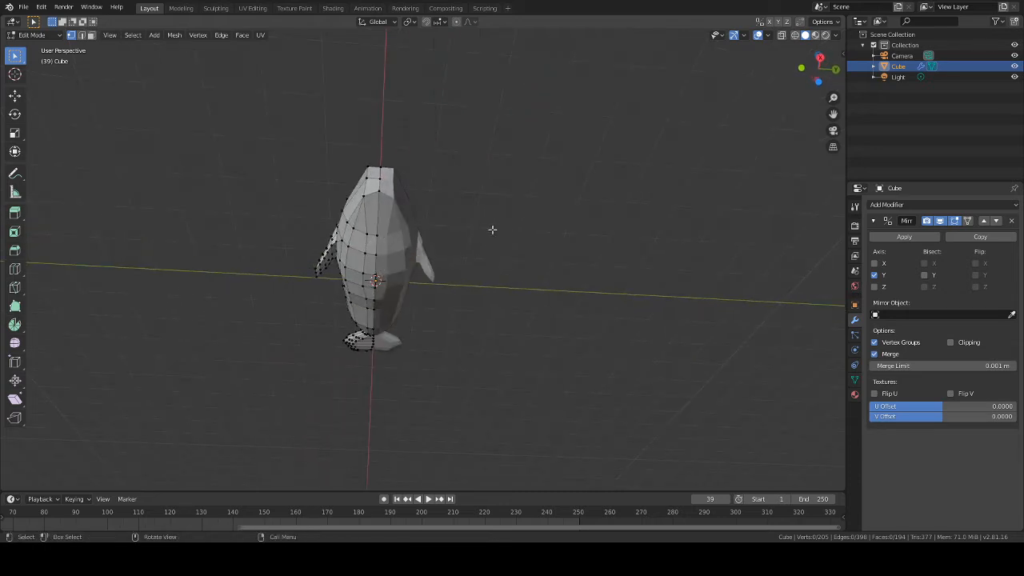
{"action": "middle_click_drag", "start_coordinate": [491, 228], "coordinate": [376, 266]}
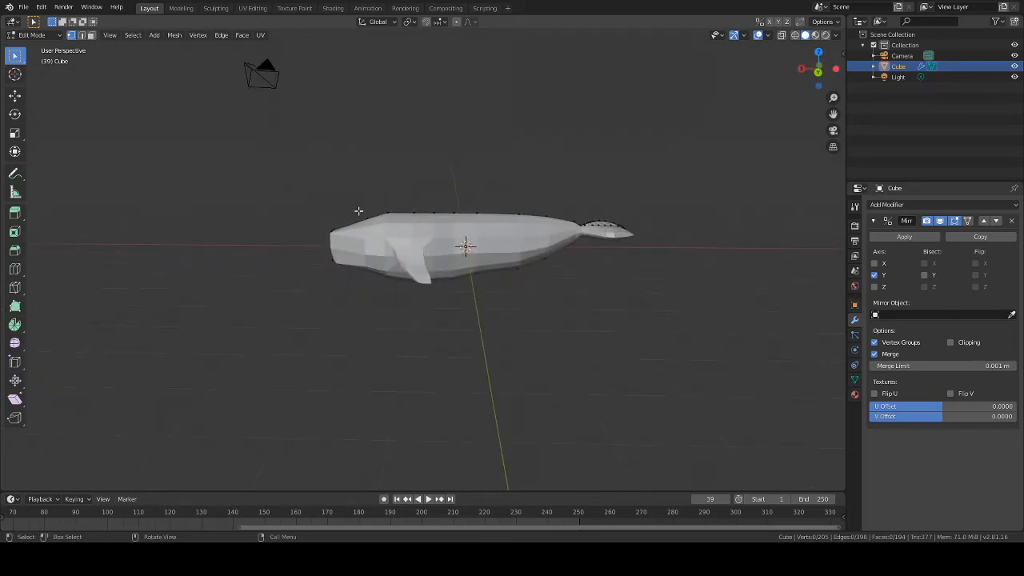
{"action": "scroll", "coordinate": [358, 211], "scroll_direction": "up", "scroll_amount": 1}
{"action": "middle_click_drag", "start_coordinate": [358, 212], "coordinate": [364, 234]}
{"action": "middle_click_drag", "start_coordinate": [360, 144], "coordinate": [474, 189]}
{"action": "scroll", "coordinate": [474, 190], "scroll_direction": "up", "scroll_amount": 4}
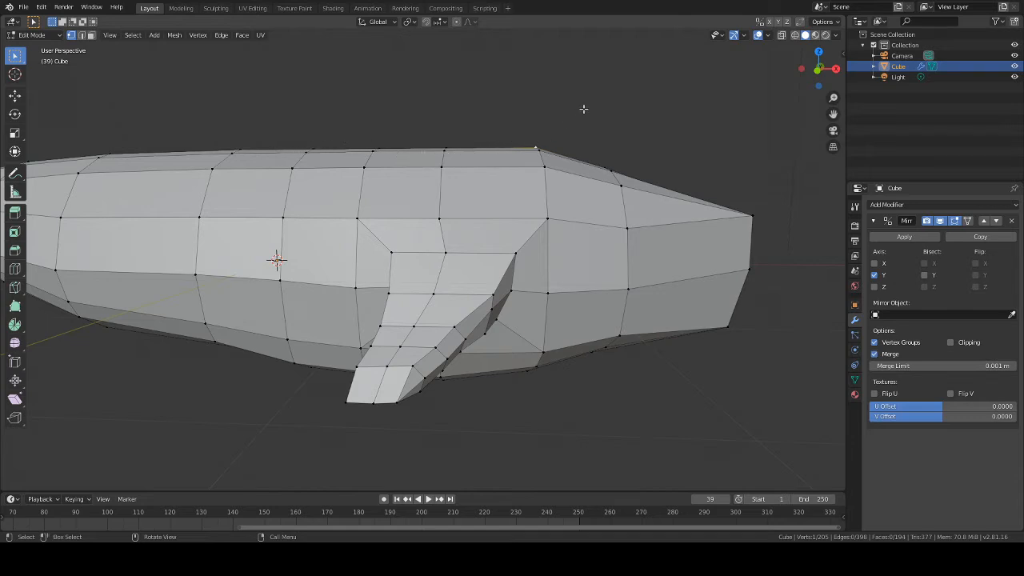
{"action": "middle_click_drag", "start_coordinate": [583, 109], "coordinate": [374, 221]}
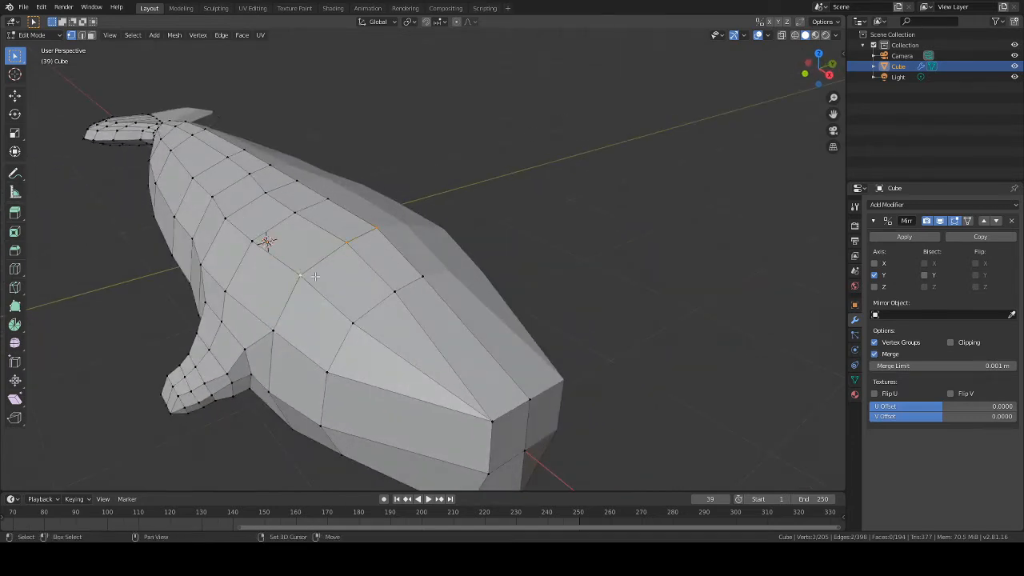
{"action": "middle_click_drag", "start_coordinate": [315, 276], "coordinate": [662, 140]}
{"action": "key", "text": "g"}
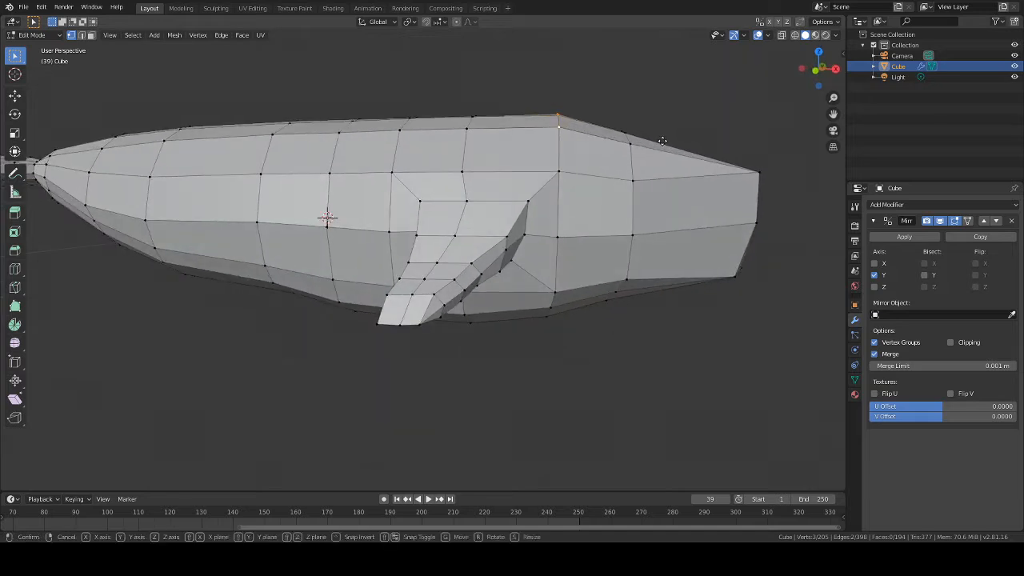
{"action": "key", "text": "z"}
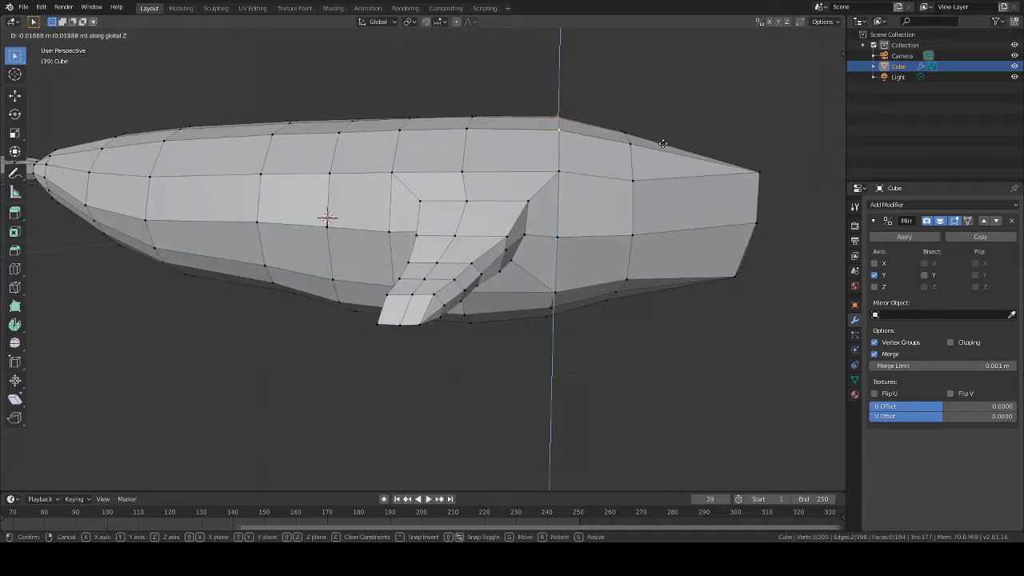
{"action": "left_click", "coordinate": [664, 147]}
Select four vertices running down the whale's flank along the ring just ahead of the fin
{"action": "middle_click_drag", "start_coordinate": [663, 147], "coordinate": [378, 297]}
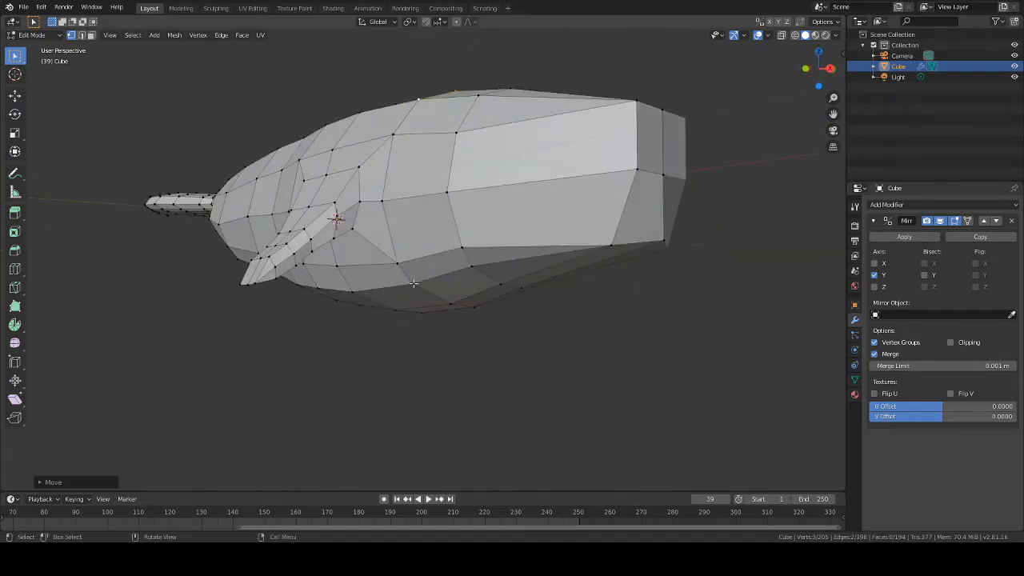
{"action": "left_click", "coordinate": [414, 283]}
{"action": "left_click", "coordinate": [398, 262], "text": "shift"}
{"action": "middle_click_drag", "start_coordinate": [519, 146], "coordinate": [506, 132]}
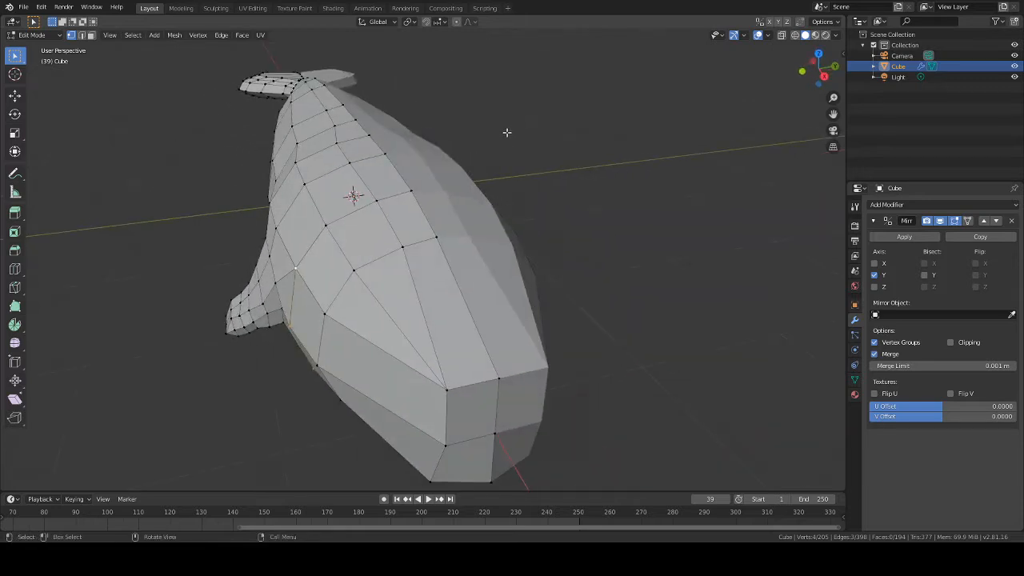
{"action": "key", "text": "g"}
{"action": "key", "text": "y"}
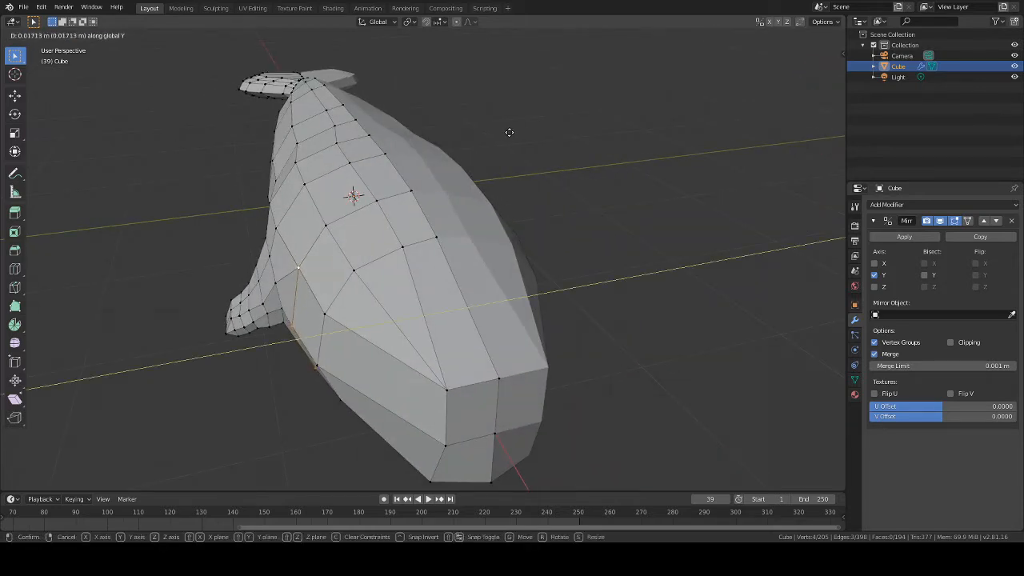
{"action": "left_click", "coordinate": [513, 132]}
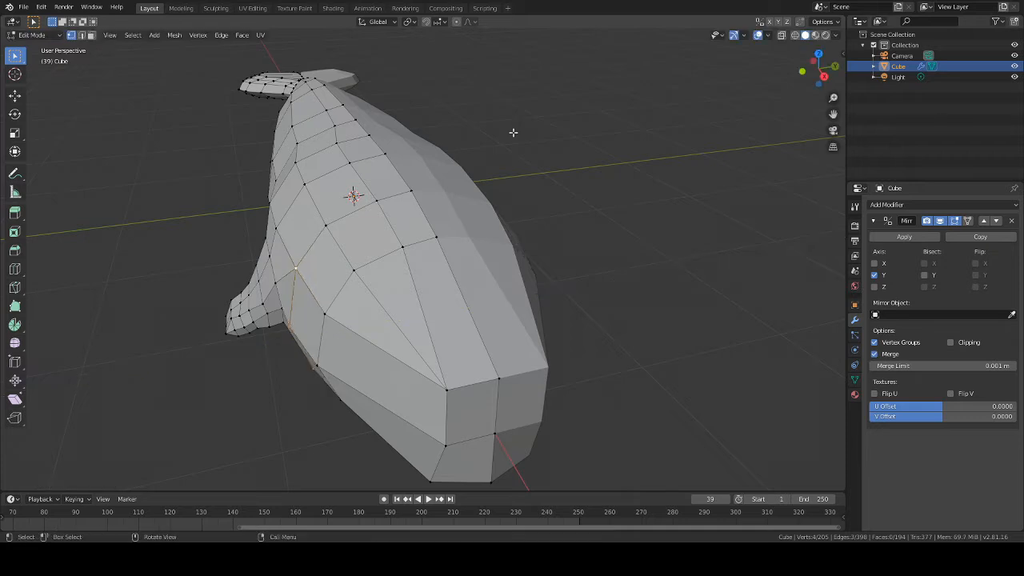
Extend the selection with circle select to the full band of faces between the two rings ahead of the fin
{"action": "middle_click_drag", "start_coordinate": [513, 132], "coordinate": [729, 299]}
{"action": "key", "text": "c"}
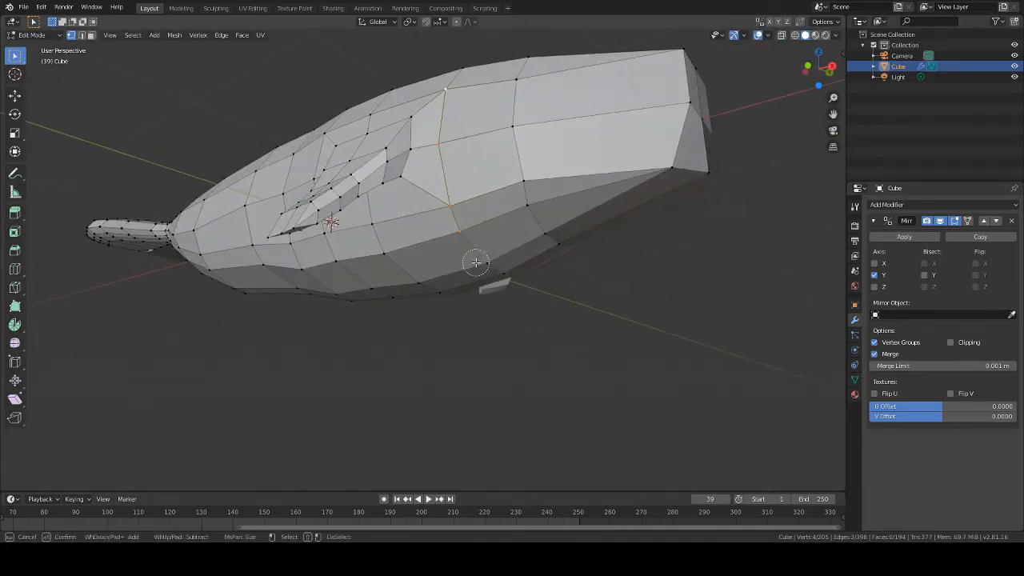
{"action": "mouse_move", "coordinate": [546, 285]}
{"action": "left_mouse_down"}
{"action": "mouse_move", "coordinate": [548, 235]}
{"action": "mouse_move", "coordinate": [516, 89]}
{"action": "left_mouse_up"}
{"action": "middle_click_drag", "start_coordinate": [596, 112], "coordinate": [501, 274]}
{"action": "right_click", "coordinate": [647, 224]}
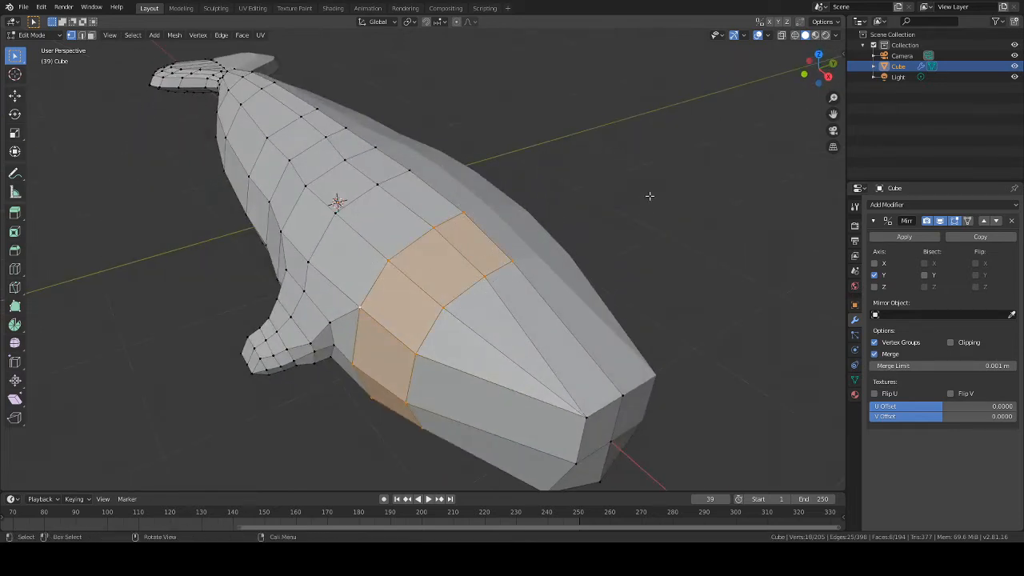
{"action": "middle_click_drag", "start_coordinate": [649, 194], "coordinate": [624, 187]}
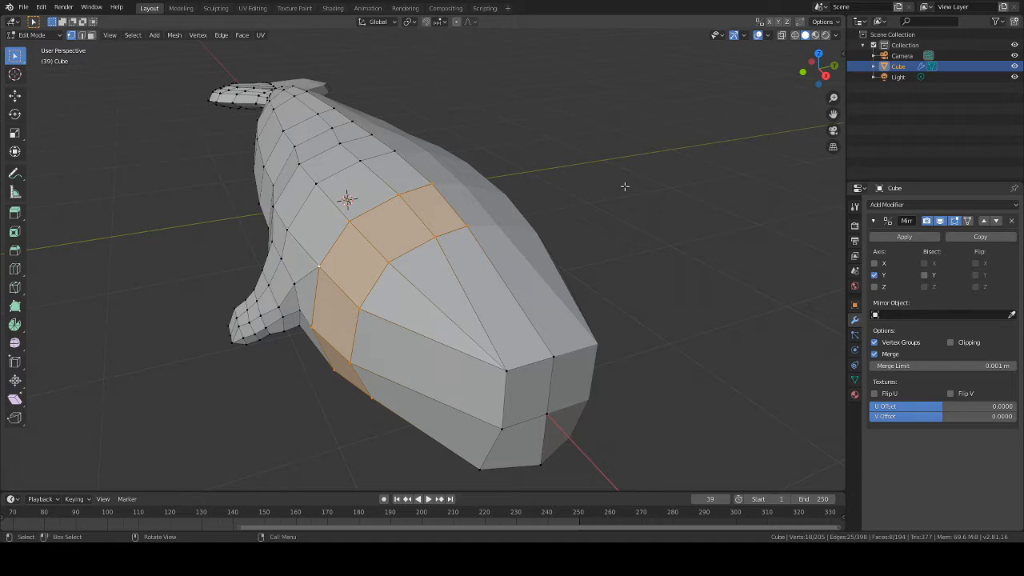
{"action": "key", "text": "g"}
{"action": "key", "text": "y"}
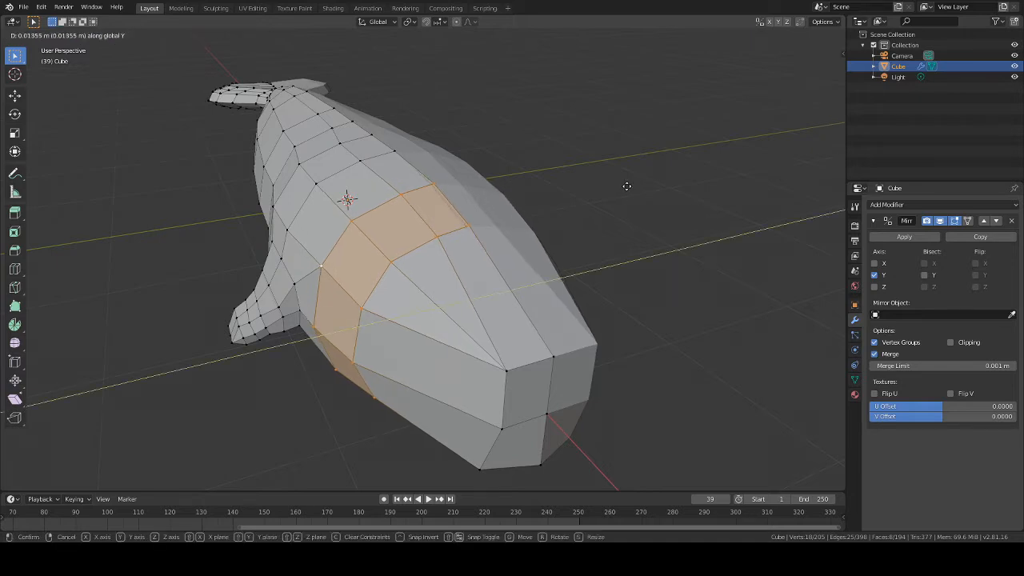
{"action": "left_click", "coordinate": [627, 187]}
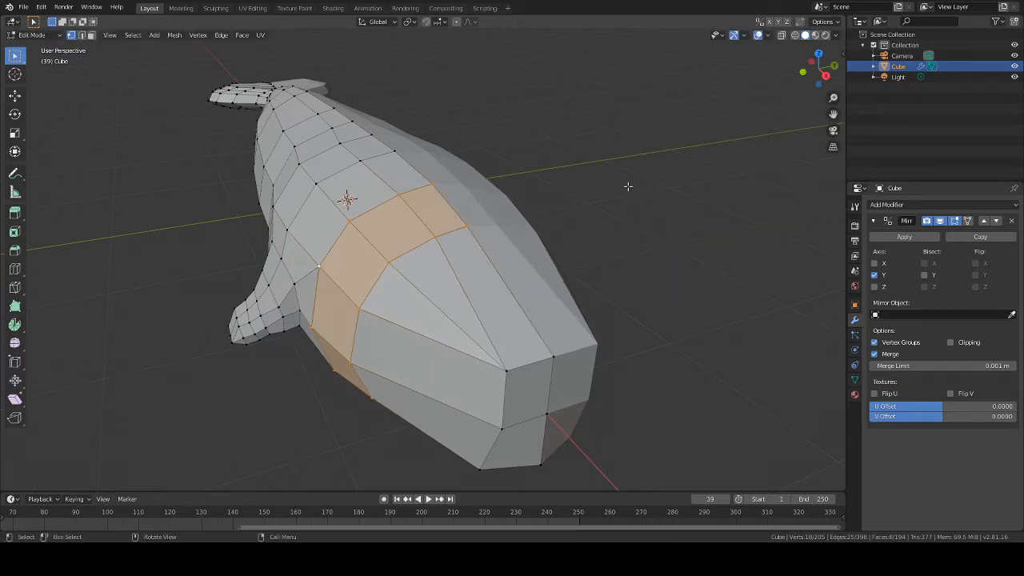
Enable Clipping on the Mirror modifier and move the selected band inward about 0.025 m along global Y
{"action": "left_click", "coordinate": [950, 342]}
{"action": "key", "text": "g"}
{"action": "key", "text": "y"}
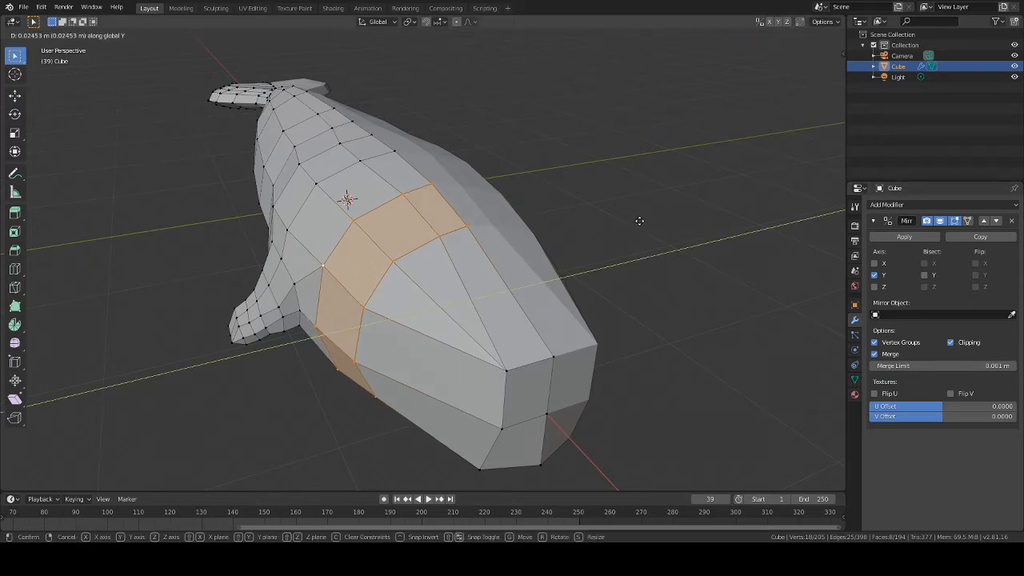
{"action": "left_click", "coordinate": [640, 221]}
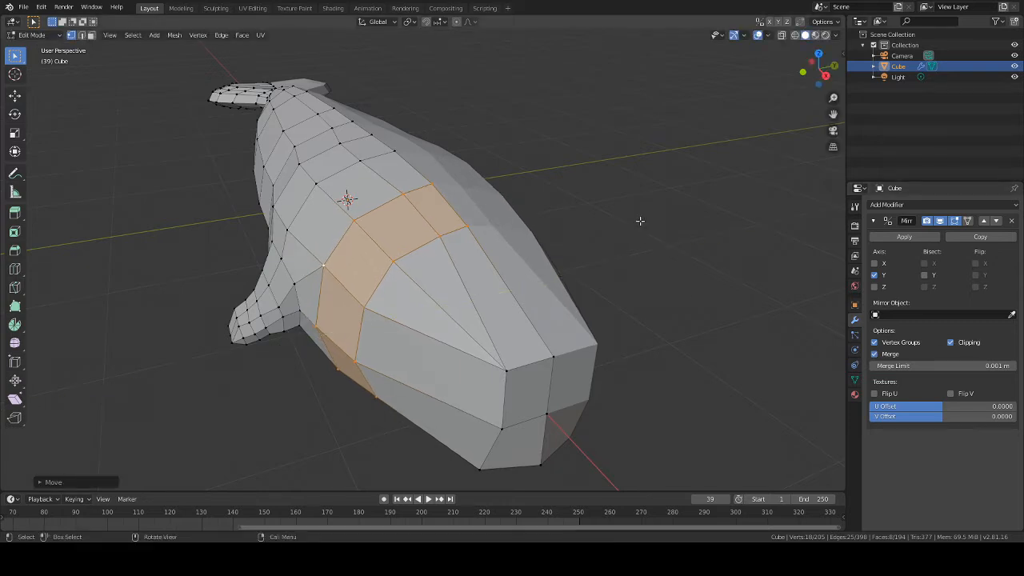
Try narrowing the selected band by scaling it down along global Y
{"action": "key", "text": "s"}
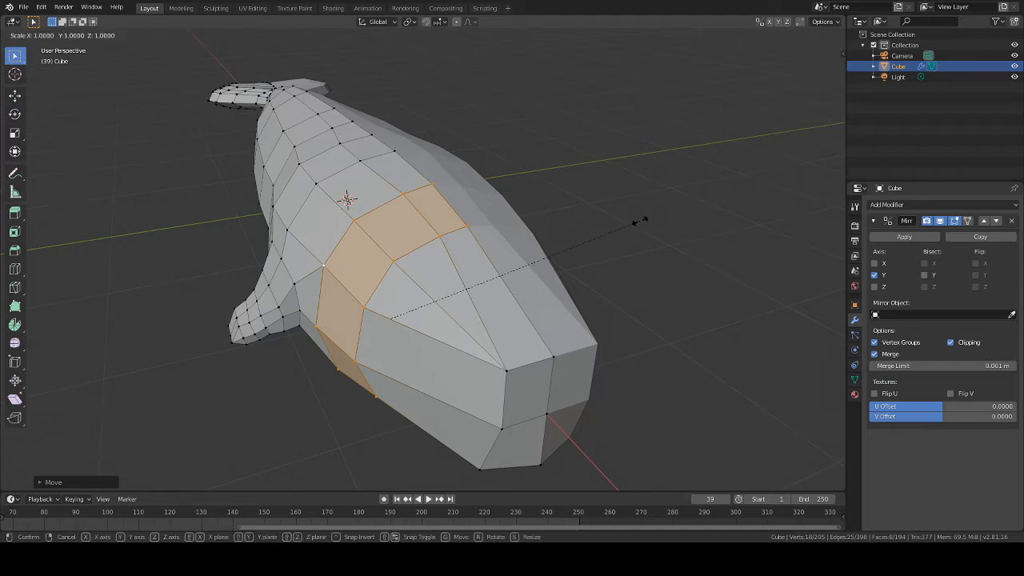
{"action": "key", "text": "y"}
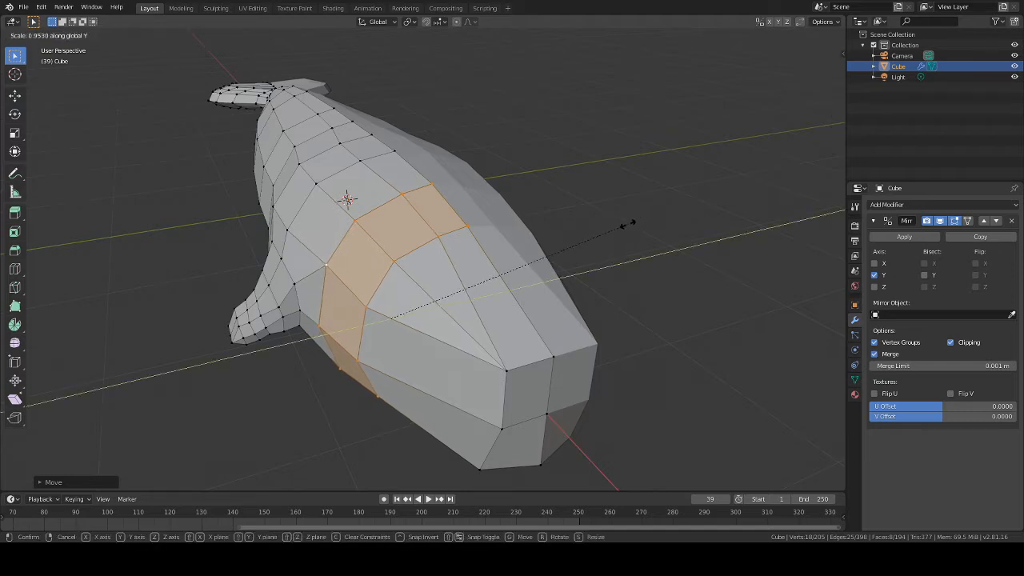
{"action": "left_click", "coordinate": [599, 229]}
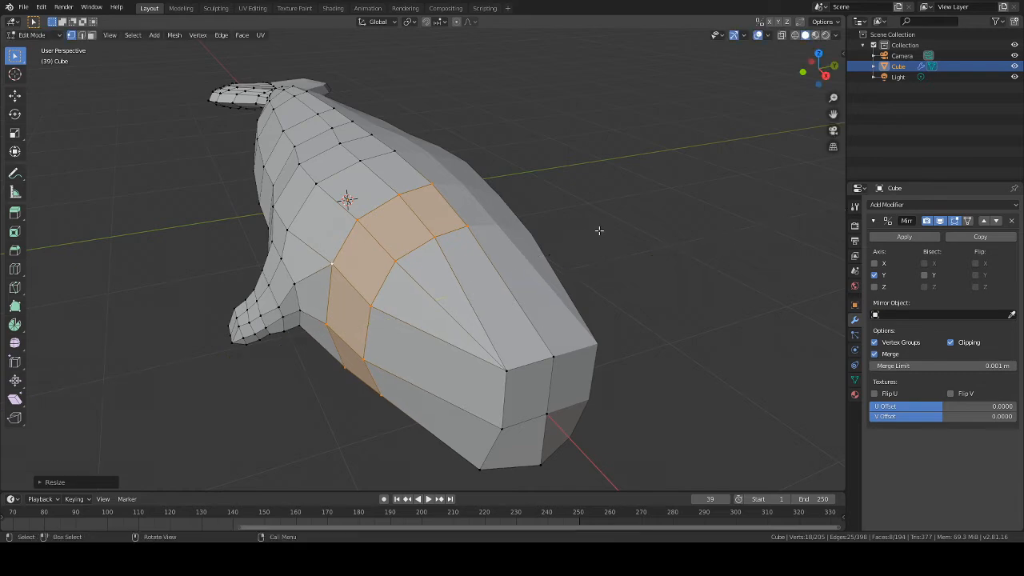
{"action": "mouse_move", "coordinate": [599, 229]}
{"action": "middle_mouse_down"}
{"action": "mouse_move", "coordinate": [623, 209]}
{"action": "mouse_move", "coordinate": [587, 131]}
{"action": "mouse_move", "coordinate": [567, 183]}
{"action": "mouse_move", "coordinate": [601, 216]}
{"action": "middle_mouse_up"}
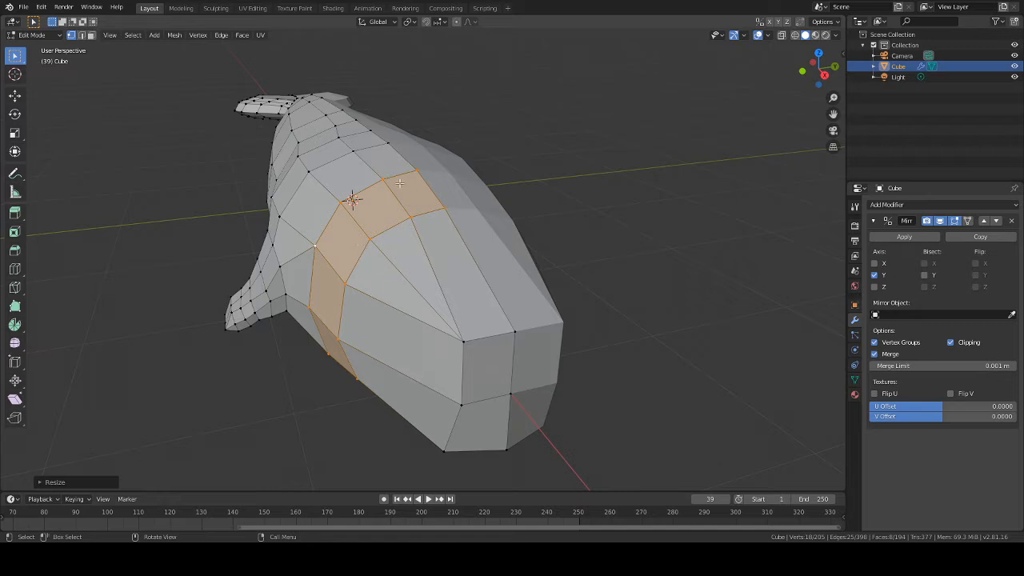
{"action": "key", "text": "ctrl+z"}
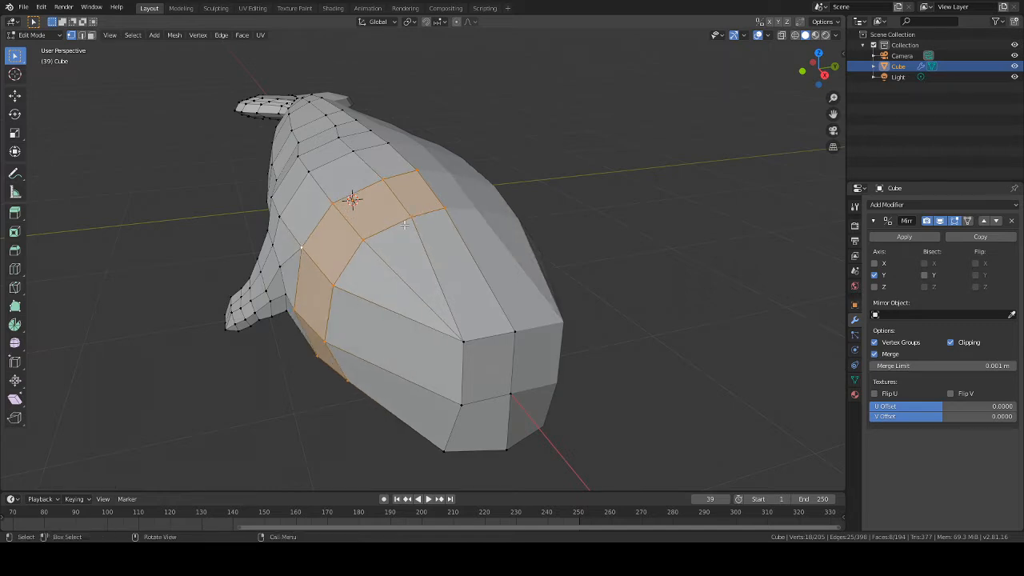
Move the selected band ahead of the fin inward about 0.053 m along global Y
{"action": "key", "text": "g"}
{"action": "key", "text": "y"}
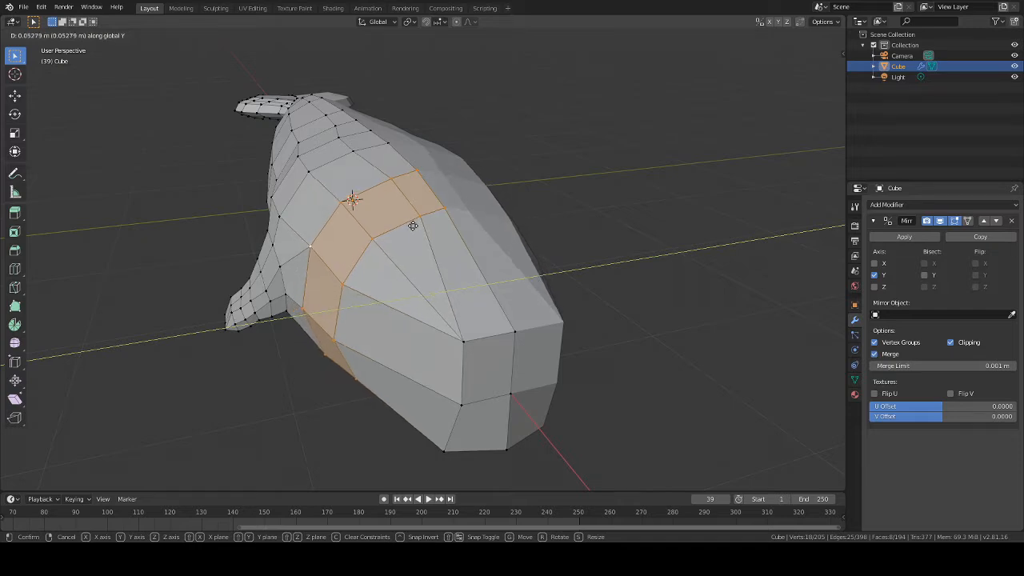
{"action": "left_click", "coordinate": [413, 226]}
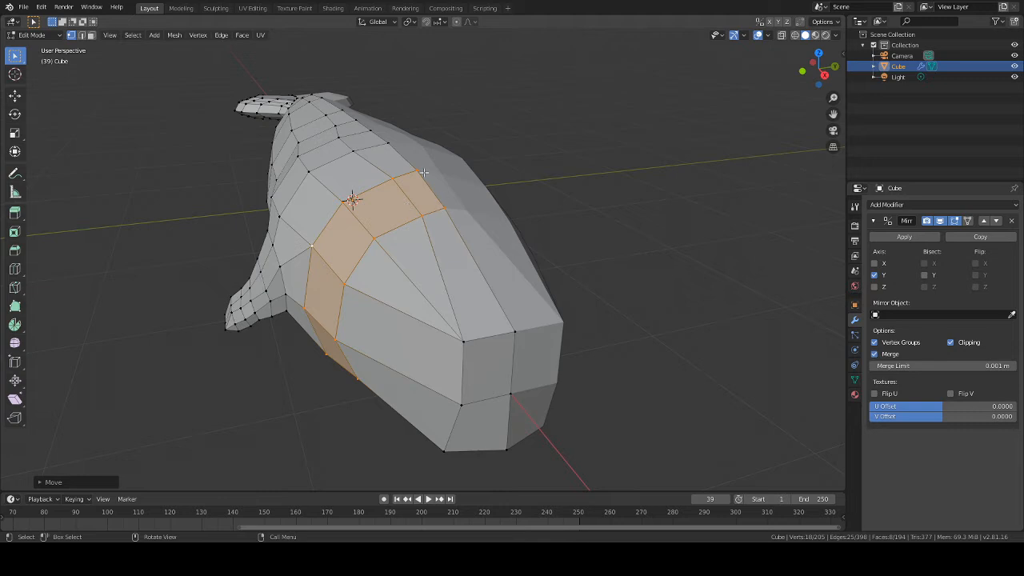
Reselect the band of faces ahead of the fin and narrow it by scaling to about 0.76 along global Y
{"action": "key", "text": "alt+a"}
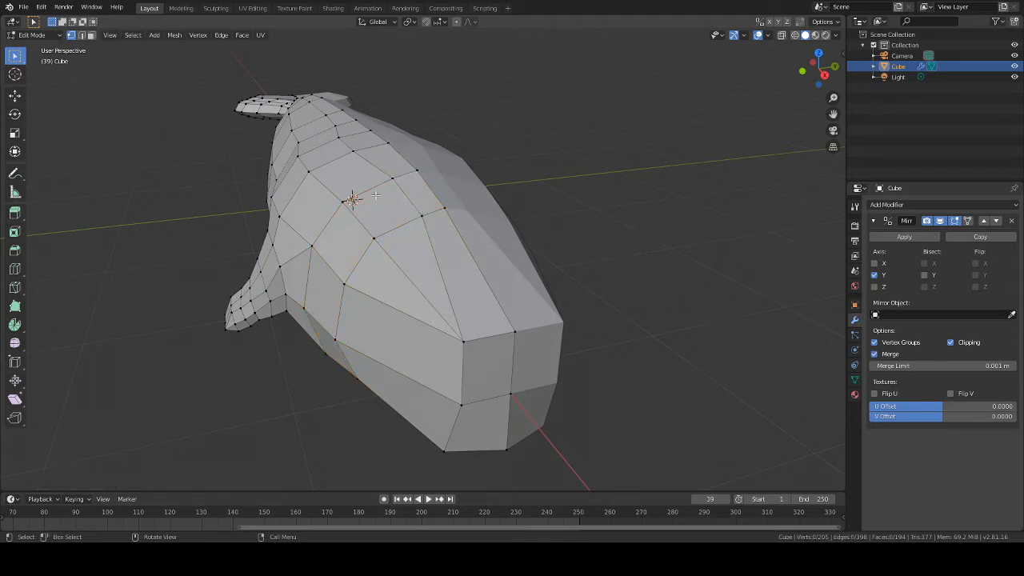
{"action": "left_click", "coordinate": [477, 223], "text": "alt"}
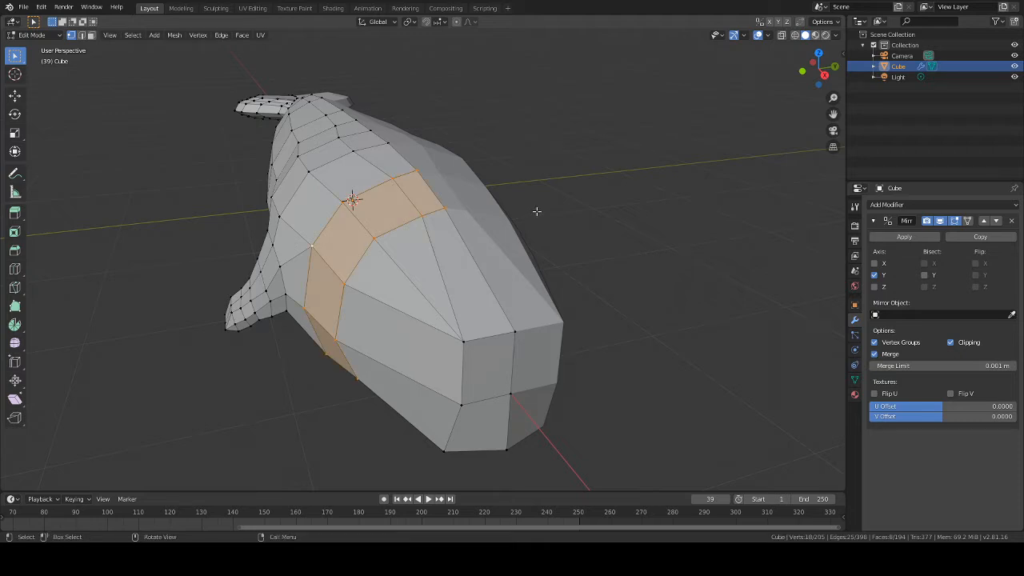
{"action": "key", "text": "s"}
{"action": "key", "text": "y"}
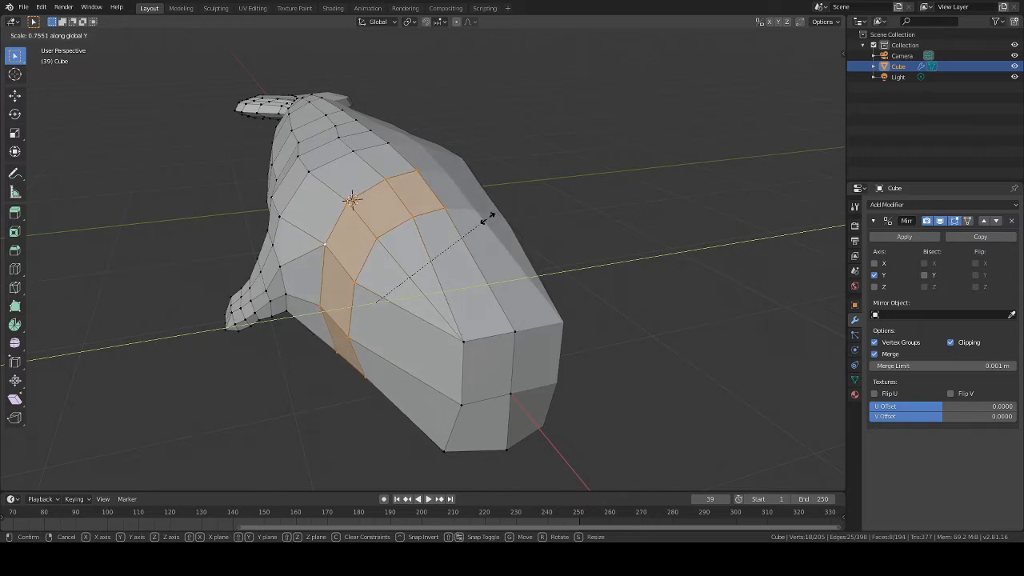
{"action": "left_click", "coordinate": [494, 218]}
Select the vertices of the blunt front end of the head and delete them, leaving the body open at the front
{"action": "middle_click_drag", "start_coordinate": [521, 221], "coordinate": [615, 247]}
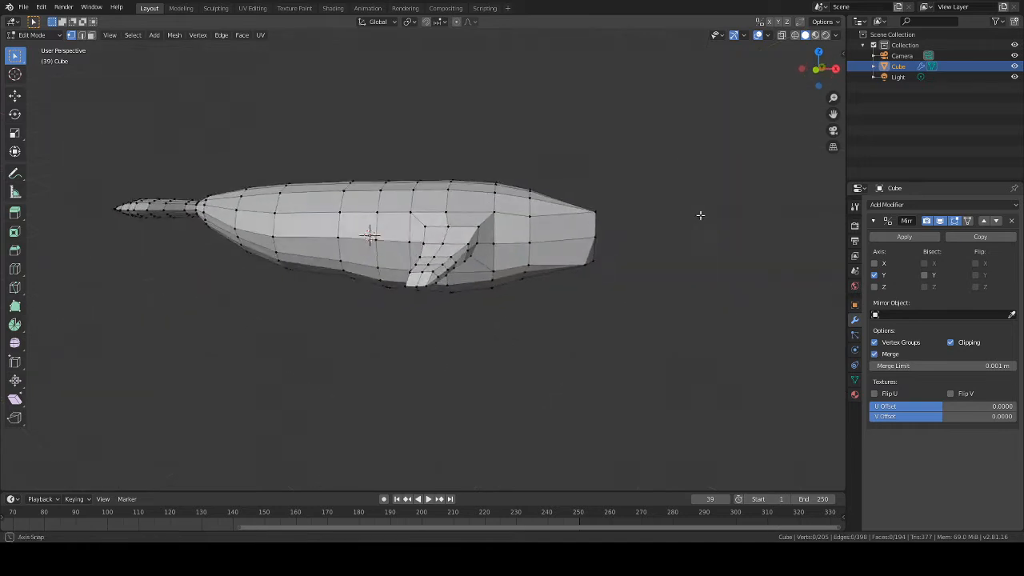
{"action": "middle_click_drag", "start_coordinate": [700, 215], "coordinate": [583, 217]}
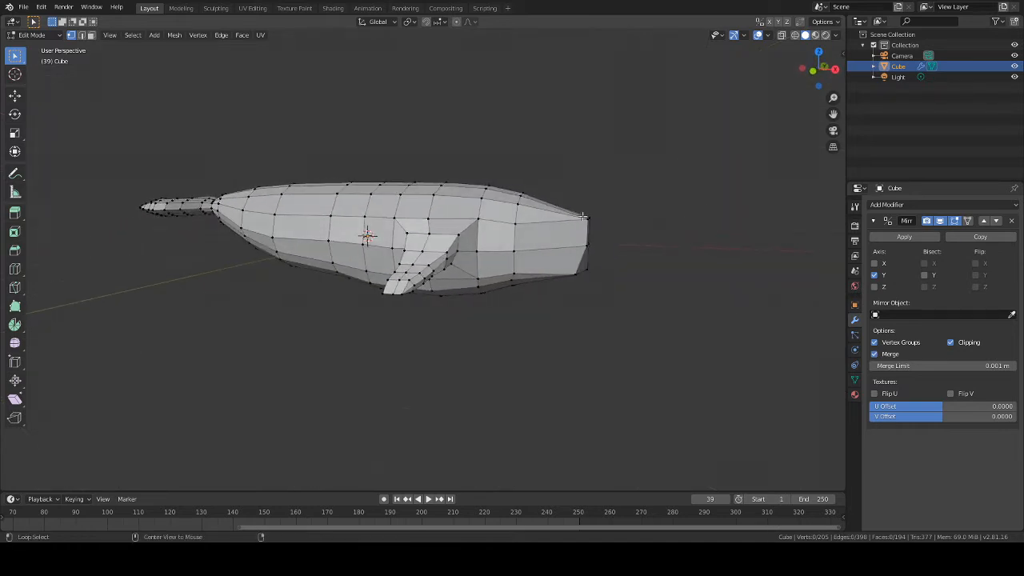
{"action": "middle_click_drag", "start_coordinate": [663, 213], "coordinate": [607, 222]}
{"action": "left_click_drag", "start_coordinate": [608, 221], "coordinate": [530, 309]}
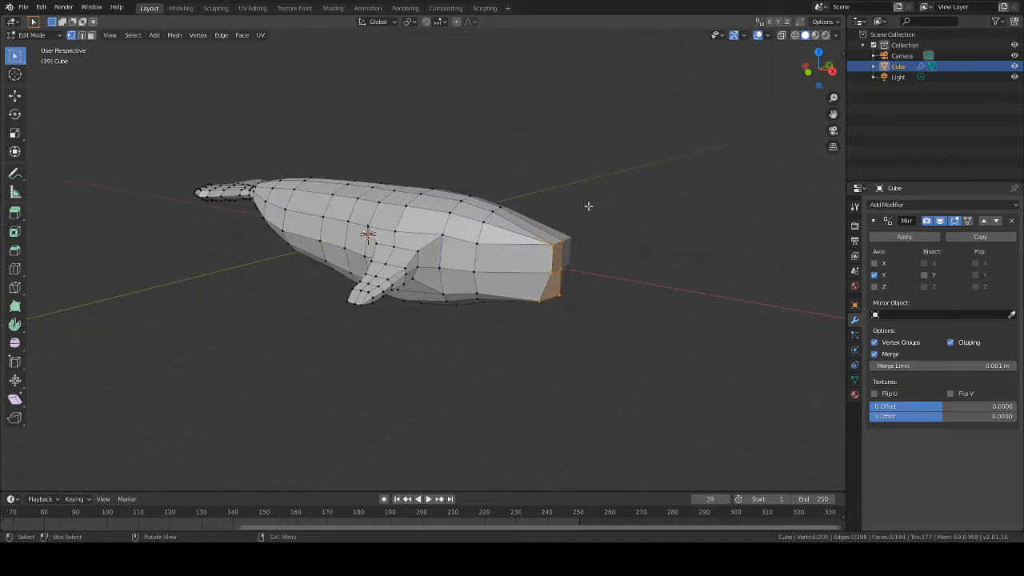
{"action": "key", "text": "x"}
{"action": "left_click", "coordinate": [555, 207]}
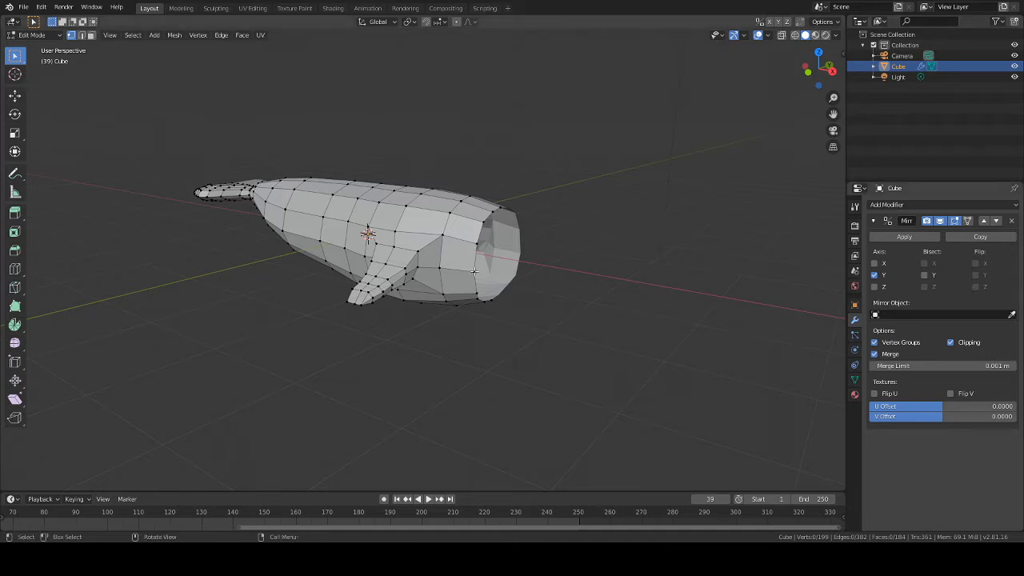
Select the full band of faces between the two front rings and raise it about 0.11 m along global Z
{"action": "middle_click_drag", "start_coordinate": [473, 273], "coordinate": [580, 304]}
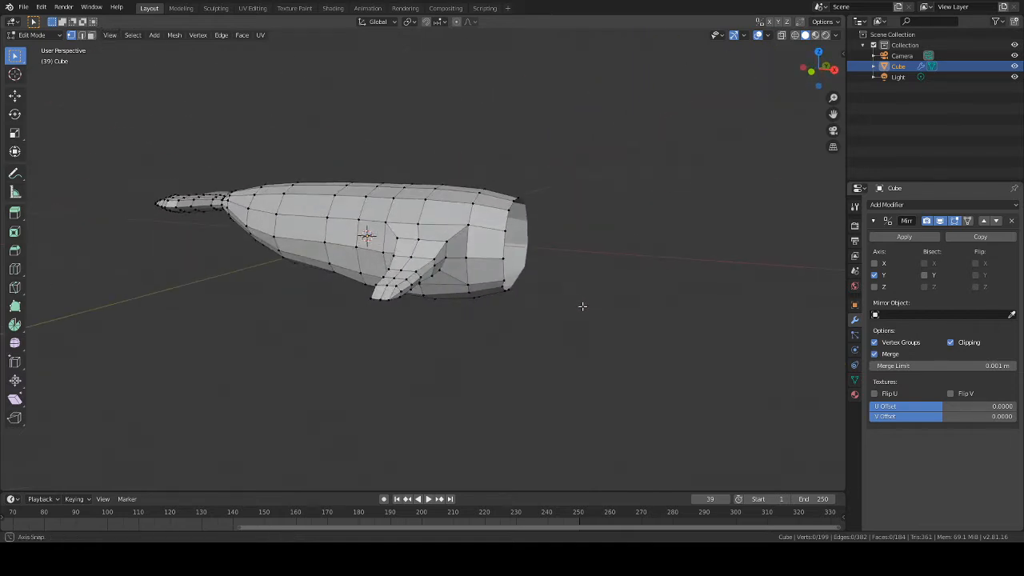
{"action": "left_click", "coordinate": [467, 272], "text": "alt"}
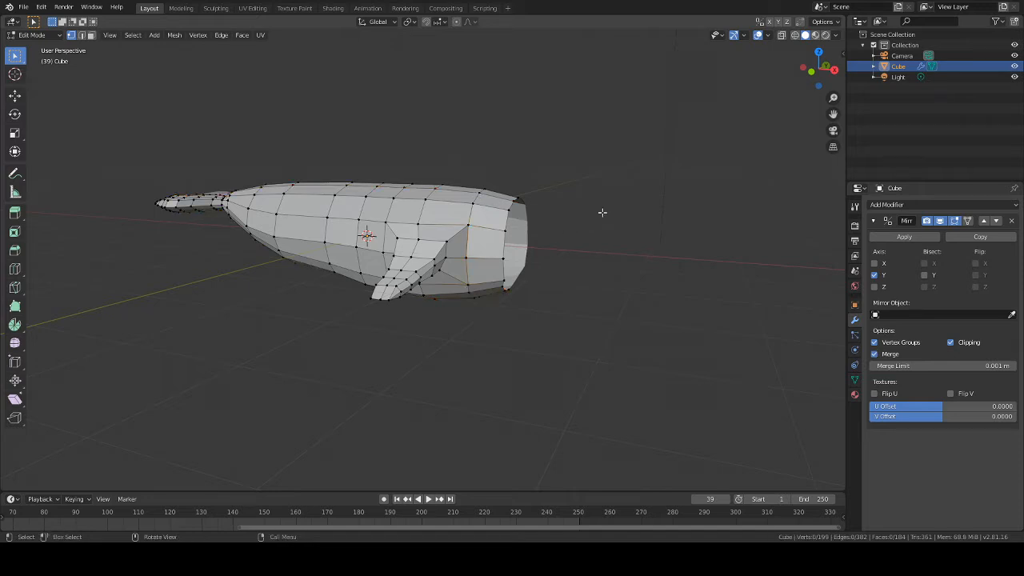
{"action": "middle_click_drag", "start_coordinate": [600, 212], "coordinate": [499, 214]}
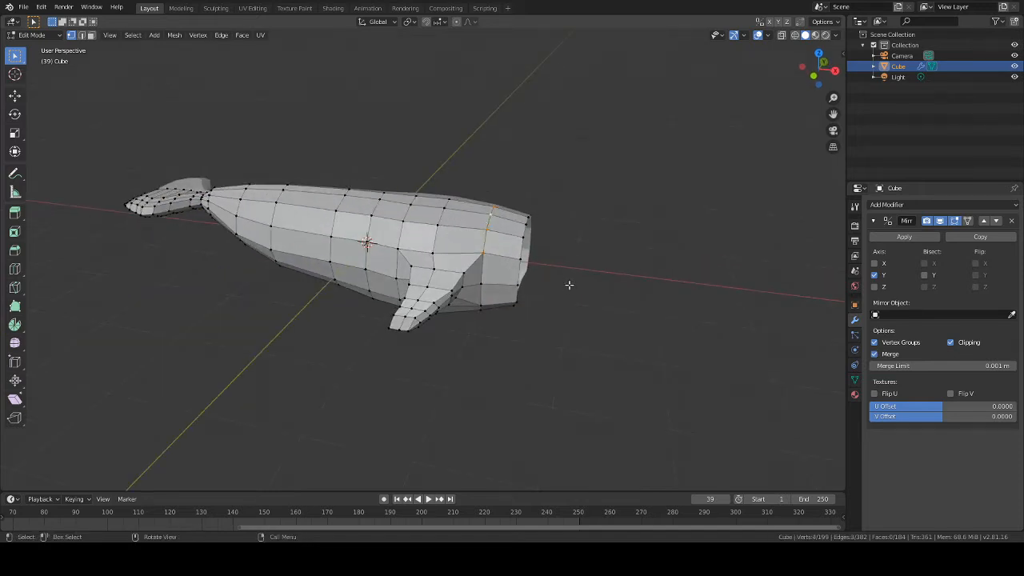
{"action": "middle_click_drag", "start_coordinate": [567, 288], "coordinate": [498, 222]}
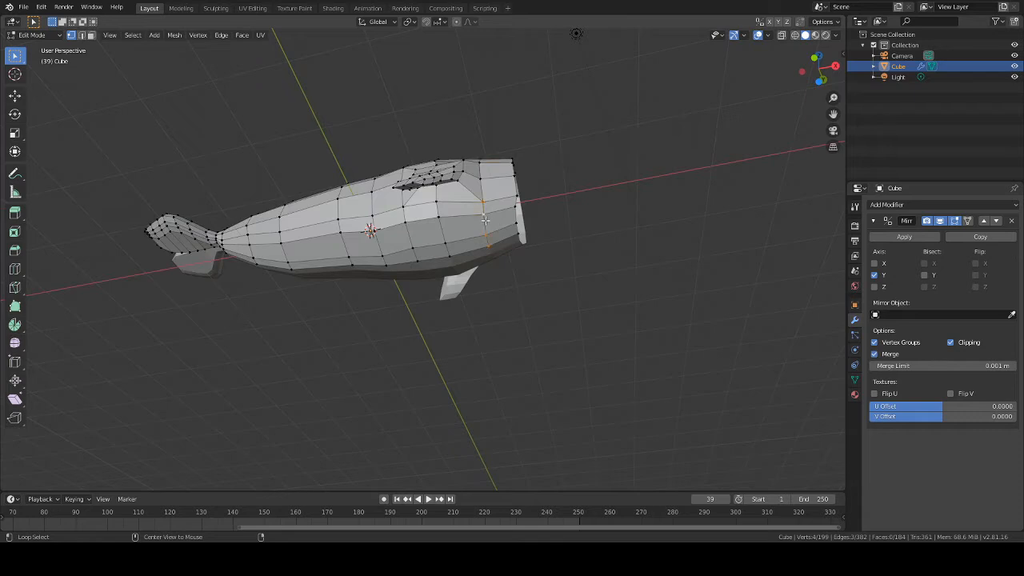
{"action": "middle_click_drag", "start_coordinate": [621, 147], "coordinate": [482, 261]}
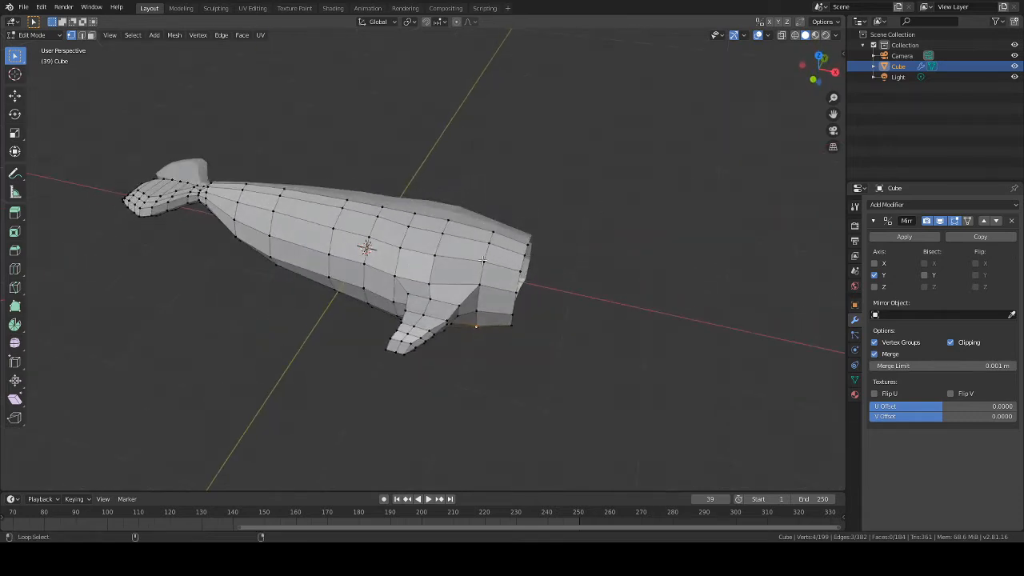
{"action": "mouse_move", "coordinate": [626, 200]}
{"action": "middle_mouse_down"}
{"action": "mouse_move", "coordinate": [635, 171]}
{"action": "mouse_move", "coordinate": [525, 247]}
{"action": "mouse_move", "coordinate": [585, 219]}
{"action": "mouse_move", "coordinate": [614, 190]}
{"action": "middle_mouse_up"}
{"action": "left_click", "coordinate": [488, 259], "text": "ctrl"}
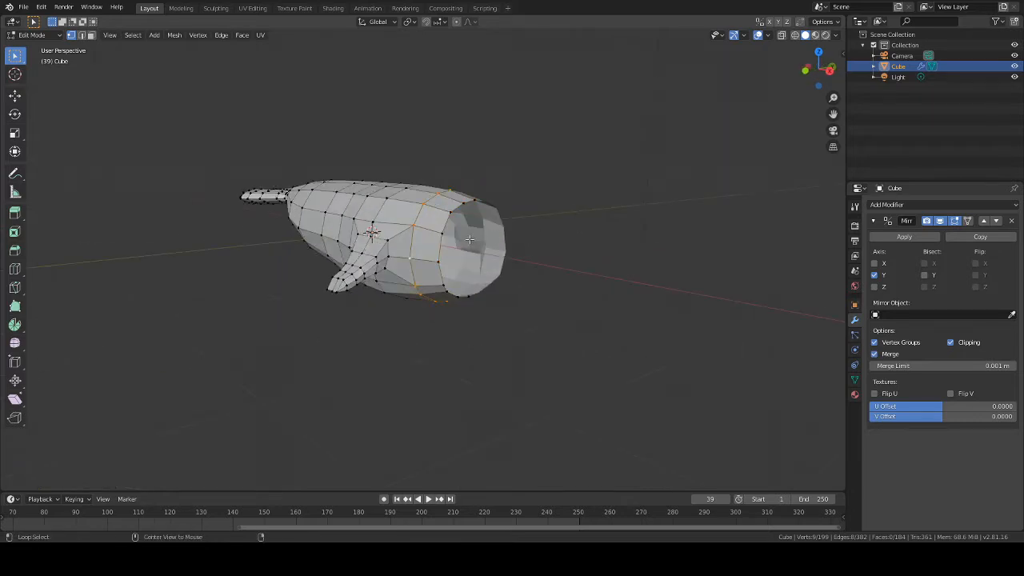
{"action": "left_click", "coordinate": [441, 244], "text": "alt"}
{"action": "left_click", "coordinate": [441, 244], "text": "alt+shift"}
{"action": "middle_click_drag", "start_coordinate": [612, 225], "coordinate": [667, 219]}
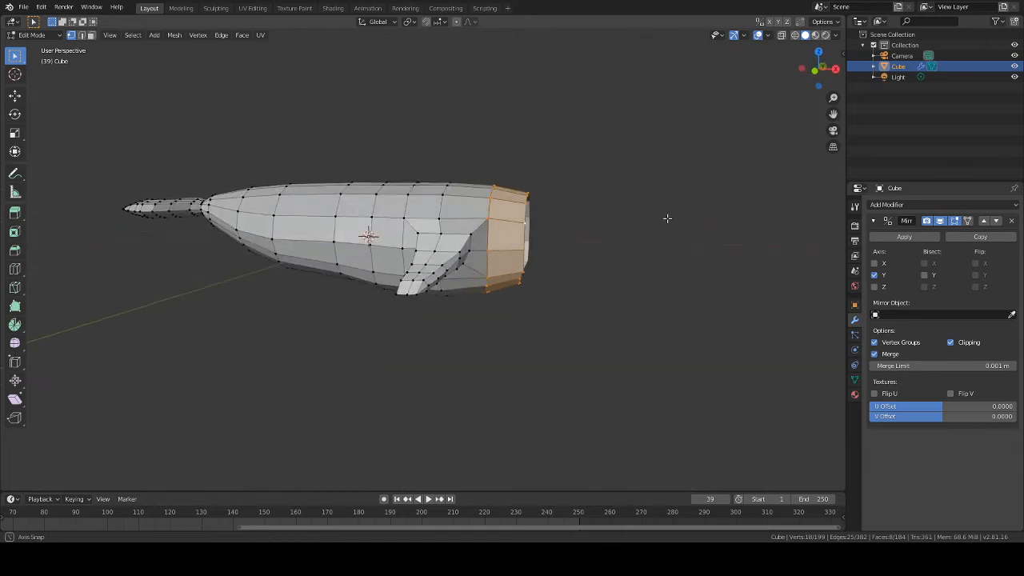
{"action": "key", "text": "g"}
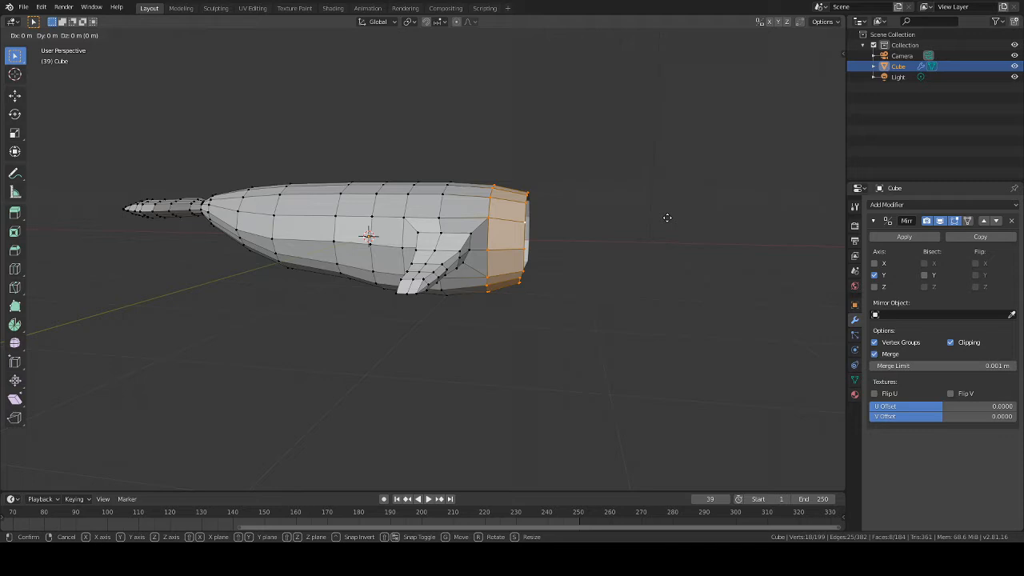
{"action": "key", "text": "z"}
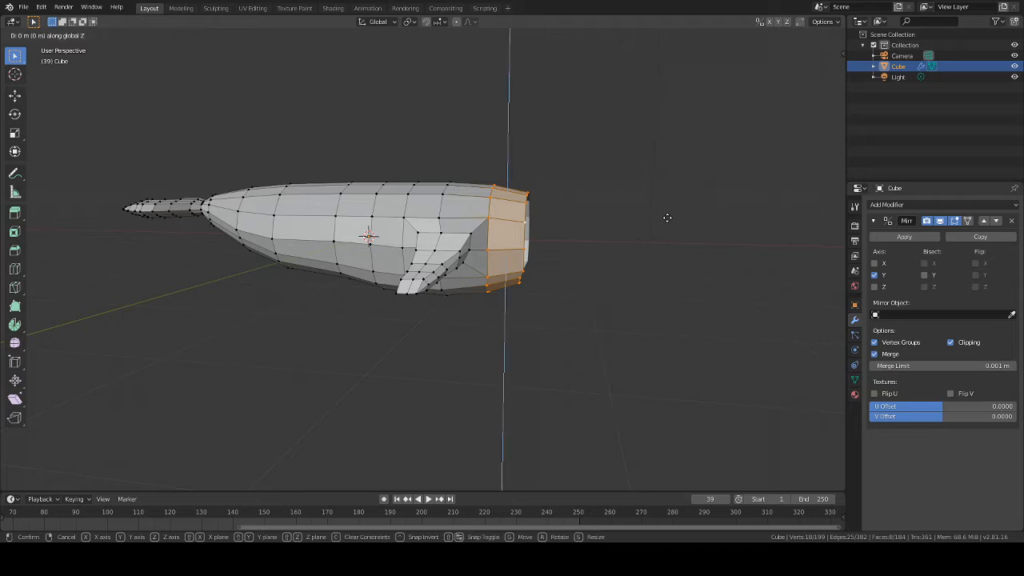
{"action": "mouse_move", "coordinate": [667, 214]}
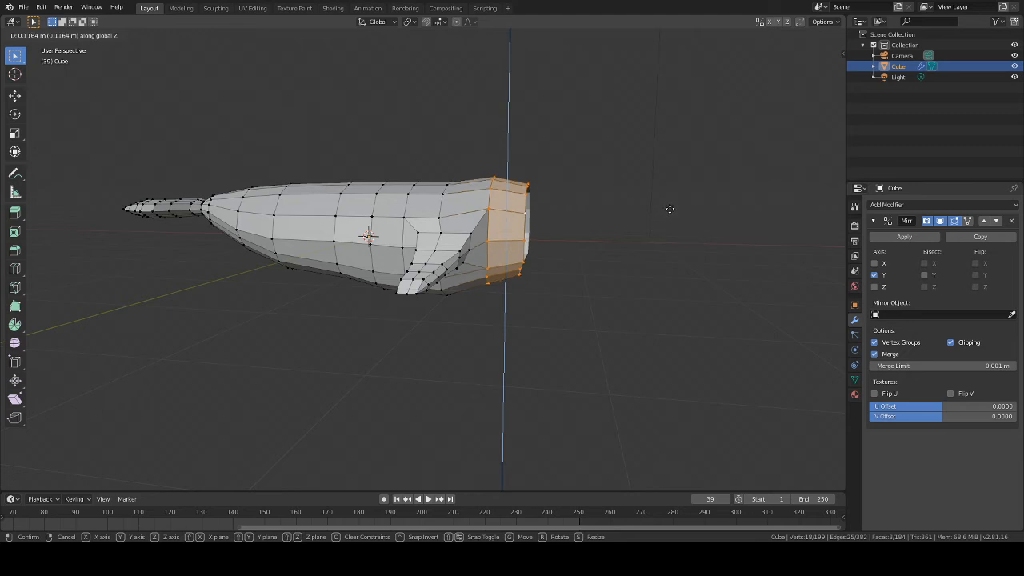
{"action": "left_click", "coordinate": [669, 210]}
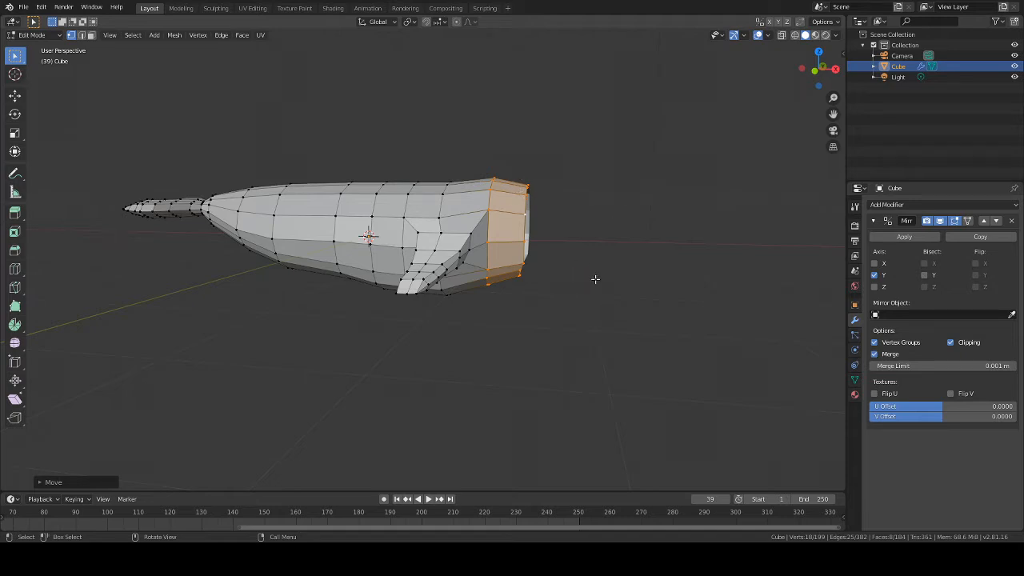
Deselect the band's lower faces with circle select and move the remaining upper faces slightly down along global Z
{"action": "middle_click_drag", "start_coordinate": [595, 279], "coordinate": [624, 251]}
{"action": "key", "text": "c"}
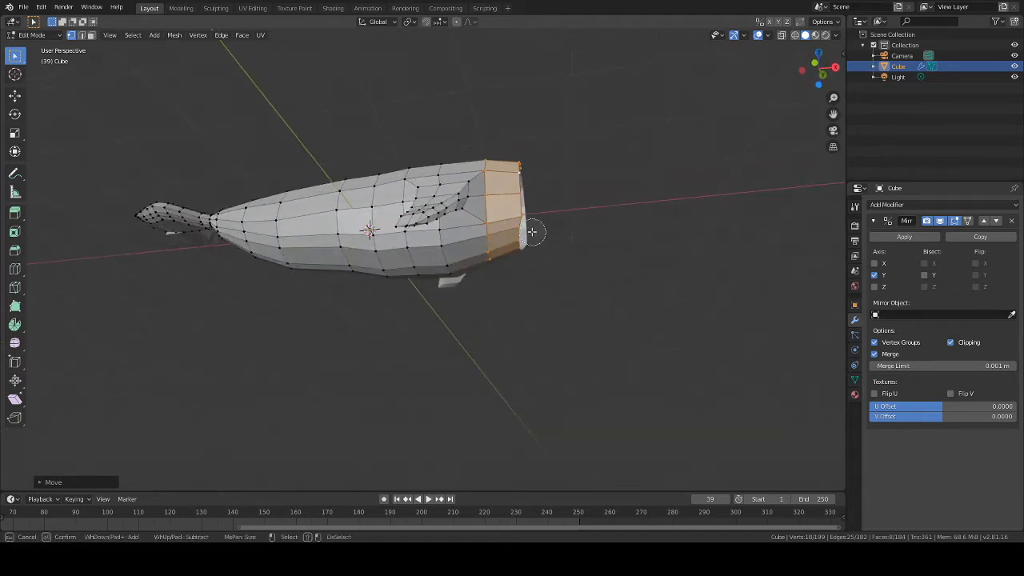
{"action": "mouse_move", "coordinate": [532, 232]}
{"action": "middle_mouse_down"}
{"action": "mouse_move", "coordinate": [518, 226]}
{"action": "mouse_move", "coordinate": [486, 251]}
{"action": "middle_mouse_up"}
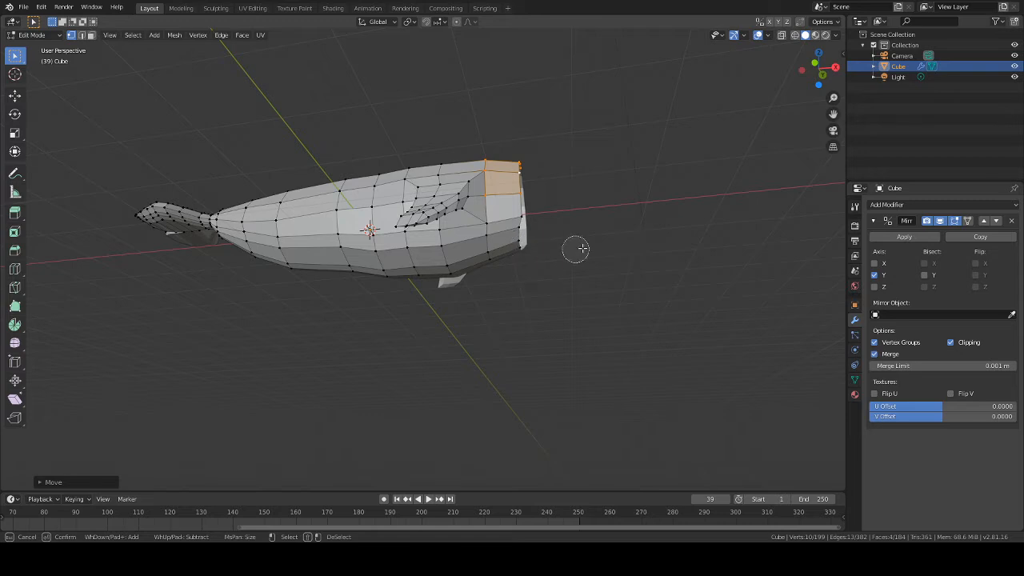
{"action": "mouse_move", "coordinate": [576, 248]}
{"action": "middle_mouse_down"}
{"action": "mouse_move", "coordinate": [610, 179]}
{"action": "mouse_move", "coordinate": [583, 254]}
{"action": "middle_mouse_up"}
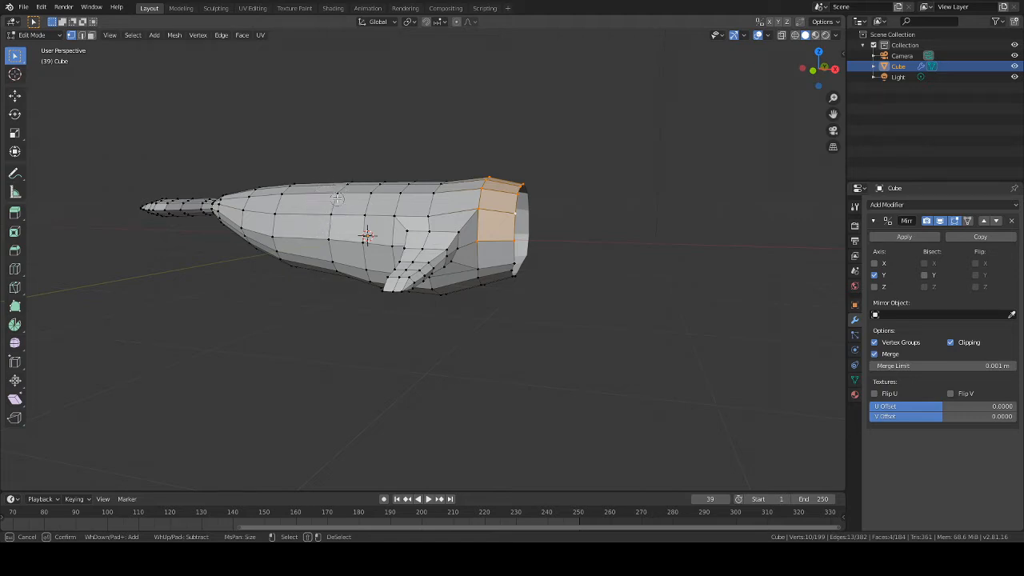
{"action": "key", "text": "Escape"}
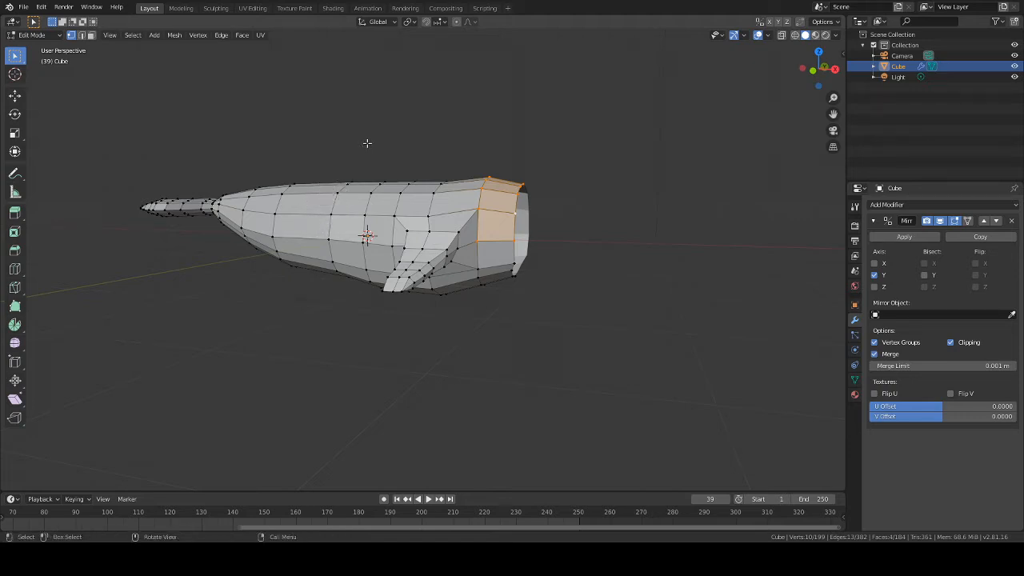
{"action": "scroll", "coordinate": [647, 233], "scroll_direction": "up", "scroll_amount": 3}
{"action": "middle_click_drag", "start_coordinate": [647, 233], "coordinate": [681, 217]}
{"action": "key", "text": "g"}
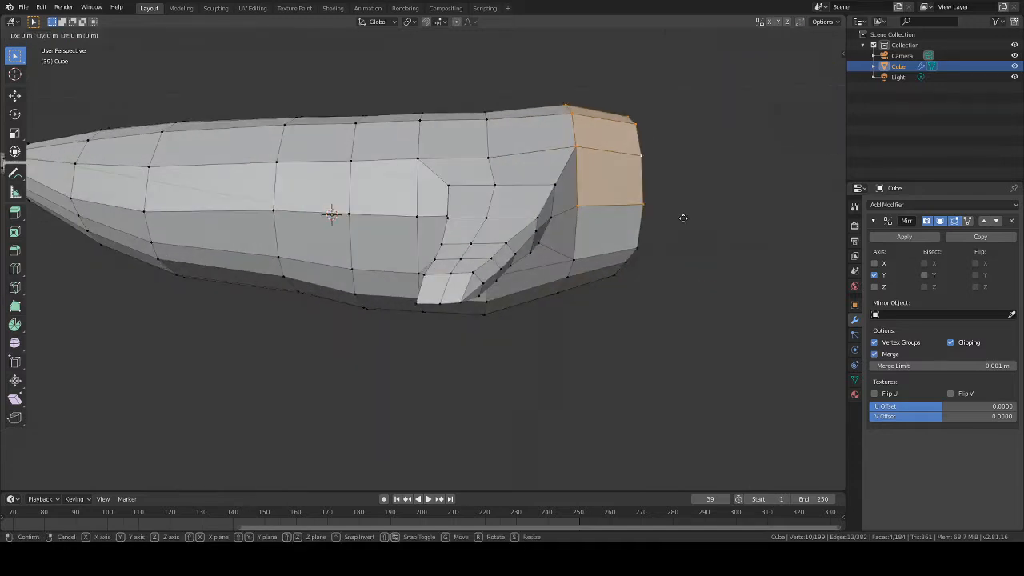
{"action": "key", "text": "z"}
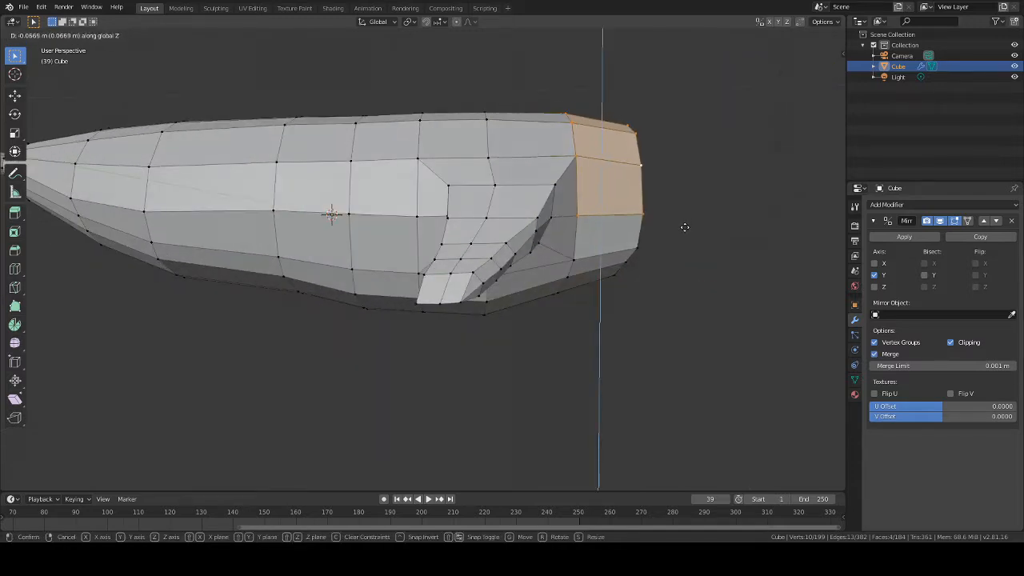
{"action": "left_click", "coordinate": [686, 231]}
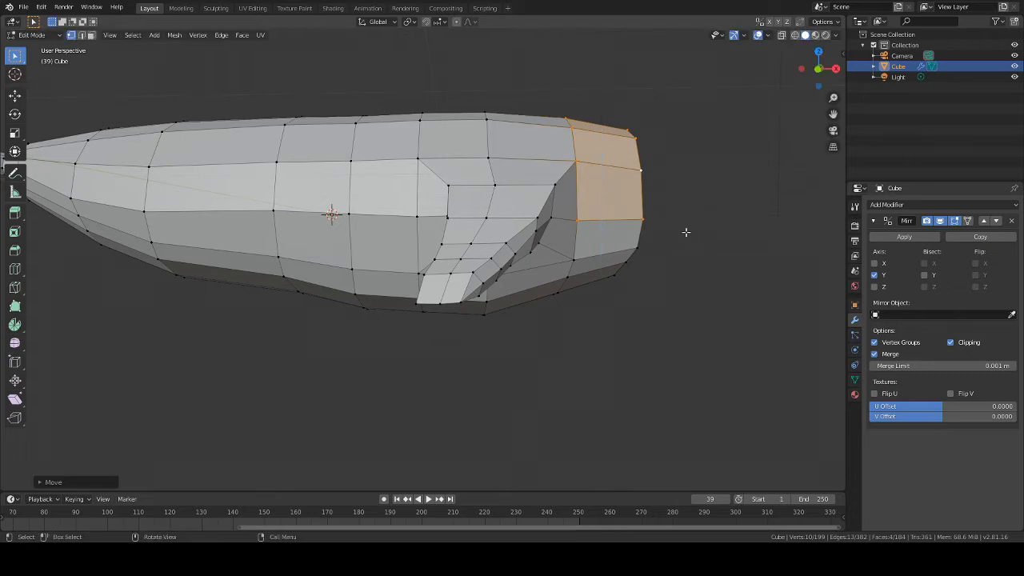
Clear the selection and examine the whale's body profile and open front end from the front and side
{"action": "middle_click_drag", "start_coordinate": [742, 226], "coordinate": [615, 240]}
{"action": "scroll", "coordinate": [497, 231], "scroll_direction": "down", "scroll_amount": 3}
{"action": "scroll", "coordinate": [480, 247], "scroll_direction": "up", "scroll_amount": 2}
{"action": "scroll", "coordinate": [617, 241], "scroll_direction": "down", "scroll_amount": 2}
{"action": "key", "text": "a"}
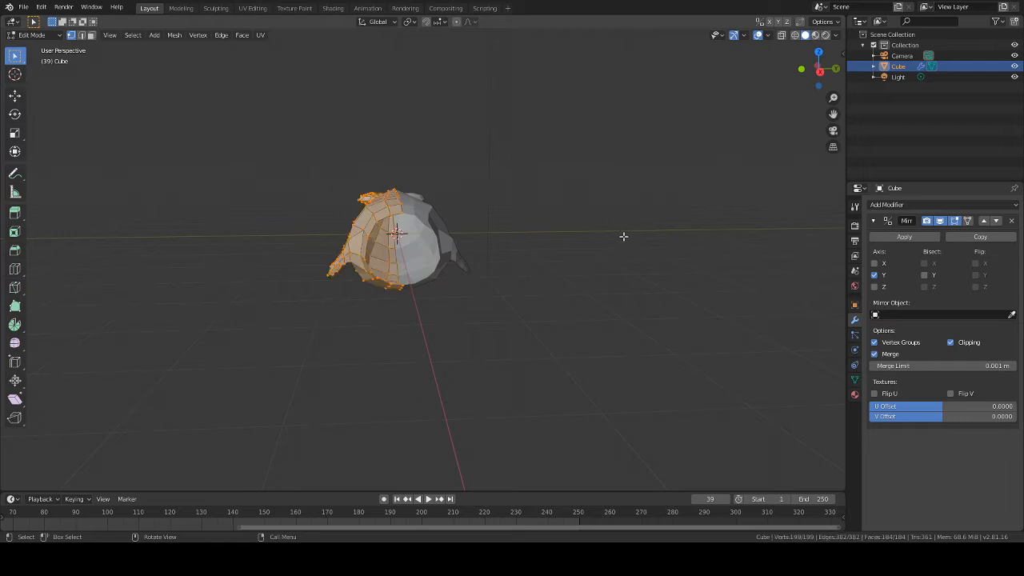
{"action": "key", "text": "alt+a"}
{"action": "middle_click_drag", "start_coordinate": [571, 215], "coordinate": [489, 223]}
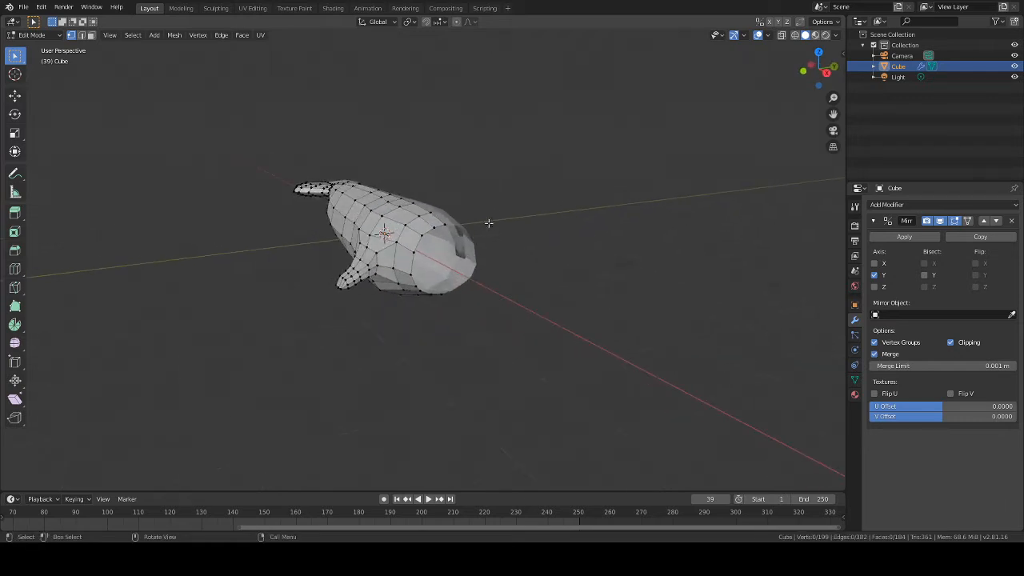
{"action": "mouse_move", "coordinate": [521, 173]}
{"action": "middle_mouse_down"}
{"action": "mouse_move", "coordinate": [546, 132]}
{"action": "mouse_move", "coordinate": [516, 175]}
{"action": "middle_mouse_up"}
{"action": "scroll", "coordinate": [517, 174], "scroll_direction": "down", "scroll_amount": 4}
{"action": "scroll", "coordinate": [516, 175], "scroll_direction": "up", "scroll_amount": 2}
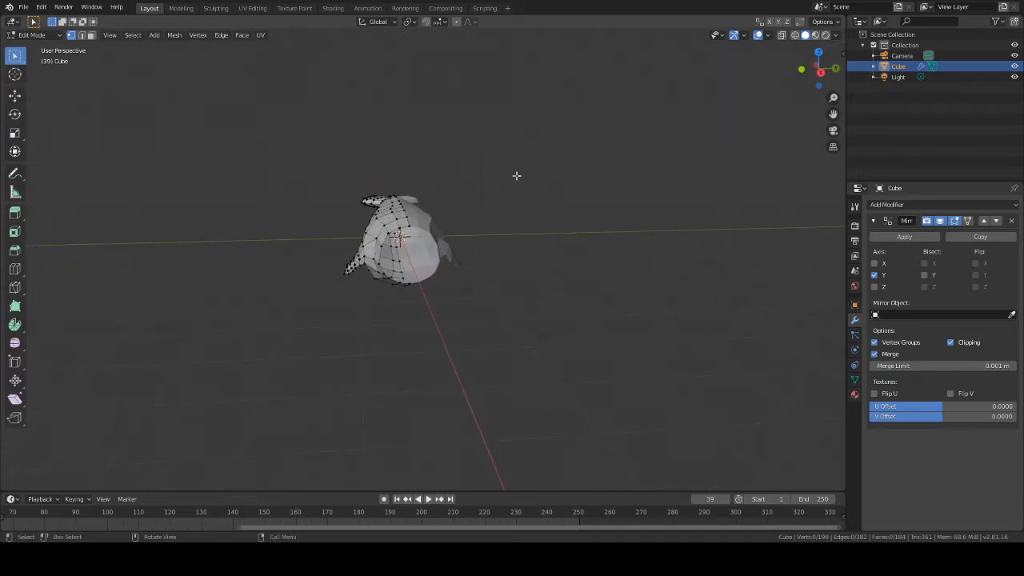
{"action": "scroll", "coordinate": [517, 175], "scroll_direction": "up", "scroll_amount": 1}
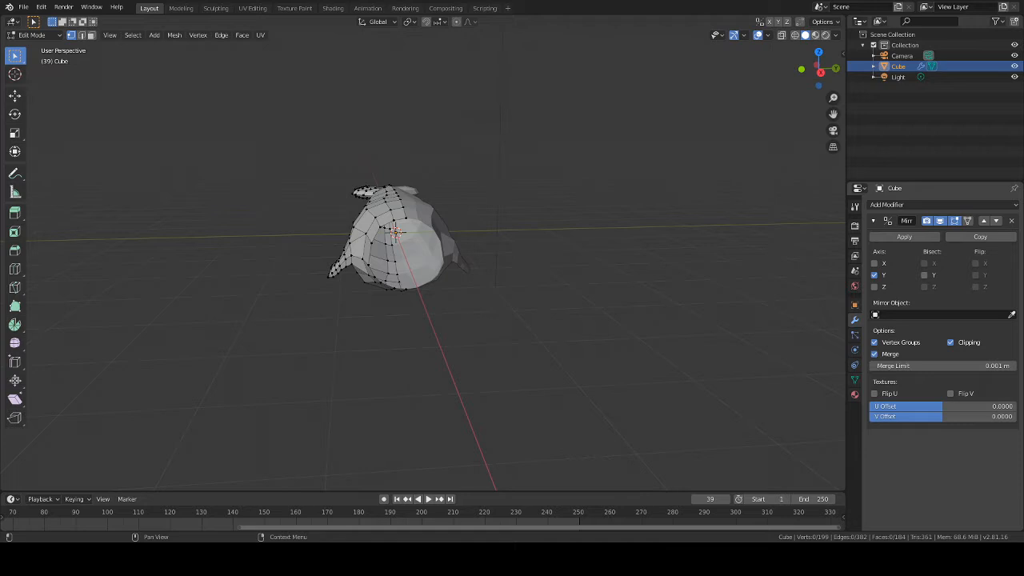
{"action": "middle_click_drag", "start_coordinate": [790, 253], "coordinate": [726, 254]}
{"action": "scroll", "coordinate": [593, 232], "scroll_direction": "down", "scroll_amount": 2}
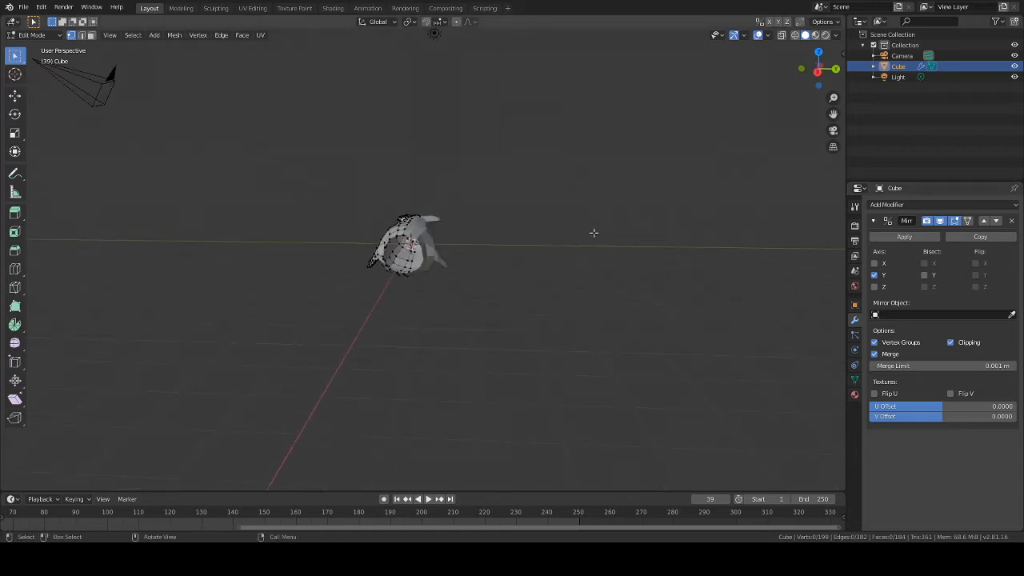
{"action": "middle_click_drag", "start_coordinate": [593, 232], "coordinate": [674, 229]}
{"action": "scroll", "coordinate": [611, 229], "scroll_direction": "up", "scroll_amount": 8}
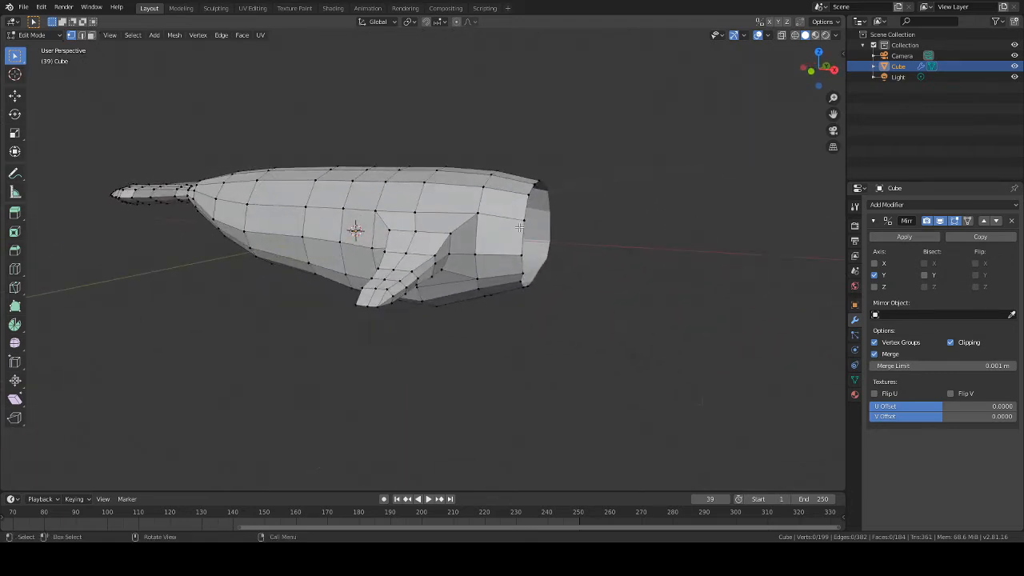
Select the edge loop around the front opening and scale it down uniformly to about 0.85
{"action": "left_click", "coordinate": [525, 210], "text": "alt"}
{"action": "middle_click_drag", "start_coordinate": [686, 194], "coordinate": [632, 197]}
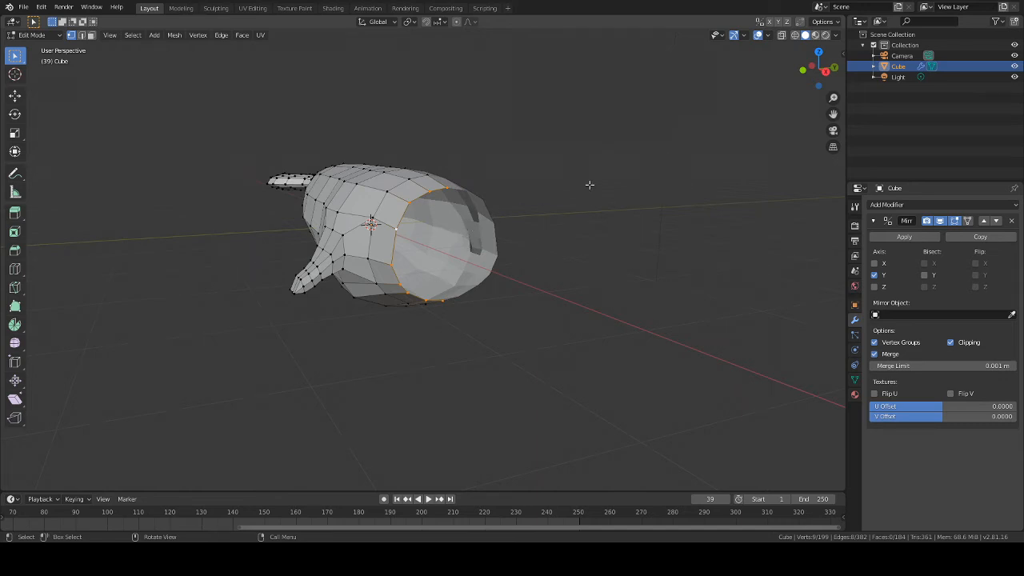
{"action": "key", "text": "s"}
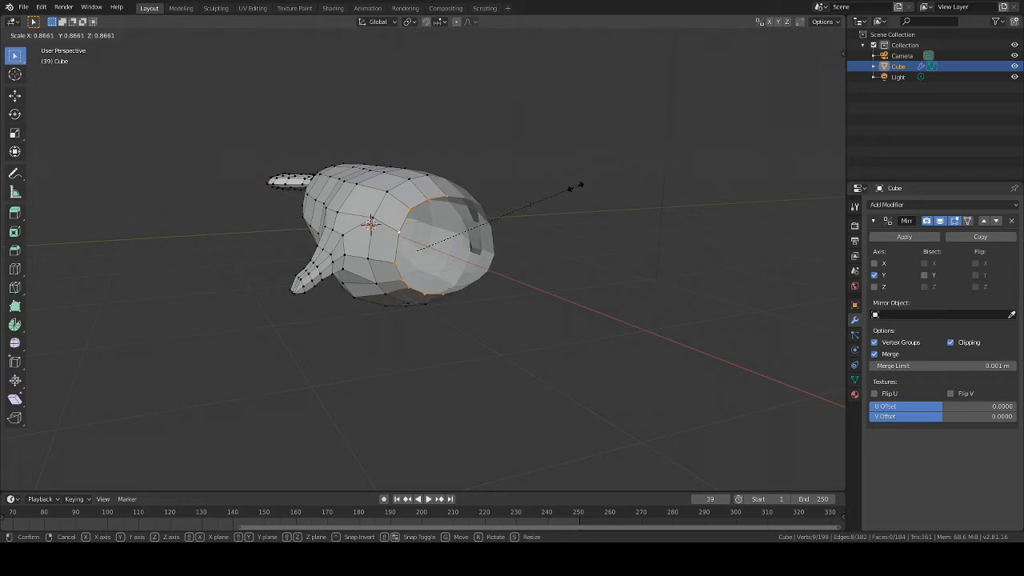
{"action": "left_click", "coordinate": [568, 187]}
{"action": "middle_click_drag", "start_coordinate": [568, 187], "coordinate": [628, 182]}
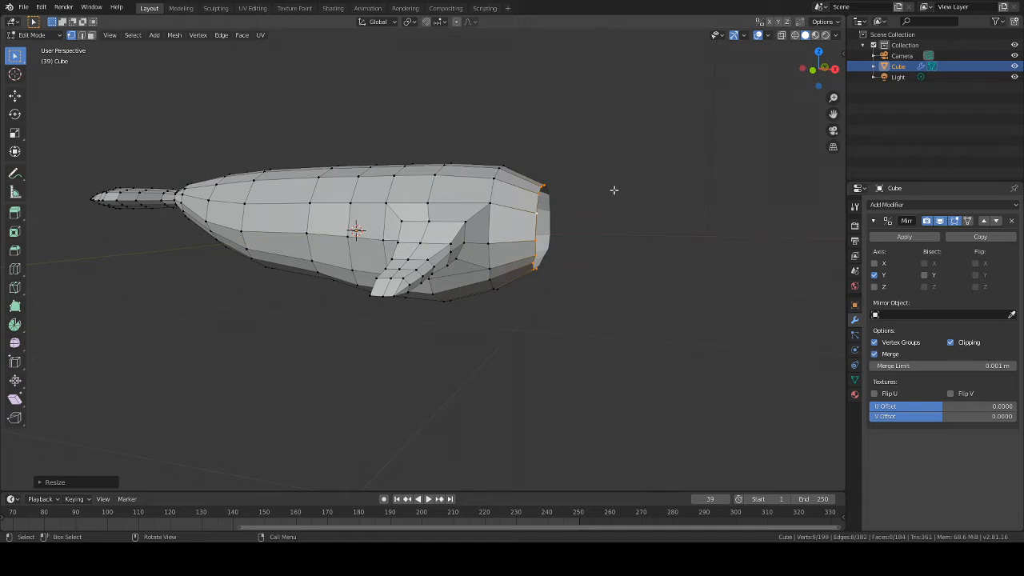
{"action": "key", "text": "s"}
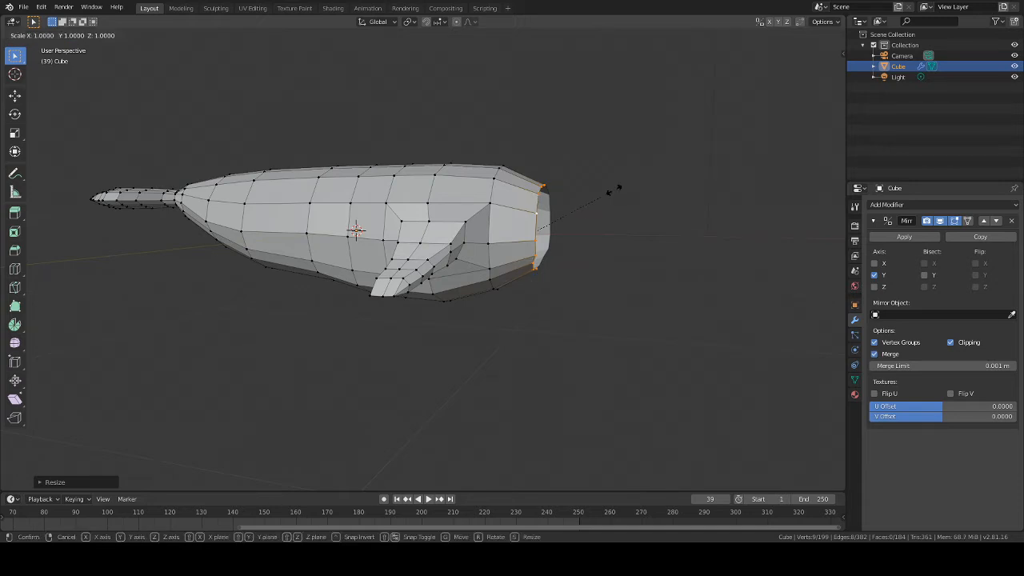
{"action": "key", "text": "x"}
{"action": "key", "text": "Escape"}
Raise the edge loop around the front opening about 0.08 m along global Z
{"action": "middle_click_drag", "start_coordinate": [612, 189], "coordinate": [594, 214]}
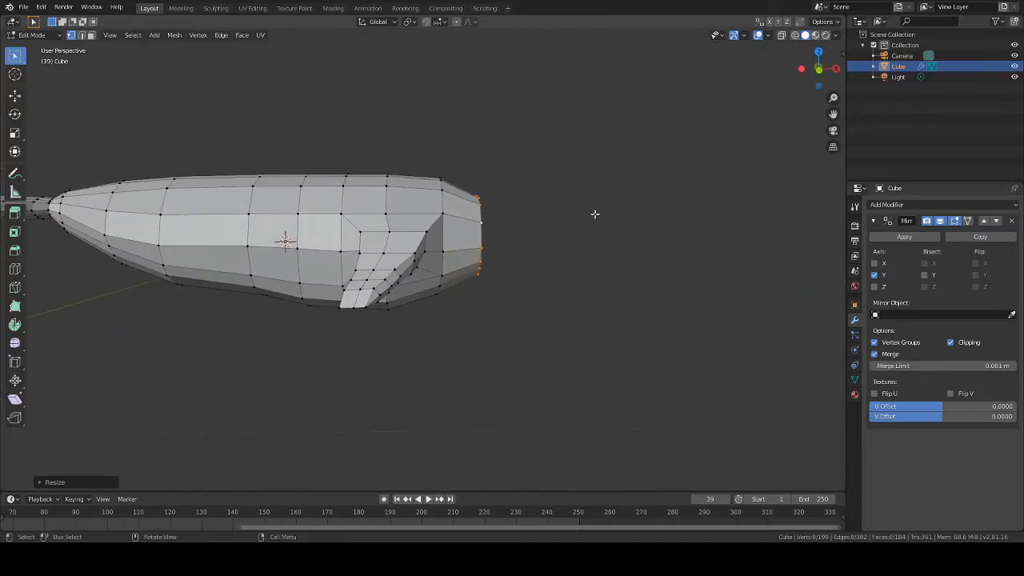
{"action": "key", "text": "g"}
{"action": "key", "text": "z"}
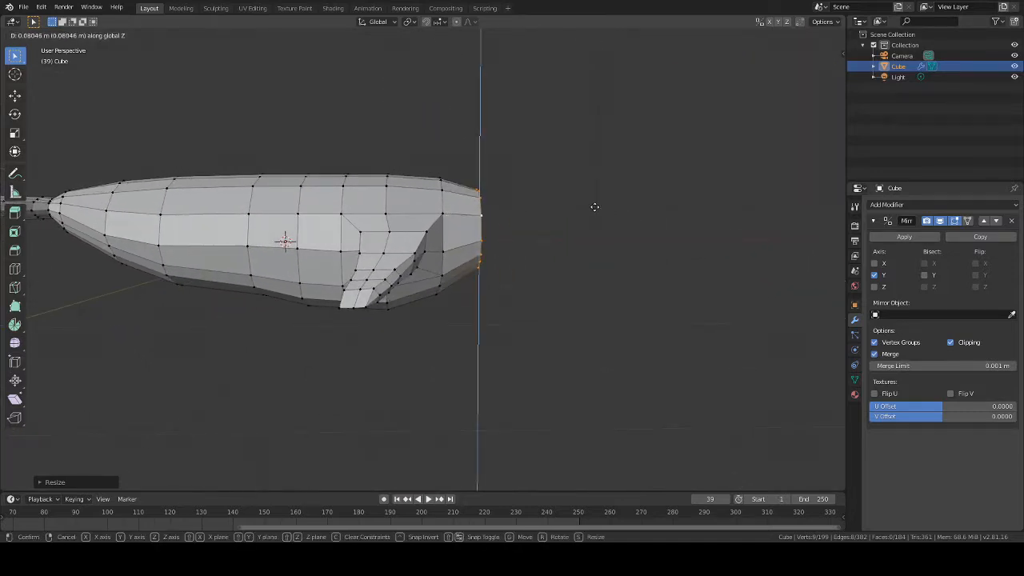
{"action": "left_click", "coordinate": [595, 207]}
Rotate the front opening's edge loop about -4° around global Y and raise it slightly along global Z
{"action": "mouse_move", "coordinate": [595, 212]}
{"action": "middle_mouse_down"}
{"action": "mouse_move", "coordinate": [555, 226]}
{"action": "mouse_move", "coordinate": [395, 226]}
{"action": "mouse_move", "coordinate": [331, 201]}
{"action": "mouse_move", "coordinate": [368, 222]}
{"action": "mouse_move", "coordinate": [470, 235]}
{"action": "mouse_move", "coordinate": [592, 224]}
{"action": "mouse_move", "coordinate": [581, 221]}
{"action": "middle_mouse_up"}
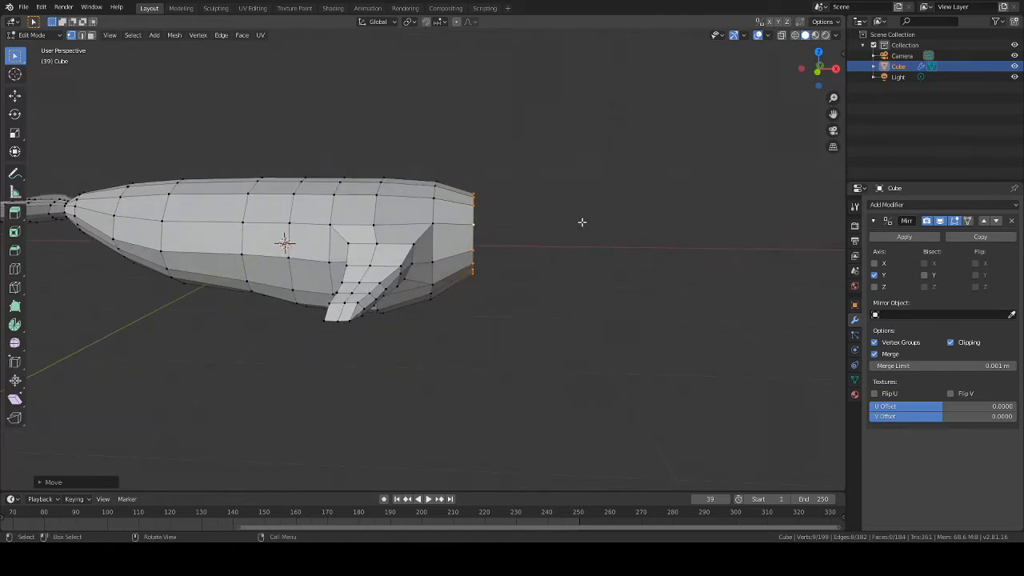
{"action": "key", "text": "r"}
{"action": "key", "text": "y"}
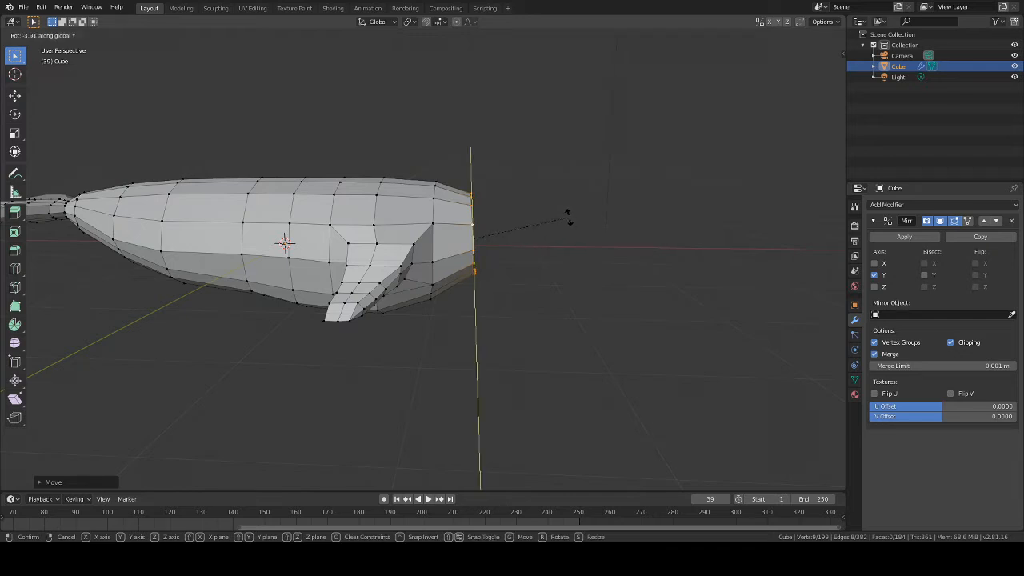
{"action": "left_click", "coordinate": [567, 217]}
{"action": "key", "text": "g"}
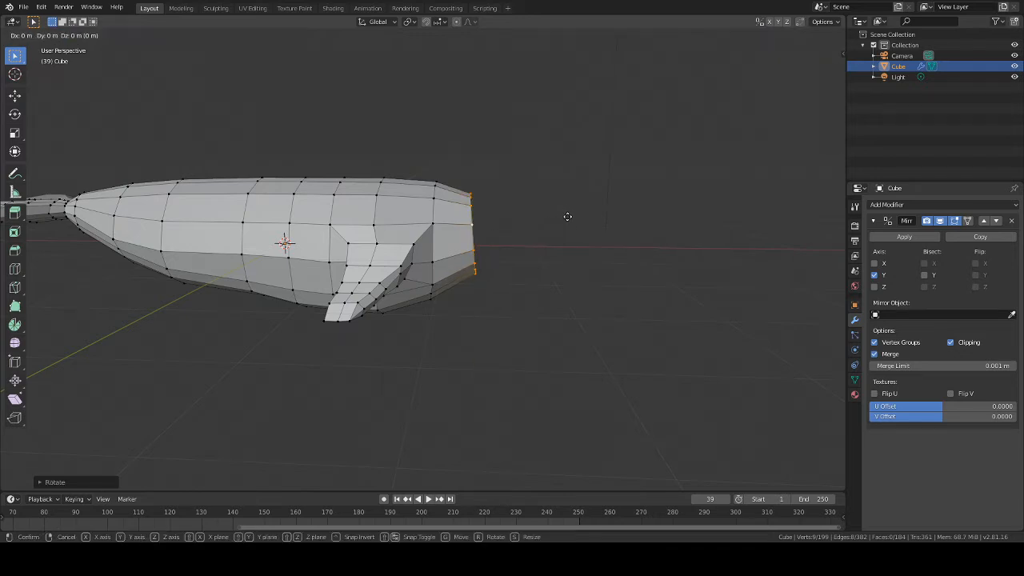
{"action": "key", "text": "z"}
{"action": "left_click", "coordinate": [567, 215]}
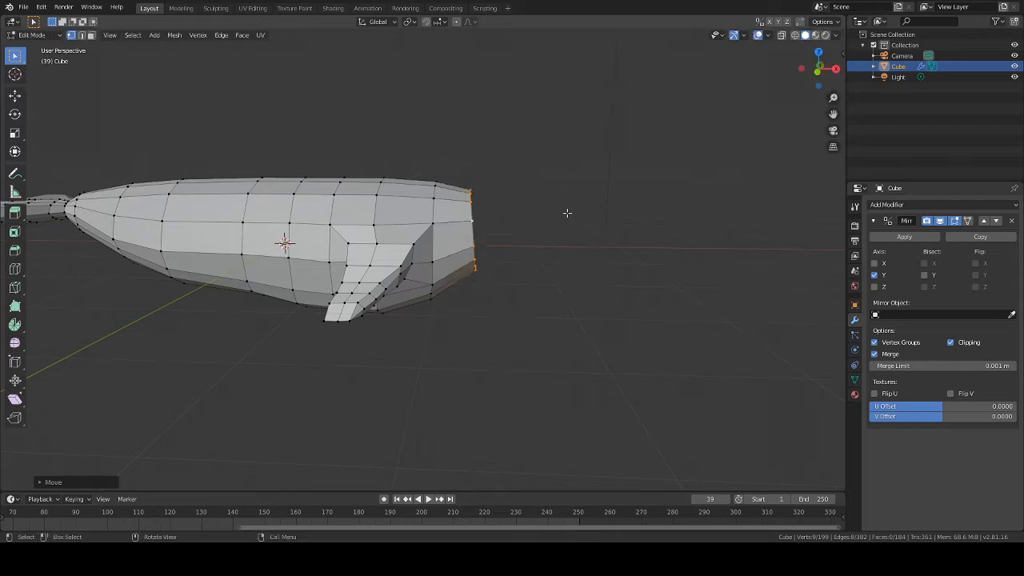
Restore the front loop selection and extrude it about 0.34 m forward along global X
{"action": "mouse_move", "coordinate": [567, 215]}
{"action": "middle_mouse_down"}
{"action": "mouse_move", "coordinate": [341, 213]}
{"action": "mouse_move", "coordinate": [563, 212]}
{"action": "middle_mouse_up"}
{"action": "left_click", "coordinate": [600, 214]}
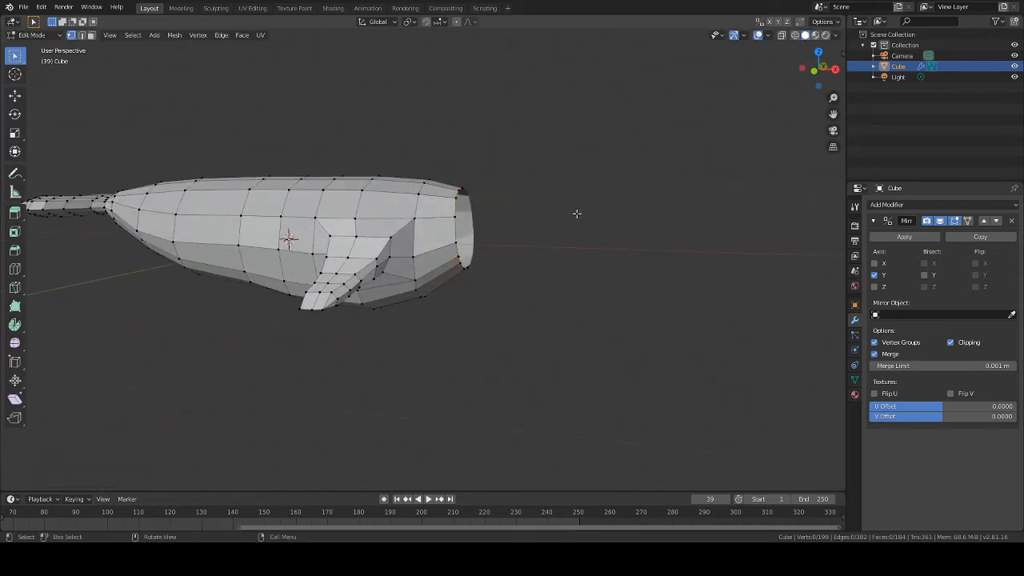
{"action": "key", "text": "ctrl+z"}
{"action": "key", "text": "e"}
{"action": "key", "text": "x"}
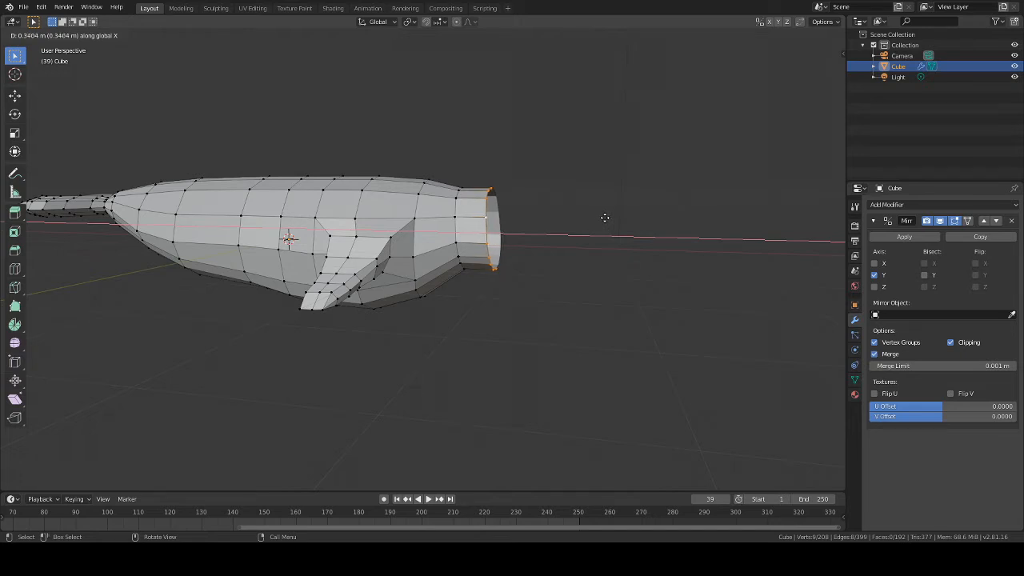
{"action": "left_click", "coordinate": [605, 218]}
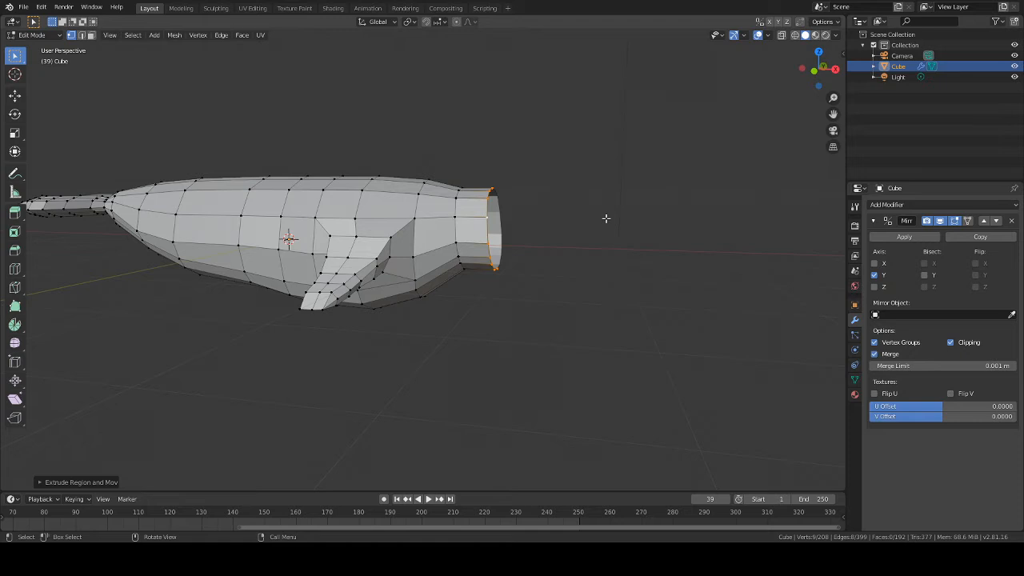
Tilt the extruded front ring a few degrees around global Y and raise it about 0.07 m along global Z
{"action": "key", "text": "r"}
{"action": "key", "text": "y"}
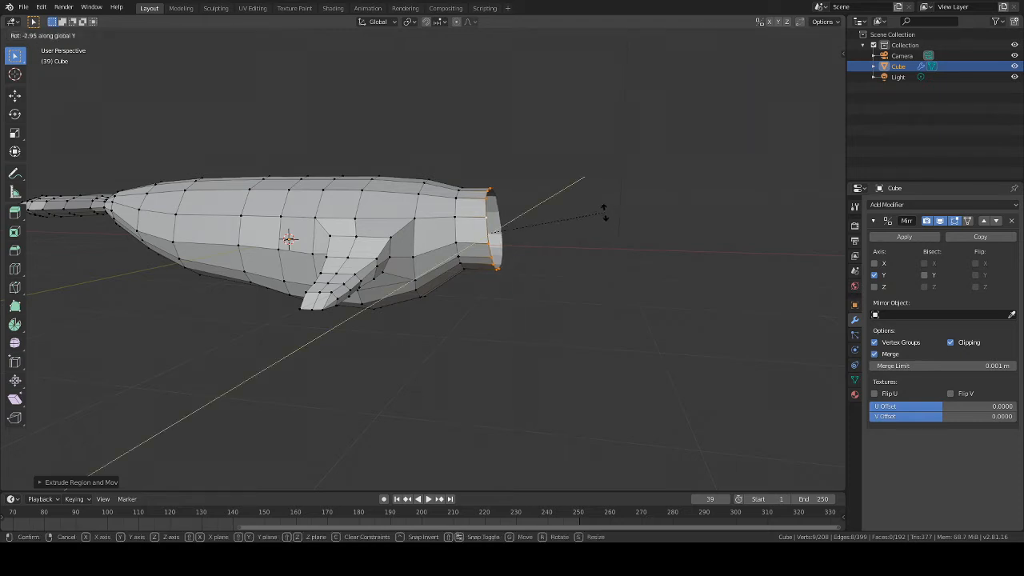
{"action": "left_click", "coordinate": [598, 208]}
{"action": "key", "text": "g"}
{"action": "key", "text": "z"}
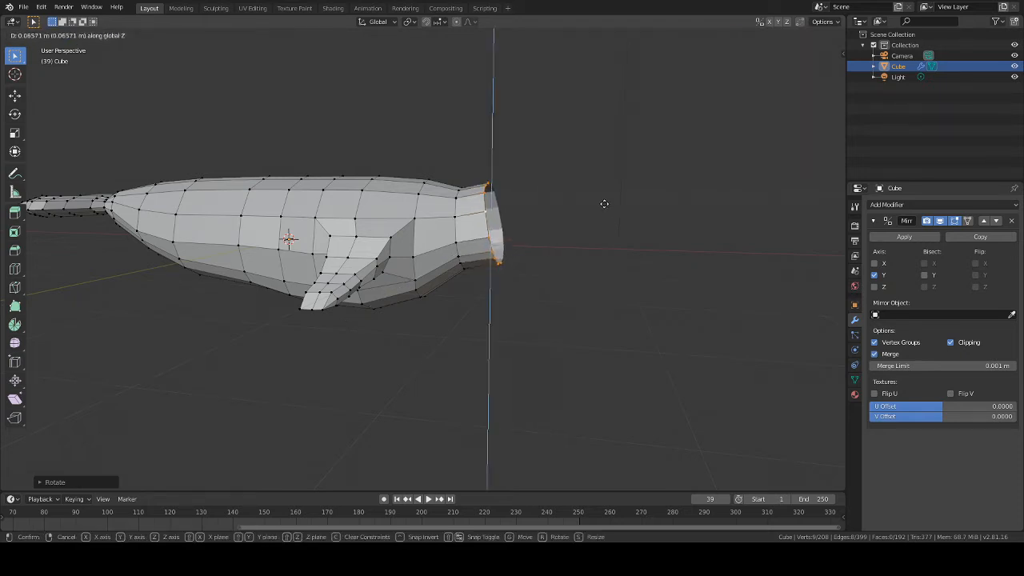
{"action": "left_click", "coordinate": [604, 203]}
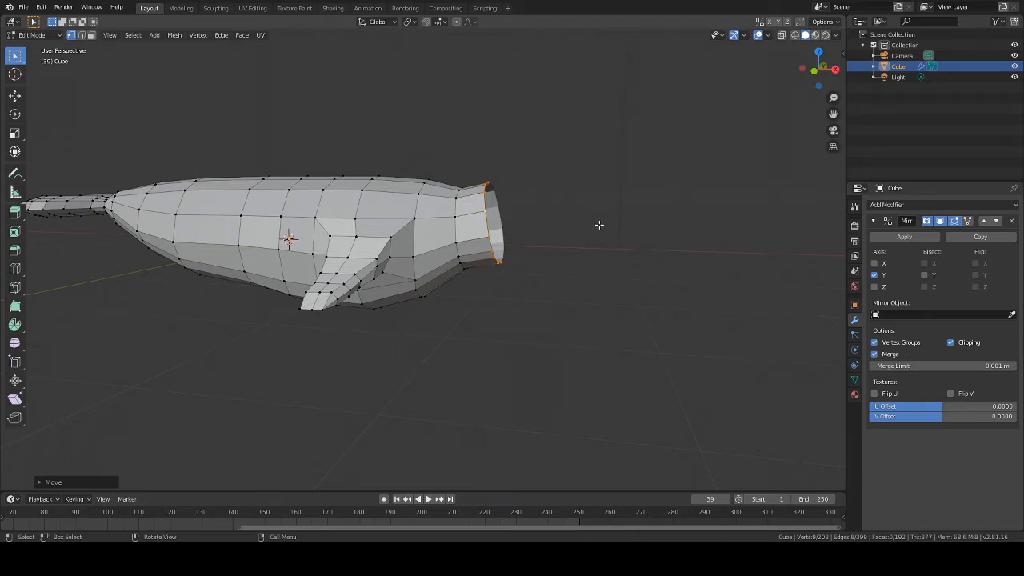
Try a freehand forward extrusion of the tilted front ring and undo it
{"action": "middle_click_drag", "start_coordinate": [523, 190], "coordinate": [591, 190]}
{"action": "middle_click_drag", "start_coordinate": [503, 183], "coordinate": [663, 235]}
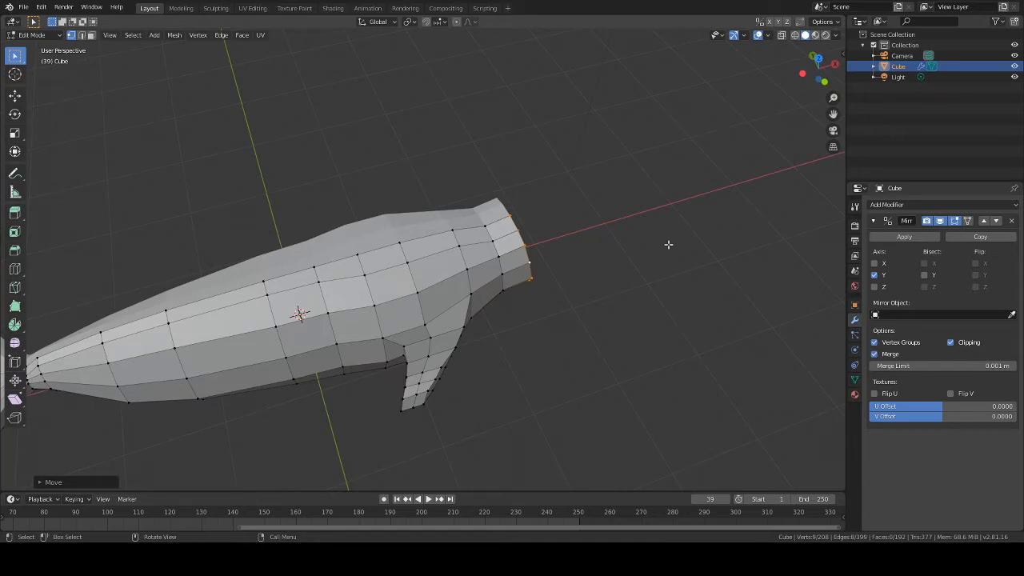
{"action": "mouse_move", "coordinate": [584, 209]}
{"action": "middle_mouse_down"}
{"action": "mouse_move", "coordinate": [549, 219]}
{"action": "mouse_move", "coordinate": [550, 206]}
{"action": "mouse_move", "coordinate": [530, 208]}
{"action": "mouse_move", "coordinate": [532, 165]}
{"action": "mouse_move", "coordinate": [555, 115]}
{"action": "mouse_move", "coordinate": [533, 181]}
{"action": "mouse_move", "coordinate": [601, 160]}
{"action": "mouse_move", "coordinate": [635, 237]}
{"action": "mouse_move", "coordinate": [607, 235]}
{"action": "mouse_move", "coordinate": [627, 221]}
{"action": "middle_mouse_up"}
{"action": "scroll", "coordinate": [533, 165], "scroll_direction": "up", "scroll_amount": 3}
{"action": "scroll", "coordinate": [621, 226], "scroll_direction": "down", "scroll_amount": 2}
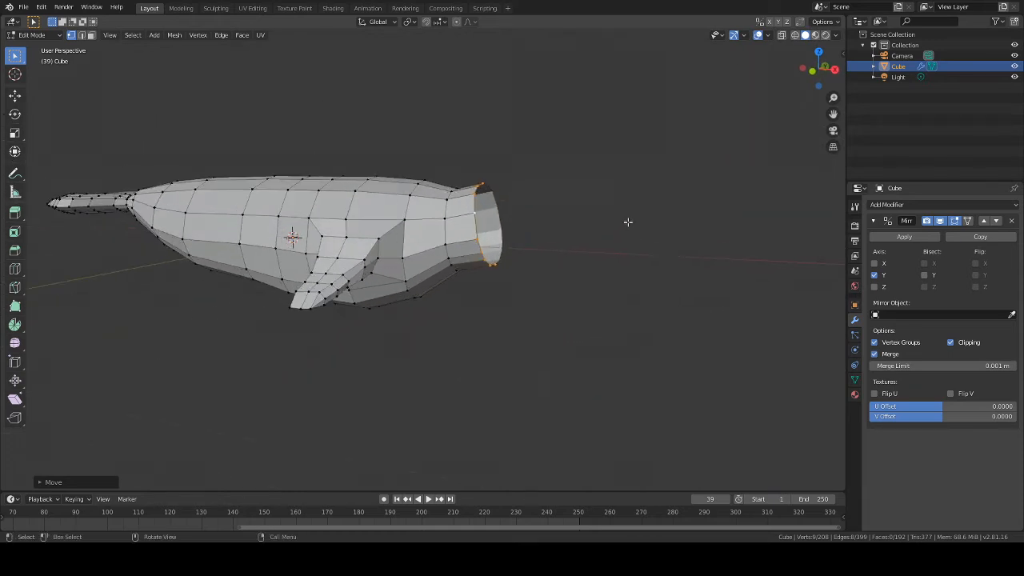
{"action": "key", "text": "e"}
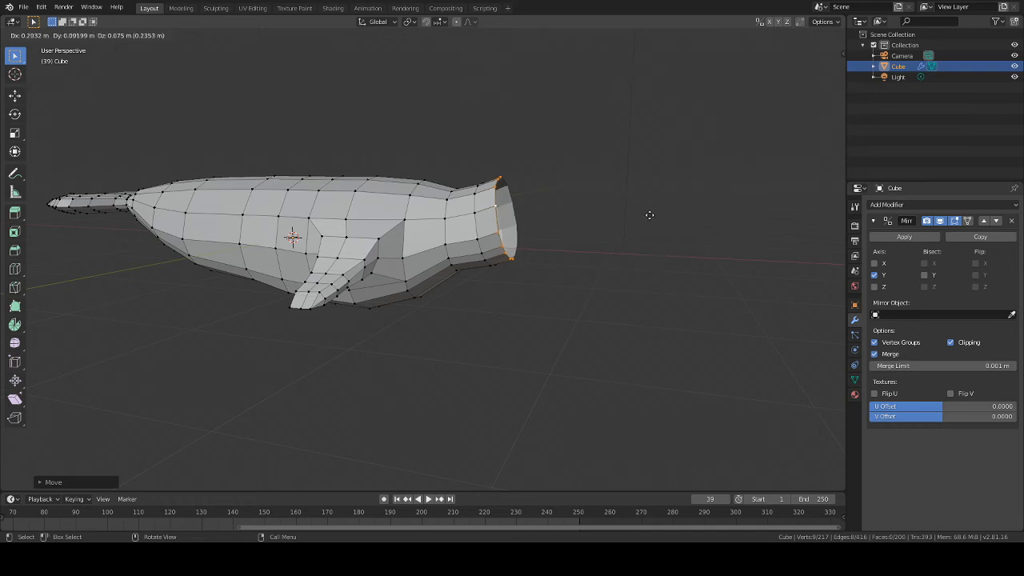
{"action": "left_click", "coordinate": [651, 213]}
{"action": "key", "text": "ctrl+z"}
Try extruding the front ring 1 m along global X and undo it
{"action": "middle_click_drag", "start_coordinate": [649, 214], "coordinate": [487, 240]}
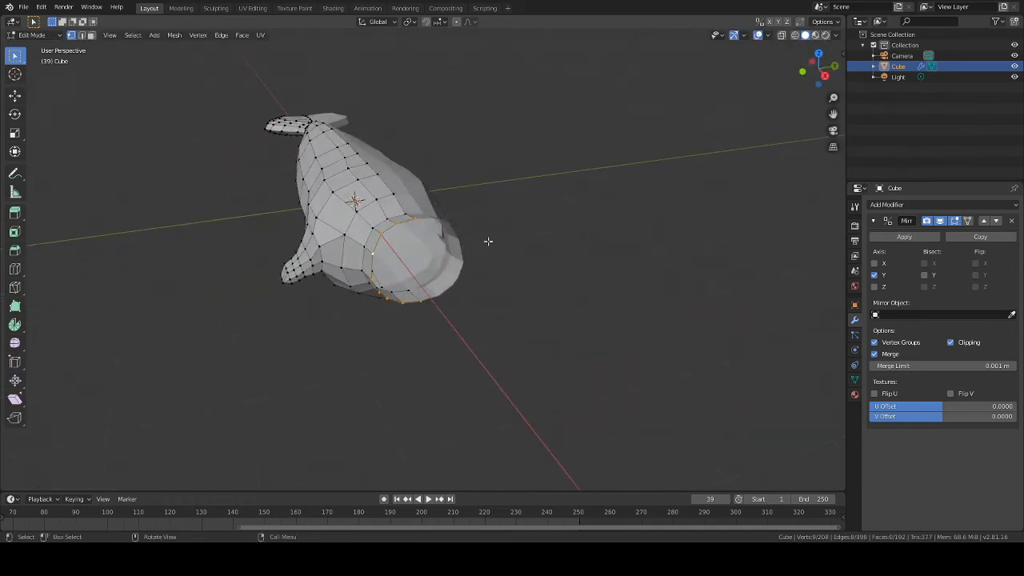
{"action": "middle_click_drag", "start_coordinate": [552, 238], "coordinate": [643, 249]}
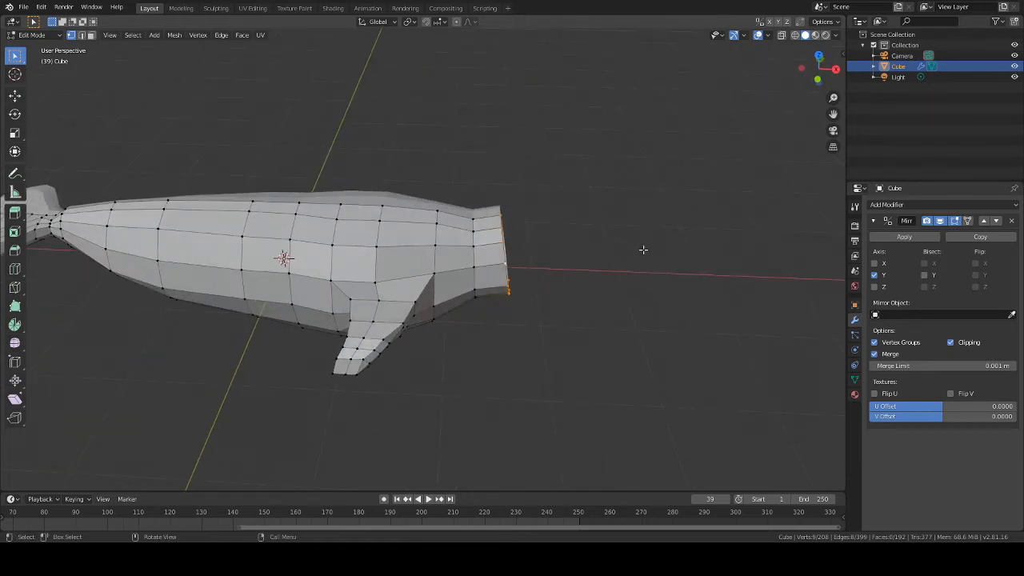
{"action": "type", "text": "e1"}
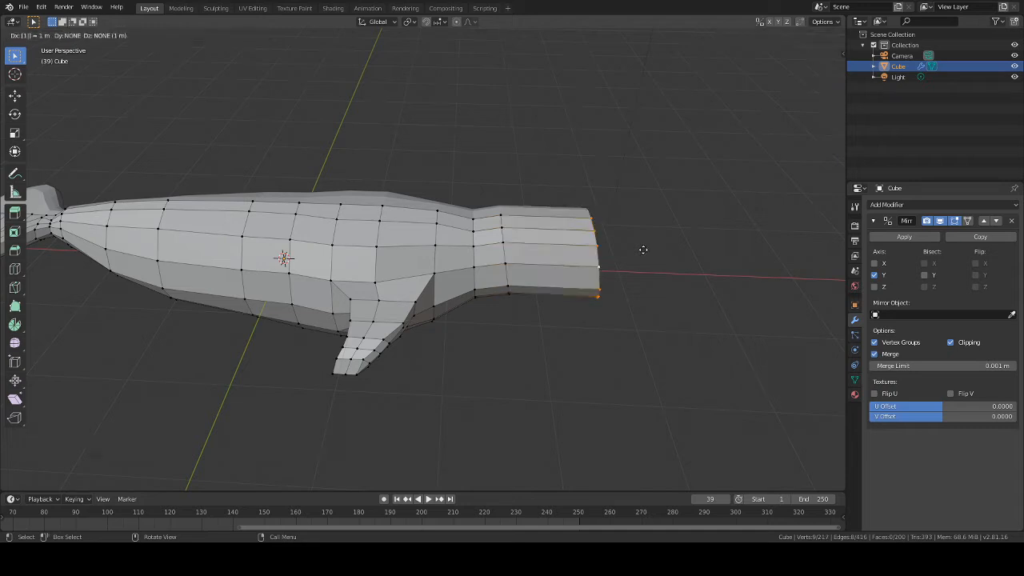
{"action": "key", "text": "Return"}
{"action": "key", "text": "ctrl+z"}
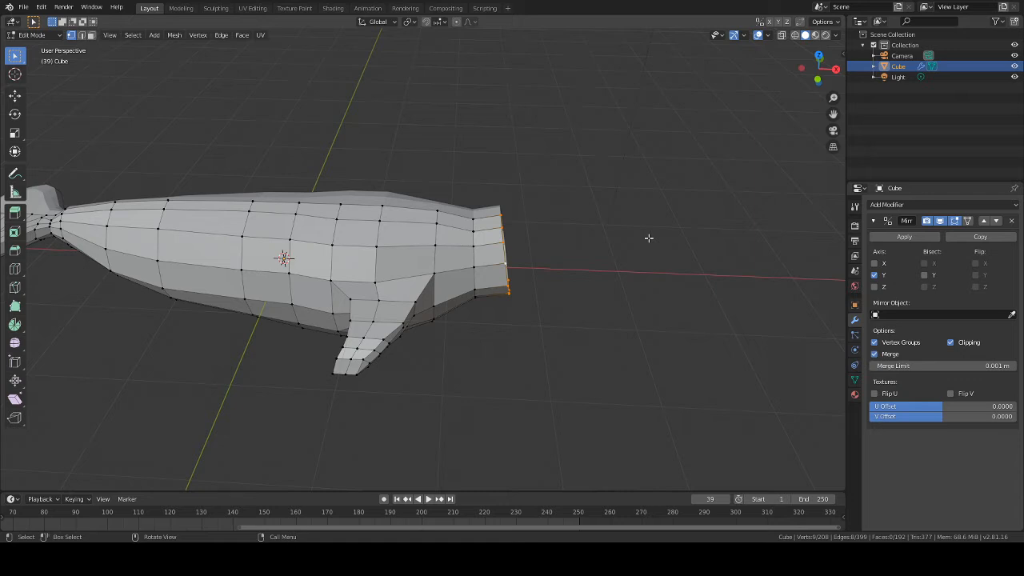
Try two more freehand extrusions of the front ring from different viewing angles and undo each one
{"action": "key", "text": "e"}
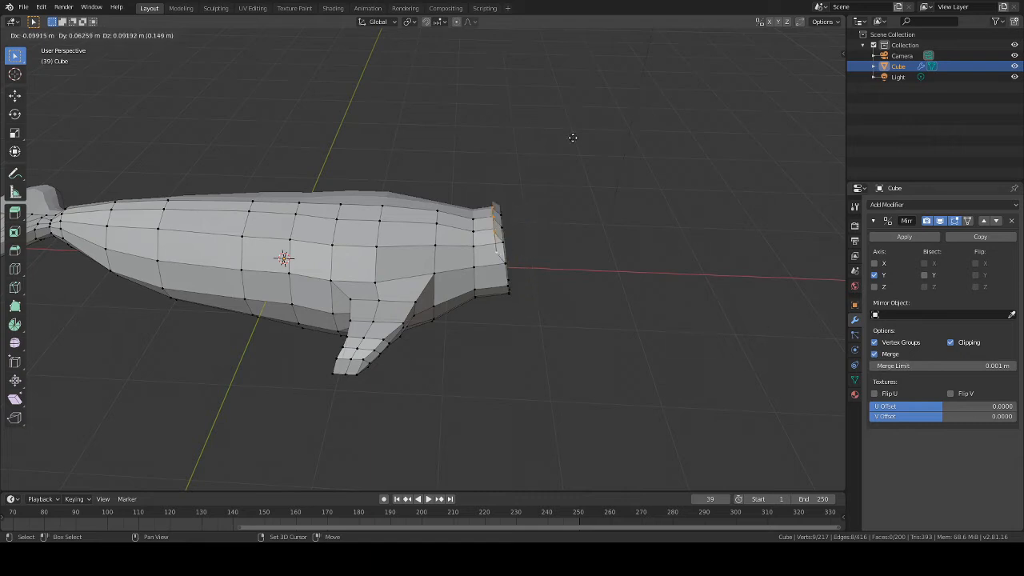
{"action": "left_click", "coordinate": [680, 130]}
{"action": "key", "text": "ctrl+z"}
{"action": "middle_click_drag", "start_coordinate": [677, 139], "coordinate": [564, 184]}
{"action": "middle_click_drag", "start_coordinate": [609, 225], "coordinate": [551, 219]}
{"action": "middle_click_drag", "start_coordinate": [639, 204], "coordinate": [516, 256]}
{"action": "key", "text": "e"}
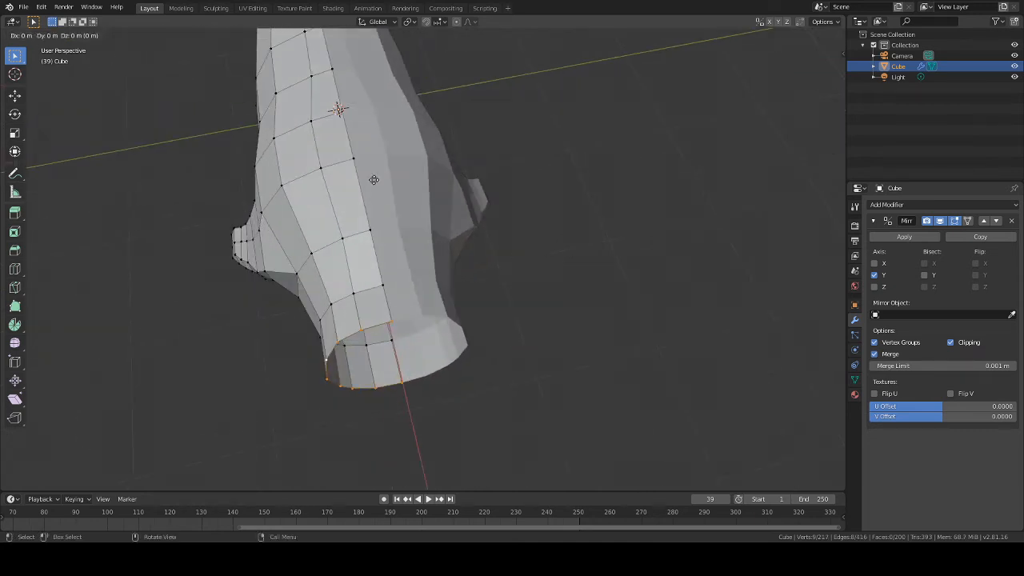
{"action": "left_click", "coordinate": [386, 203]}
{"action": "key", "text": "ctrl+z"}
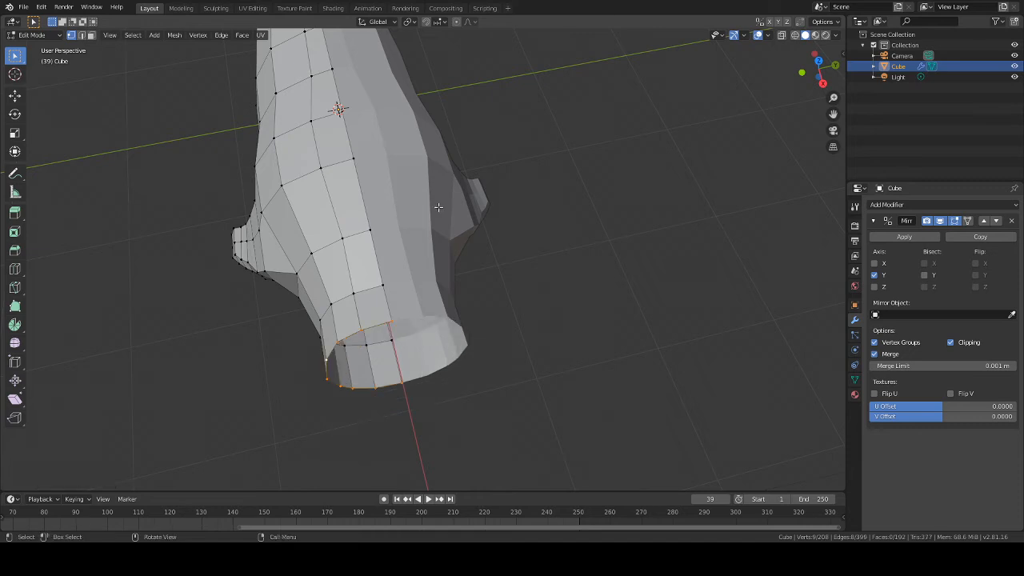
Try an extrusion of the front ring along global Z and undo it
{"action": "middle_click_drag", "start_coordinate": [386, 203], "coordinate": [606, 147]}
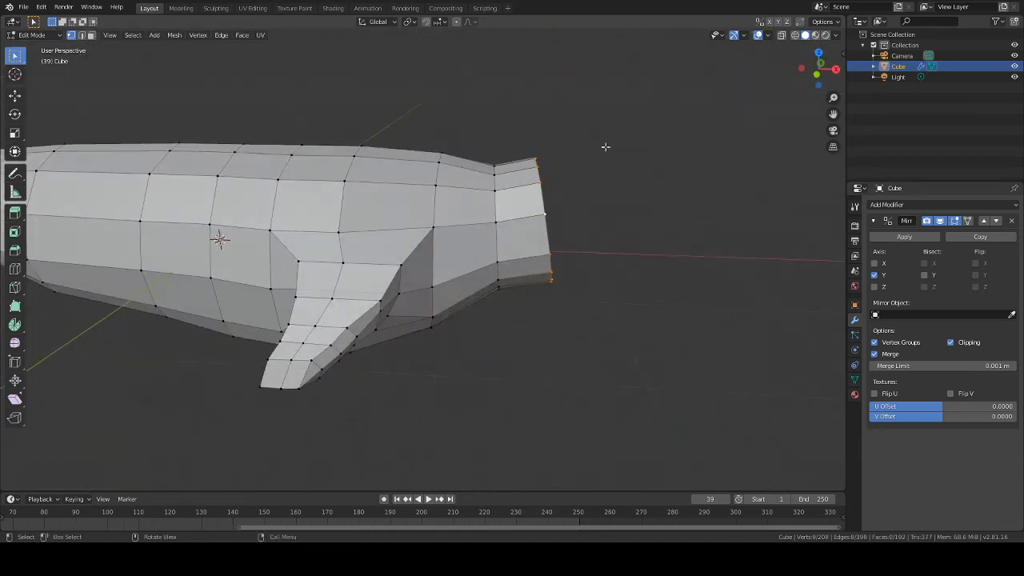
{"action": "key", "text": "e"}
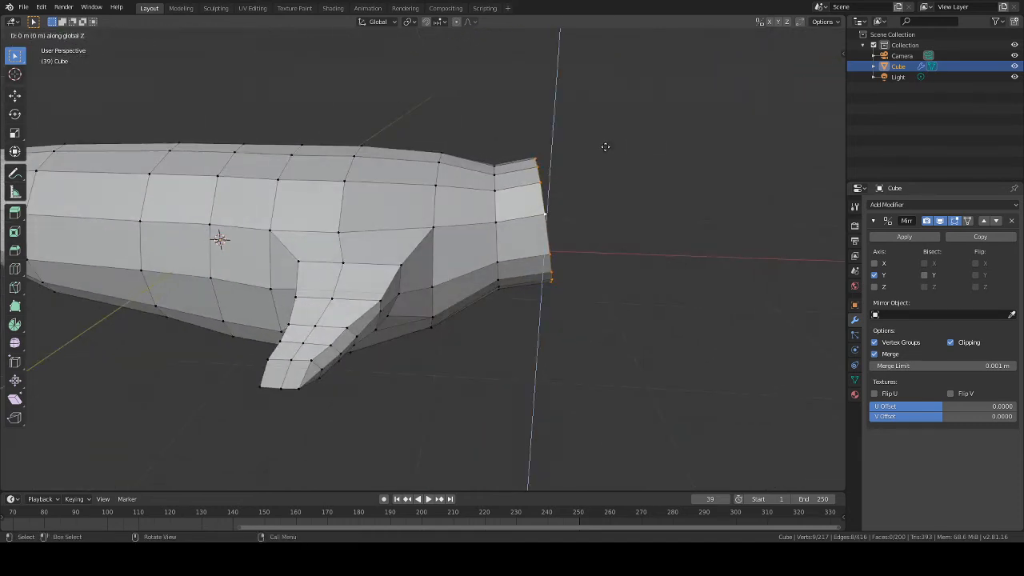
{"action": "left_click", "coordinate": [605, 146]}
{"action": "key", "text": "ctrl+z"}
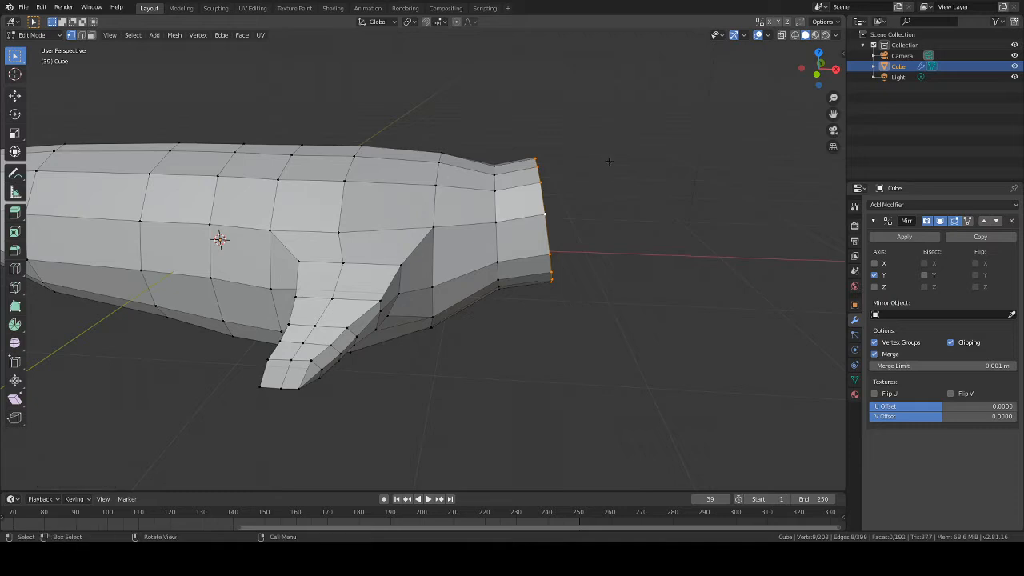
Extrude the front ring forward along global X to add another head segment
{"action": "key", "text": "e"}
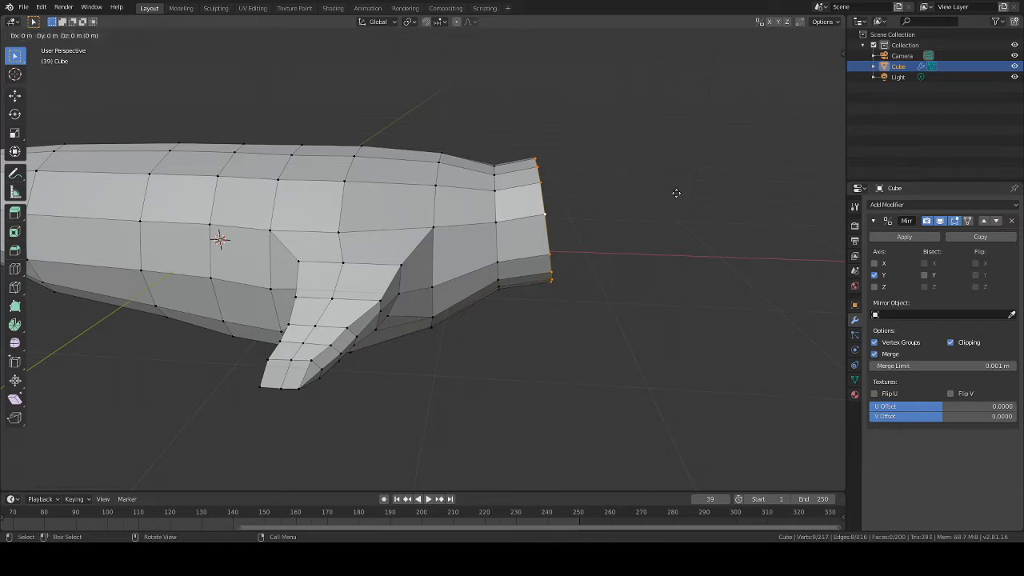
{"action": "key", "text": "x"}
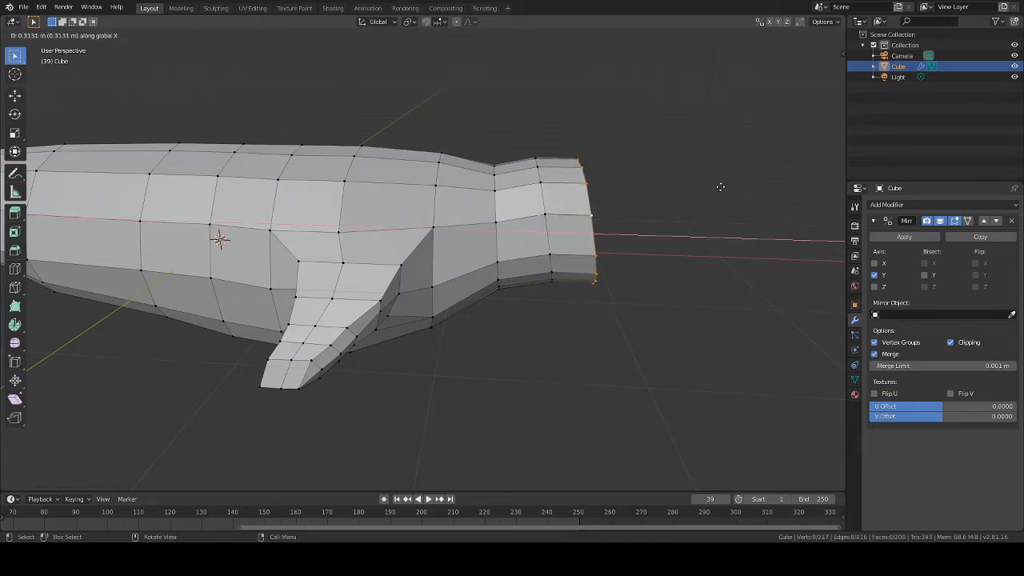
{"action": "left_click", "coordinate": [738, 189]}
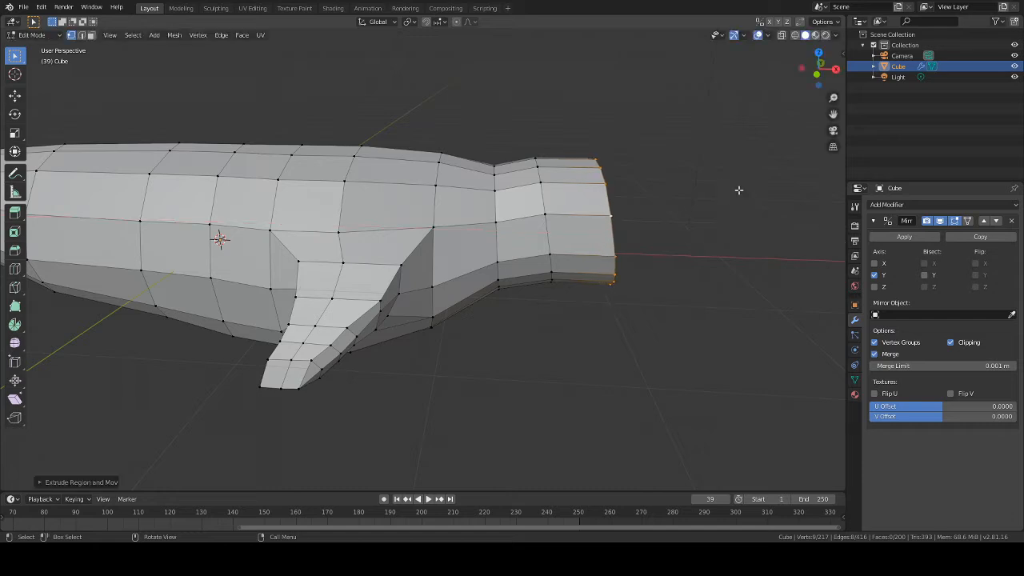
Raise the newly extruded front ring roughly 0.1 m along global Z
{"action": "key", "text": "g"}
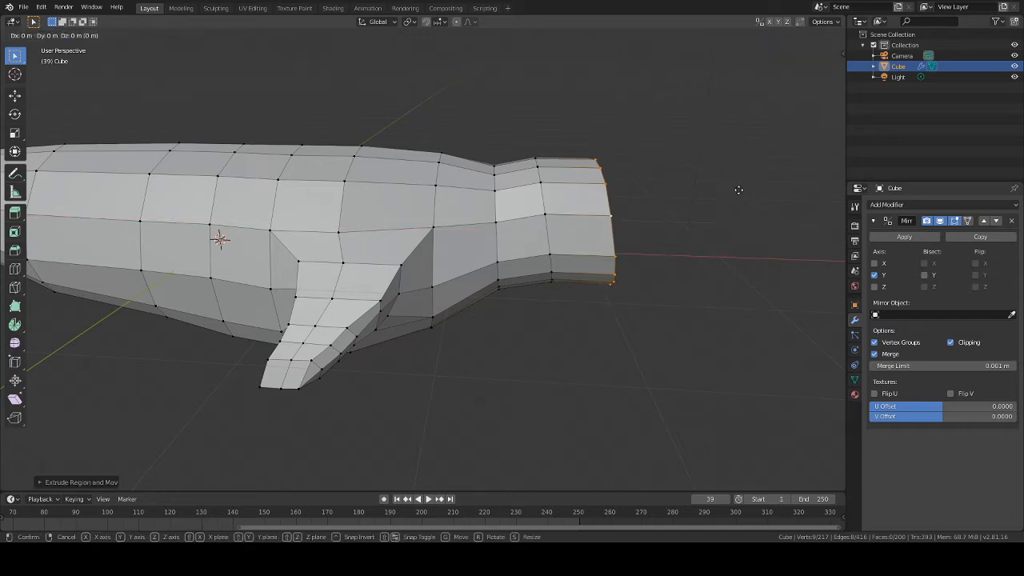
{"action": "key", "text": "z"}
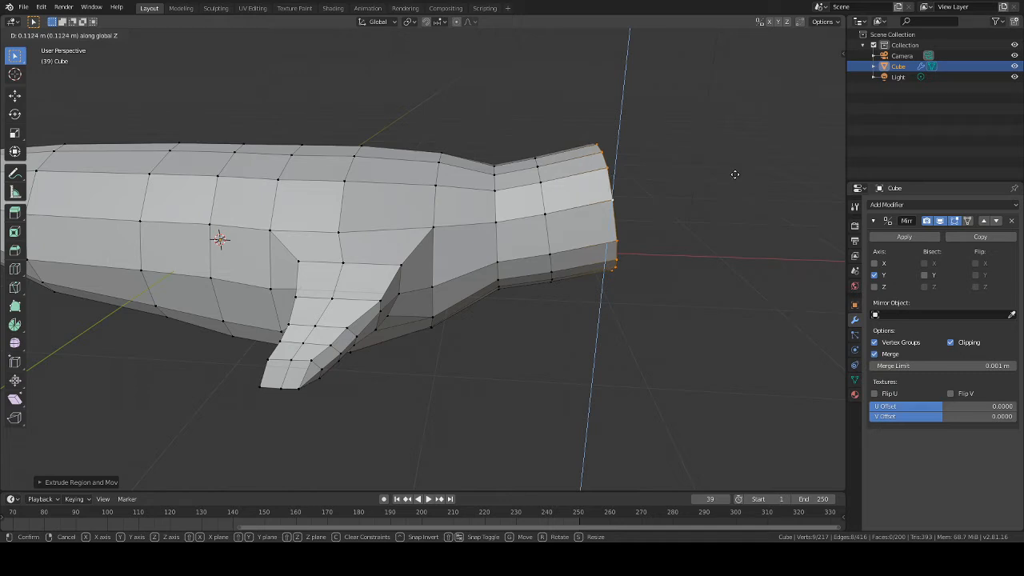
{"action": "left_click", "coordinate": [726, 185]}
Select part of the front opening's rim, and undo back to the full ring at its height before the raise
{"action": "middle_click_drag", "start_coordinate": [724, 192], "coordinate": [580, 228]}
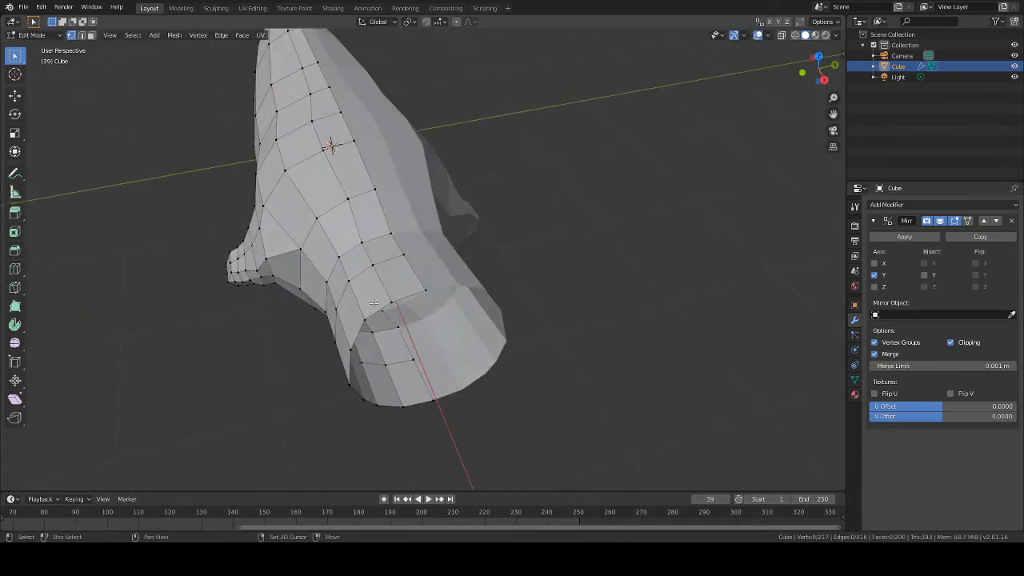
{"action": "left_click", "coordinate": [351, 344], "text": "shift"}
{"action": "middle_click_drag", "start_coordinate": [602, 231], "coordinate": [656, 191]}
{"action": "key", "text": "ctrl+z"}
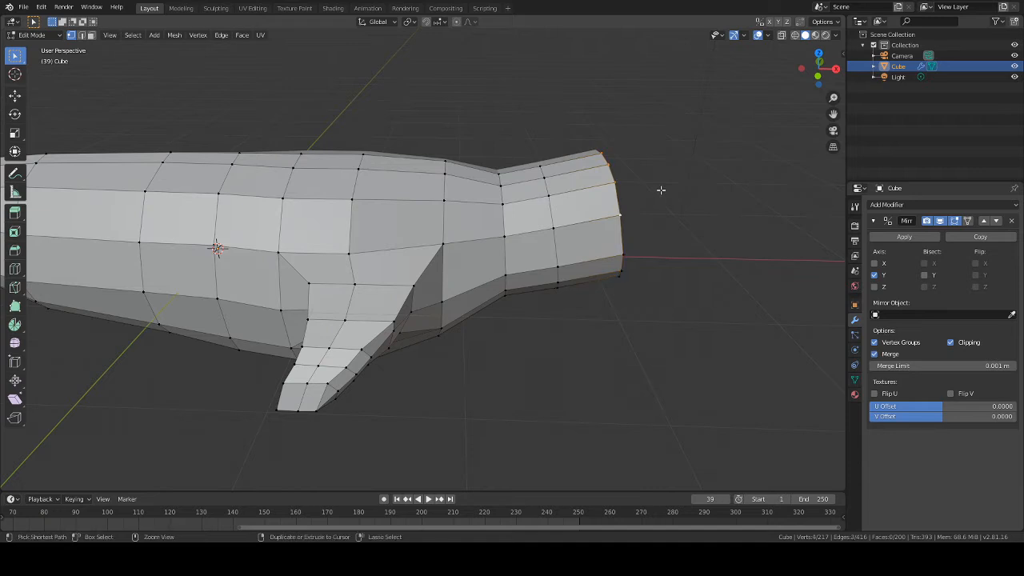
{"action": "key", "text": "ctrl+shift+z"}
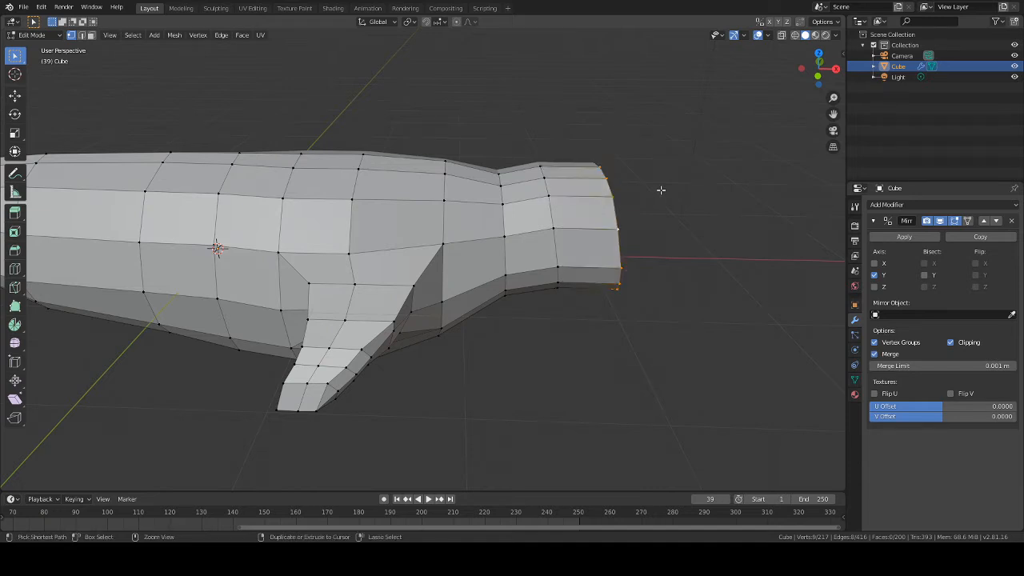
Undo the last head-segment extrusion and the front ring's raise, cancelling a new extrusion attempt in between
{"action": "key", "text": "ctrl+z"}
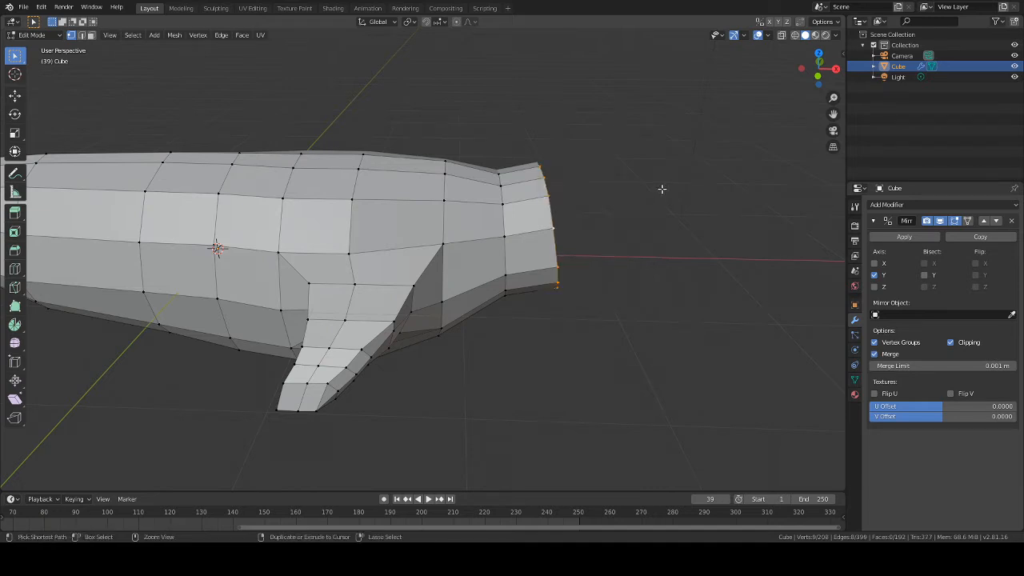
{"action": "key", "text": "e"}
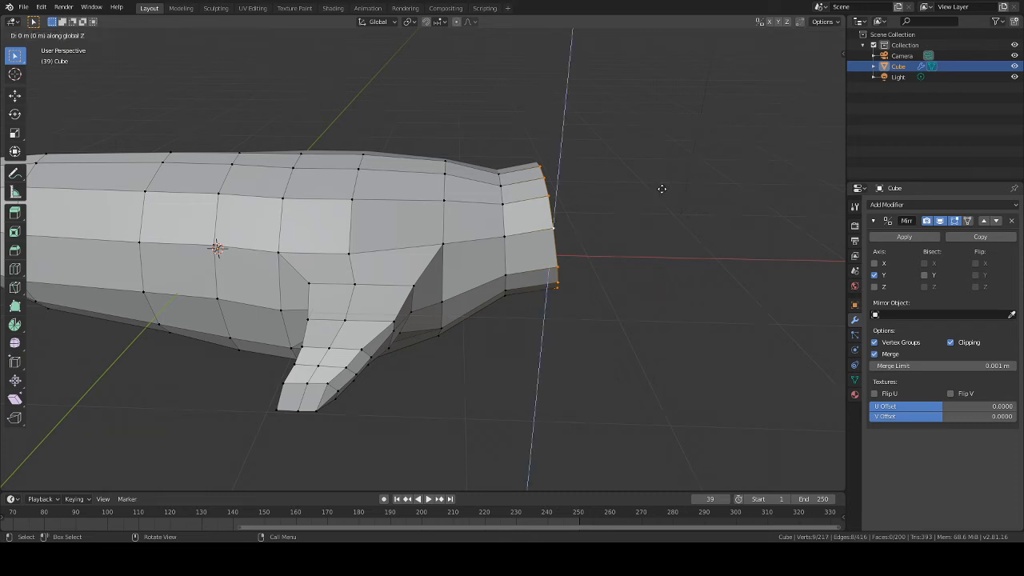
{"action": "key", "text": "Escape"}
{"action": "key", "text": "ctrl+z"}
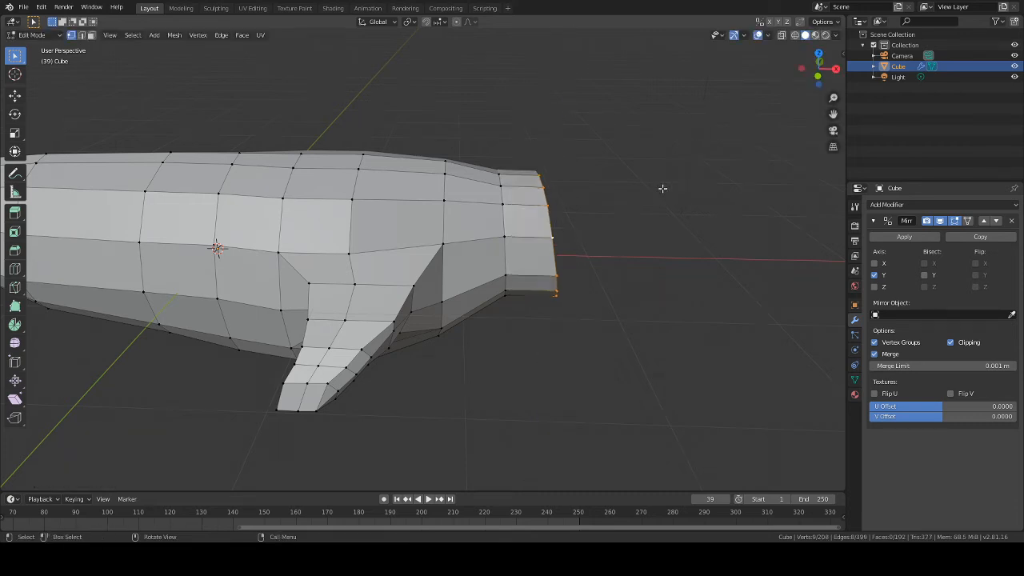
Raise the front ring about 0.08 m along global Z
{"action": "key", "text": "g"}
{"action": "key", "text": "z"}
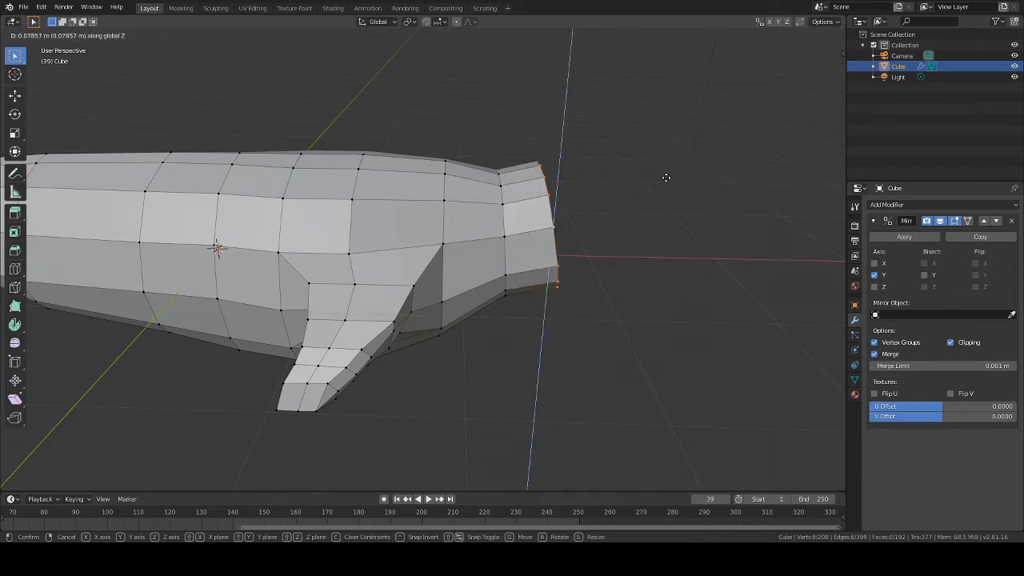
{"action": "left_click", "coordinate": [667, 176]}
Extrude the front ring a short distance forward along global X, and raise the new ring about 0.05 m along global Z
{"action": "mouse_move", "coordinate": [667, 176]}
{"action": "middle_mouse_down"}
{"action": "mouse_move", "coordinate": [581, 181]}
{"action": "mouse_move", "coordinate": [660, 172]}
{"action": "middle_mouse_up"}
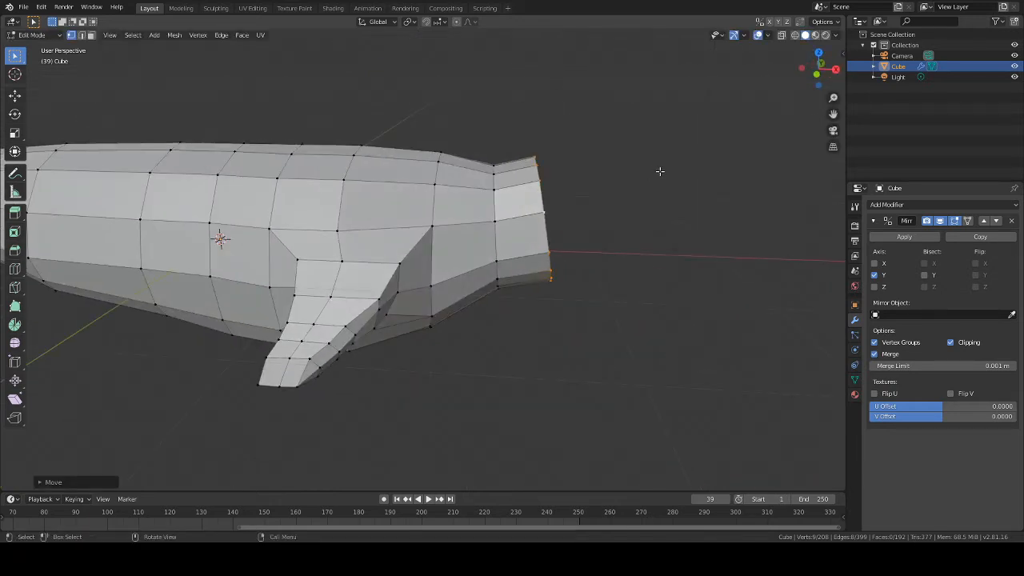
{"action": "key", "text": "e"}
{"action": "key", "text": "x"}
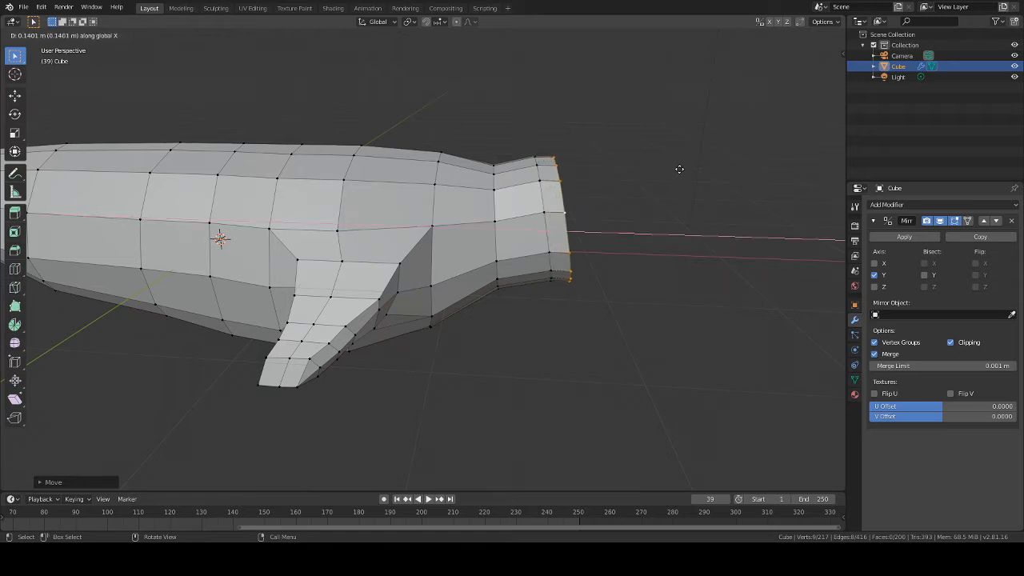
{"action": "left_click", "coordinate": [688, 170]}
{"action": "key", "text": "g"}
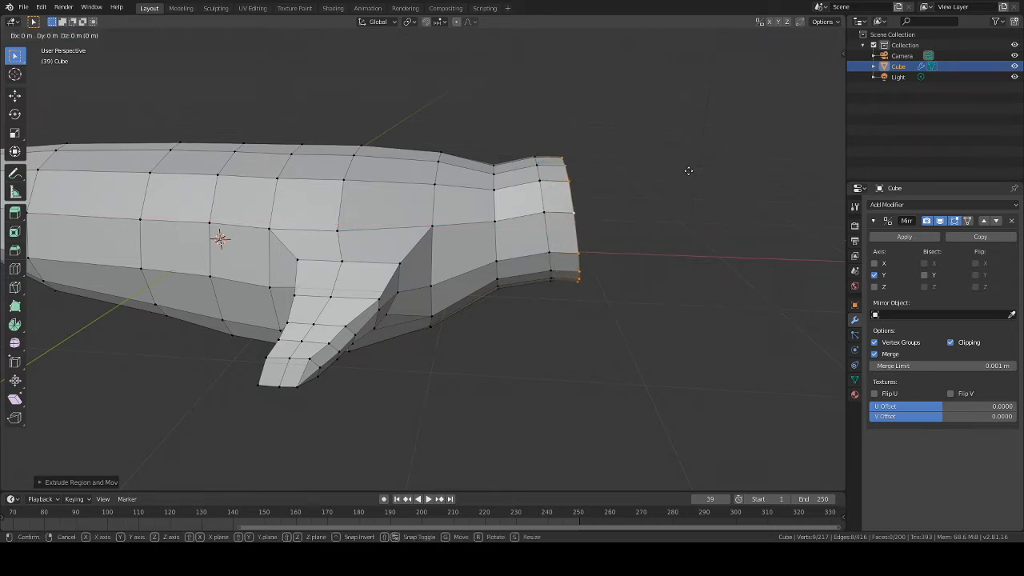
{"action": "key", "text": "z"}
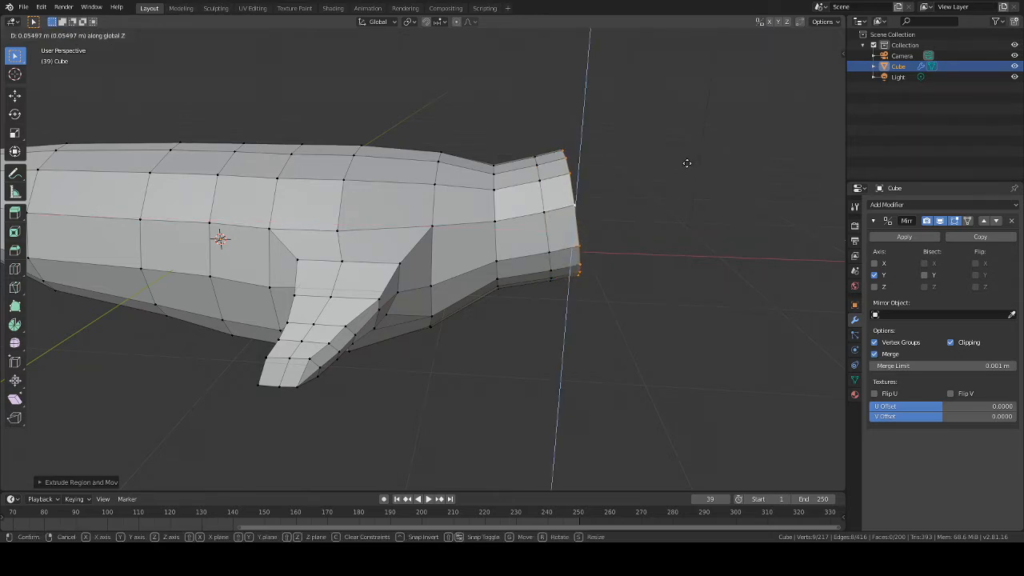
{"action": "left_click", "coordinate": [686, 163]}
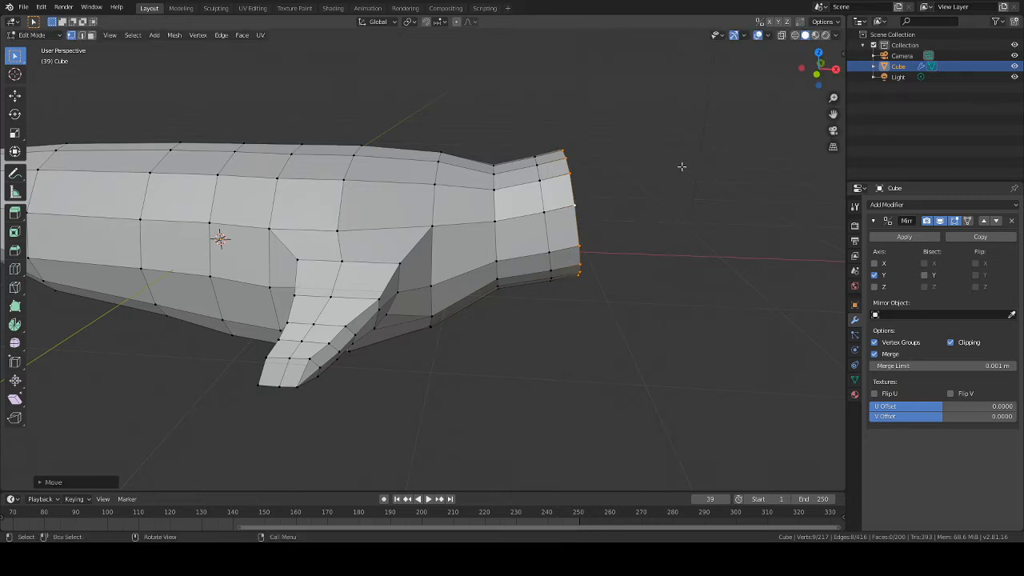
Enlarge the front ring uniformly by a factor of about 1.08
{"action": "middle_click_drag", "start_coordinate": [681, 167], "coordinate": [627, 189]}
{"action": "key", "text": "s"}
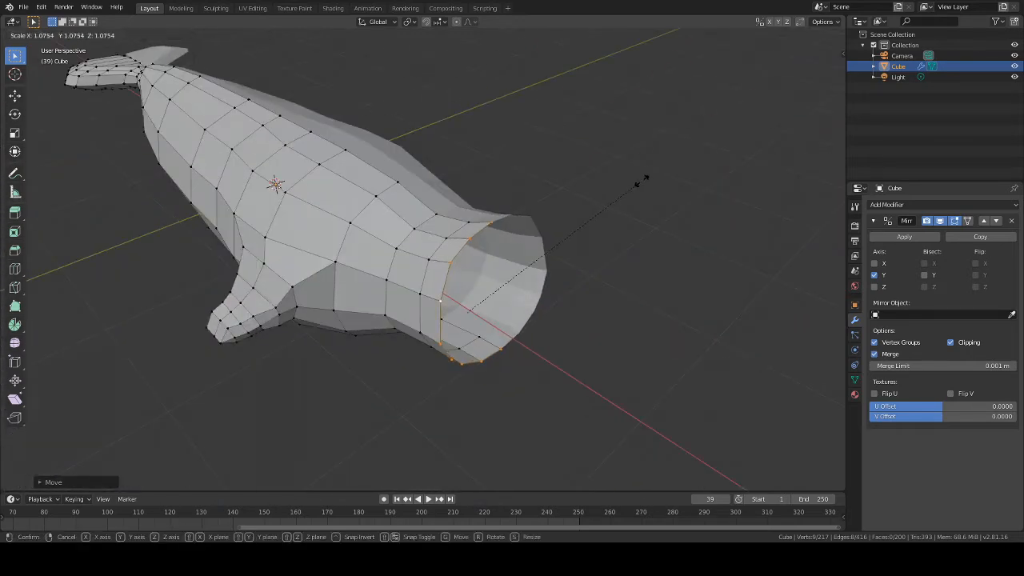
{"action": "left_click", "coordinate": [645, 180]}
Extrude the enlarged front ring about 0.4 m forward along global X, and raise the new ring slightly along global Z
{"action": "middle_click_drag", "start_coordinate": [635, 183], "coordinate": [680, 173]}
{"action": "key", "text": "e"}
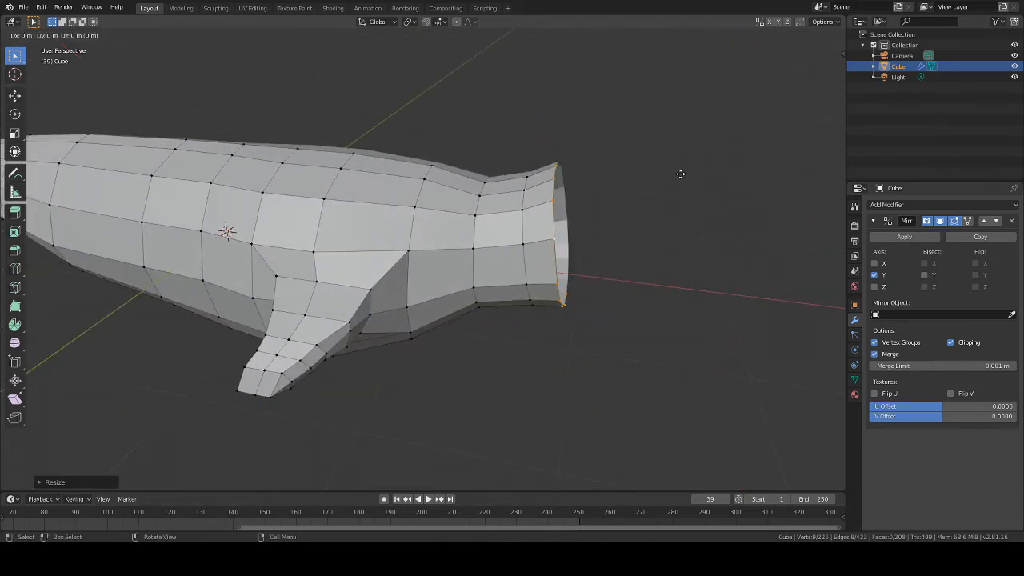
{"action": "key", "text": "x"}
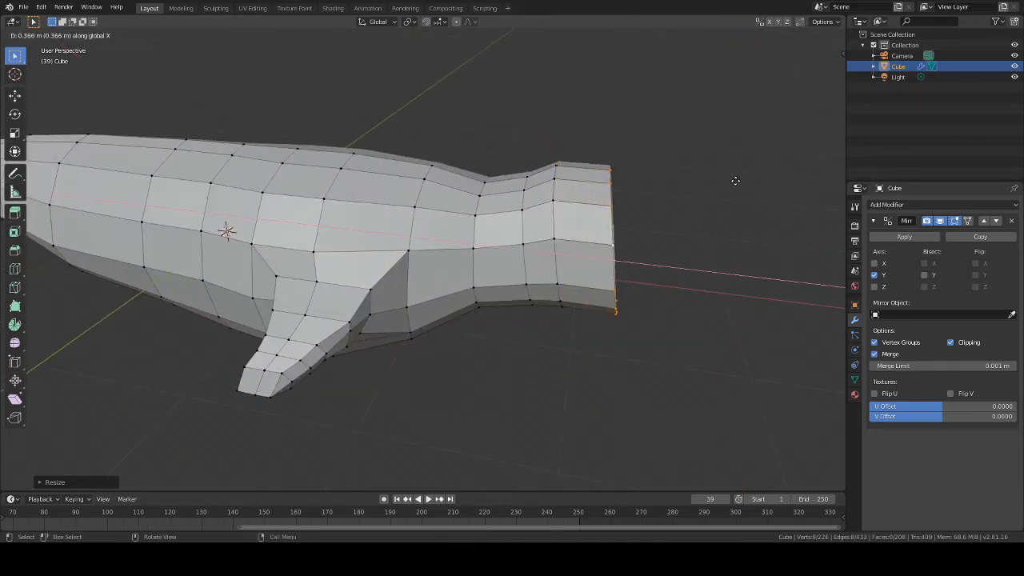
{"action": "left_click", "coordinate": [741, 183]}
{"action": "mouse_move", "coordinate": [745, 183]}
{"action": "middle_mouse_down"}
{"action": "mouse_move", "coordinate": [696, 183]}
{"action": "mouse_move", "coordinate": [749, 183]}
{"action": "middle_mouse_up"}
{"action": "key", "text": "g"}
{"action": "key", "text": "z"}
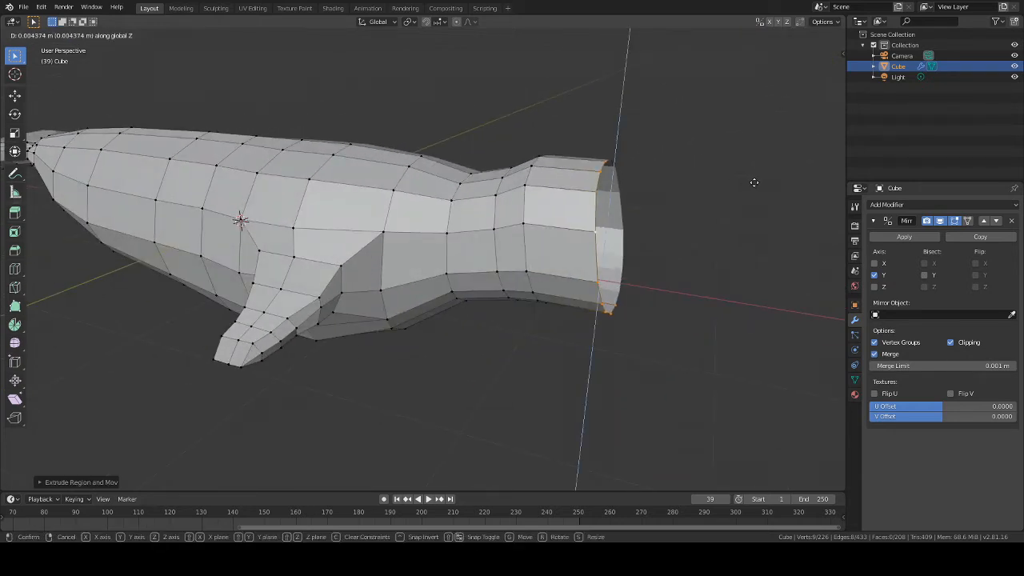
{"action": "left_click", "coordinate": [756, 165]}
Scale the front ring down to about 0.7 and move it roughly 0.1 m along global Y toward the mirror plane
{"action": "middle_click_drag", "start_coordinate": [757, 166], "coordinate": [729, 172]}
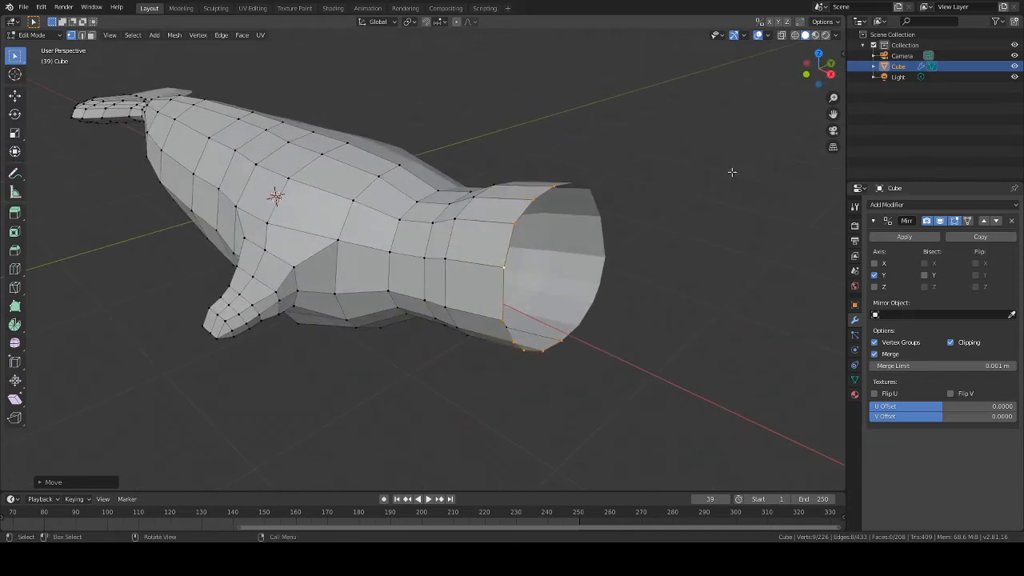
{"action": "key", "text": "s"}
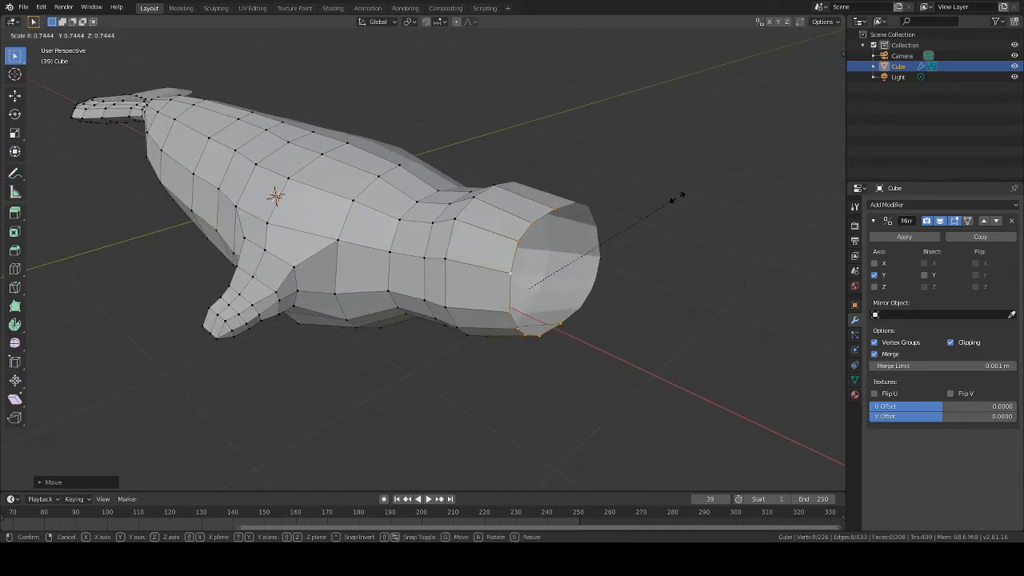
{"action": "left_click", "coordinate": [669, 196]}
{"action": "middle_click_drag", "start_coordinate": [669, 197], "coordinate": [634, 197]}
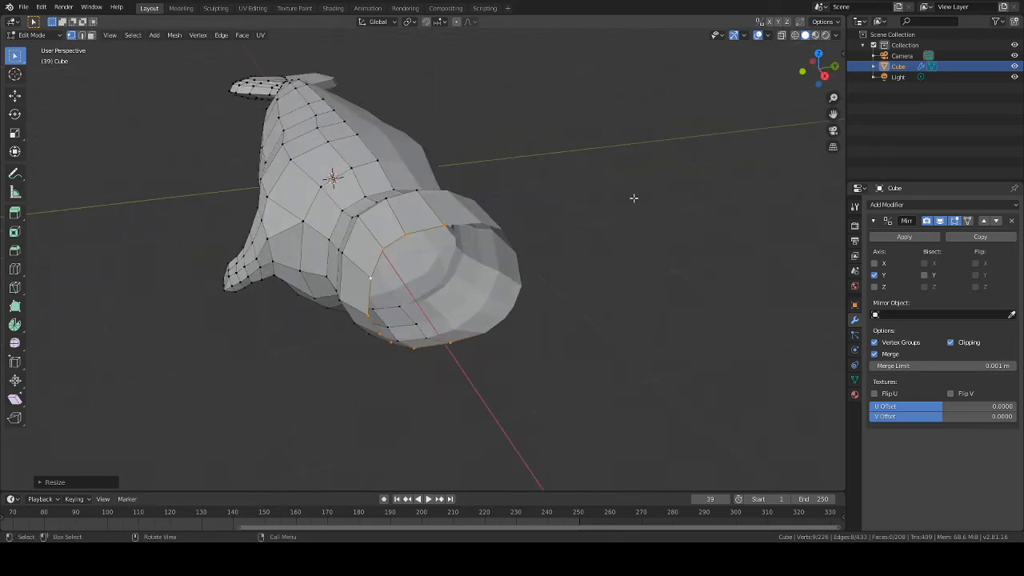
{"action": "key", "text": "g"}
{"action": "key", "text": "y"}
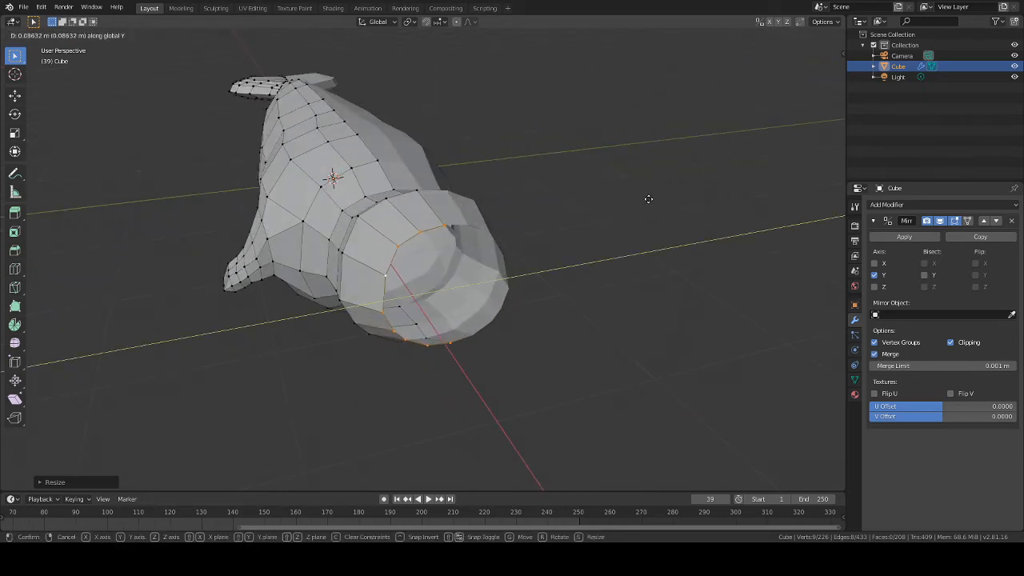
{"action": "left_click", "coordinate": [653, 199]}
Select the four upper vertices of the front opening's rim and lower them slightly along global Z
{"action": "mouse_move", "coordinate": [652, 199]}
{"action": "middle_mouse_down"}
{"action": "mouse_move", "coordinate": [795, 220]}
{"action": "mouse_move", "coordinate": [715, 189]}
{"action": "mouse_move", "coordinate": [706, 162]}
{"action": "mouse_move", "coordinate": [689, 174]}
{"action": "mouse_move", "coordinate": [727, 183]}
{"action": "mouse_move", "coordinate": [674, 165]}
{"action": "mouse_move", "coordinate": [695, 176]}
{"action": "mouse_move", "coordinate": [650, 185]}
{"action": "middle_mouse_up"}
{"action": "scroll", "coordinate": [795, 220], "scroll_direction": "down", "scroll_amount": 5}
{"action": "scroll", "coordinate": [780, 217], "scroll_direction": "up", "scroll_amount": 3}
{"action": "scroll", "coordinate": [694, 176], "scroll_direction": "up", "scroll_amount": 1}
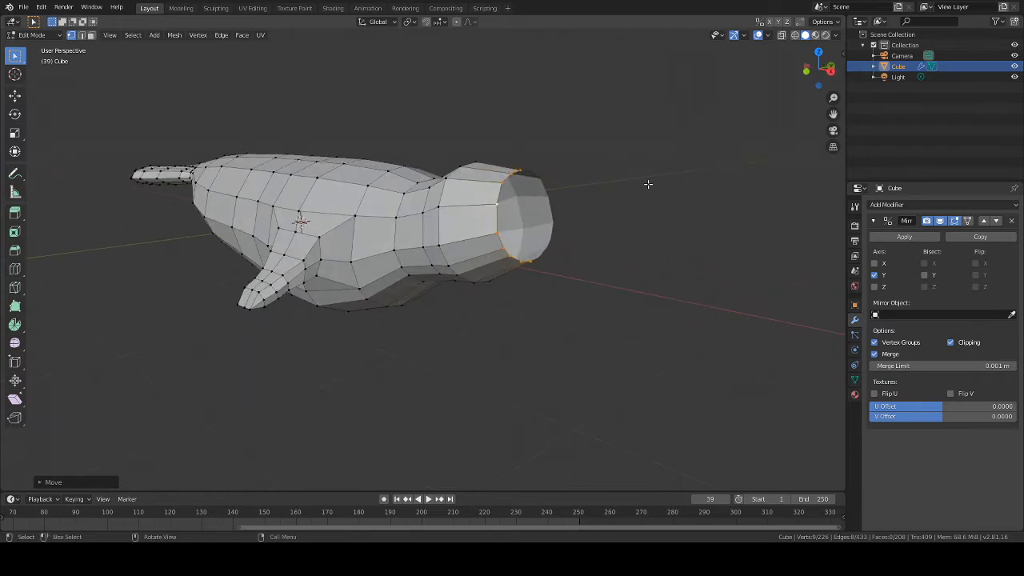
{"action": "middle_click_drag", "start_coordinate": [648, 184], "coordinate": [571, 191]}
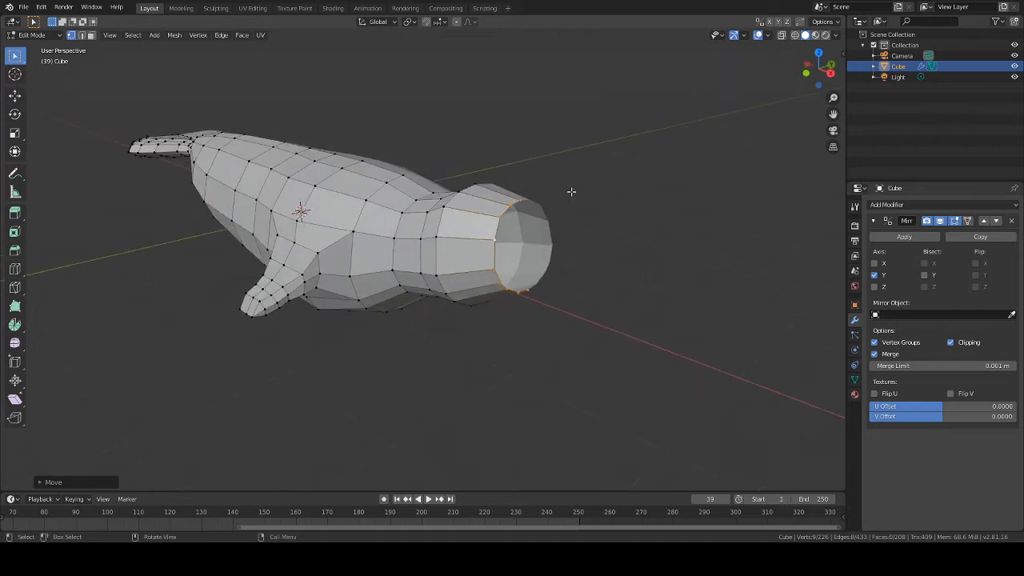
{"action": "left_click", "coordinate": [512, 203]}
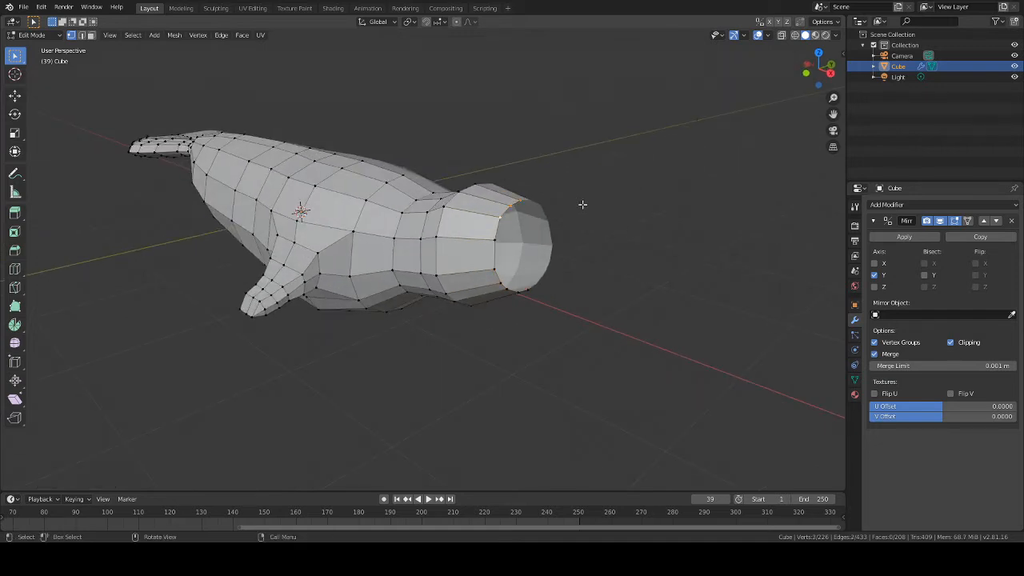
{"action": "middle_click_drag", "start_coordinate": [582, 204], "coordinate": [637, 199]}
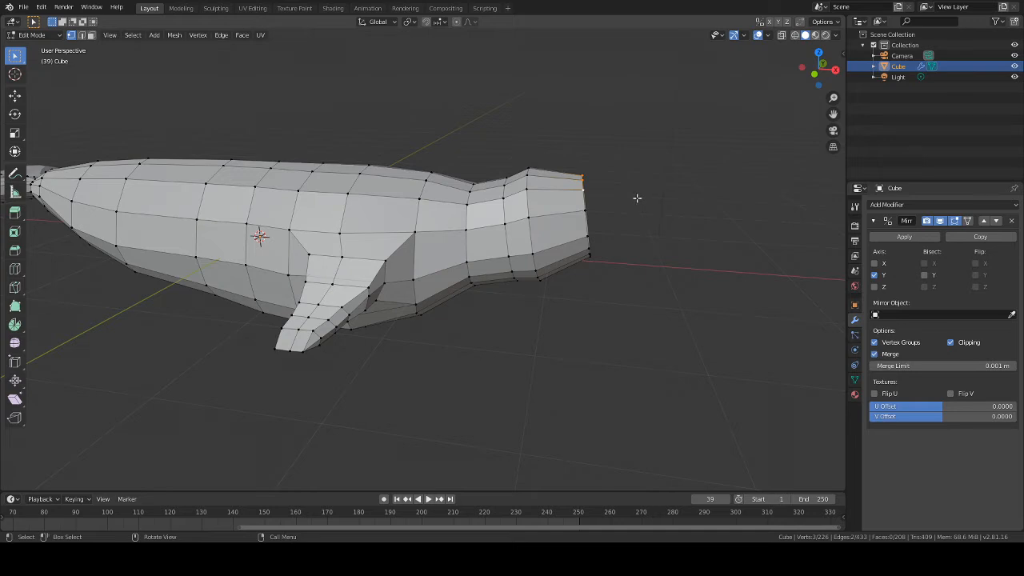
{"action": "middle_click_drag", "start_coordinate": [611, 206], "coordinate": [504, 208]}
{"action": "key", "text": "g"}
{"action": "key", "text": "z"}
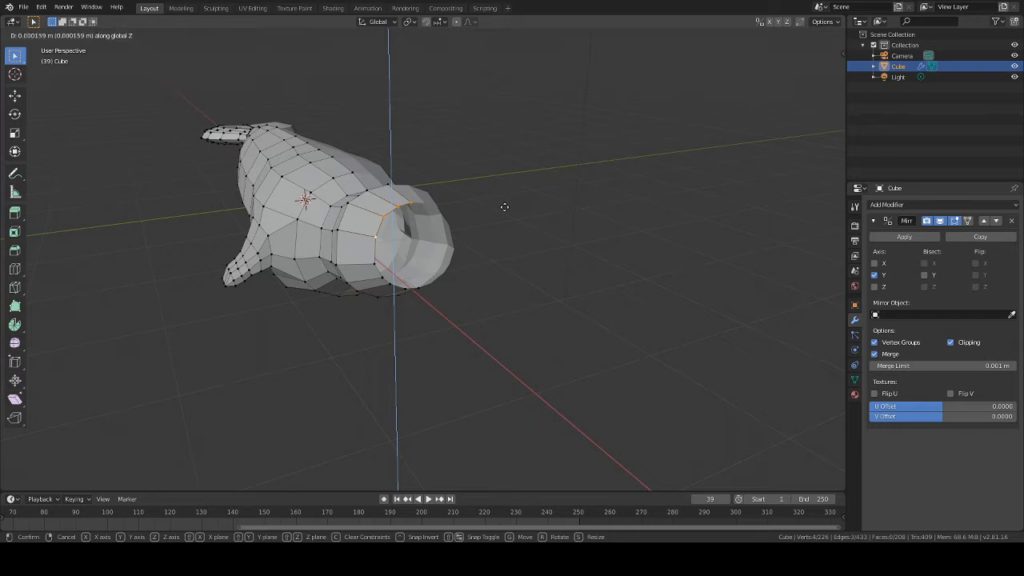
{"action": "left_click", "coordinate": [506, 215]}
Select the front opening's whole edge loop and extrude it about 0.37 m forward along global X
{"action": "middle_click_drag", "start_coordinate": [505, 215], "coordinate": [606, 212]}
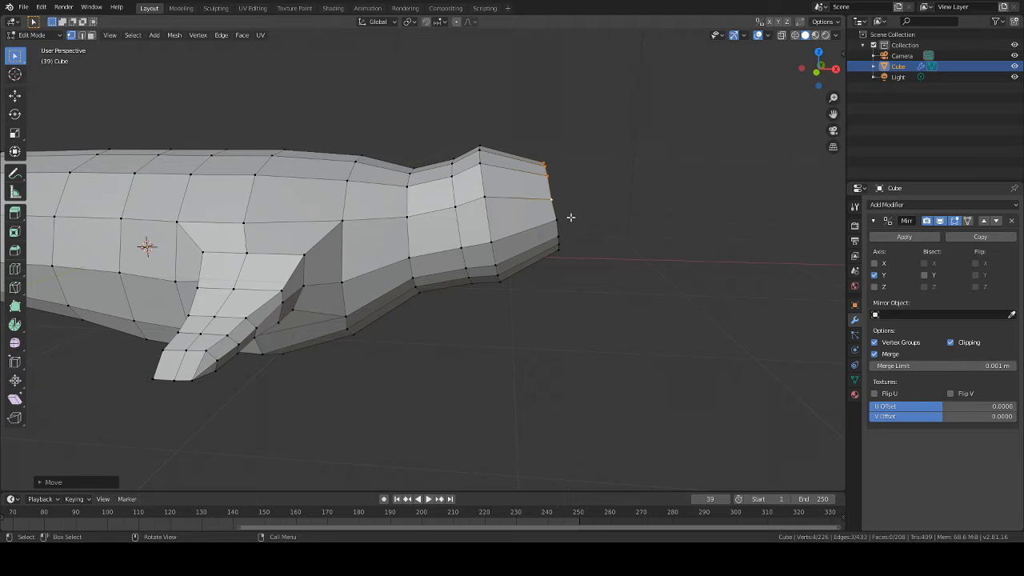
{"action": "middle_click_drag", "start_coordinate": [580, 209], "coordinate": [567, 211]}
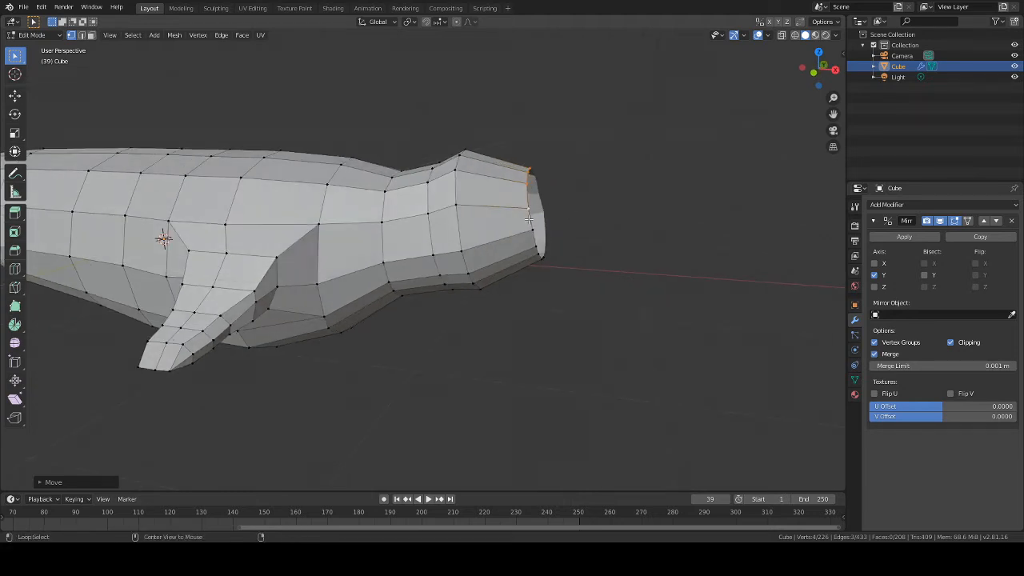
{"action": "left_click", "coordinate": [530, 220], "text": "alt"}
{"action": "middle_click_drag", "start_coordinate": [617, 206], "coordinate": [516, 216]}
{"action": "key", "text": "g"}
{"action": "key", "text": "x"}
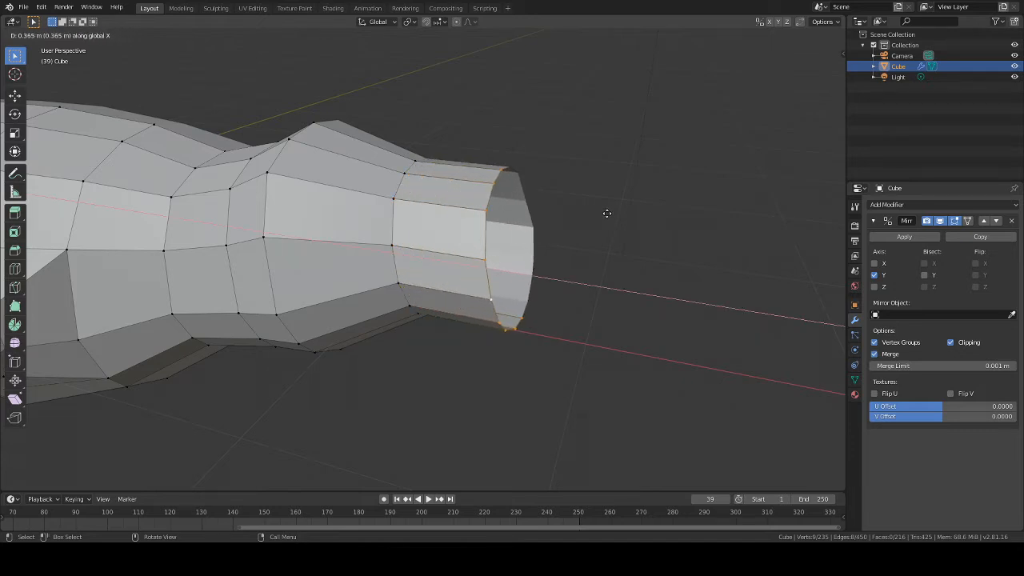
{"action": "left_click", "coordinate": [611, 215]}
Rotate the new front ring about 25 degrees around global Y so its upper edge tips forward
{"action": "middle_click_drag", "start_coordinate": [613, 214], "coordinate": [636, 211]}
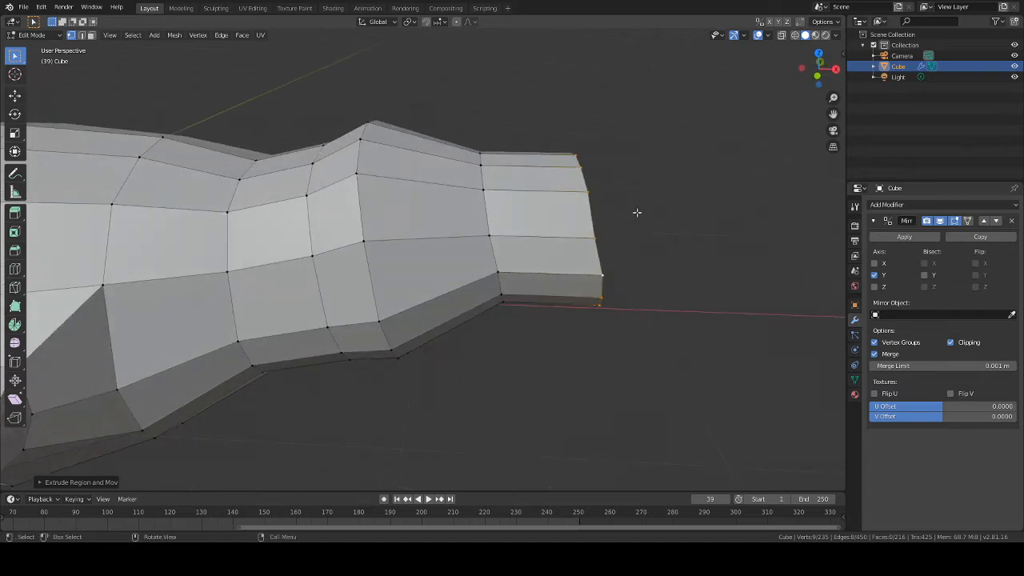
{"action": "key", "text": "r"}
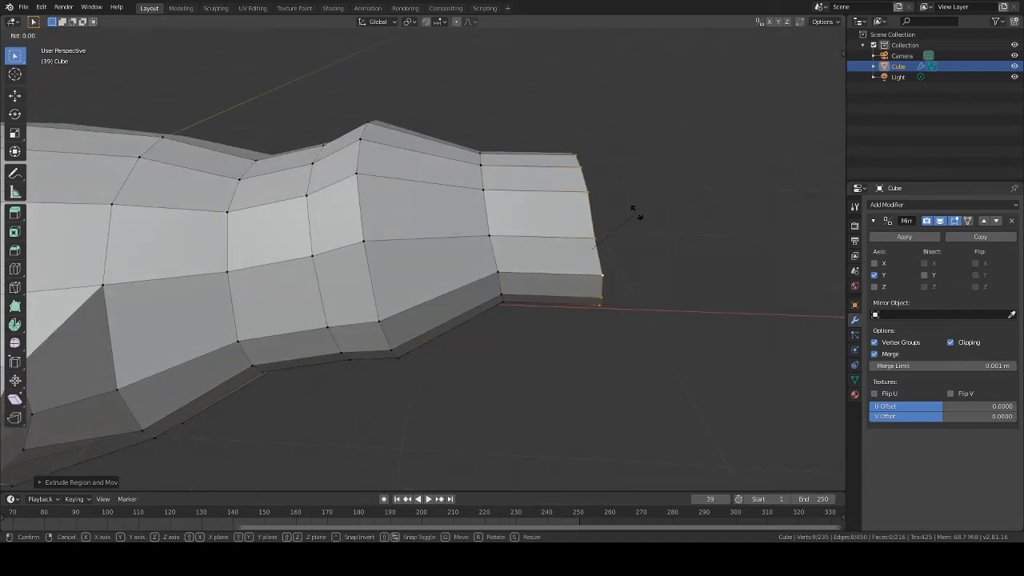
{"action": "key", "text": "y"}
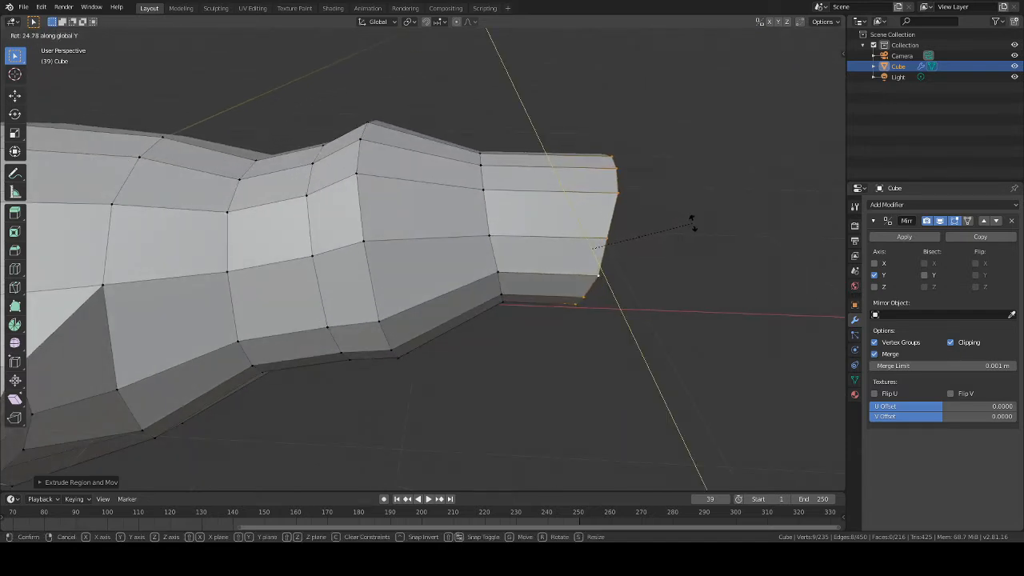
{"action": "left_click", "coordinate": [694, 224]}
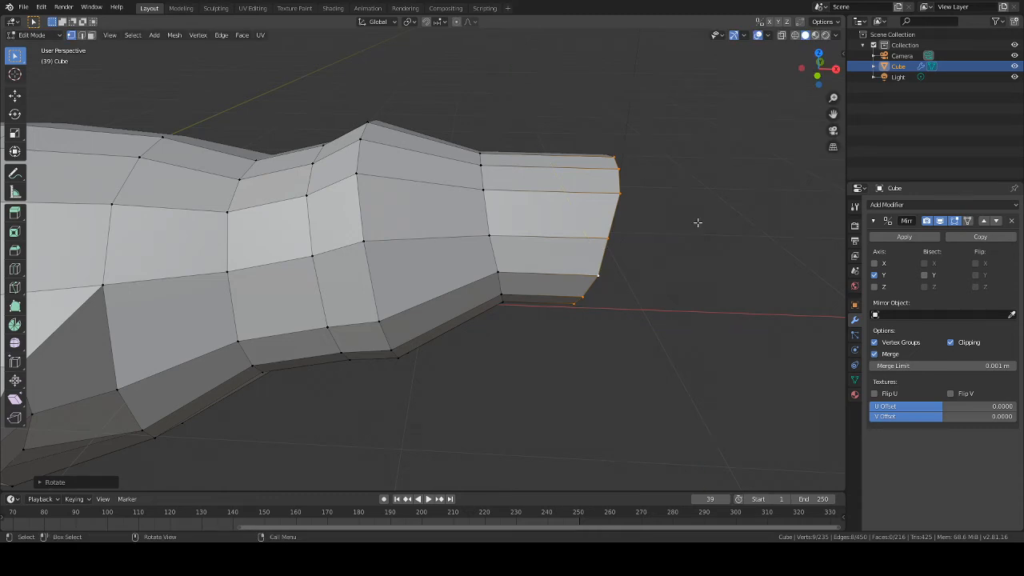
Move the tilted front ring about 0.09 m along global Y toward the mirror plane
{"action": "middle_click_drag", "start_coordinate": [697, 222], "coordinate": [594, 214]}
{"action": "key", "text": "s"}
{"action": "left_click", "coordinate": [600, 221]}
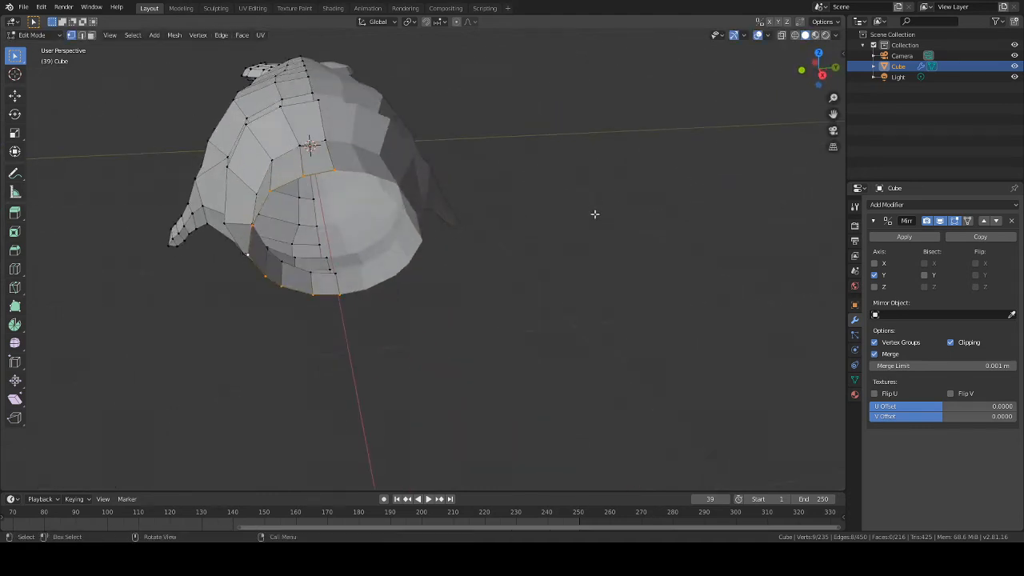
{"action": "key", "text": "g"}
{"action": "key", "text": "y"}
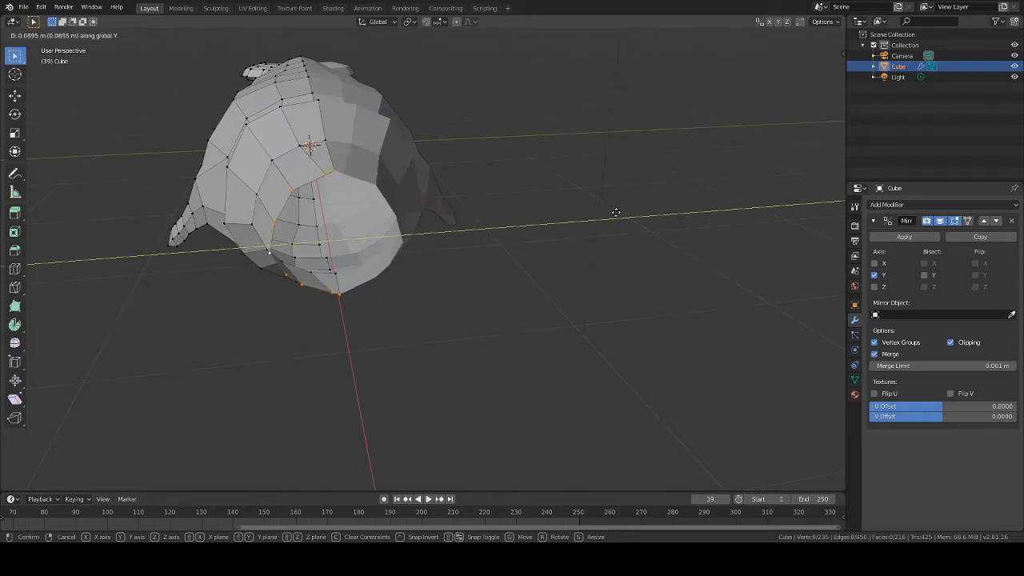
{"action": "left_click", "coordinate": [614, 214]}
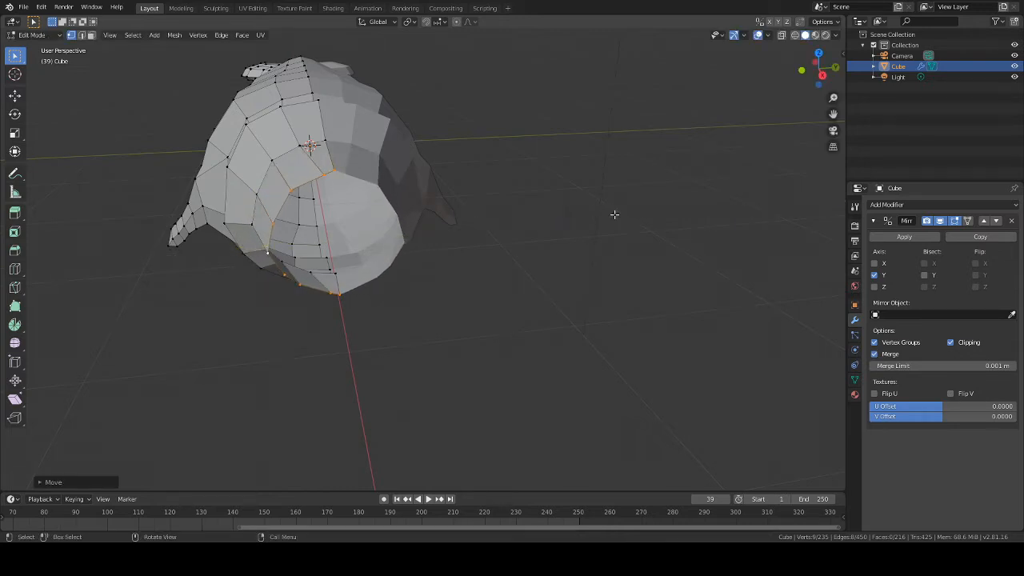
Narrow the front ring by scaling it down along global Y
{"action": "key", "text": "s"}
{"action": "key", "text": "y"}
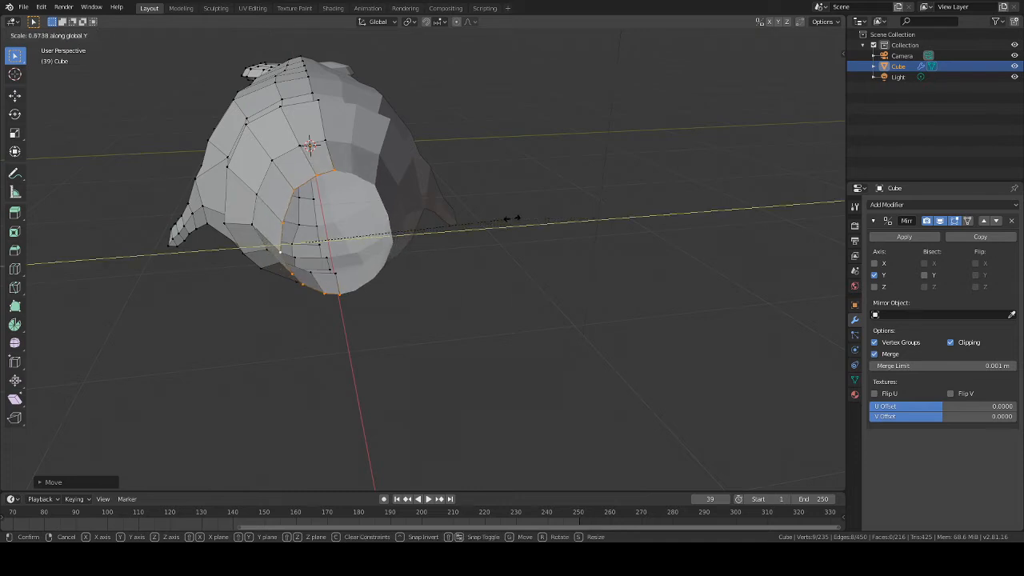
{"action": "left_click", "coordinate": [497, 217]}
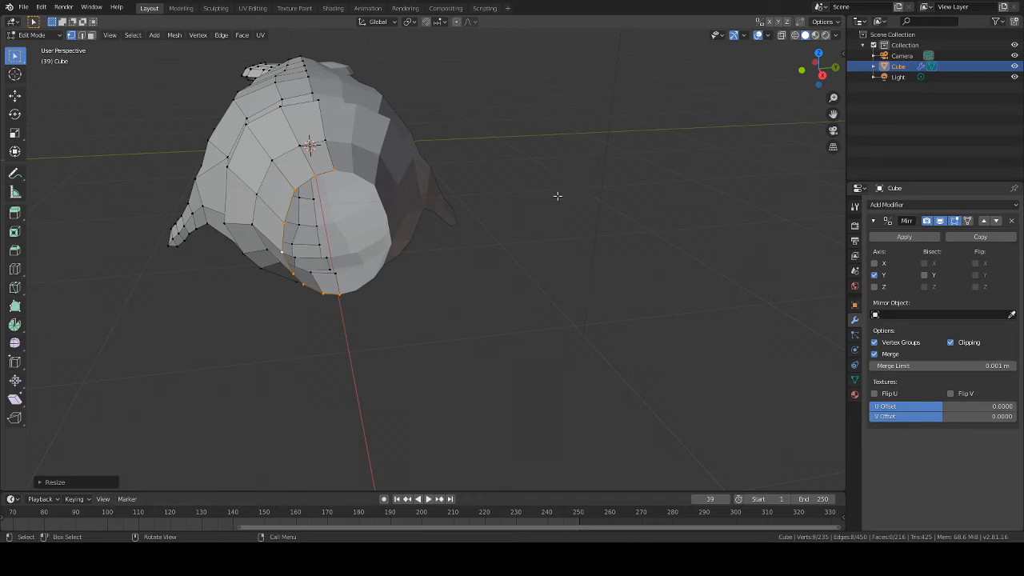
{"action": "middle_click_drag", "start_coordinate": [558, 195], "coordinate": [583, 196]}
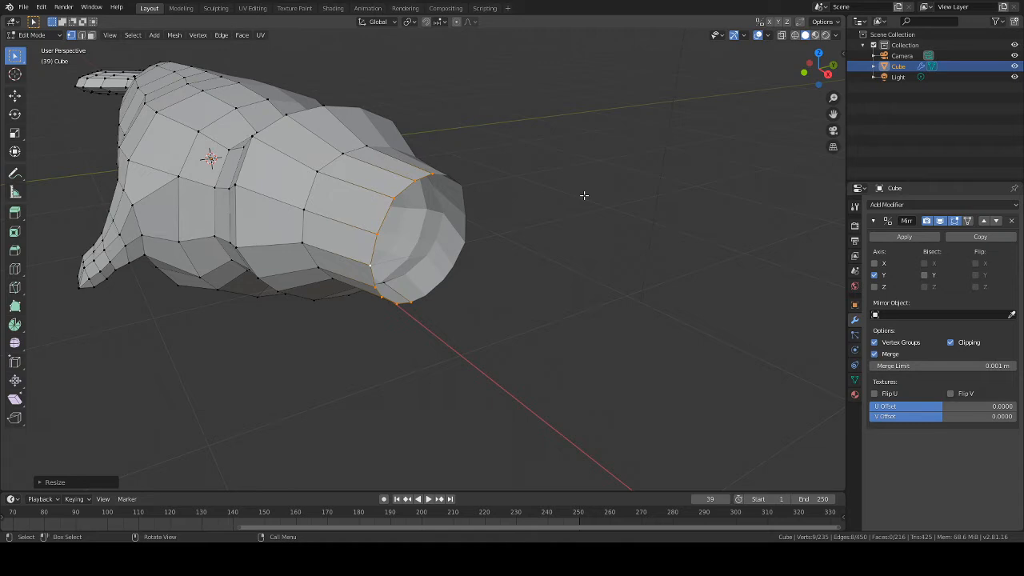
Flatten the front ring by scaling it down along global Z
{"action": "key", "text": "s"}
{"action": "key", "text": "z"}
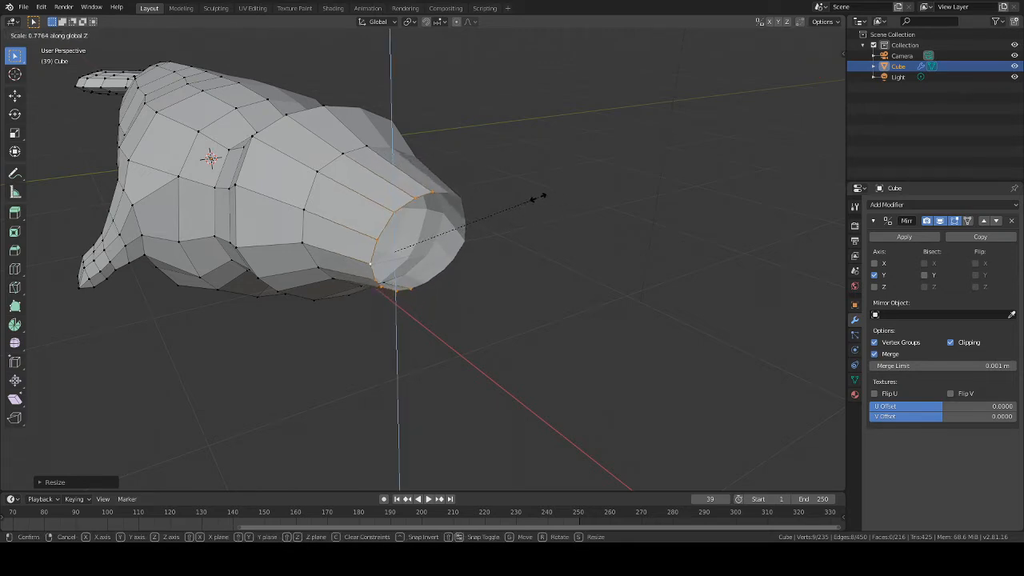
{"action": "left_click", "coordinate": [516, 202]}
{"action": "middle_click_drag", "start_coordinate": [516, 203], "coordinate": [587, 141]}
{"action": "scroll", "coordinate": [564, 186], "scroll_direction": "down", "scroll_amount": 6}
{"action": "scroll", "coordinate": [592, 155], "scroll_direction": "up", "scroll_amount": 3}
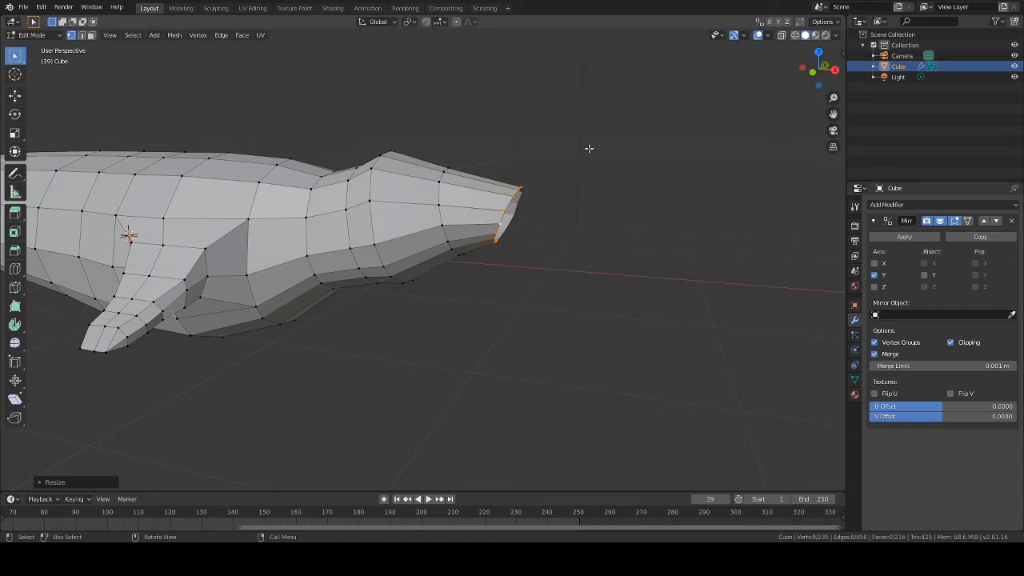
Raise the flattened front ring slightly along global Z
{"action": "key", "text": "g"}
{"action": "key", "text": "z"}
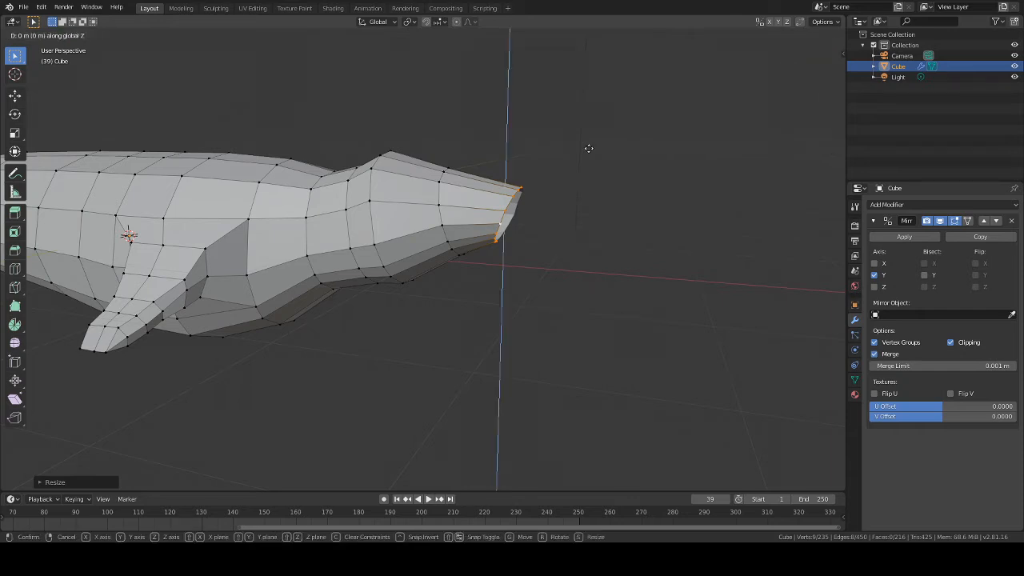
{"action": "left_click", "coordinate": [589, 142]}
{"action": "middle_click_drag", "start_coordinate": [586, 139], "coordinate": [621, 152]}
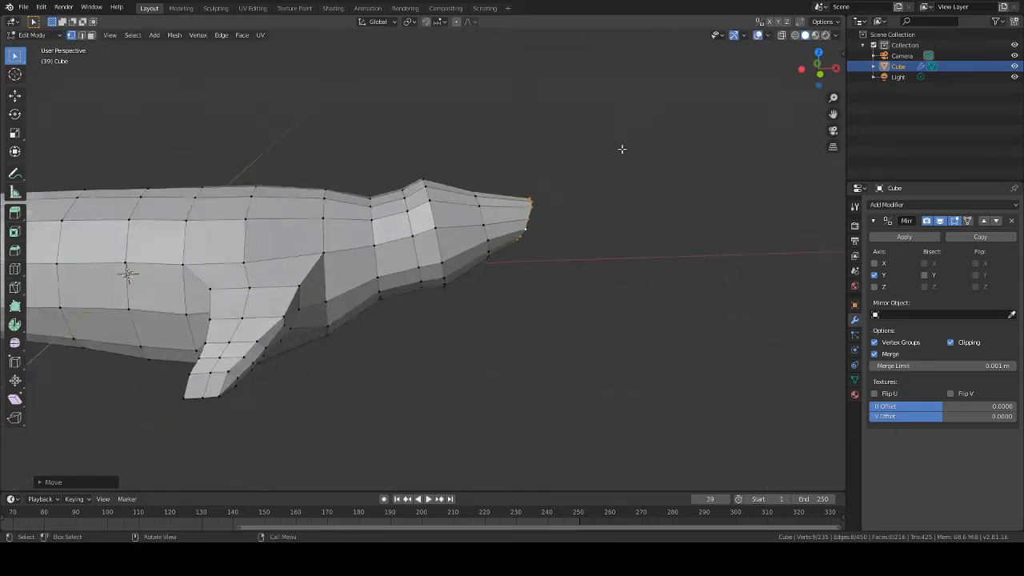
{"action": "scroll", "coordinate": [621, 150], "scroll_direction": "down", "scroll_amount": 3}
{"action": "scroll", "coordinate": [587, 167], "scroll_direction": "up", "scroll_amount": 4}
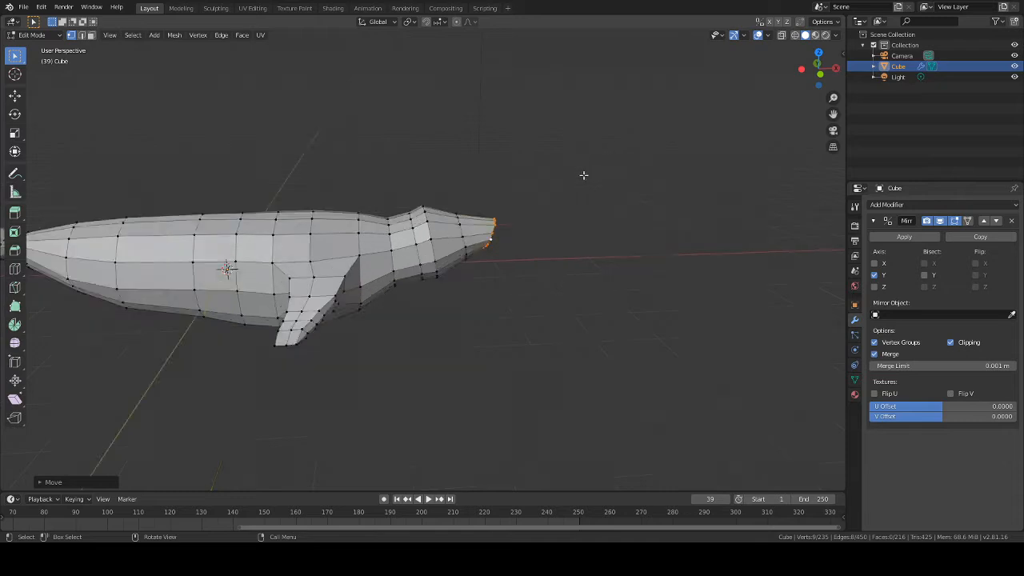
{"action": "mouse_move", "coordinate": [569, 146]}
{"action": "middle_mouse_down"}
{"action": "mouse_move", "coordinate": [530, 165]}
{"action": "mouse_move", "coordinate": [558, 145]}
{"action": "middle_mouse_up"}
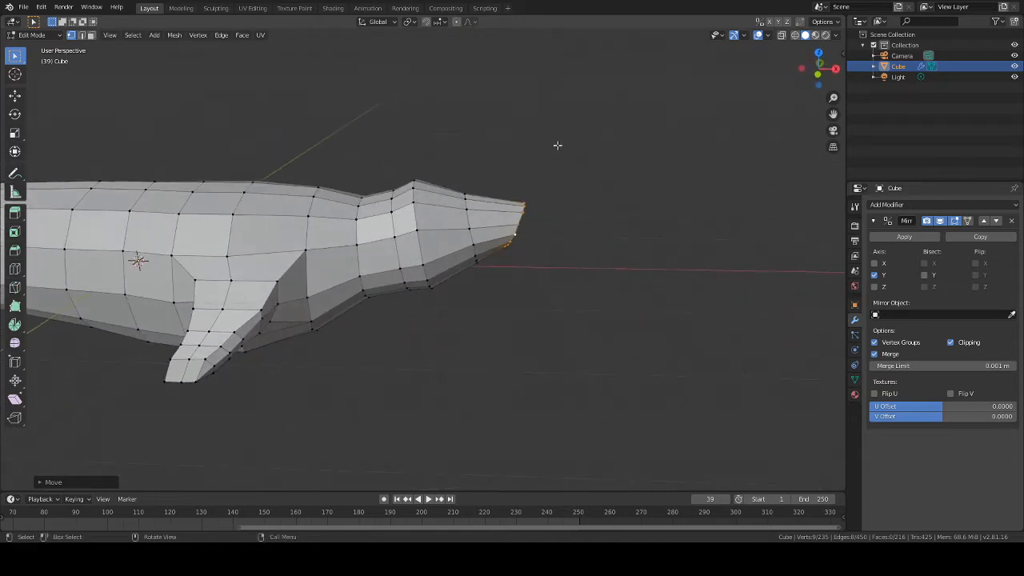
Select the edge loop just behind the front ring and slide it toward the front opening with Edge Slide
{"action": "left_click", "coordinate": [478, 218], "text": "alt"}
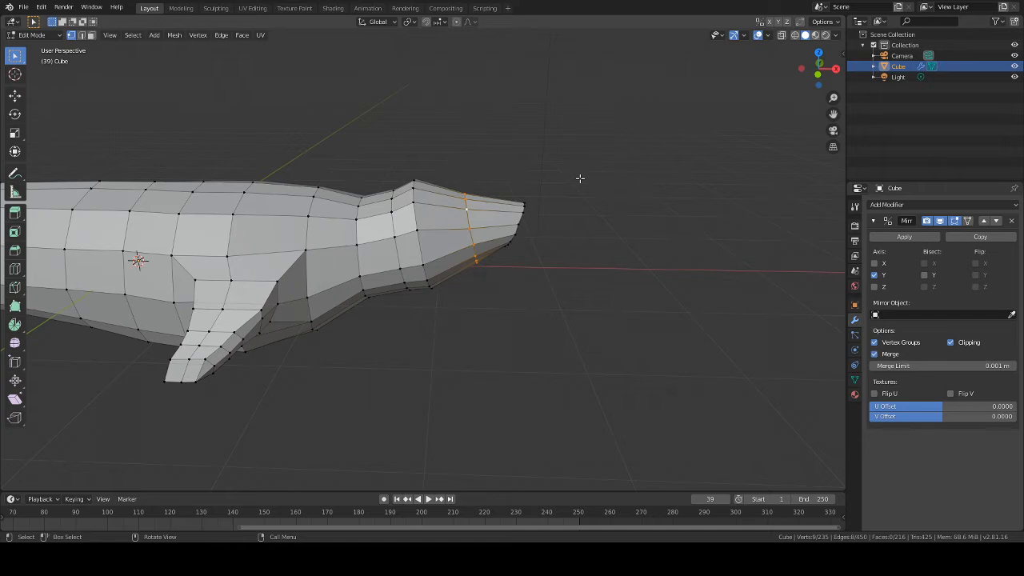
{"action": "middle_click_drag", "start_coordinate": [580, 178], "coordinate": [574, 171]}
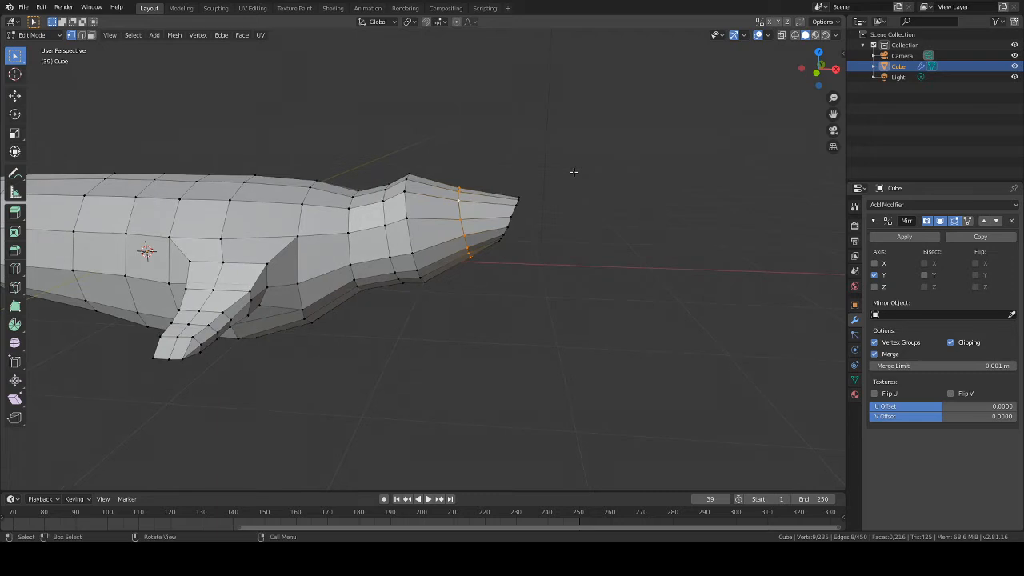
{"action": "key", "text": "shift+space"}
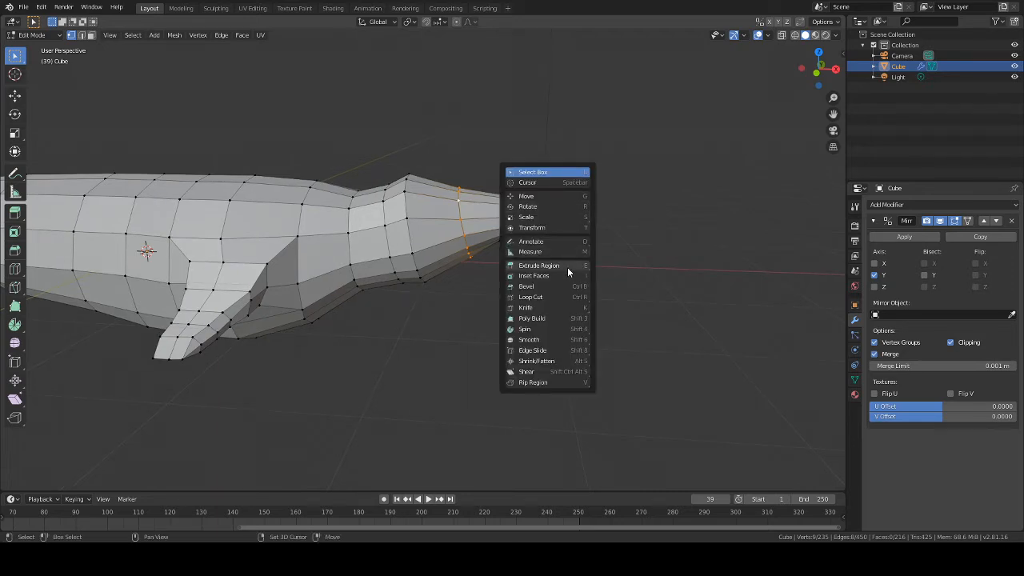
{"action": "left_click", "coordinate": [551, 353]}
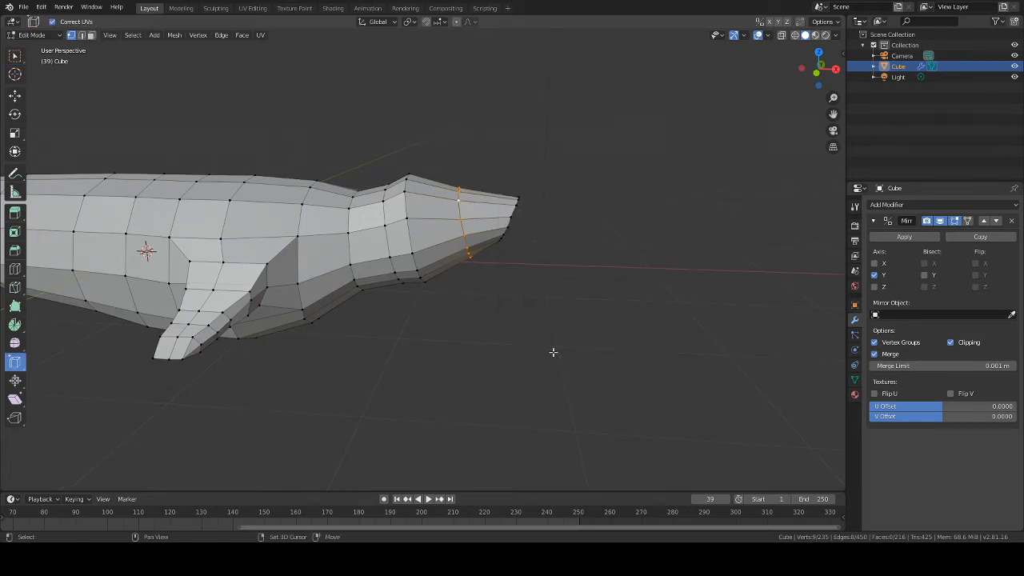
{"action": "left_click_drag", "start_coordinate": [552, 352], "coordinate": [571, 347]}
{"action": "middle_click_drag", "start_coordinate": [570, 347], "coordinate": [511, 299]}
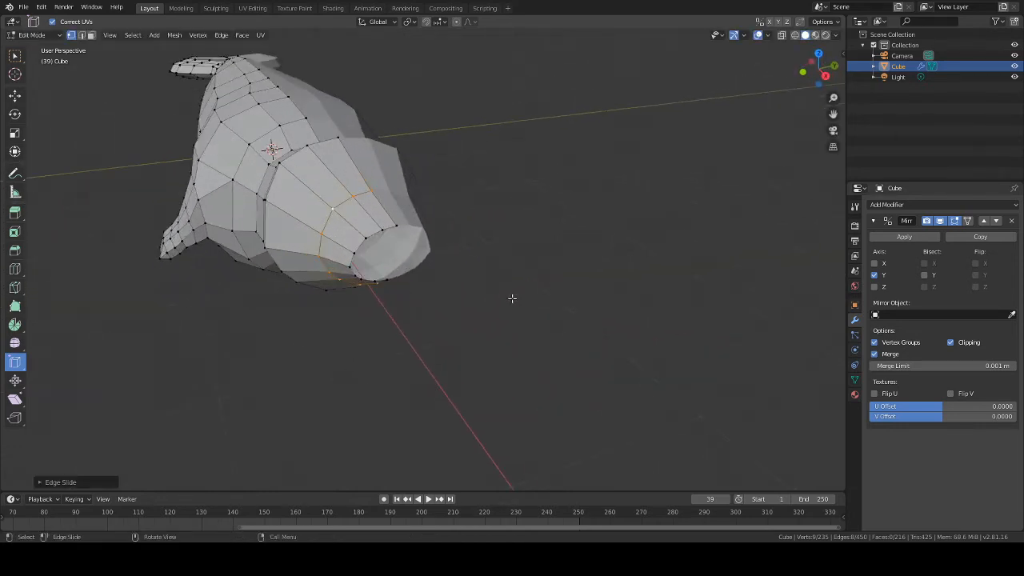
Select the front opening's edge loop and move it about 0.15 m forward along global X
{"action": "left_click", "coordinate": [377, 234], "text": "alt"}
{"action": "key", "text": "KP_1"}
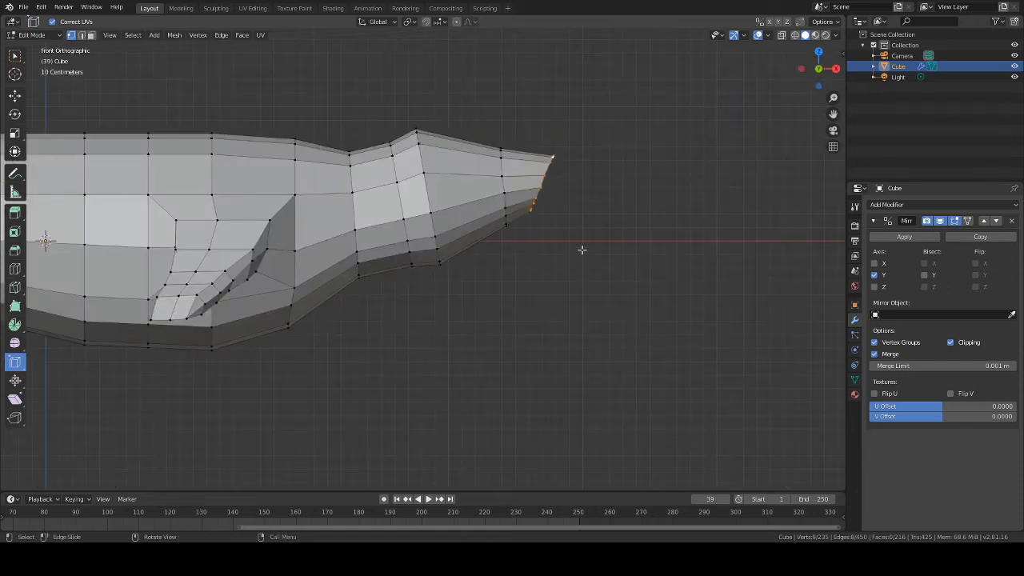
{"action": "middle_click_drag", "start_coordinate": [582, 249], "coordinate": [564, 265]}
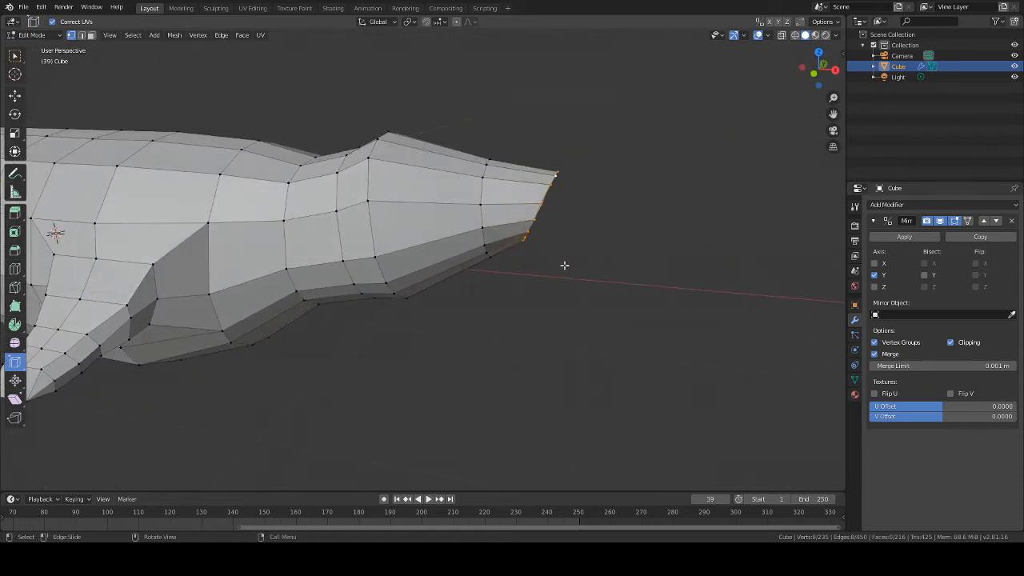
{"action": "key", "text": "g"}
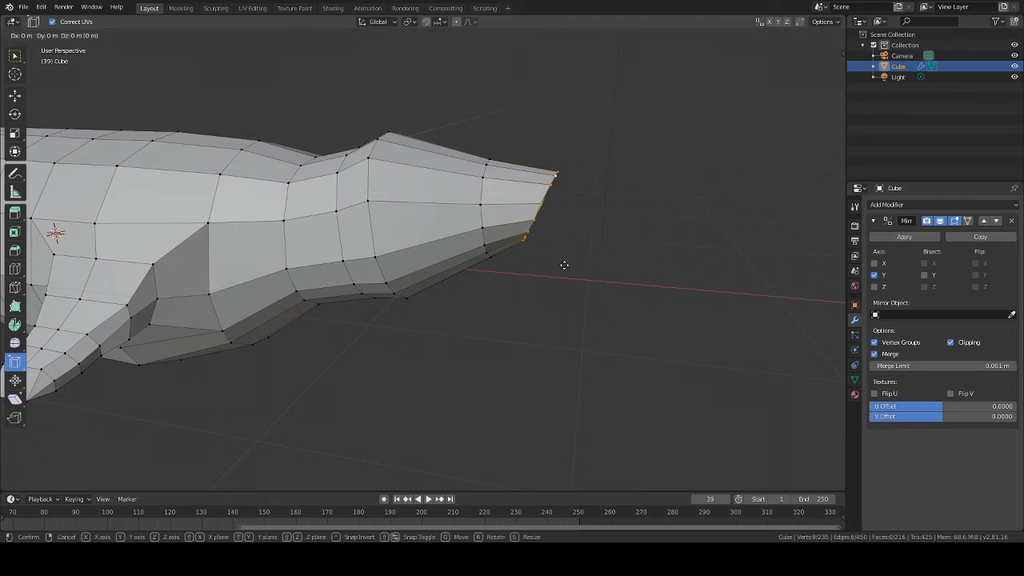
{"action": "key", "text": "x"}
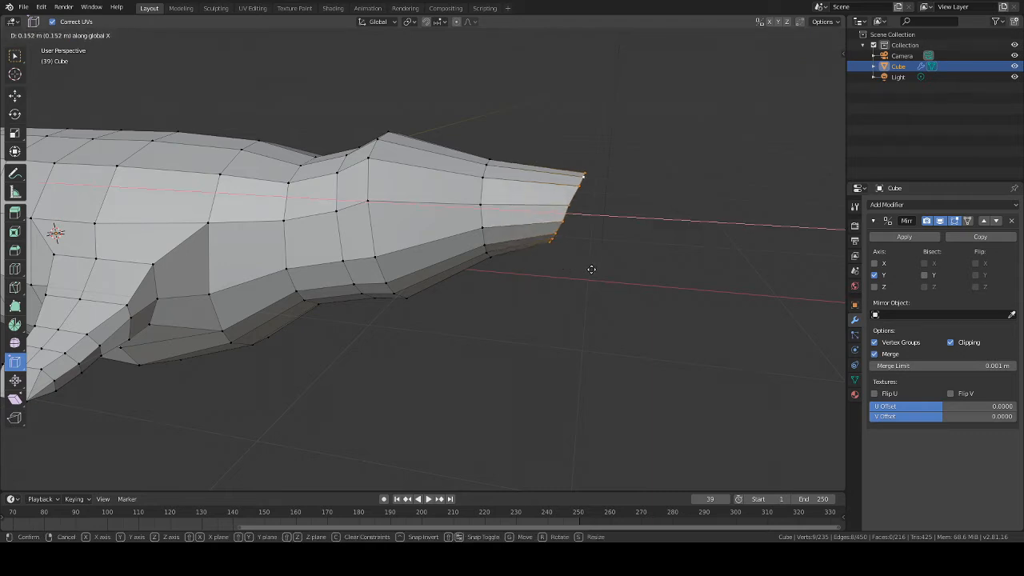
{"action": "left_click", "coordinate": [591, 269]}
{"action": "middle_click_drag", "start_coordinate": [590, 270], "coordinate": [524, 228]}
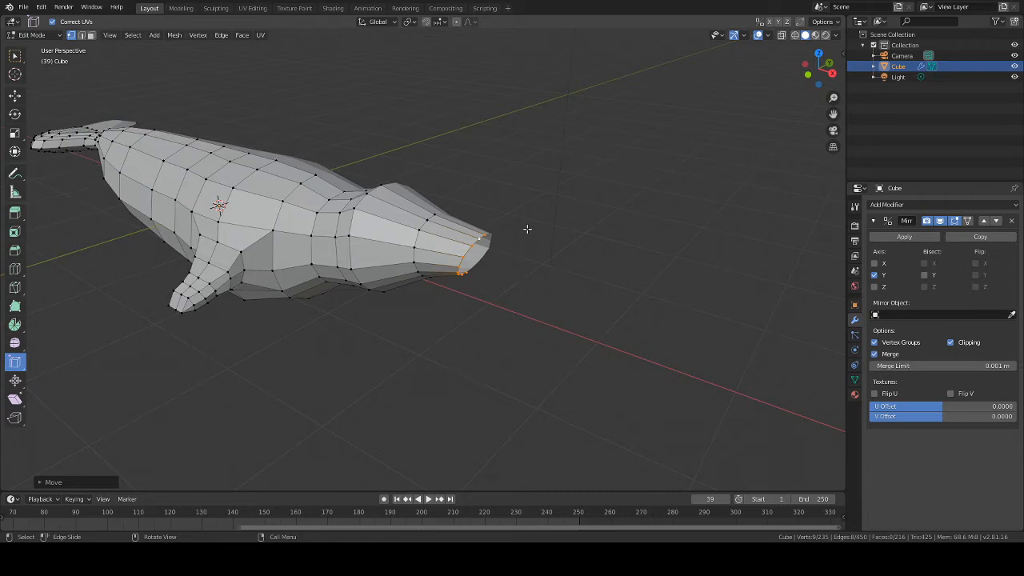
Clear the selection and select the three adjacent upper vertices of the front opening, starting at the mirror plane
{"action": "key", "text": "alt+a"}
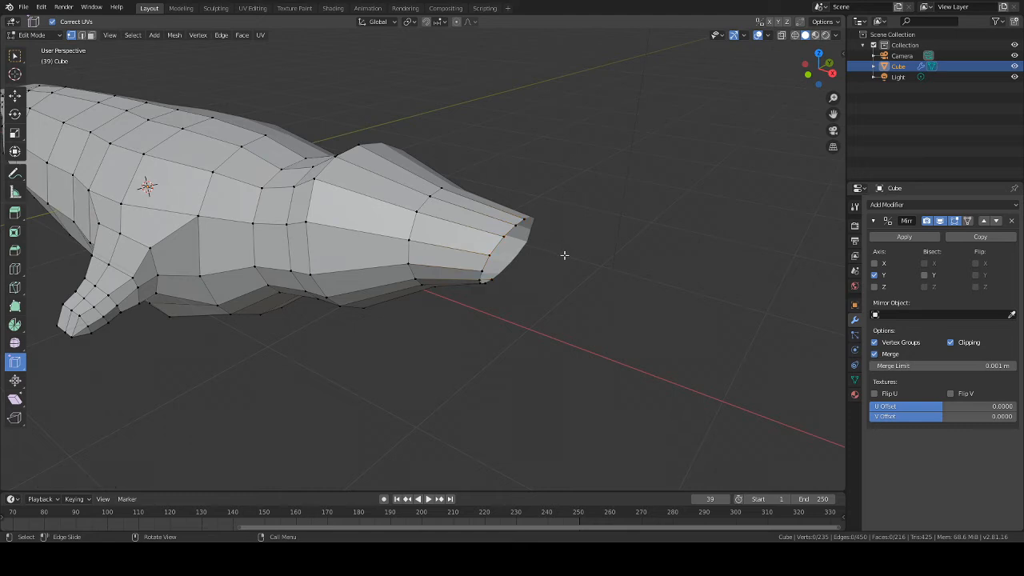
{"action": "middle_click_drag", "start_coordinate": [564, 254], "coordinate": [480, 269]}
{"action": "scroll", "coordinate": [575, 269], "scroll_direction": "down", "scroll_amount": 5}
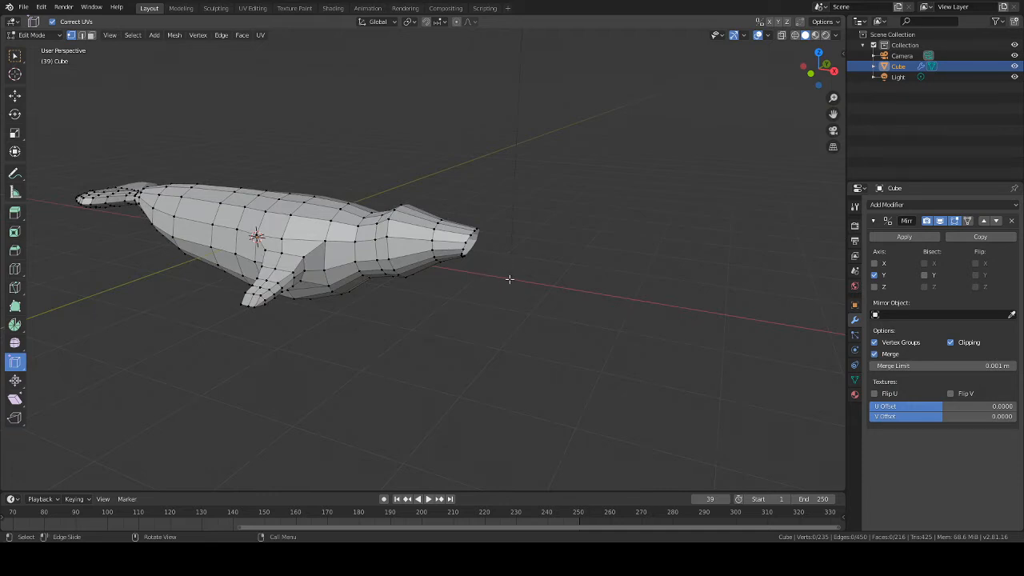
{"action": "middle_click_drag", "start_coordinate": [509, 279], "coordinate": [520, 248]}
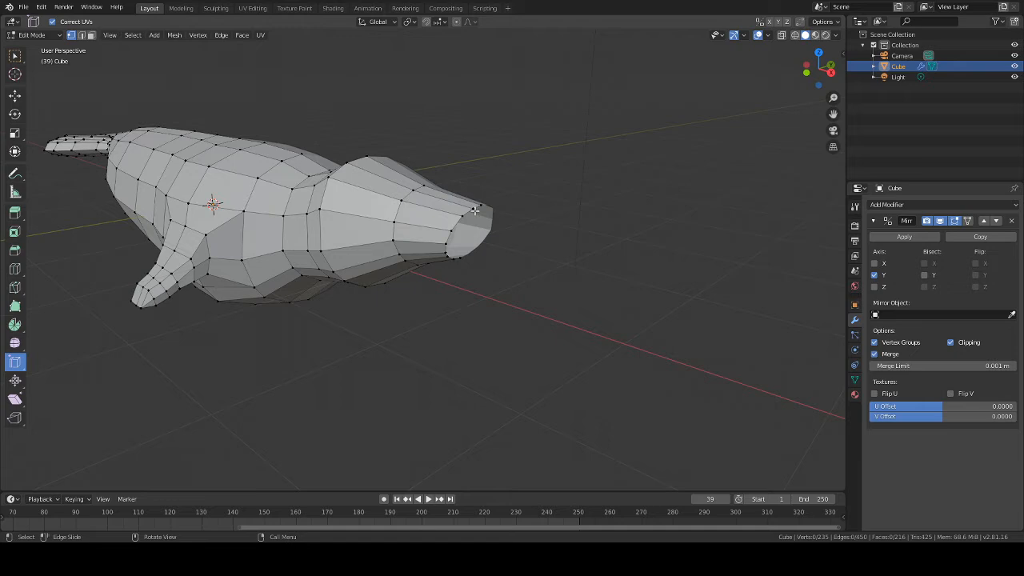
{"action": "right_click", "coordinate": [464, 243]}
{"action": "middle_click_drag", "start_coordinate": [587, 201], "coordinate": [520, 224]}
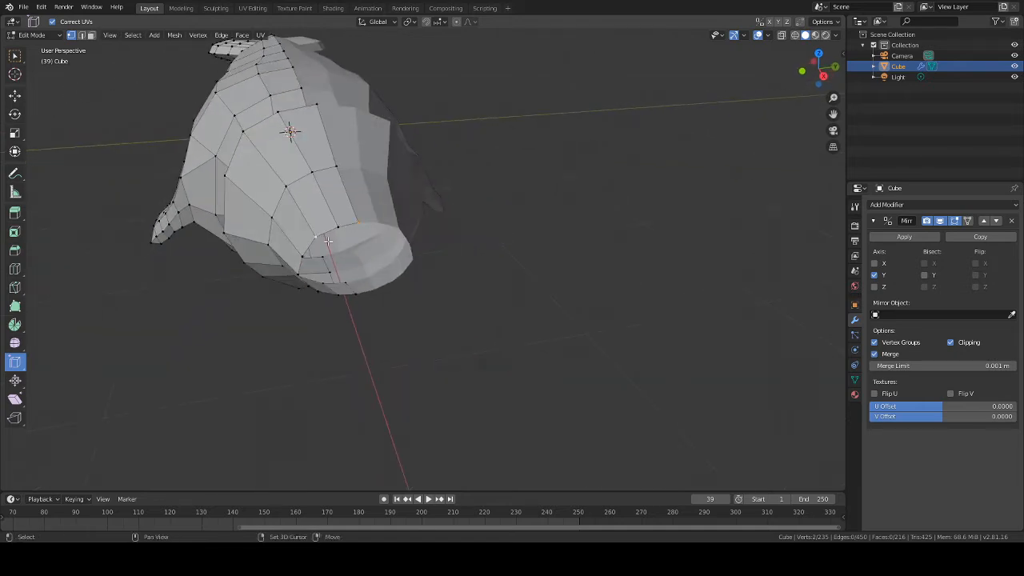
{"action": "middle_click_drag", "start_coordinate": [502, 219], "coordinate": [519, 227]}
{"action": "scroll", "coordinate": [518, 228], "scroll_direction": "up", "scroll_amount": 2}
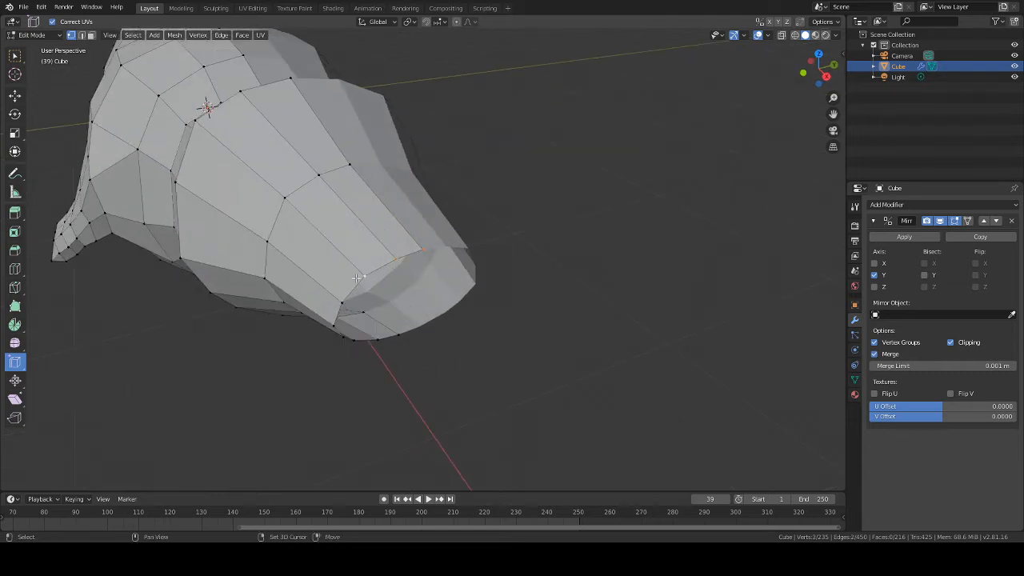
{"action": "middle_click_drag", "start_coordinate": [553, 256], "coordinate": [578, 270]}
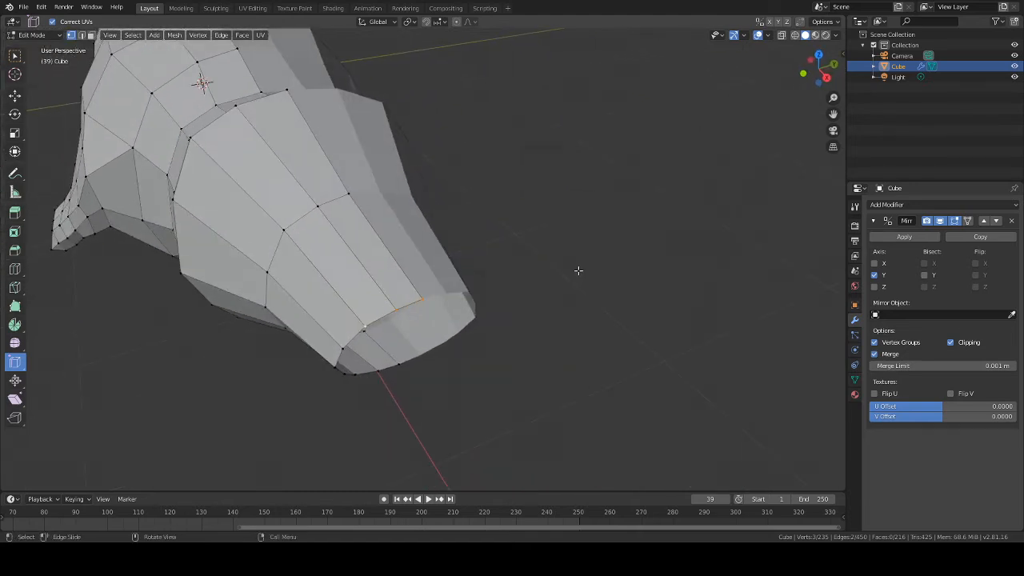
{"action": "key", "text": "shift+d"}
{"action": "key", "text": "x"}
{"action": "left_click", "coordinate": [598, 306]}
Extrude the front opening's three upper vertices forward along global X to form a narrow strip
{"action": "middle_click_drag", "start_coordinate": [574, 256], "coordinate": [600, 269]}
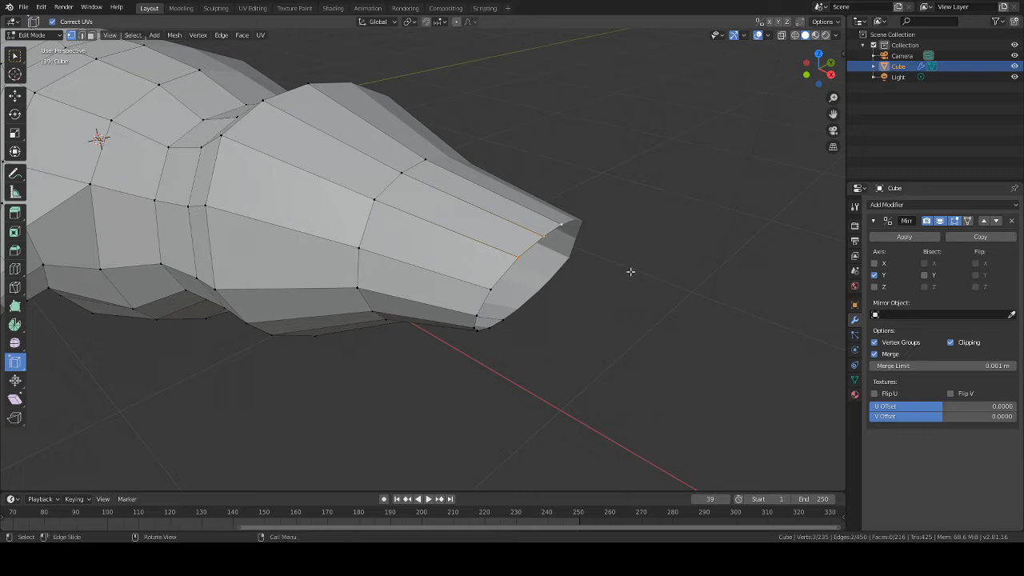
{"action": "middle_click_drag", "start_coordinate": [632, 271], "coordinate": [614, 276]}
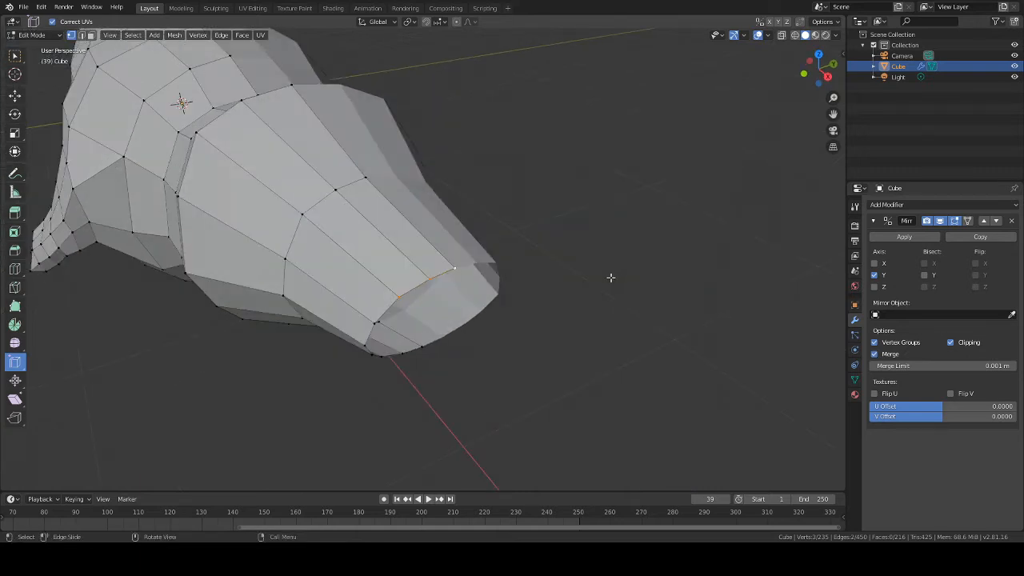
{"action": "middle_click_drag", "start_coordinate": [610, 278], "coordinate": [632, 276]}
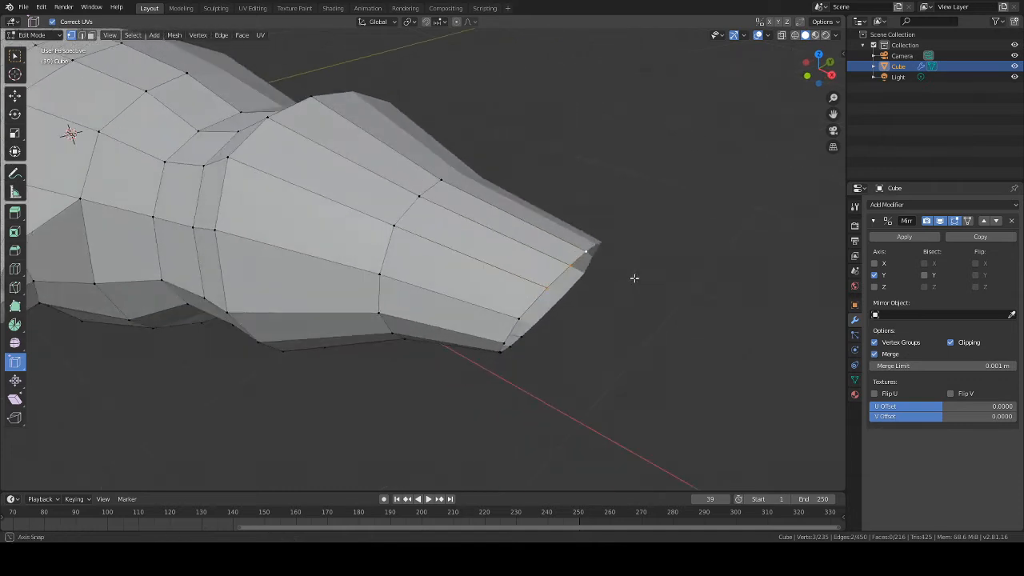
{"action": "key", "text": "e"}
{"action": "key", "text": "x"}
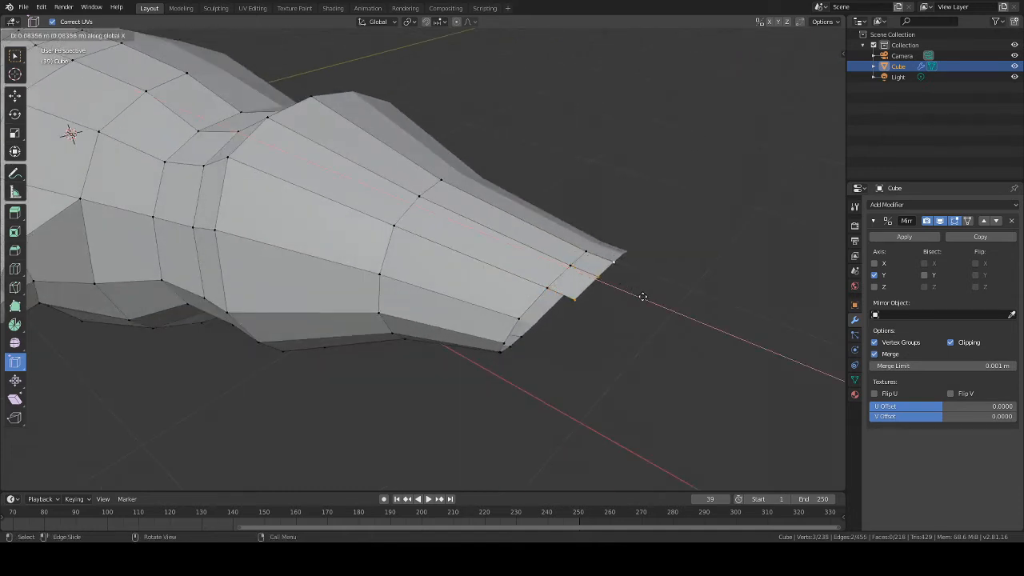
{"action": "left_click", "coordinate": [674, 325]}
{"action": "middle_click_drag", "start_coordinate": [674, 325], "coordinate": [697, 309]}
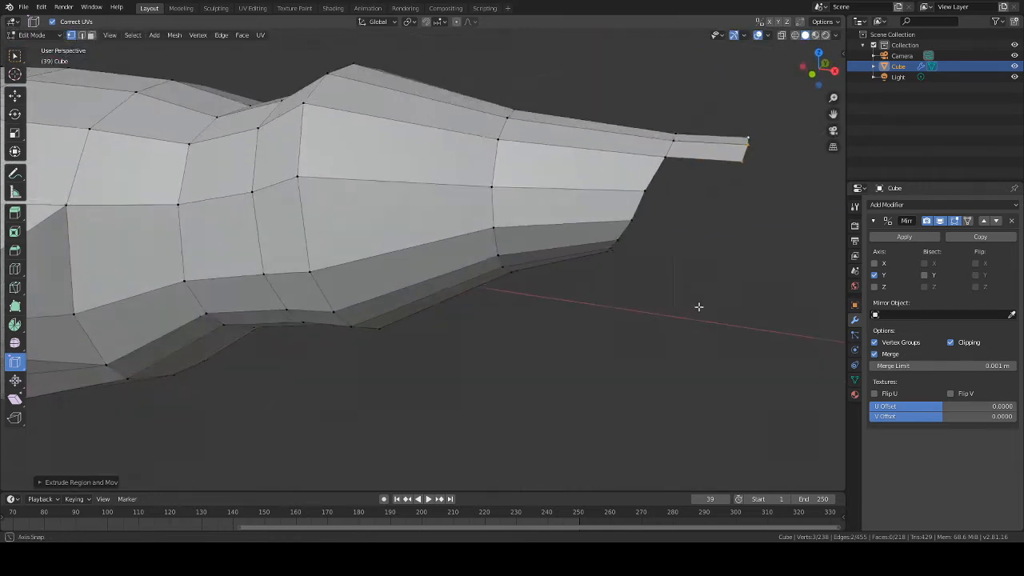
Pull the extruded strip's front edge partway back toward the head and lower it along global Z
{"action": "key", "text": "g"}
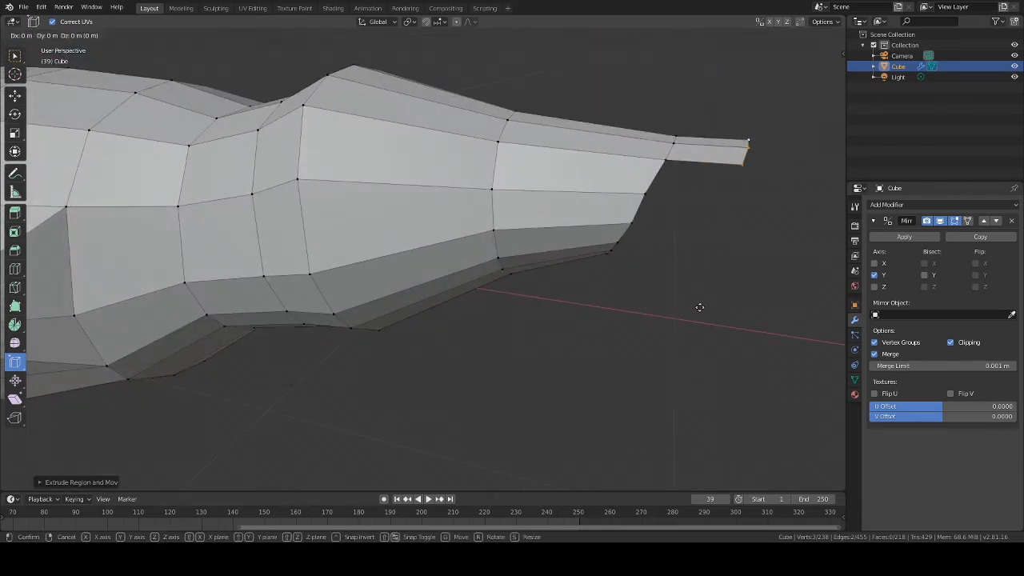
{"action": "left_click", "coordinate": [658, 325]}
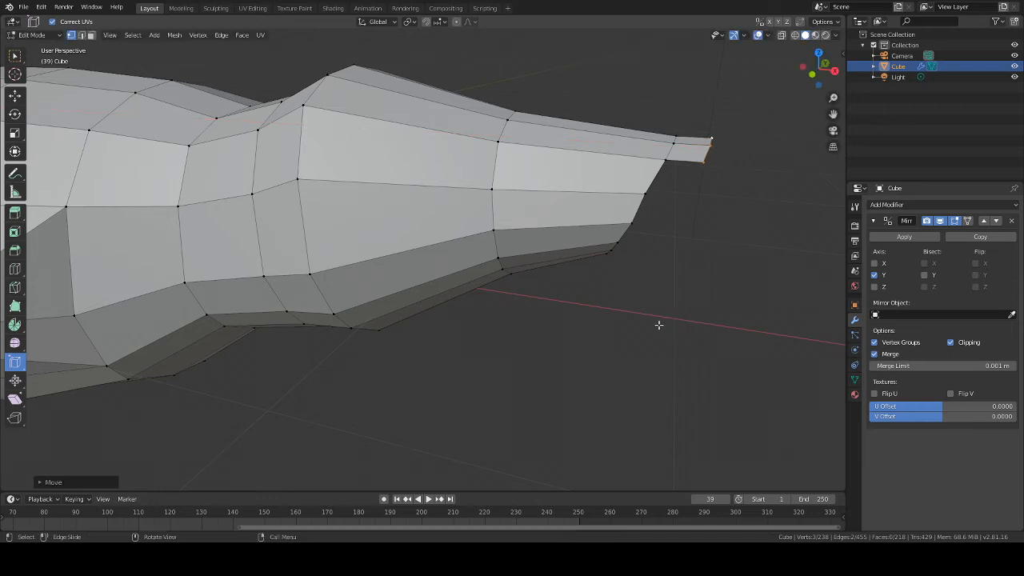
{"action": "middle_click_drag", "start_coordinate": [658, 324], "coordinate": [715, 270]}
{"action": "key", "text": "g"}
{"action": "key", "text": "z"}
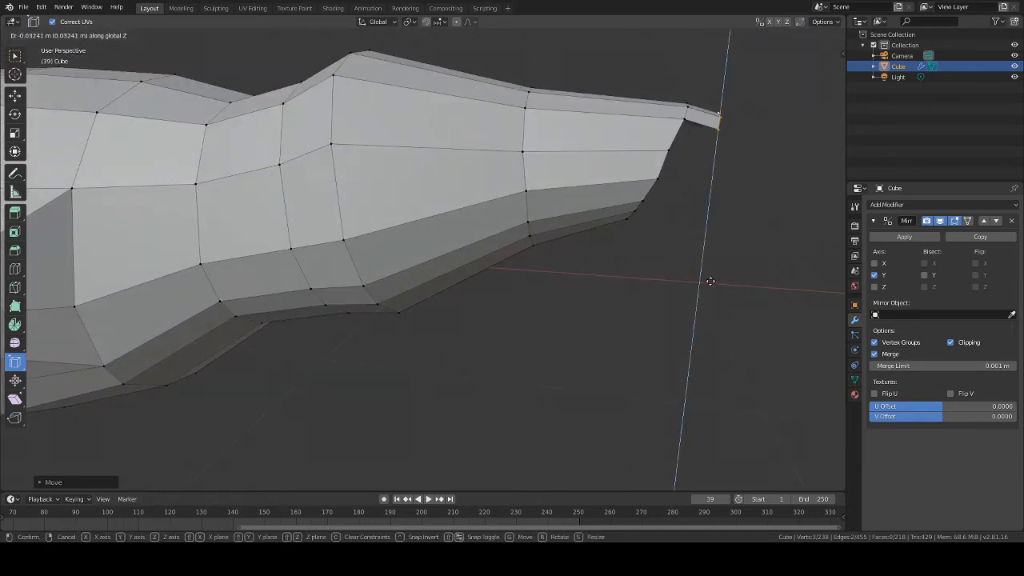
{"action": "left_click", "coordinate": [696, 312]}
{"action": "scroll", "coordinate": [691, 314], "scroll_direction": "down", "scroll_amount": 5}
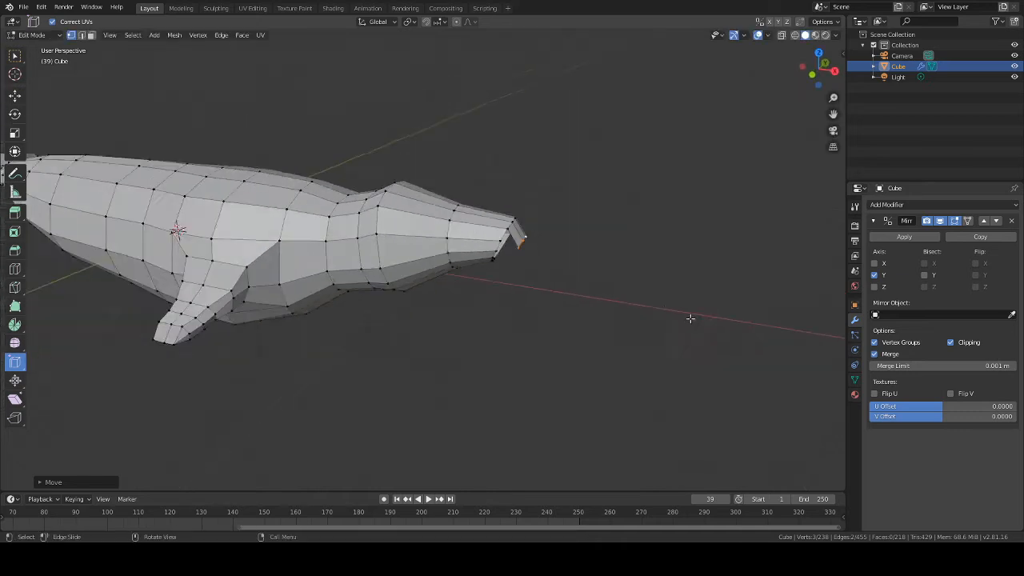
{"action": "scroll", "coordinate": [691, 314], "scroll_direction": "up", "scroll_amount": 4}
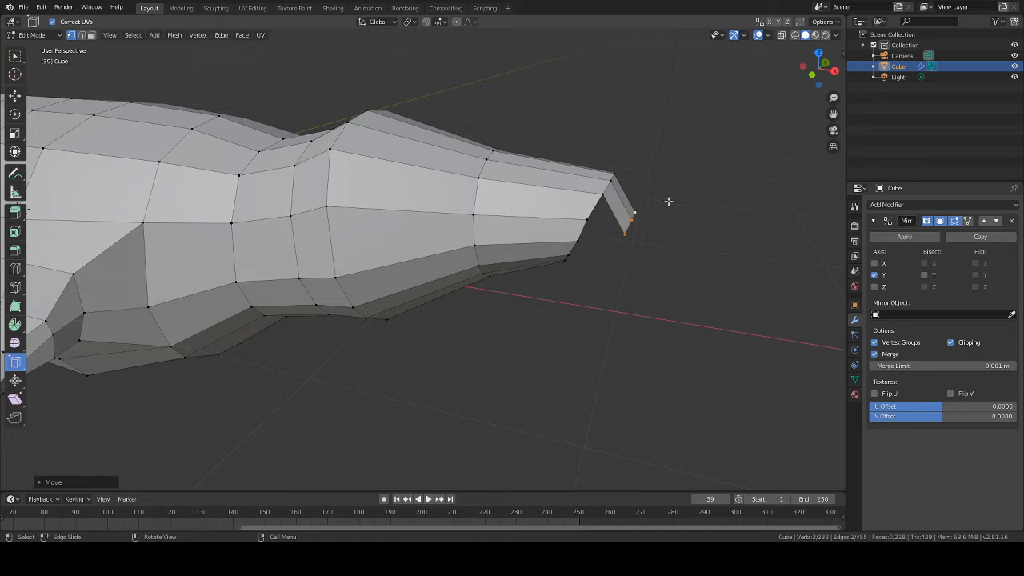
Move the strip's free edge back along global X so the strip hangs nearly vertically over the opening
{"action": "mouse_move", "coordinate": [668, 201]}
{"action": "middle_mouse_down"}
{"action": "mouse_move", "coordinate": [669, 217]}
{"action": "mouse_move", "coordinate": [687, 217]}
{"action": "mouse_move", "coordinate": [676, 209]}
{"action": "middle_mouse_up"}
{"action": "key", "text": "g"}
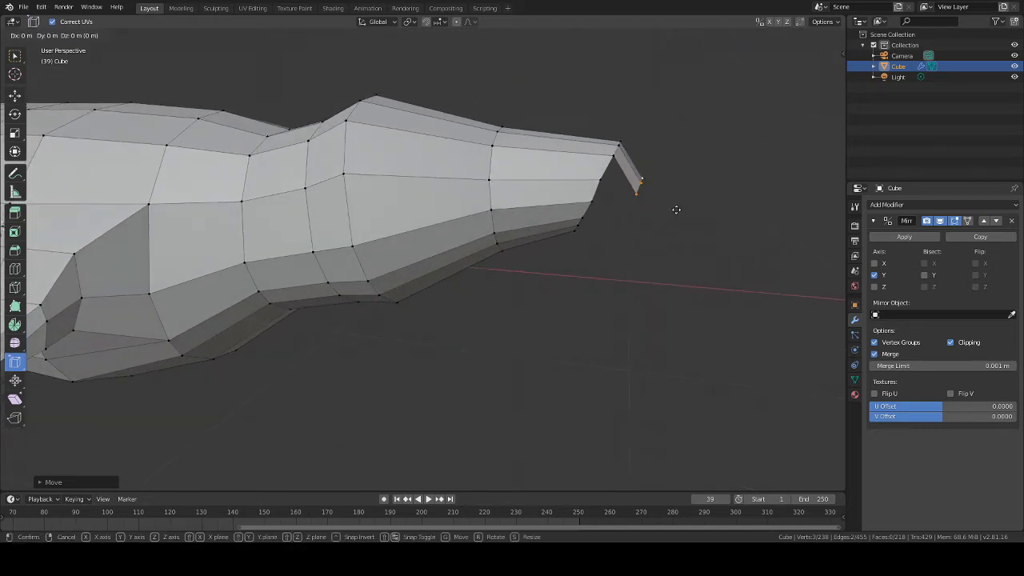
{"action": "key", "text": "x"}
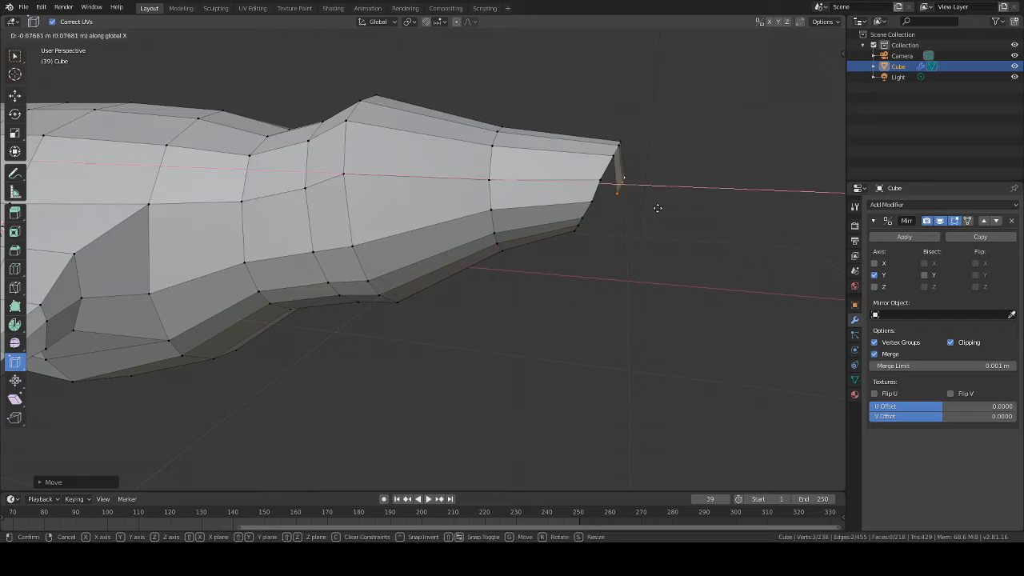
{"action": "left_click", "coordinate": [650, 208]}
Fill the side gap beside the hanging strip with two triangular faces joining its outer lower corner to the side rim
{"action": "middle_click_drag", "start_coordinate": [669, 201], "coordinate": [633, 201]}
{"action": "left_click", "coordinate": [600, 200]}
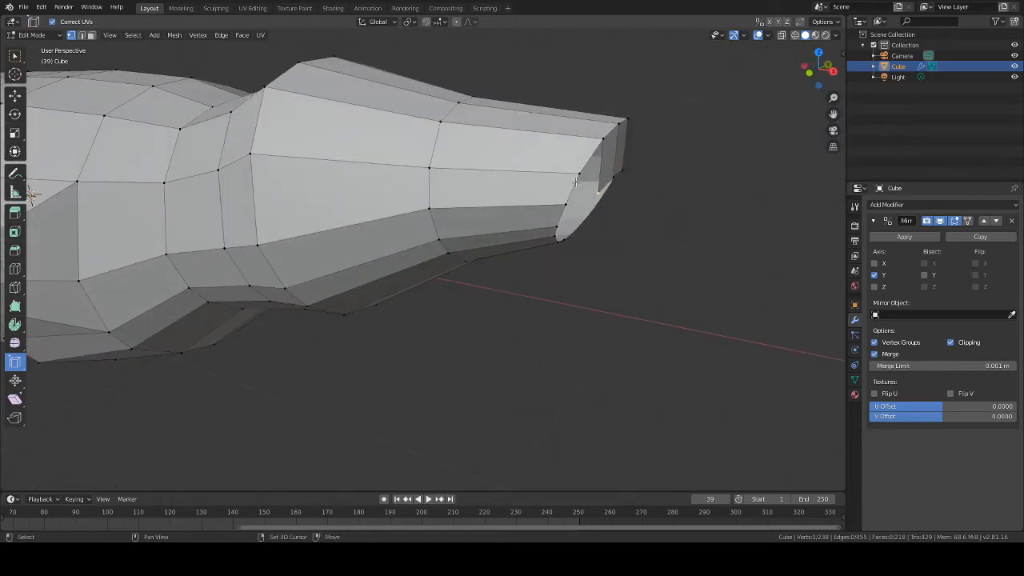
{"action": "left_click", "coordinate": [600, 143], "text": "shift"}
{"action": "key", "text": "f"}
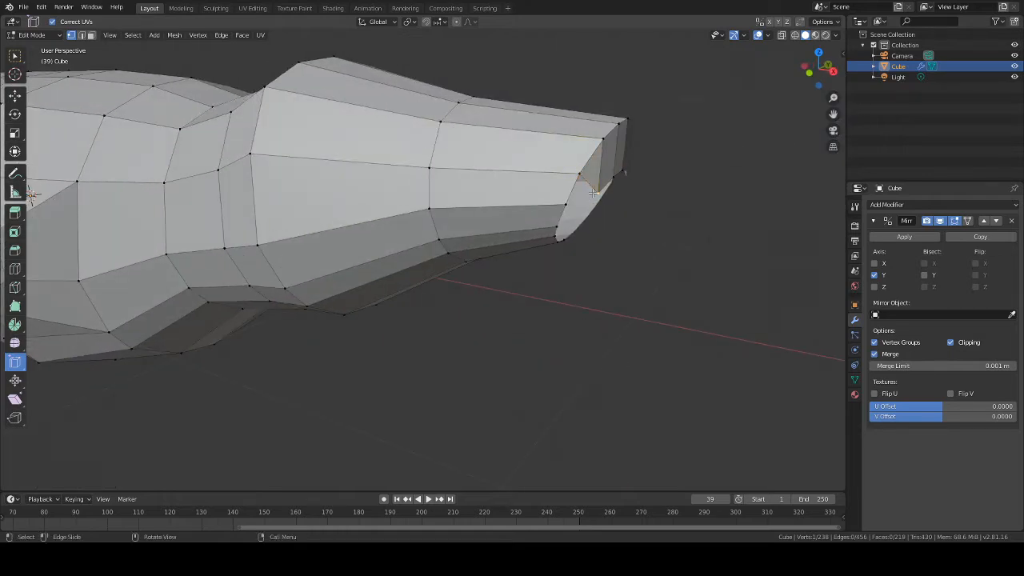
{"action": "middle_click_drag", "start_coordinate": [575, 174], "coordinate": [452, 196]}
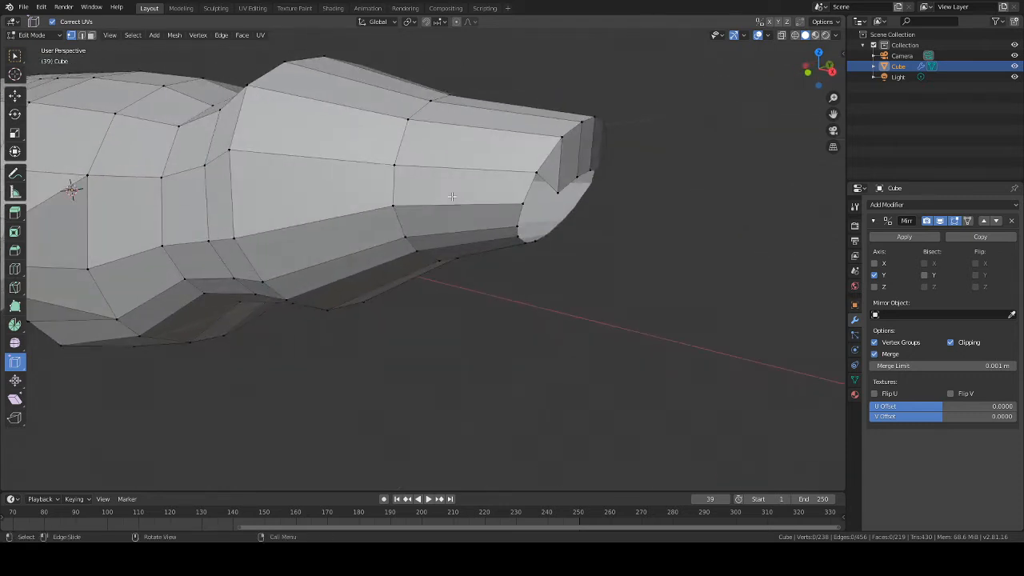
{"action": "key", "text": "f"}
{"action": "mouse_move", "coordinate": [589, 203]}
{"action": "middle_mouse_down"}
{"action": "mouse_move", "coordinate": [610, 222]}
{"action": "mouse_move", "coordinate": [563, 208]}
{"action": "mouse_move", "coordinate": [542, 171]}
{"action": "mouse_move", "coordinate": [523, 199]}
{"action": "mouse_move", "coordinate": [595, 210]}
{"action": "mouse_move", "coordinate": [583, 199]}
{"action": "middle_mouse_up"}
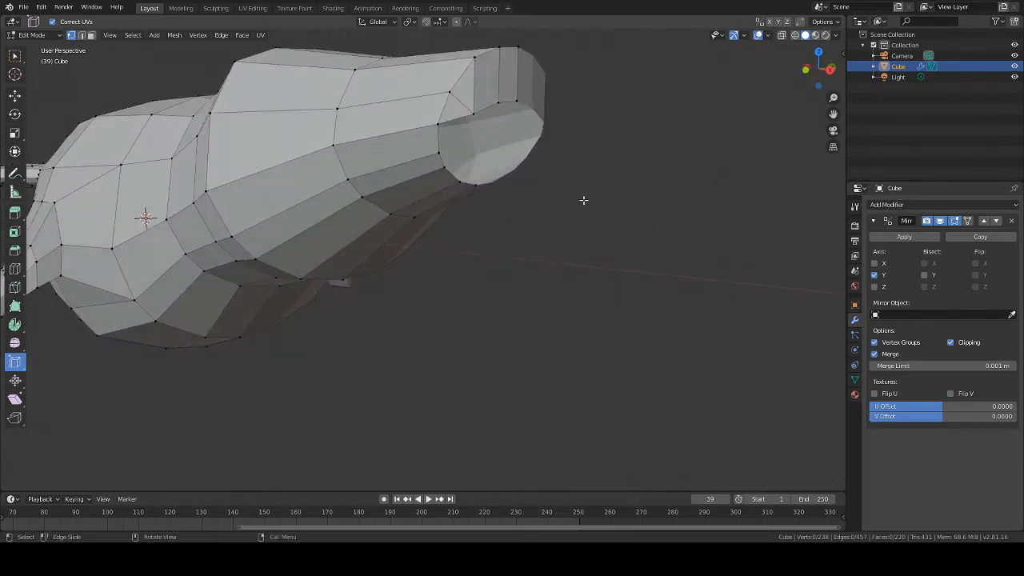
Fill a third triangular face between the strip's outer lower corner and the next two vertices down the side rim
{"action": "left_click", "coordinate": [441, 152]}
{"action": "left_click", "coordinate": [439, 126], "text": "shift"}
{"action": "left_click", "coordinate": [473, 119], "text": "shift"}
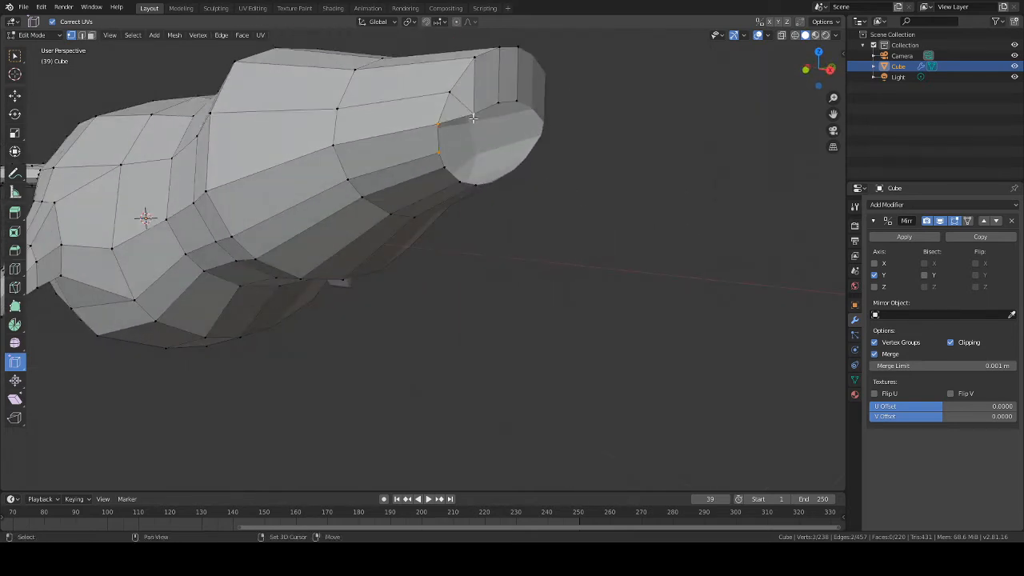
{"action": "key", "text": "f"}
Connect three lower rim vertices of the snout opening to the strip's free edge with edges, and clear the selection
{"action": "middle_click_drag", "start_coordinate": [440, 164], "coordinate": [466, 152]}
{"action": "key", "text": "f"}
{"action": "left_click", "coordinate": [371, 137]}
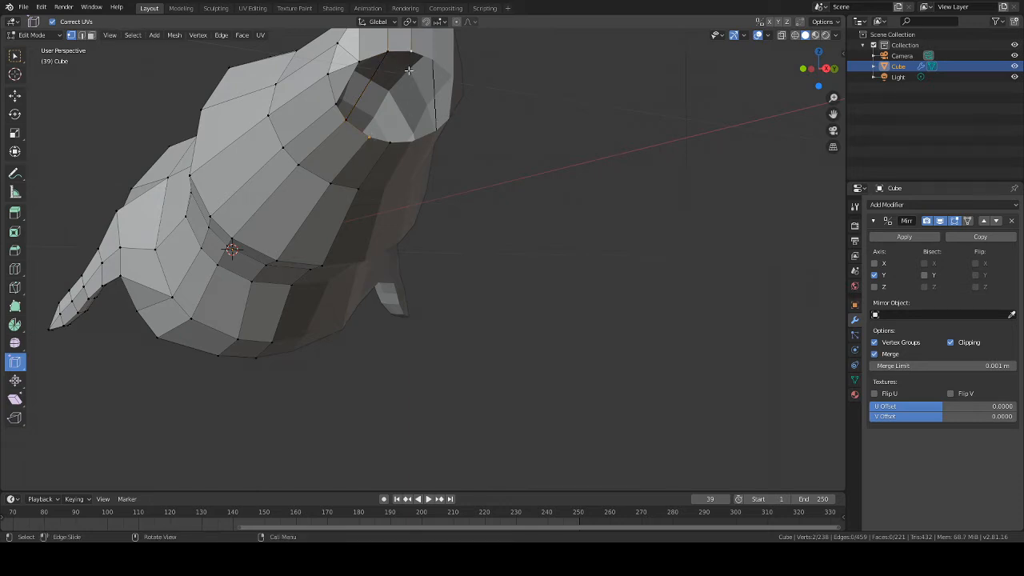
{"action": "key", "text": "f"}
{"action": "left_click", "coordinate": [390, 141]}
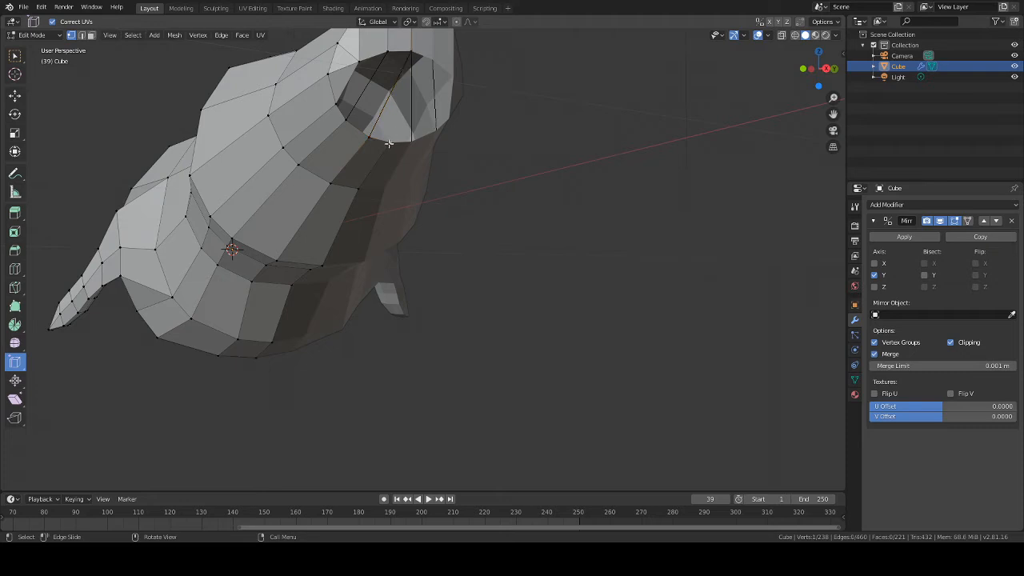
{"action": "left_click", "coordinate": [413, 50], "text": "shift"}
{"action": "key", "text": "f"}
{"action": "left_click", "coordinate": [483, 100]}
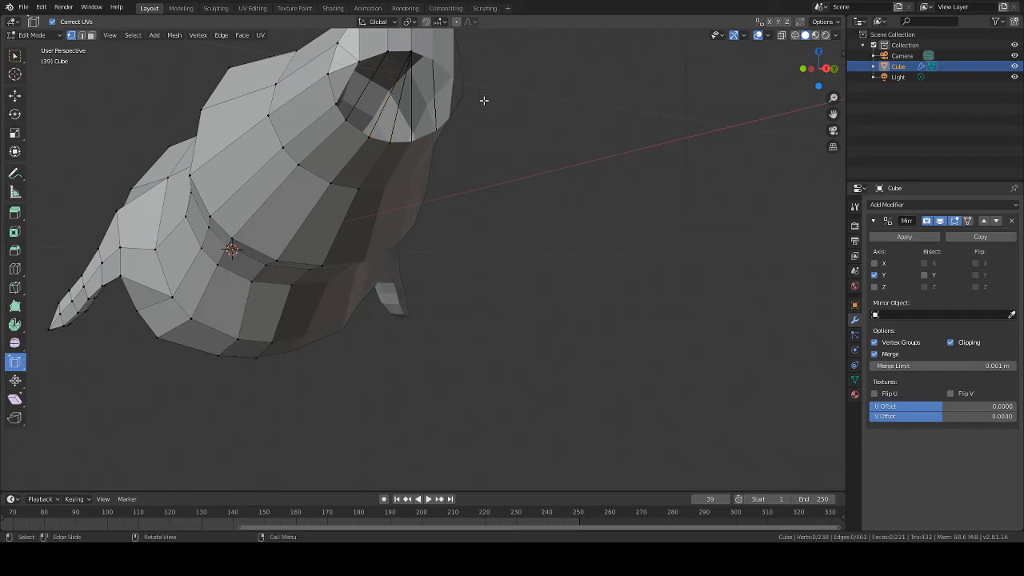
Fill the remaining gaps between the strip's free edge and the lower rim with three faces to close the snout
{"action": "left_click", "coordinate": [390, 141], "text": "shift"}
{"action": "left_click", "coordinate": [364, 137], "text": "shift"}
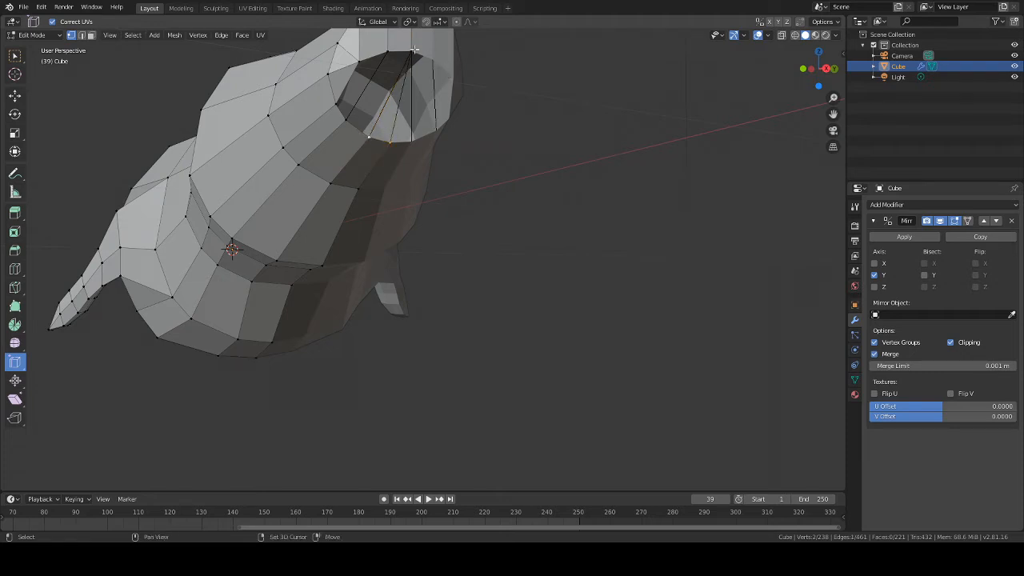
{"action": "key", "text": "f"}
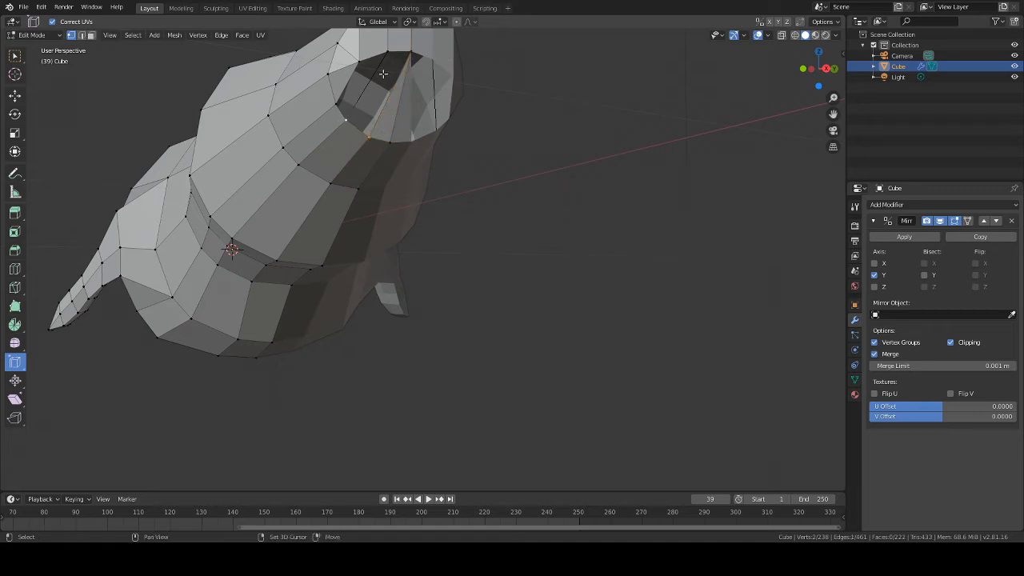
{"action": "key", "text": "f"}
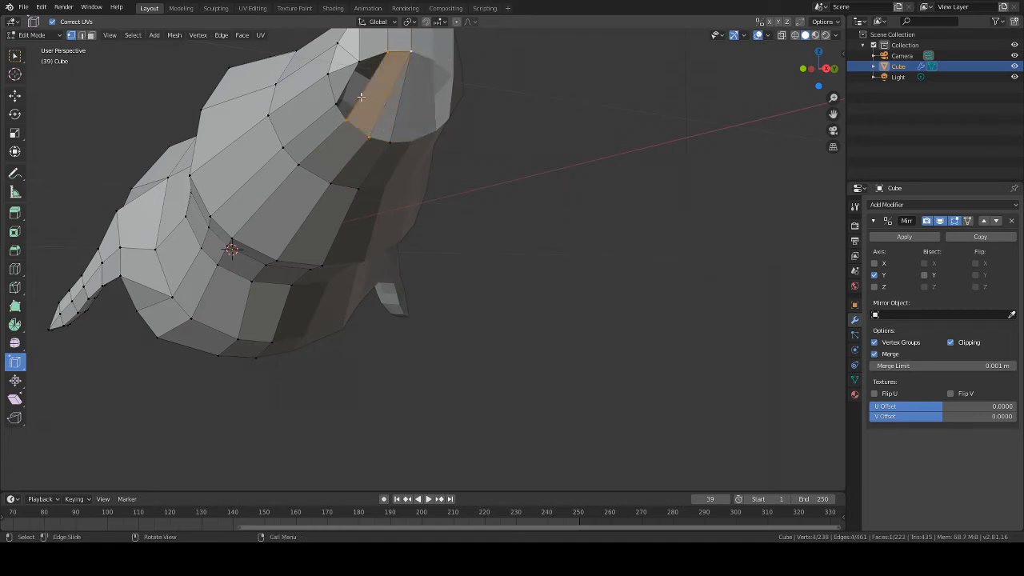
{"action": "left_click", "coordinate": [358, 64], "text": "shift"}
{"action": "left_click", "coordinate": [388, 52], "text": "shift"}
{"action": "key", "text": "f"}
Clear the selection and save the file
{"action": "left_click", "coordinate": [547, 121]}
{"action": "middle_click_drag", "start_coordinate": [548, 121], "coordinate": [471, 164]}
{"action": "scroll", "coordinate": [642, 138], "scroll_direction": "down", "scroll_amount": 8}
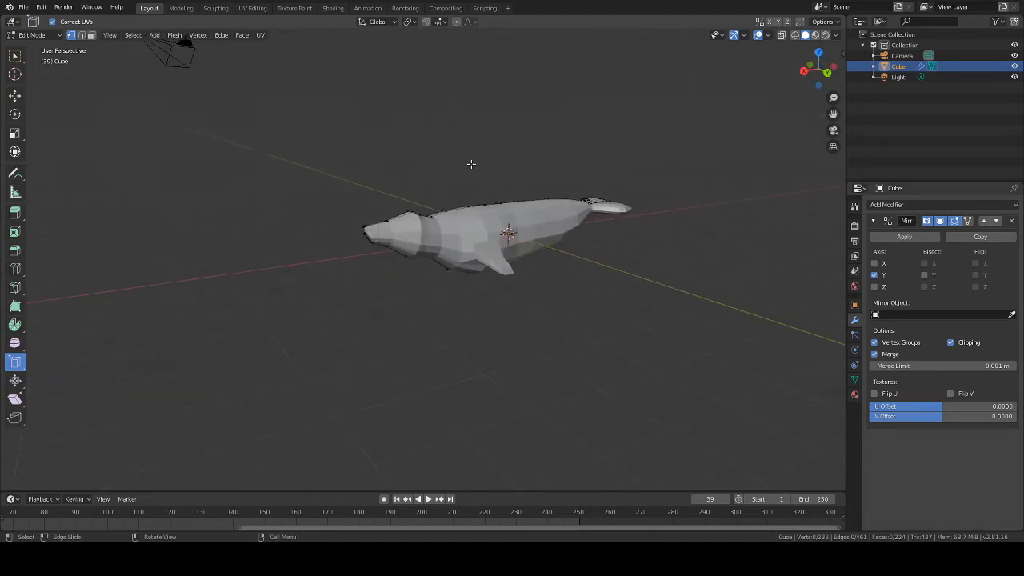
{"action": "left_click", "coordinate": [23, 7]}
{"action": "left_click", "coordinate": [45, 75]}
Examine the closed snout and the whole whale's shape from the front, above and the side
{"action": "middle_click_drag", "start_coordinate": [701, 111], "coordinate": [509, 116]}
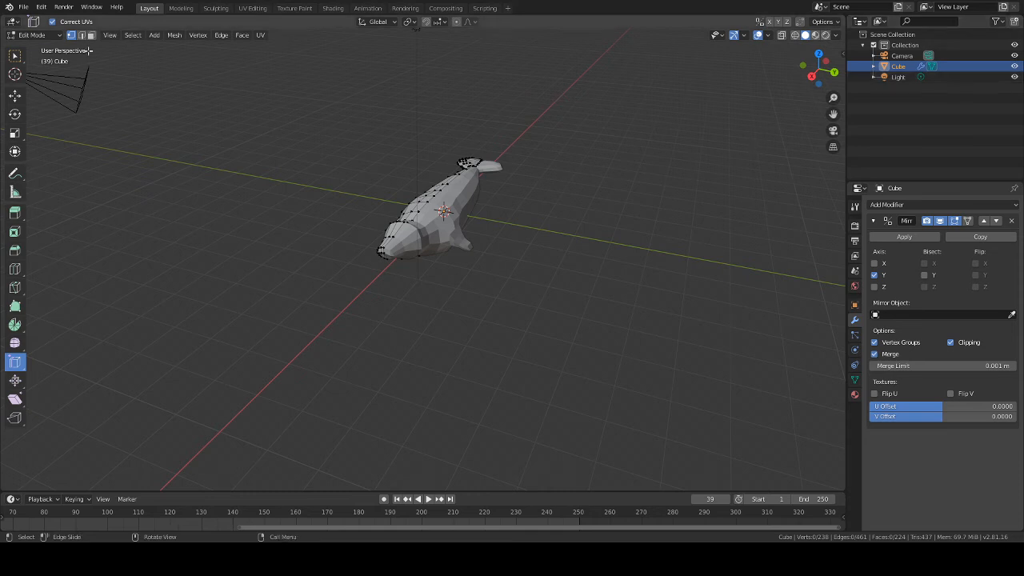
{"action": "middle_click_drag", "start_coordinate": [277, 143], "coordinate": [366, 133]}
{"action": "scroll", "coordinate": [504, 156], "scroll_direction": "up", "scroll_amount": 5}
{"action": "middle_click_drag", "start_coordinate": [521, 163], "coordinate": [406, 222]}
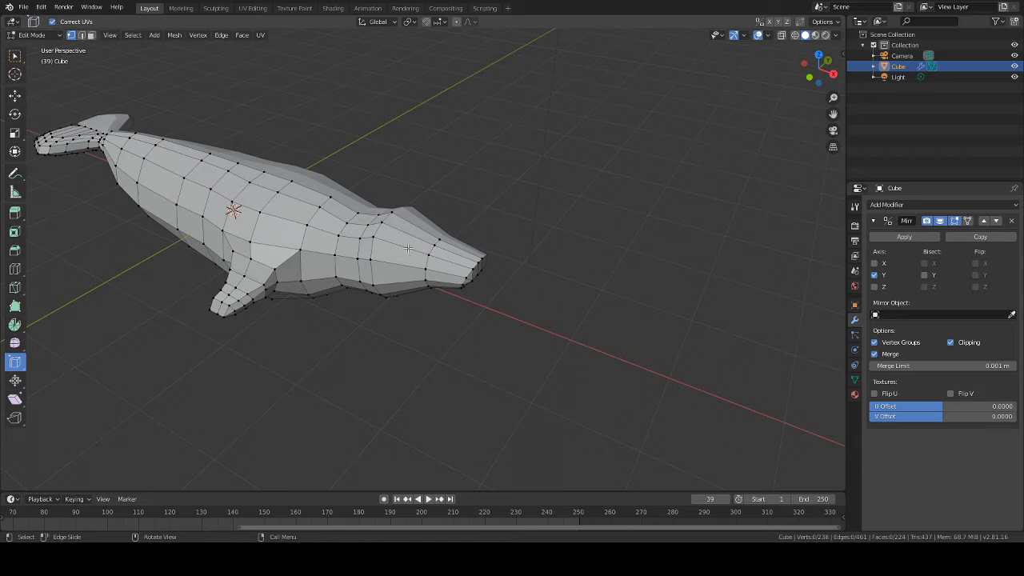
{"action": "middle_click_drag", "start_coordinate": [406, 251], "coordinate": [417, 224]}
{"action": "scroll", "coordinate": [492, 212], "scroll_direction": "up", "scroll_amount": 3}
{"action": "middle_click_drag", "start_coordinate": [482, 202], "coordinate": [538, 196]}
{"action": "scroll", "coordinate": [528, 200], "scroll_direction": "down", "scroll_amount": 3}
{"action": "mouse_move", "coordinate": [304, 164]}
{"action": "middle_mouse_down"}
{"action": "mouse_move", "coordinate": [322, 162]}
{"action": "mouse_move", "coordinate": [281, 153]}
{"action": "mouse_move", "coordinate": [553, 135]}
{"action": "mouse_move", "coordinate": [219, 176]}
{"action": "middle_mouse_up"}
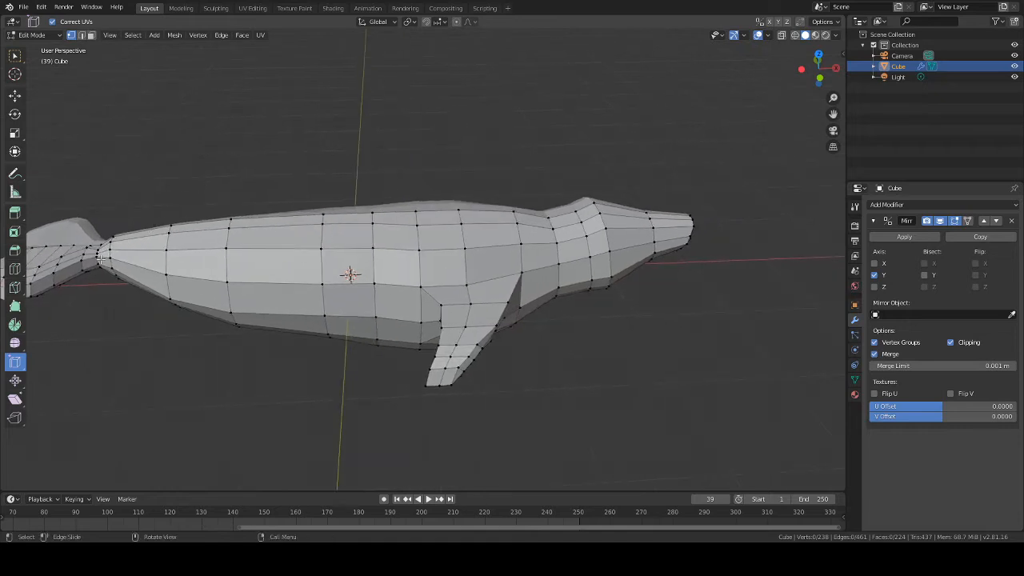
{"action": "middle_click_drag", "start_coordinate": [741, 176], "coordinate": [448, 171]}
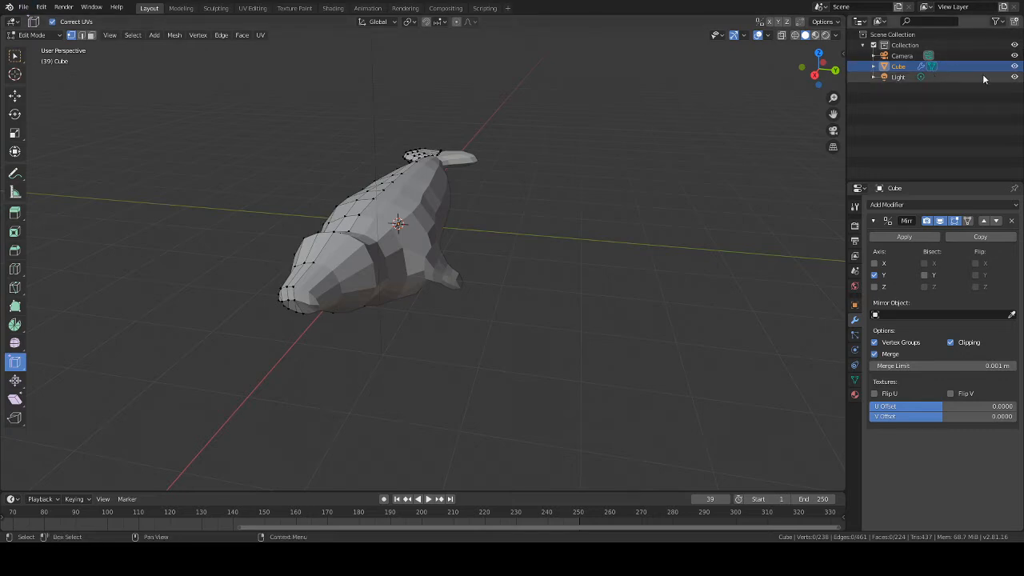
Save the file again
{"action": "left_click", "coordinate": [23, 8]}
{"action": "left_click", "coordinate": [37, 77]}
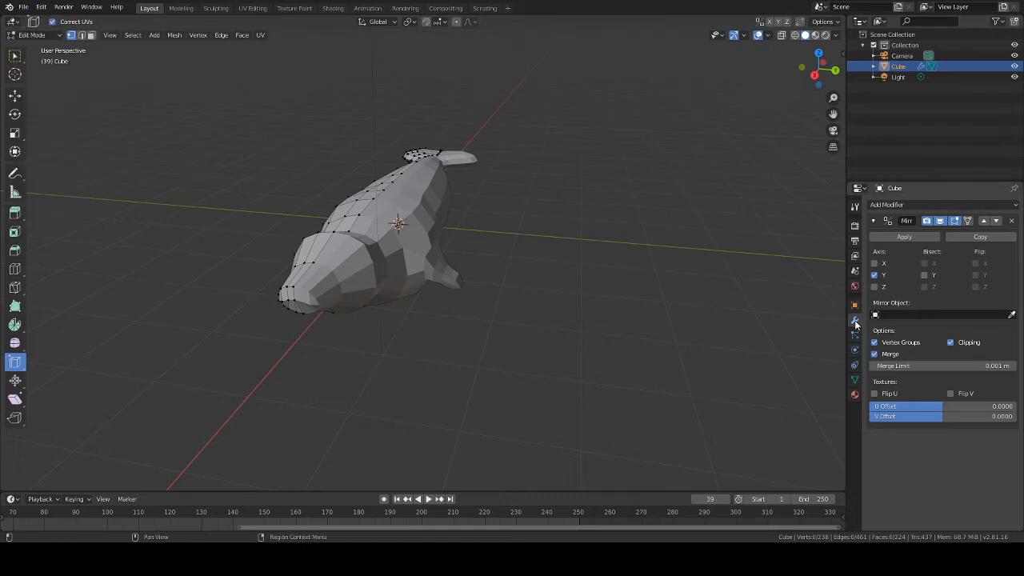
Add a Subdivision Surface modifier to the whale with the viewport subdivisions set to 3
{"action": "left_click", "coordinate": [892, 205]}
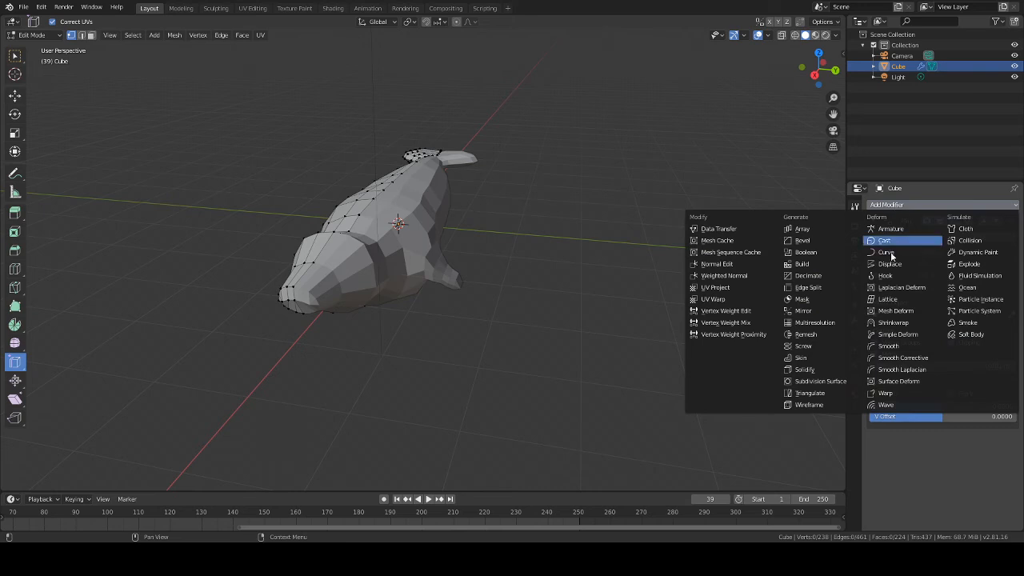
{"action": "left_click", "coordinate": [822, 383]}
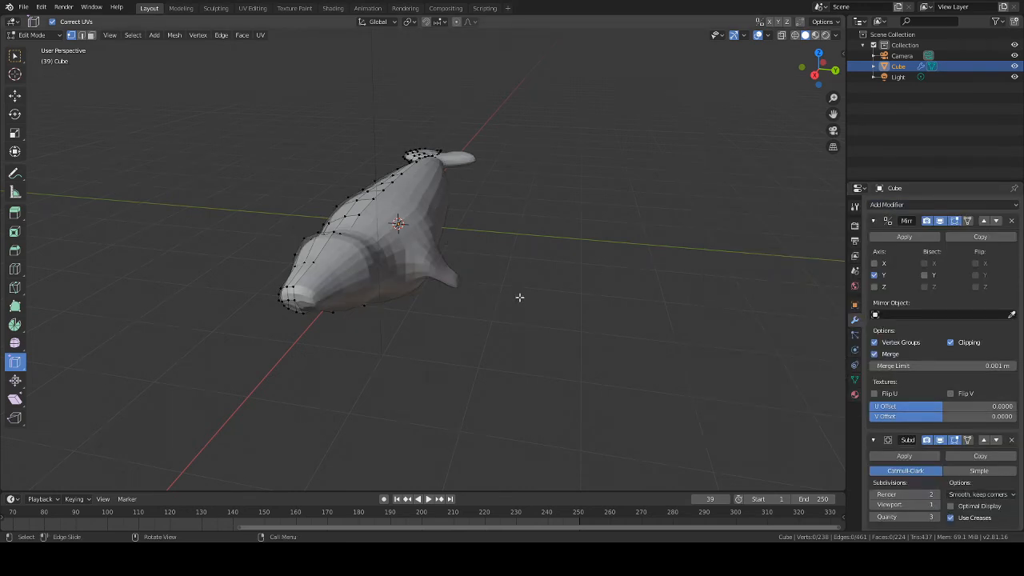
{"action": "scroll", "coordinate": [519, 296], "scroll_direction": "up", "scroll_amount": 1}
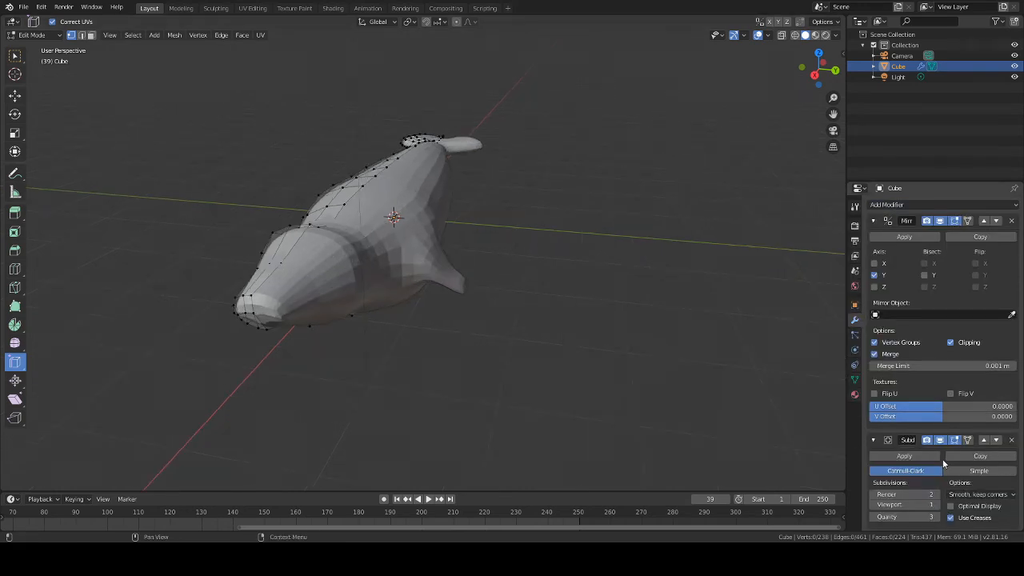
{"action": "left_click", "coordinate": [938, 507]}
Switch to Object Mode, deselect the whale and examine the smoothed body from the side
{"action": "left_click", "coordinate": [36, 34]}
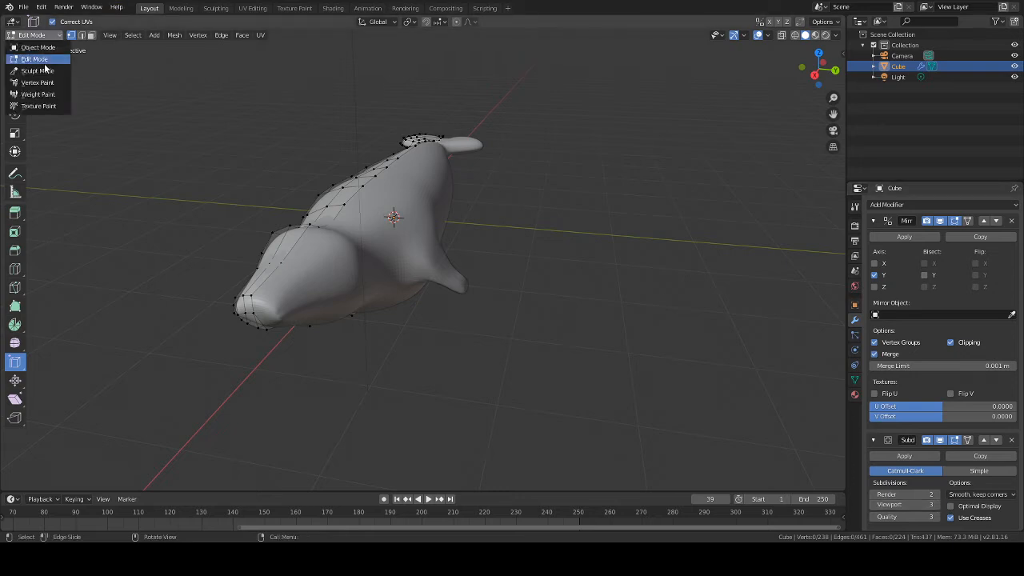
{"action": "left_click", "coordinate": [35, 53]}
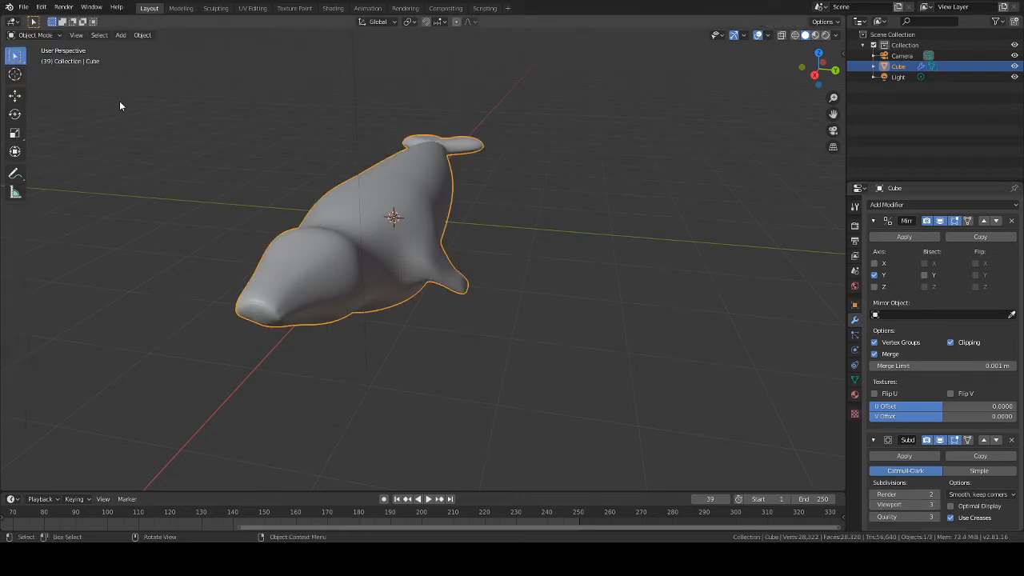
{"action": "scroll", "coordinate": [568, 262], "scroll_direction": "down", "scroll_amount": 2}
{"action": "left_click", "coordinate": [548, 244]}
{"action": "middle_click_drag", "start_coordinate": [547, 244], "coordinate": [480, 280]}
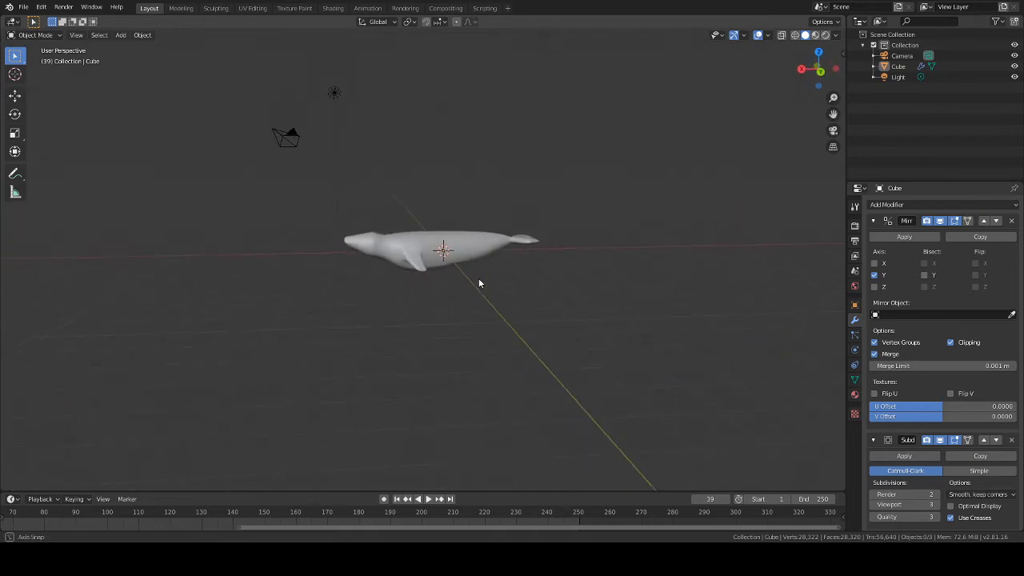
{"action": "scroll", "coordinate": [480, 282], "scroll_direction": "up", "scroll_amount": 3}
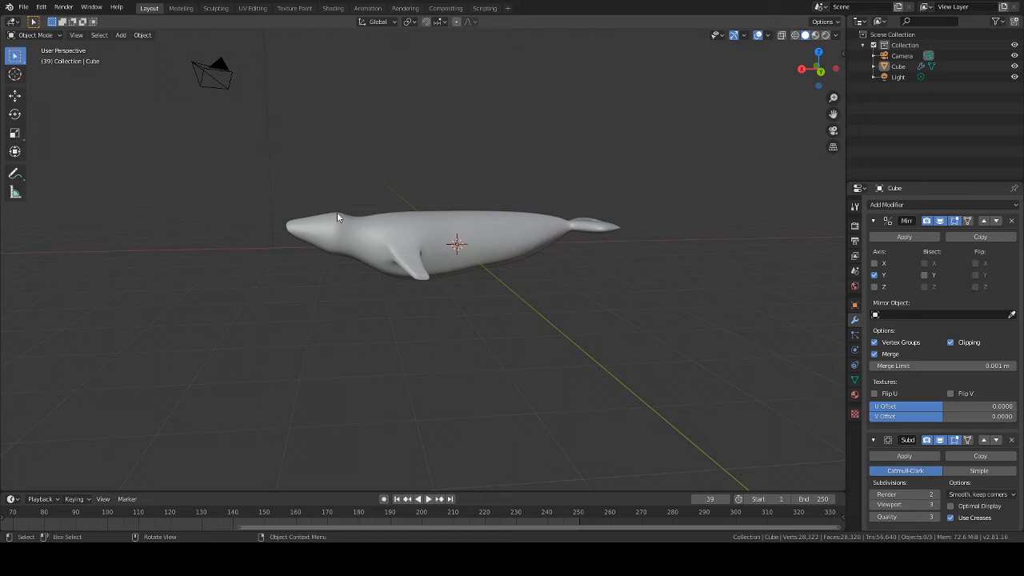
Return to Edit Mode, lower the viewport subdivisions and remove the Subdivision Surface modifier
{"action": "left_click", "coordinate": [35, 34]}
{"action": "left_click", "coordinate": [32, 49]}
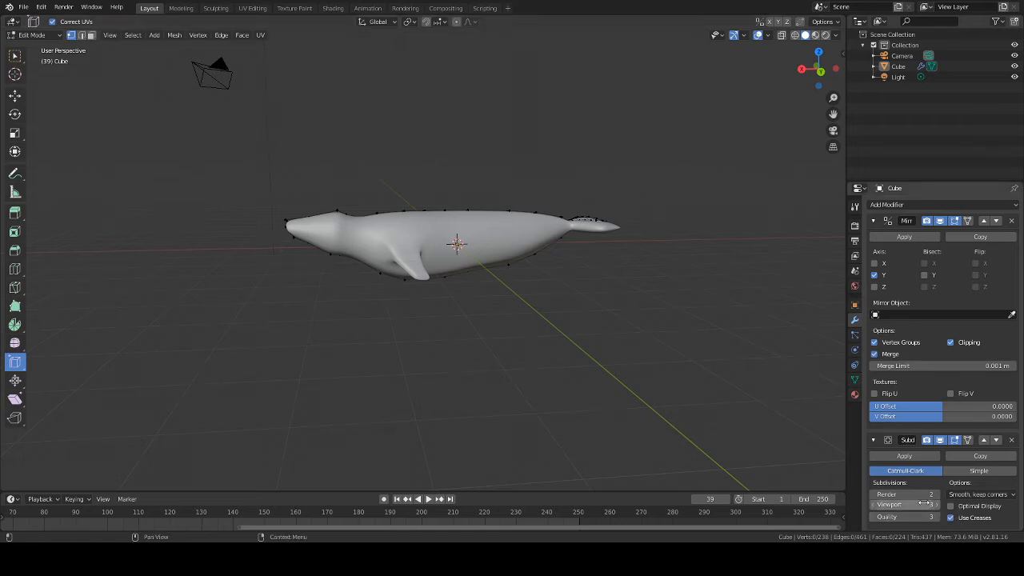
{"action": "left_click_drag", "start_coordinate": [873, 509], "coordinate": [862, 508]}
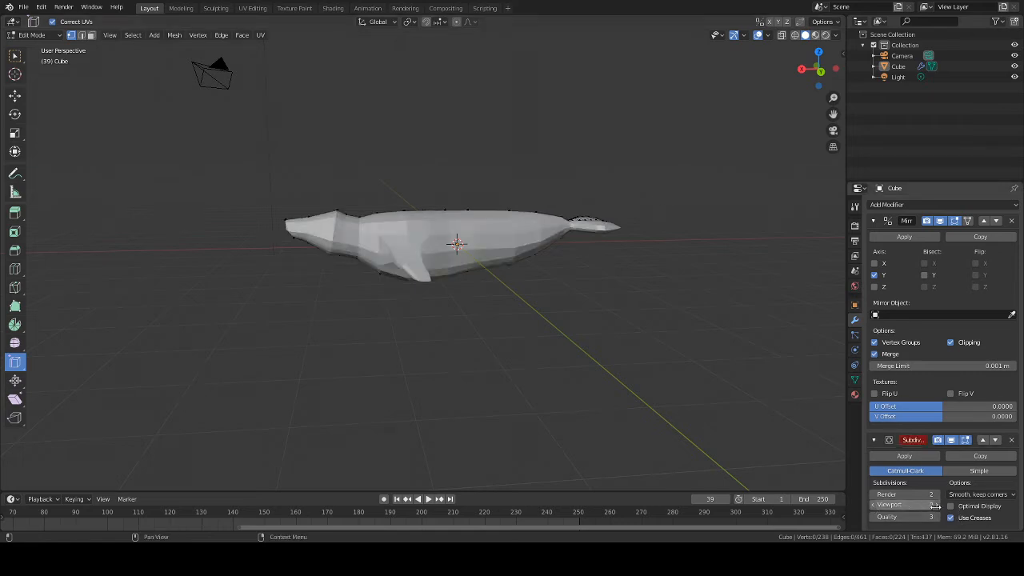
{"action": "left_click", "coordinate": [1011, 439]}
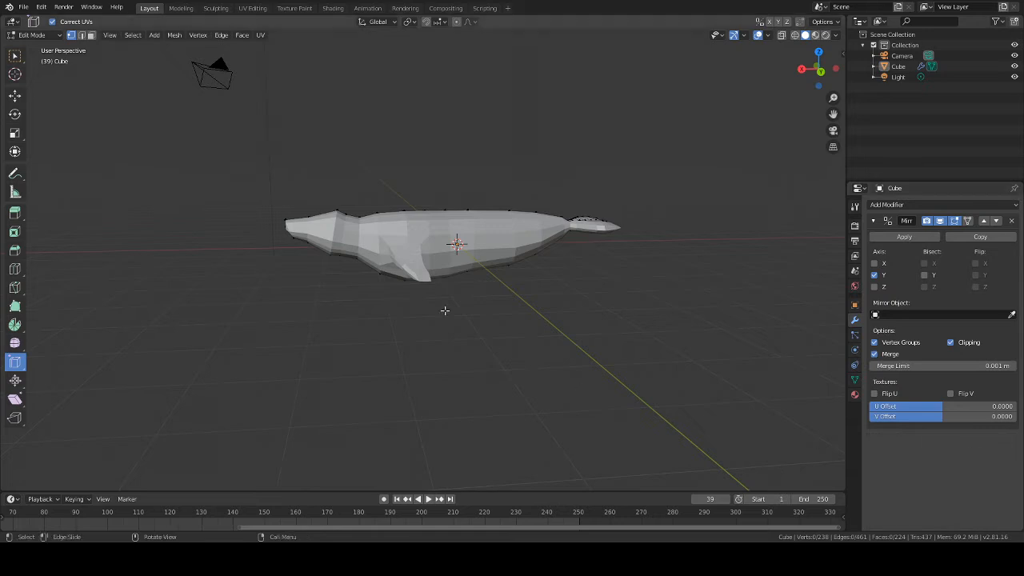
Select the edge loop around the snout just behind its tip and activate the Measure tool
{"action": "middle_click_drag", "start_coordinate": [66, 124], "coordinate": [585, 331]}
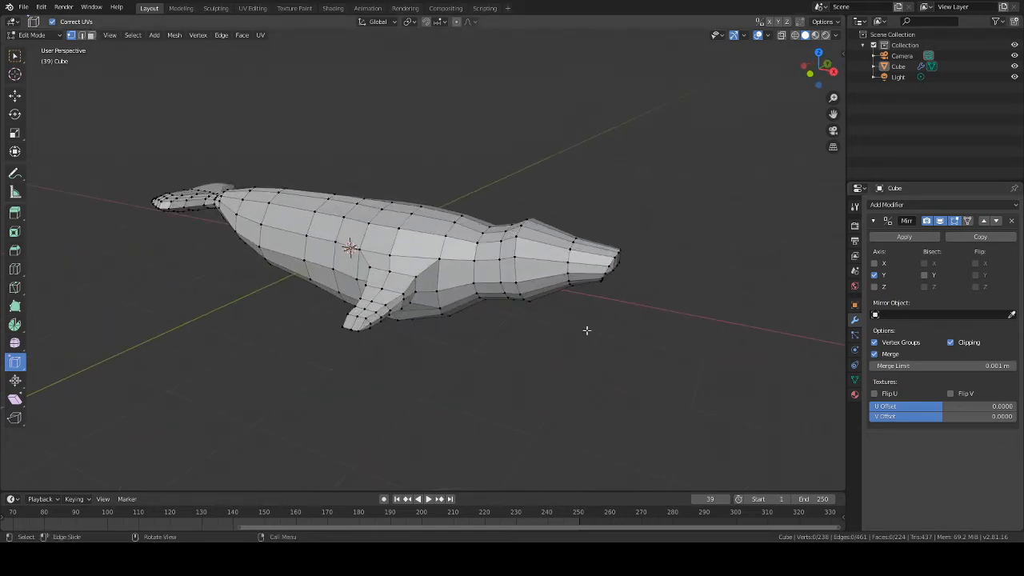
{"action": "left_click_drag", "start_coordinate": [575, 238], "coordinate": [618, 321]}
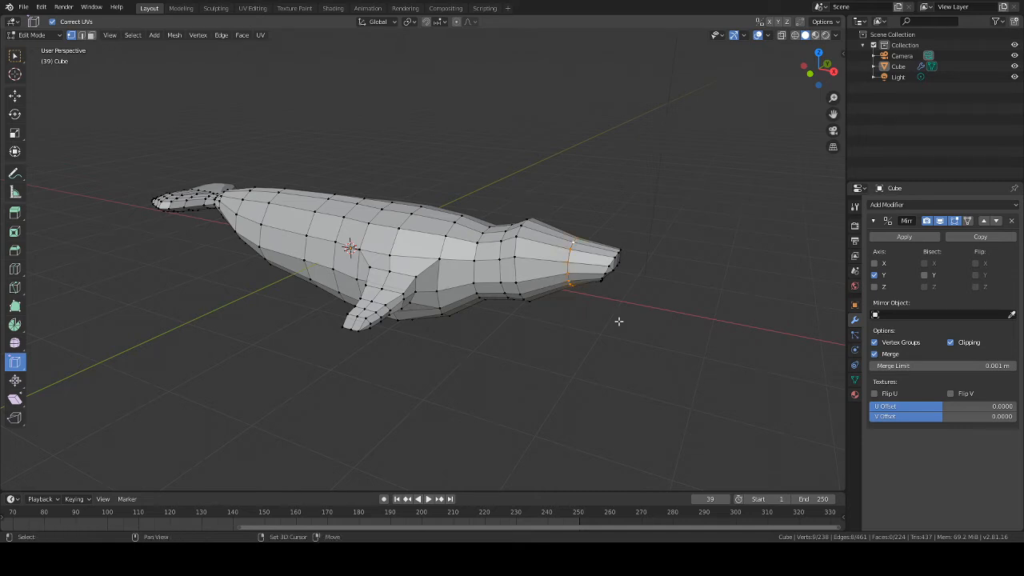
{"action": "key", "text": "shift+space"}
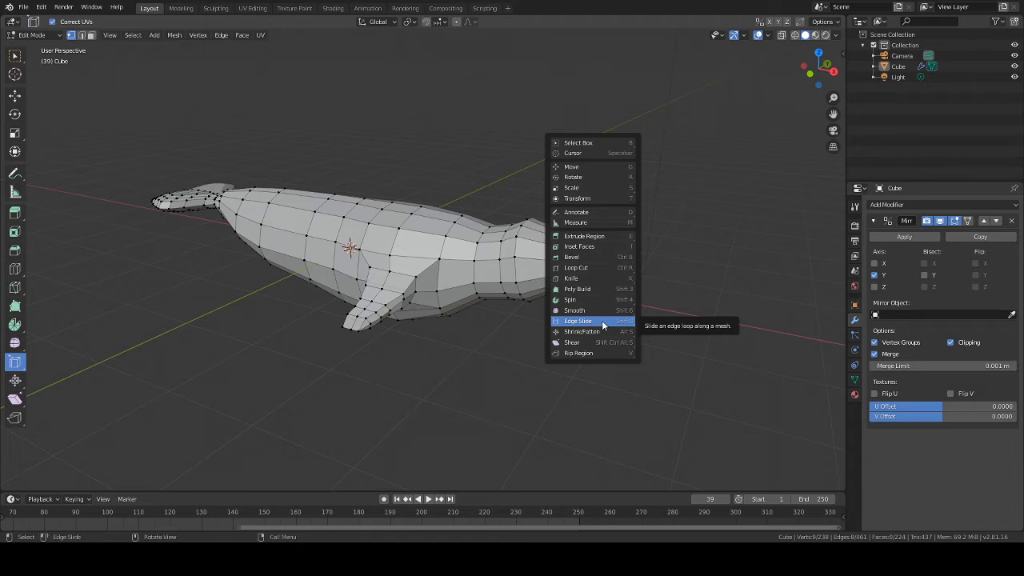
{"action": "key", "text": "m"}
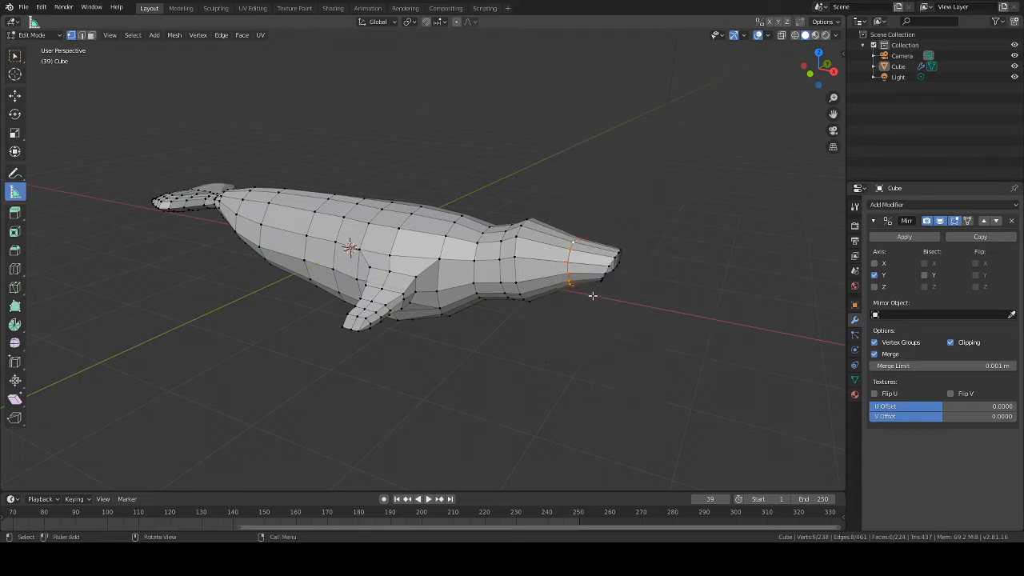
Slide the edge loop behind the snout tip toward the head with Edge Slide and scale it to about 0.91
{"action": "left_click_drag", "start_coordinate": [592, 296], "coordinate": [575, 311]}
{"action": "right_click", "coordinate": [621, 341]}
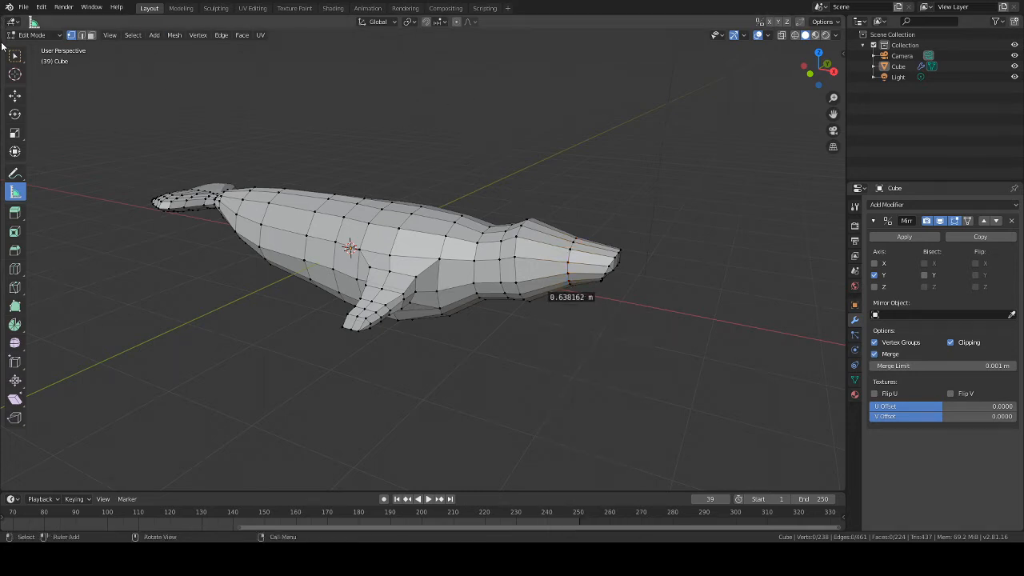
{"action": "key", "text": "w"}
{"action": "left_click", "coordinate": [570, 244], "text": "alt"}
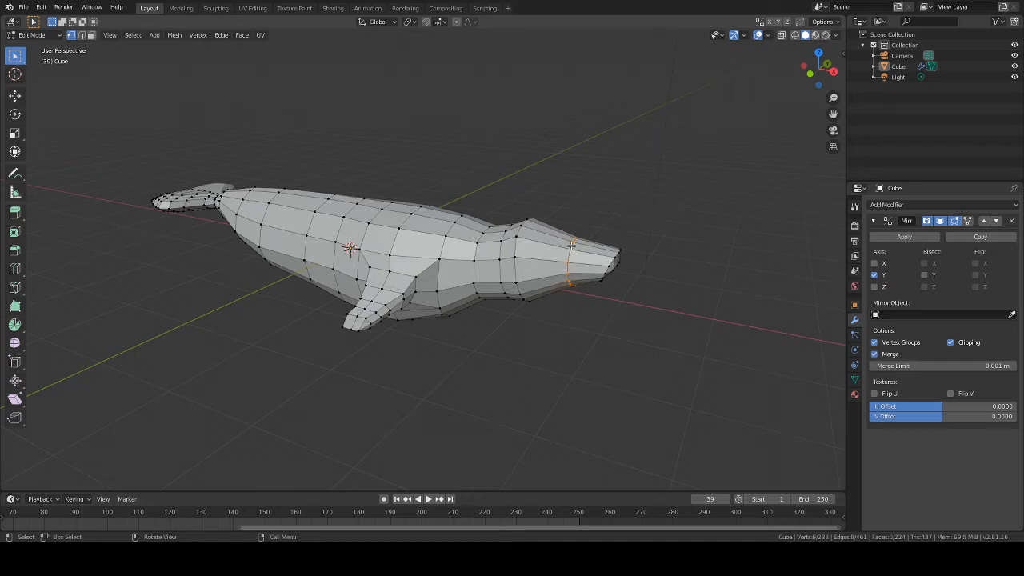
{"action": "key", "text": "shift+space"}
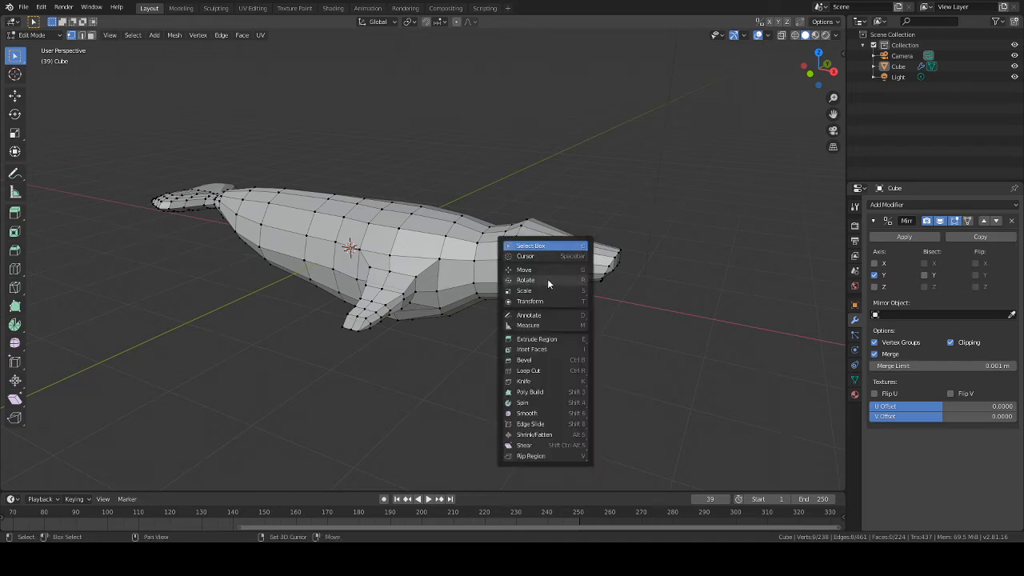
{"action": "left_click", "coordinate": [535, 423]}
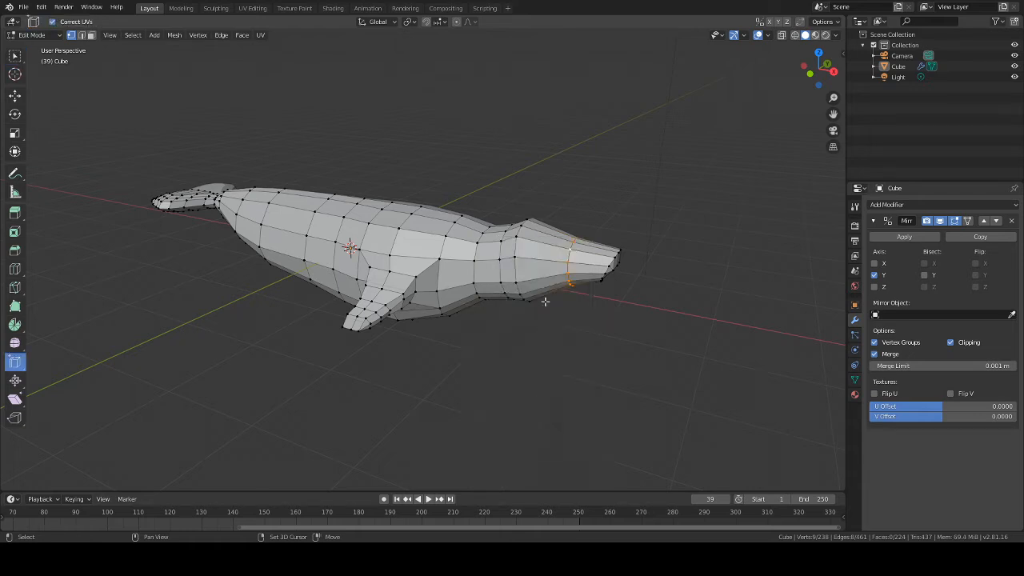
{"action": "left_click_drag", "start_coordinate": [592, 332], "coordinate": [578, 330]}
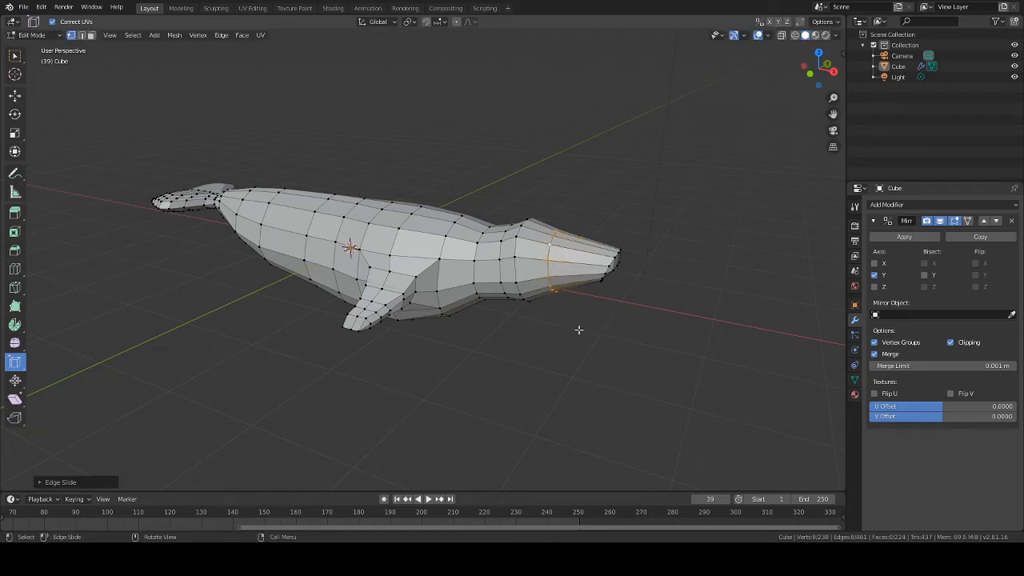
{"action": "key", "text": "s"}
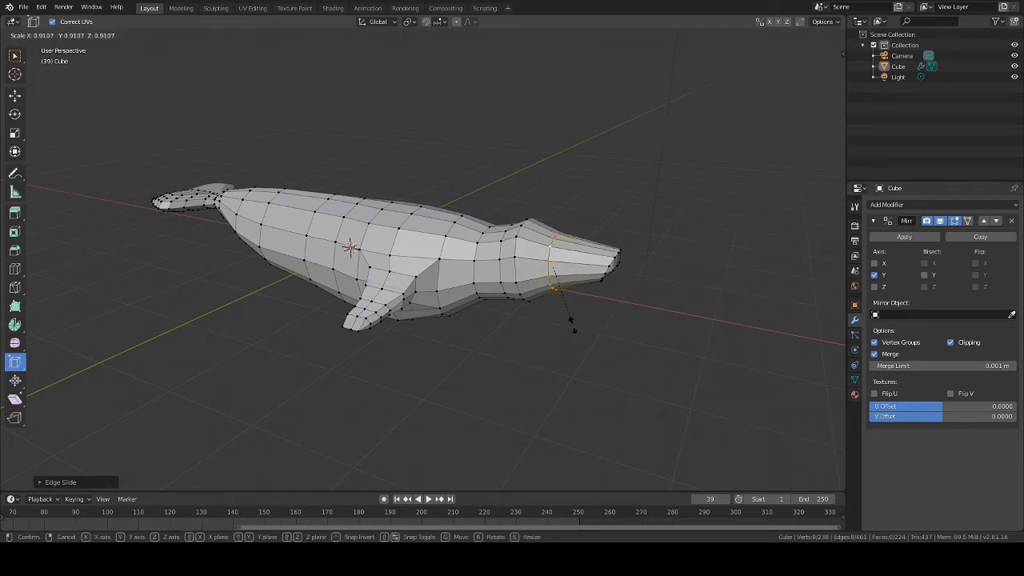
{"action": "left_click", "coordinate": [570, 324]}
Shorten the snout by moving the vertices at its tip about 0.2 m back toward the head along global X
{"action": "middle_click_drag", "start_coordinate": [571, 322], "coordinate": [589, 293]}
{"action": "key", "text": "alt+a"}
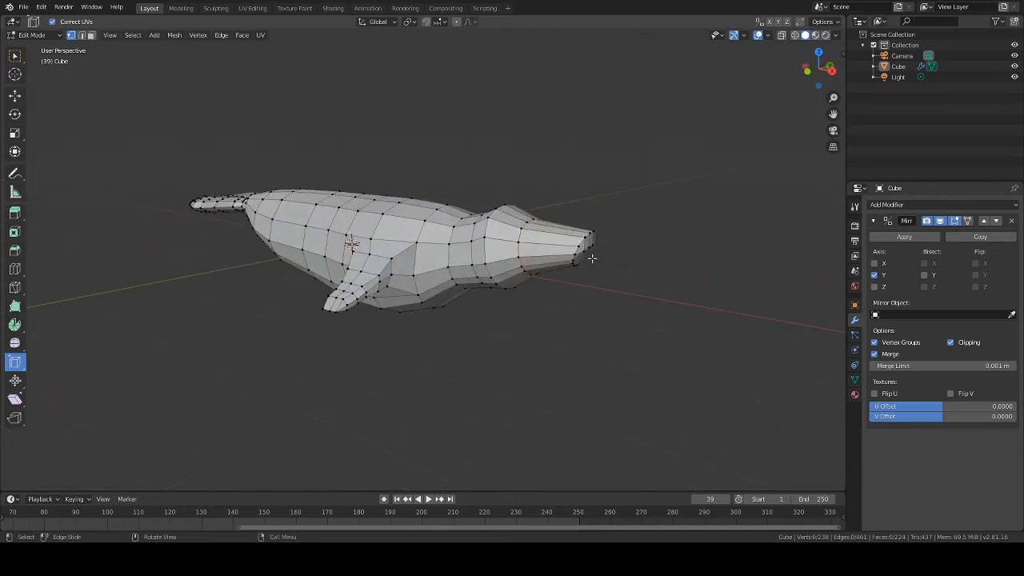
{"action": "key", "text": "c"}
{"action": "left_click_drag", "start_coordinate": [586, 238], "coordinate": [574, 270]}
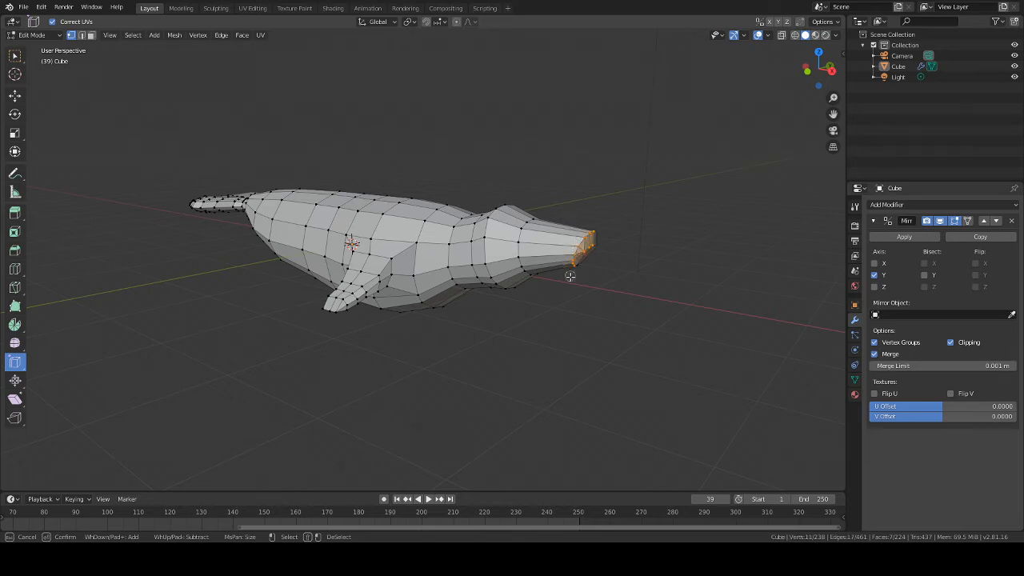
{"action": "key", "text": "Escape"}
{"action": "mouse_move", "coordinate": [603, 251]}
{"action": "middle_mouse_down"}
{"action": "mouse_move", "coordinate": [651, 272]}
{"action": "mouse_move", "coordinate": [680, 265]}
{"action": "mouse_move", "coordinate": [661, 224]}
{"action": "mouse_move", "coordinate": [669, 273]}
{"action": "middle_mouse_up"}
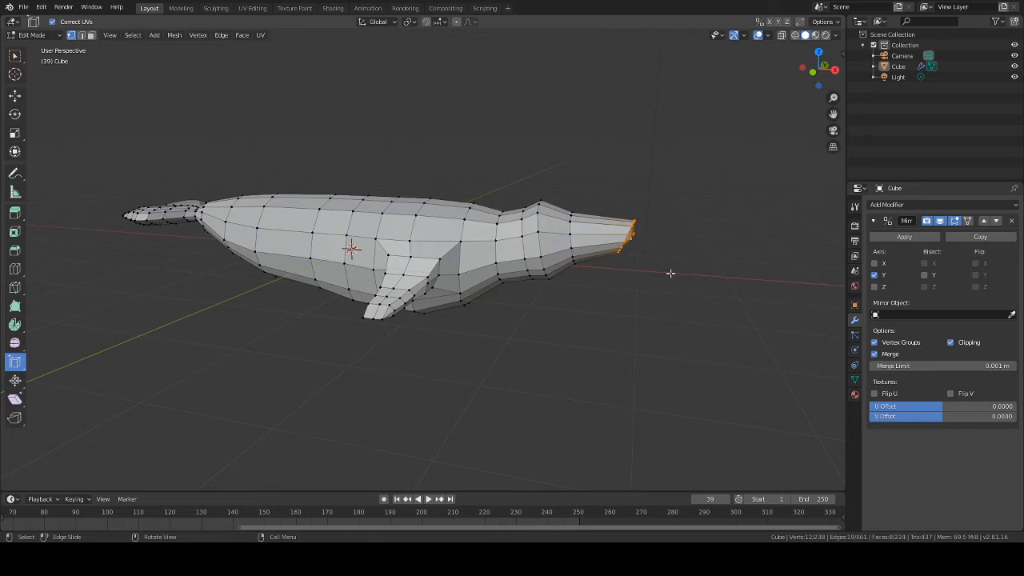
{"action": "key", "text": "g"}
{"action": "key", "text": "x"}
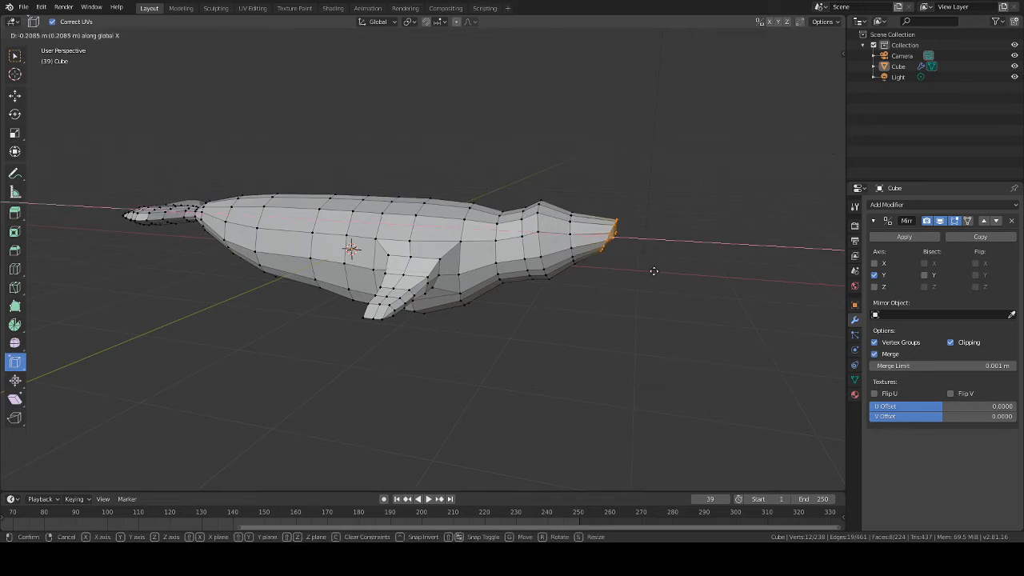
{"action": "left_click", "coordinate": [655, 284]}
{"action": "left_click", "coordinate": [655, 284]}
Scale up the vertical edge loop between the neck crease and the widest part of the head to about 1.15
{"action": "middle_click_drag", "start_coordinate": [677, 285], "coordinate": [508, 299]}
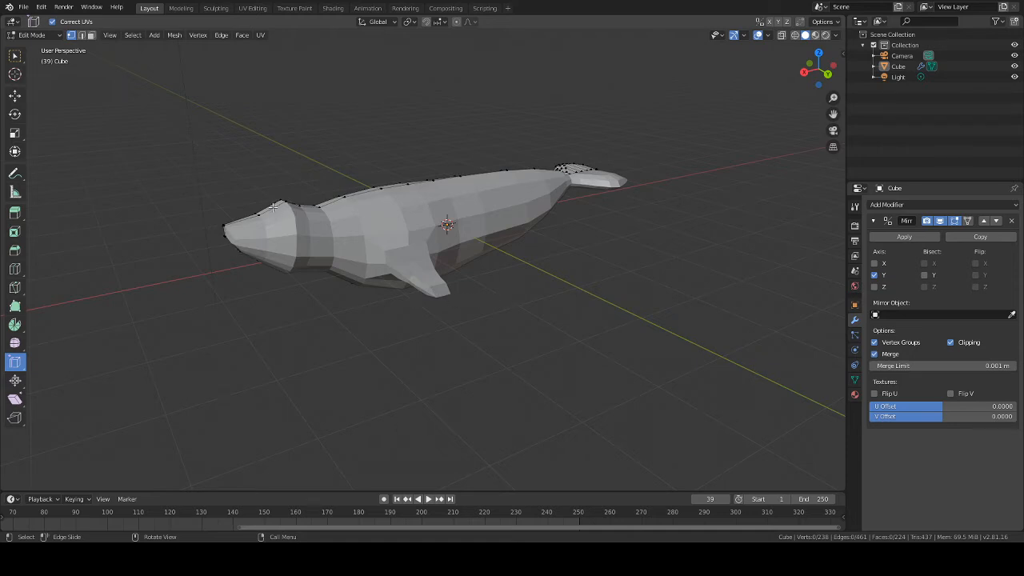
{"action": "middle_click_drag", "start_coordinate": [272, 206], "coordinate": [430, 216]}
{"action": "scroll", "coordinate": [622, 323], "scroll_direction": "up", "scroll_amount": 1}
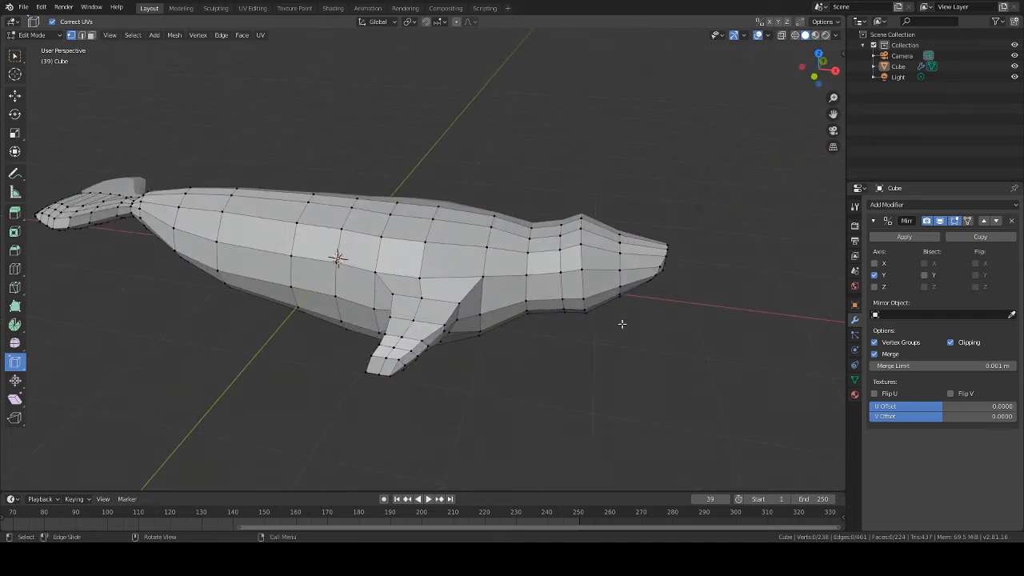
{"action": "middle_click_drag", "start_coordinate": [621, 323], "coordinate": [280, 211]}
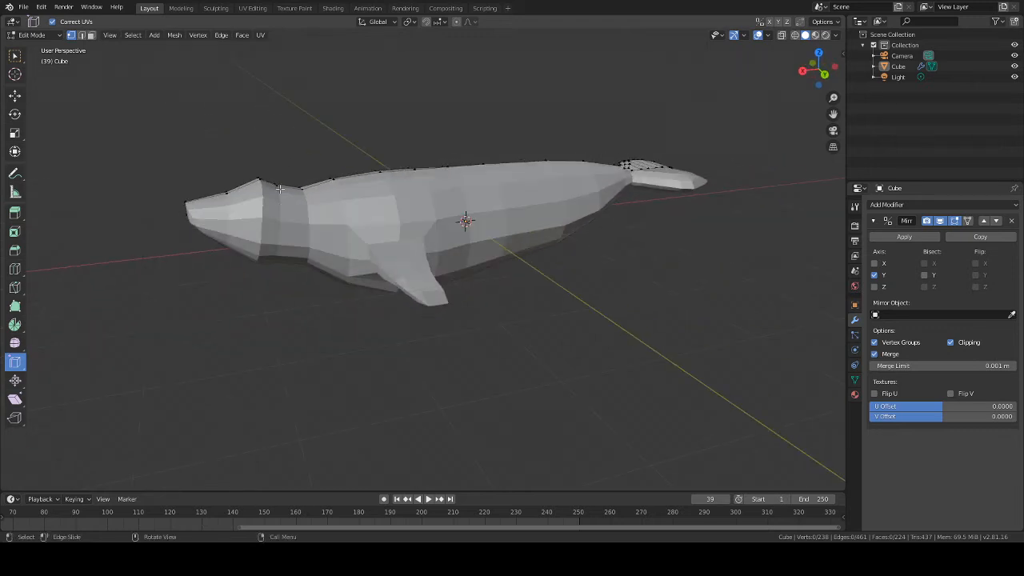
{"action": "middle_click_drag", "start_coordinate": [327, 328], "coordinate": [550, 236]}
{"action": "middle_click_drag", "start_coordinate": [610, 296], "coordinate": [606, 300]}
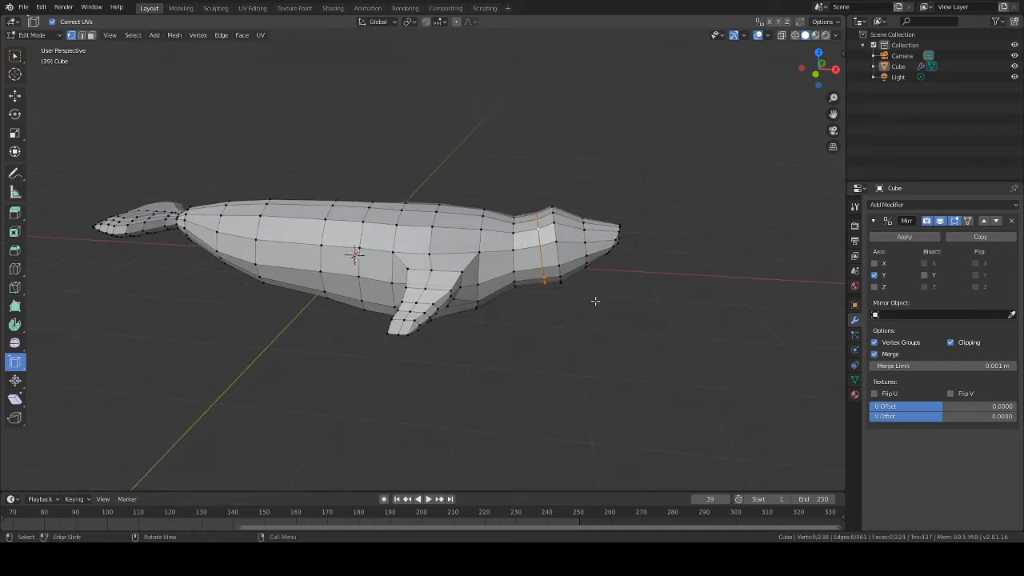
{"action": "key", "text": "s"}
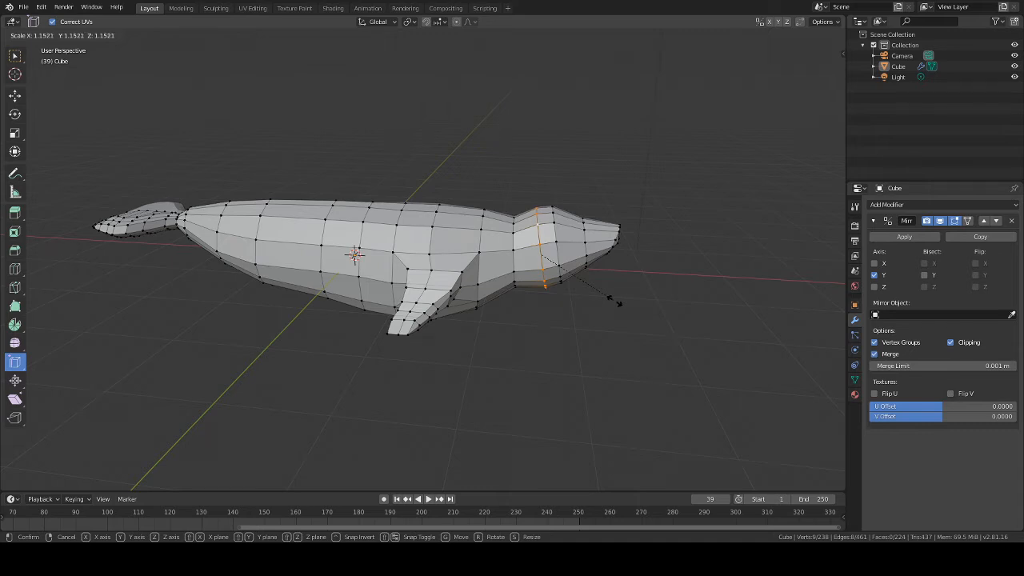
{"action": "left_click", "coordinate": [614, 301]}
Examine the overall whale shape from both sides and the front, near and far, checking the head, neck and body proportions
{"action": "middle_click_drag", "start_coordinate": [635, 323], "coordinate": [644, 273]}
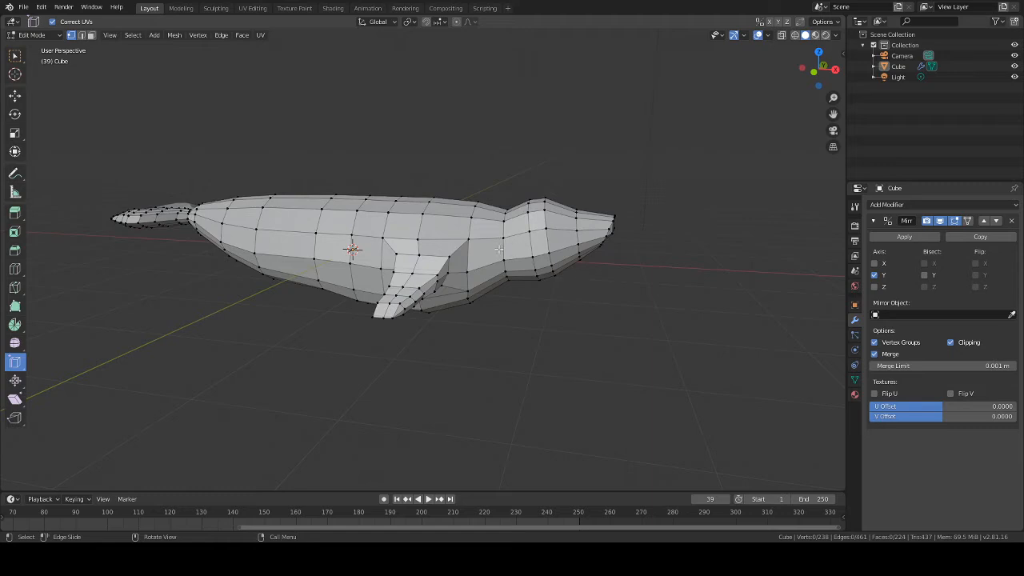
{"action": "middle_click_drag", "start_coordinate": [635, 283], "coordinate": [469, 291]}
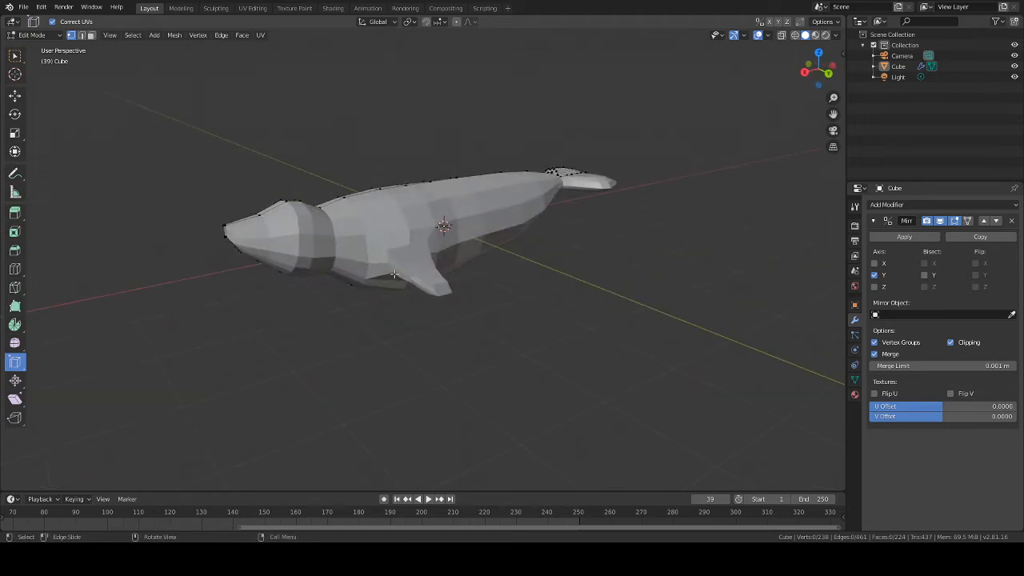
{"action": "middle_click_drag", "start_coordinate": [388, 279], "coordinate": [498, 333]}
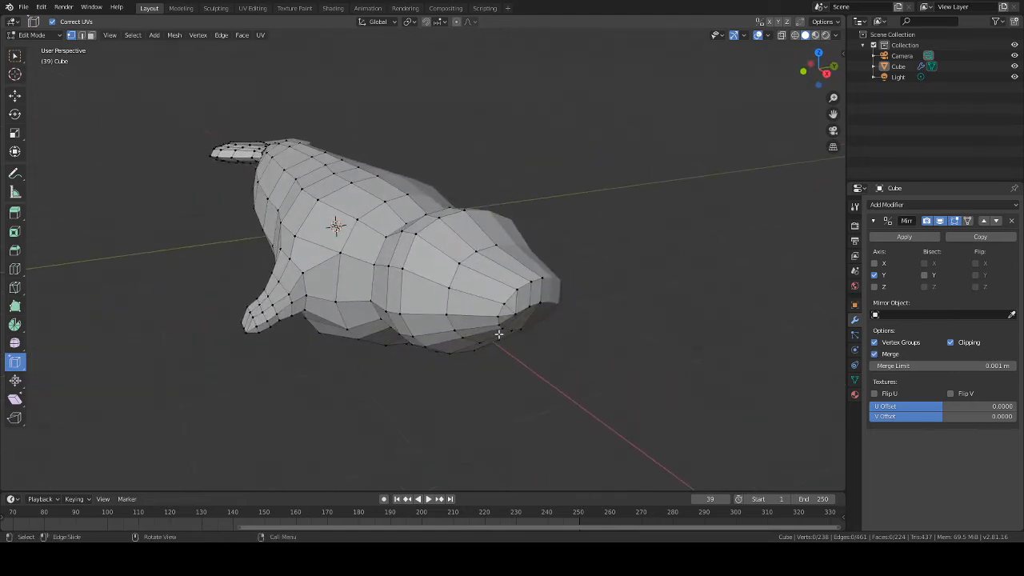
{"action": "scroll", "coordinate": [498, 333], "scroll_direction": "down", "scroll_amount": 2}
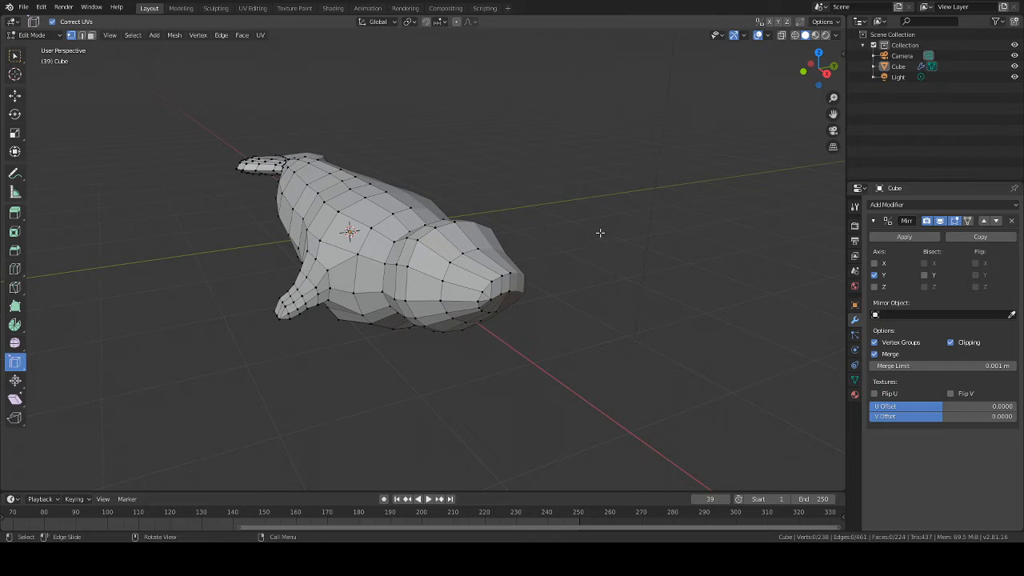
{"action": "key", "text": "a"}
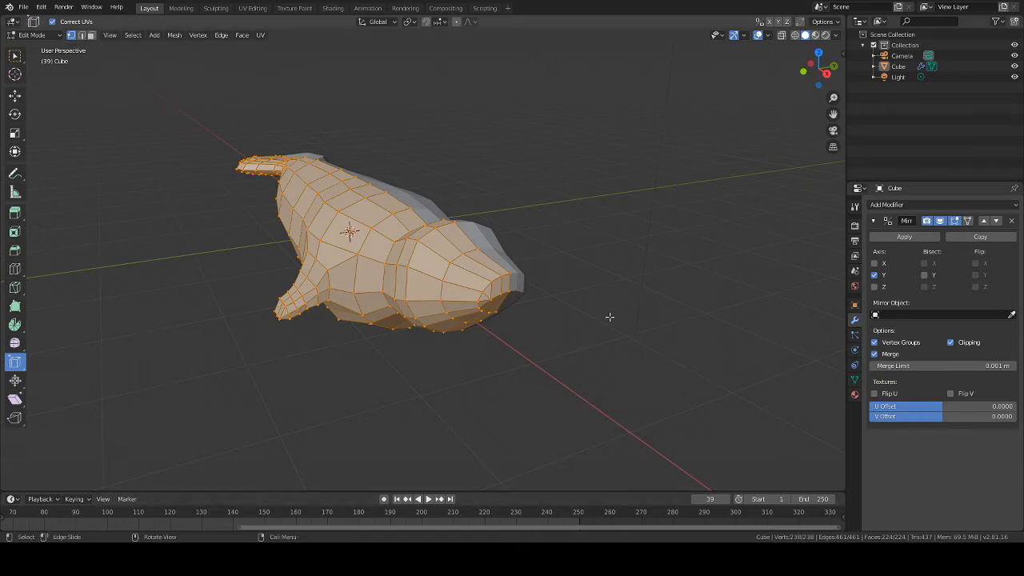
{"action": "key", "text": "alt+a"}
{"action": "middle_click_drag", "start_coordinate": [637, 263], "coordinate": [564, 260]}
{"action": "scroll", "coordinate": [635, 231], "scroll_direction": "down", "scroll_amount": 4}
{"action": "key", "text": "a"}
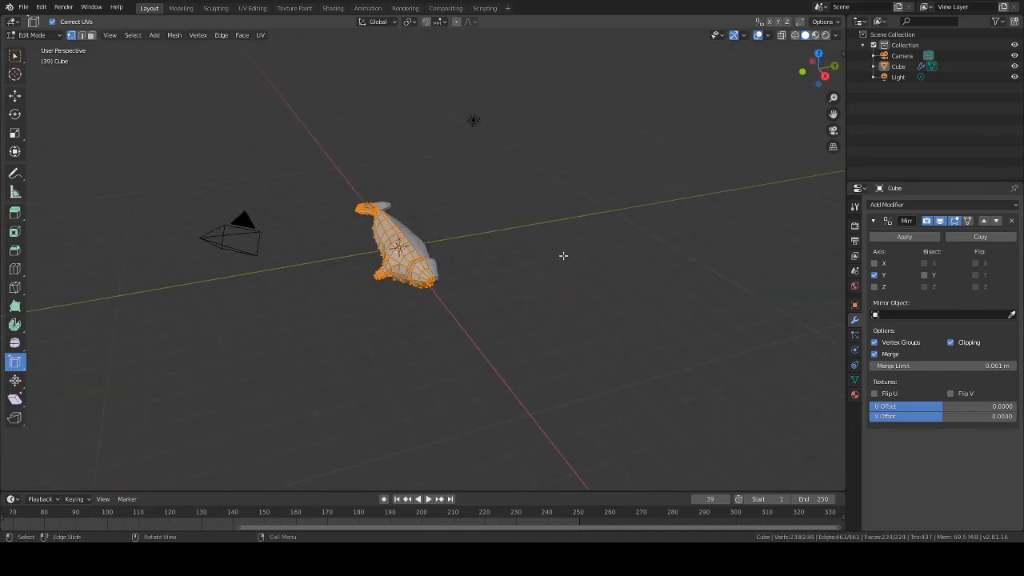
{"action": "key", "text": "alt+a"}
{"action": "scroll", "coordinate": [562, 253], "scroll_direction": "up", "scroll_amount": 3}
{"action": "middle_click_drag", "start_coordinate": [576, 206], "coordinate": [459, 245]}
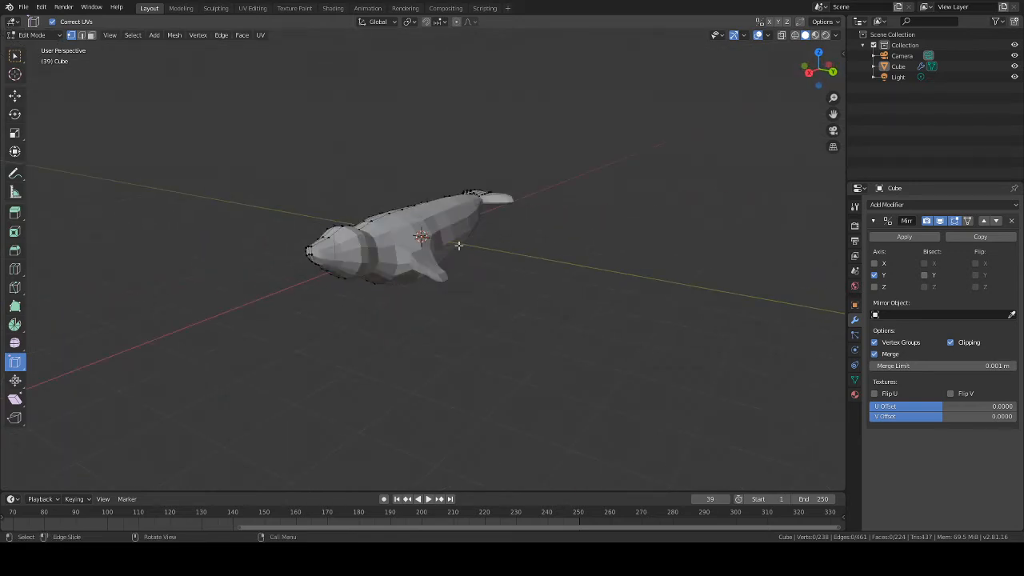
{"action": "scroll", "coordinate": [489, 237], "scroll_direction": "up", "scroll_amount": 5}
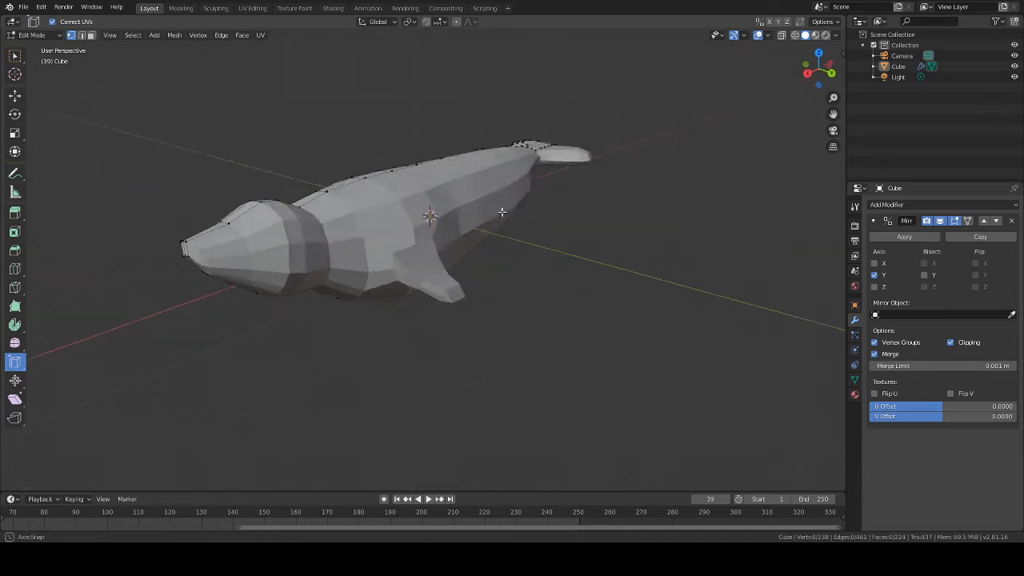
{"action": "middle_click_drag", "start_coordinate": [500, 213], "coordinate": [295, 195]}
{"action": "scroll", "coordinate": [336, 216], "scroll_direction": "down", "scroll_amount": 2}
{"action": "middle_click_drag", "start_coordinate": [432, 267], "coordinate": [365, 256]}
{"action": "scroll", "coordinate": [380, 276], "scroll_direction": "down", "scroll_amount": 1}
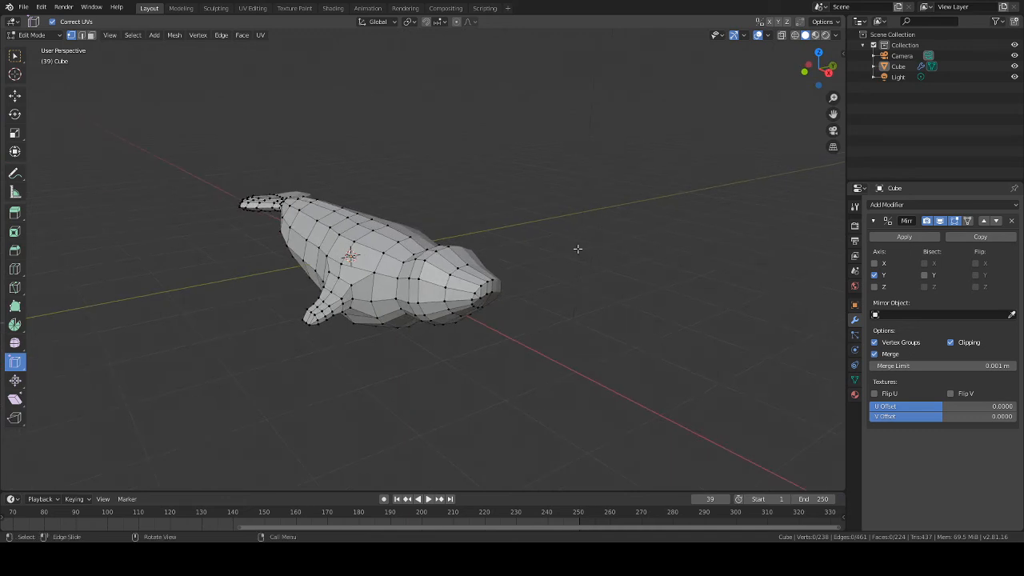
{"action": "middle_click_drag", "start_coordinate": [548, 249], "coordinate": [599, 249]}
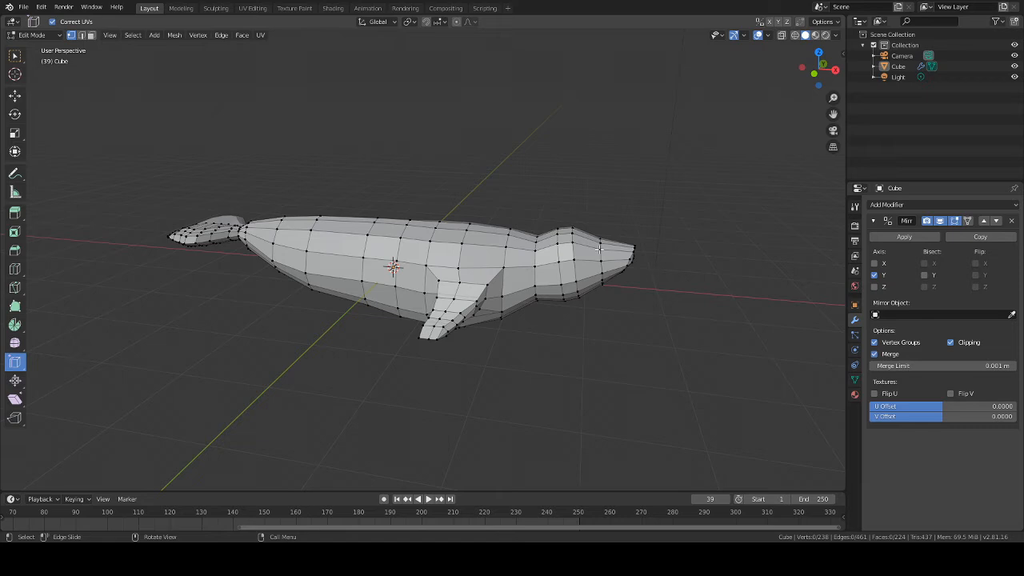
{"action": "mouse_move", "coordinate": [649, 269]}
{"action": "middle_mouse_down"}
{"action": "mouse_move", "coordinate": [656, 283]}
{"action": "mouse_move", "coordinate": [646, 277]}
{"action": "middle_mouse_up"}
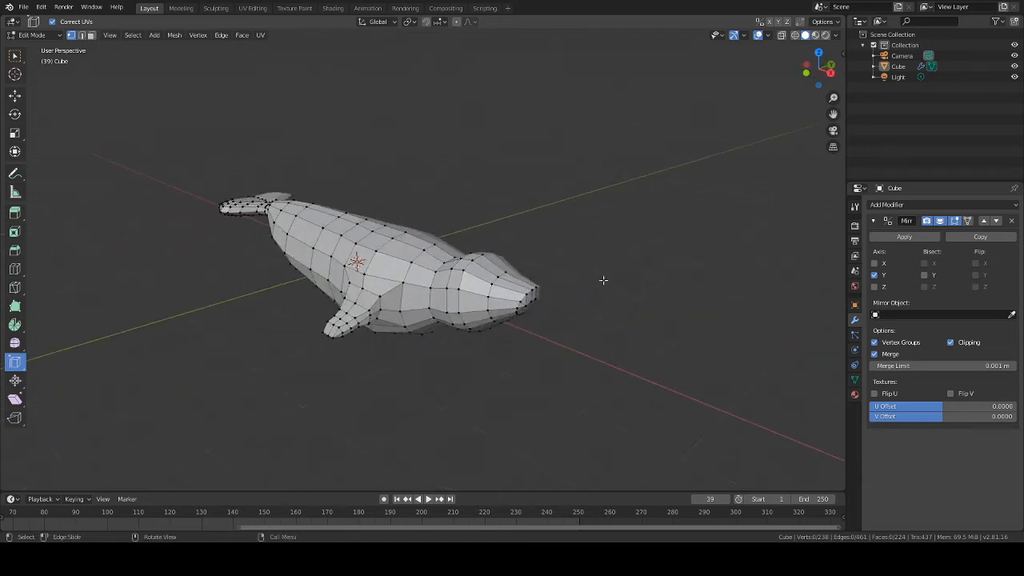
Select the row of vertices along the flipper's thin rear edge and move them slightly along global X
{"action": "middle_click_drag", "start_coordinate": [507, 234], "coordinate": [475, 253]}
{"action": "scroll", "coordinate": [476, 253], "scroll_direction": "up", "scroll_amount": 5}
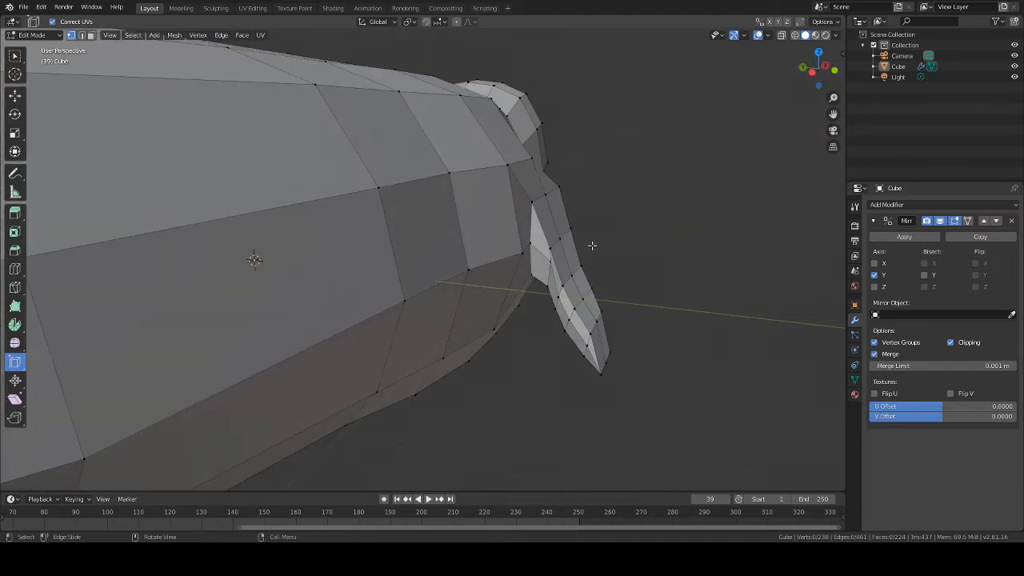
{"action": "middle_click_drag", "start_coordinate": [591, 244], "coordinate": [381, 311]}
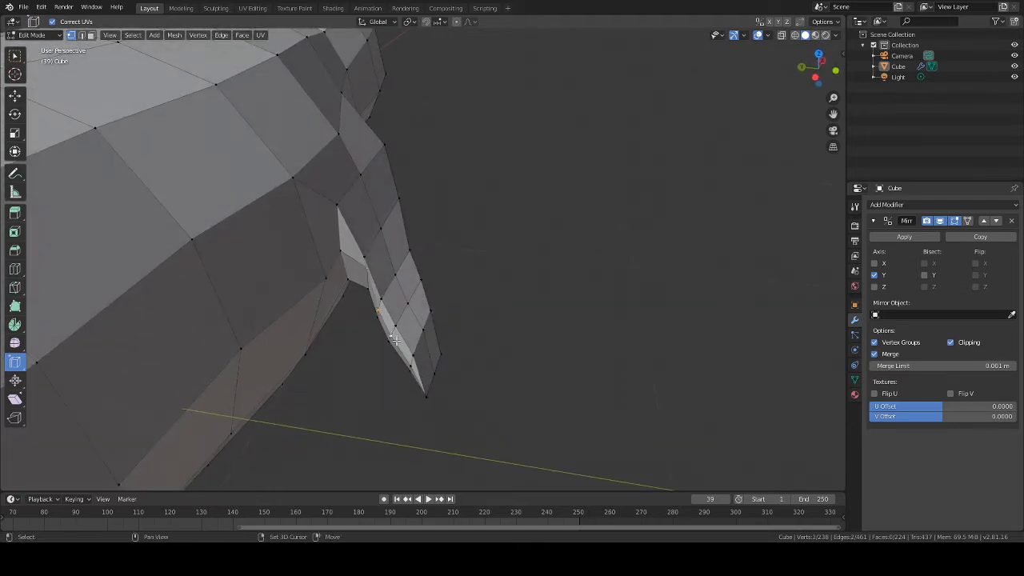
{"action": "left_click", "coordinate": [413, 370], "text": "shift"}
{"action": "middle_click_drag", "start_coordinate": [448, 372], "coordinate": [447, 338]}
{"action": "key", "text": "g"}
{"action": "key", "text": "x"}
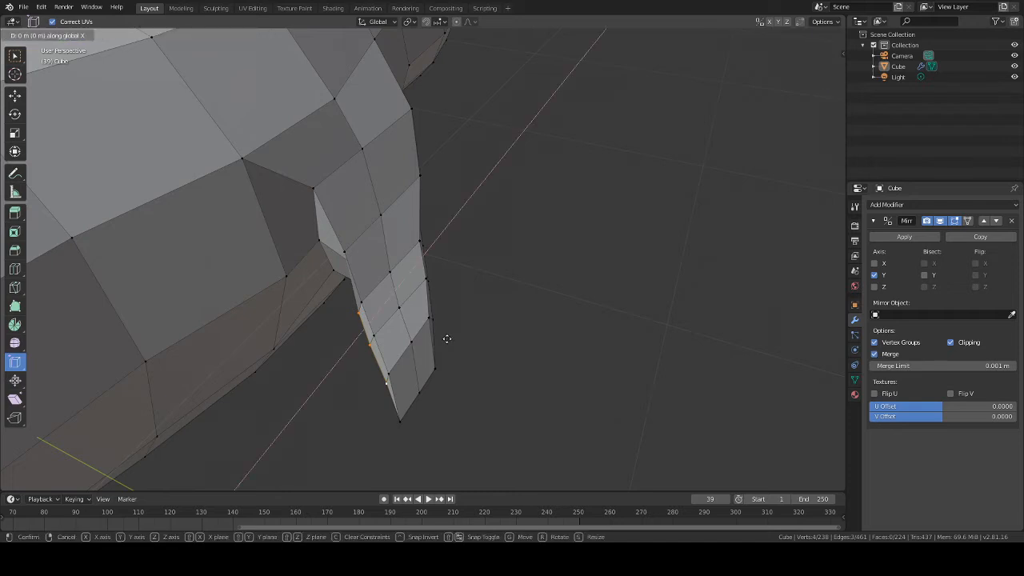
{"action": "left_click", "coordinate": [440, 341]}
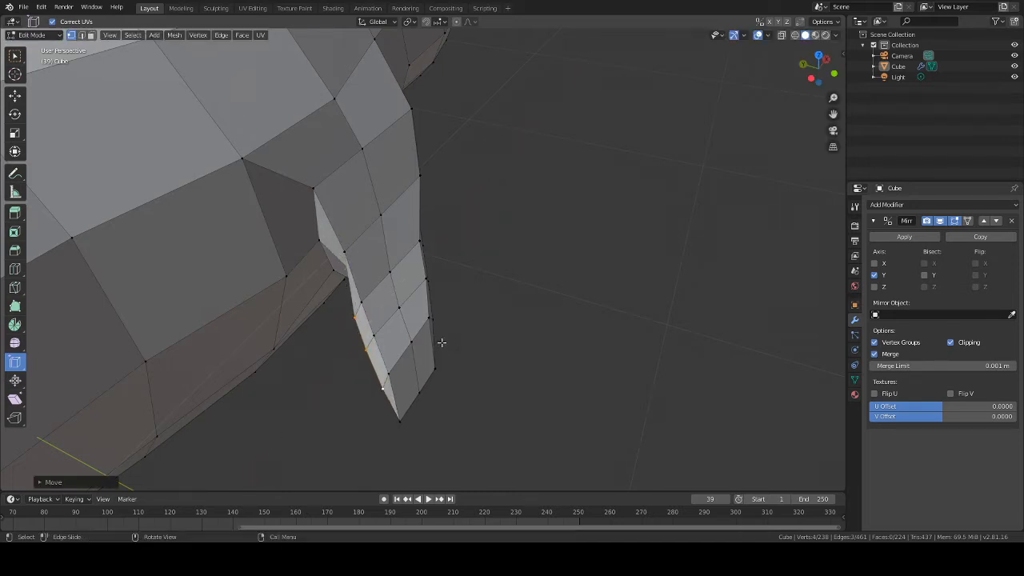
Move the single rear-edge vertex near the flipper's base about -0.06 m along global X
{"action": "left_click", "coordinate": [359, 322], "text": "shift"}
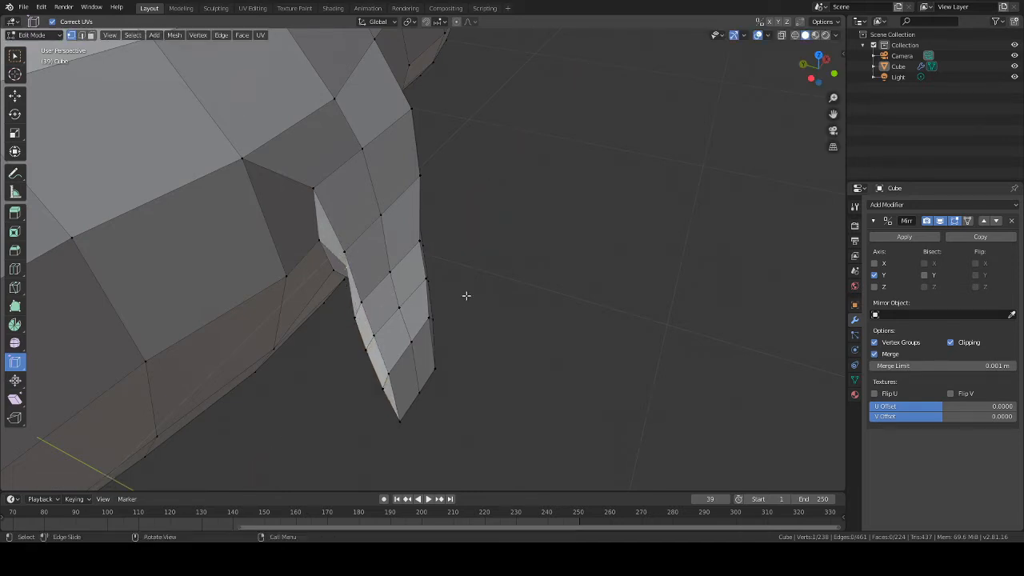
{"action": "key", "text": "g"}
{"action": "key", "text": "x"}
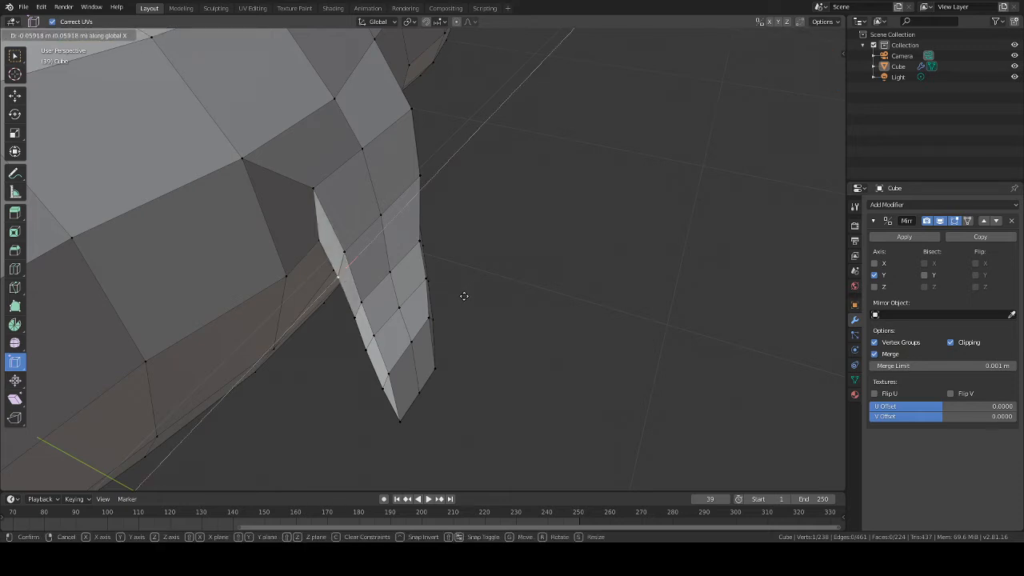
{"action": "left_click", "coordinate": [464, 296]}
Reposition the selected flipper geometry along global X and along global Z
{"action": "middle_click_drag", "start_coordinate": [463, 296], "coordinate": [383, 214]}
{"action": "middle_click_drag", "start_coordinate": [468, 181], "coordinate": [318, 229]}
{"action": "key", "text": "g"}
{"action": "key", "text": "x"}
{"action": "left_click", "coordinate": [415, 219]}
{"action": "key", "text": "g"}
{"action": "key", "text": "z"}
{"action": "left_click", "coordinate": [476, 197]}
{"action": "middle_click_drag", "start_coordinate": [267, 204], "coordinate": [364, 329]}
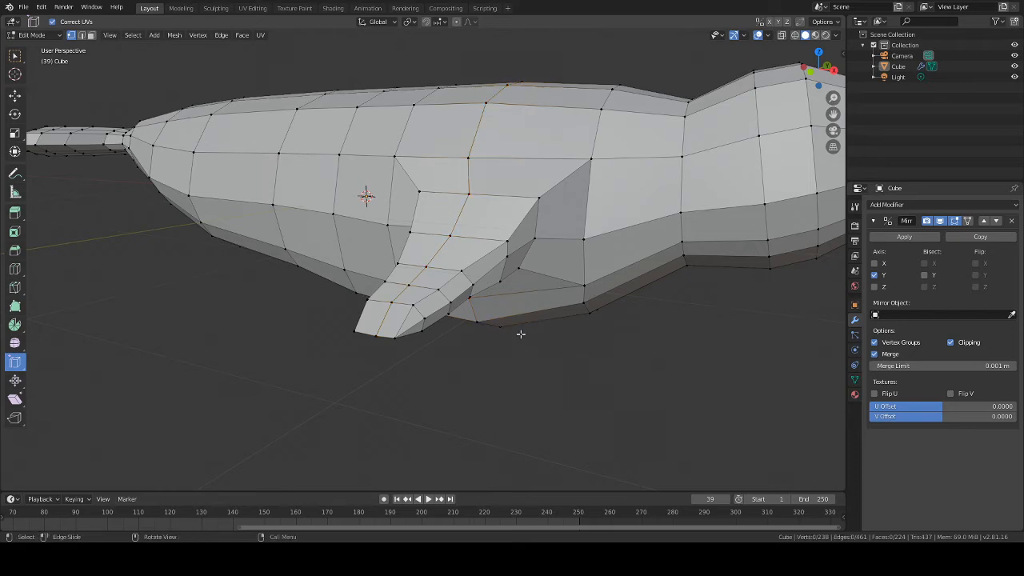
{"action": "middle_click_drag", "start_coordinate": [520, 334], "coordinate": [443, 330]}
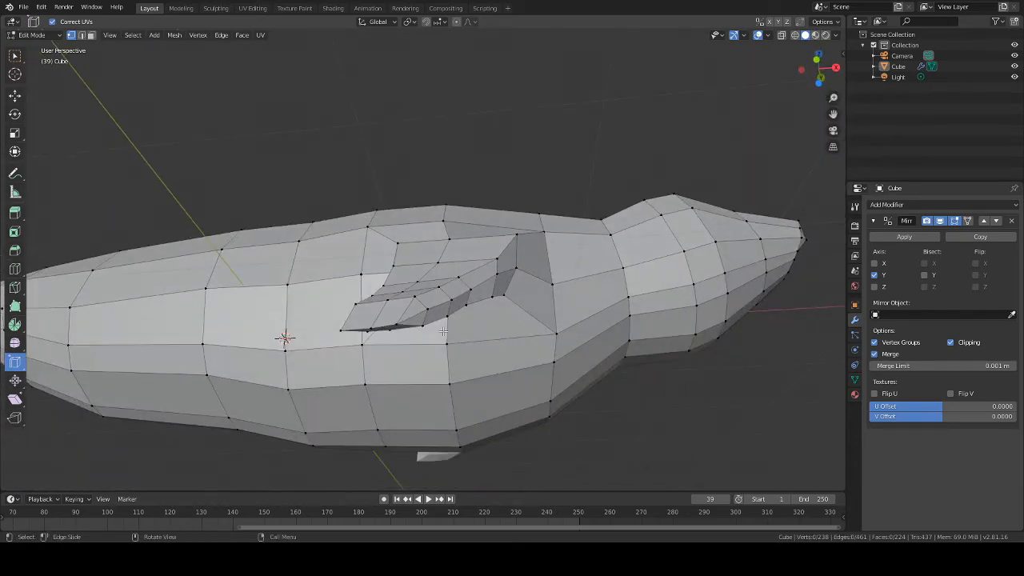
{"action": "middle_click_drag", "start_coordinate": [537, 242], "coordinate": [537, 96]}
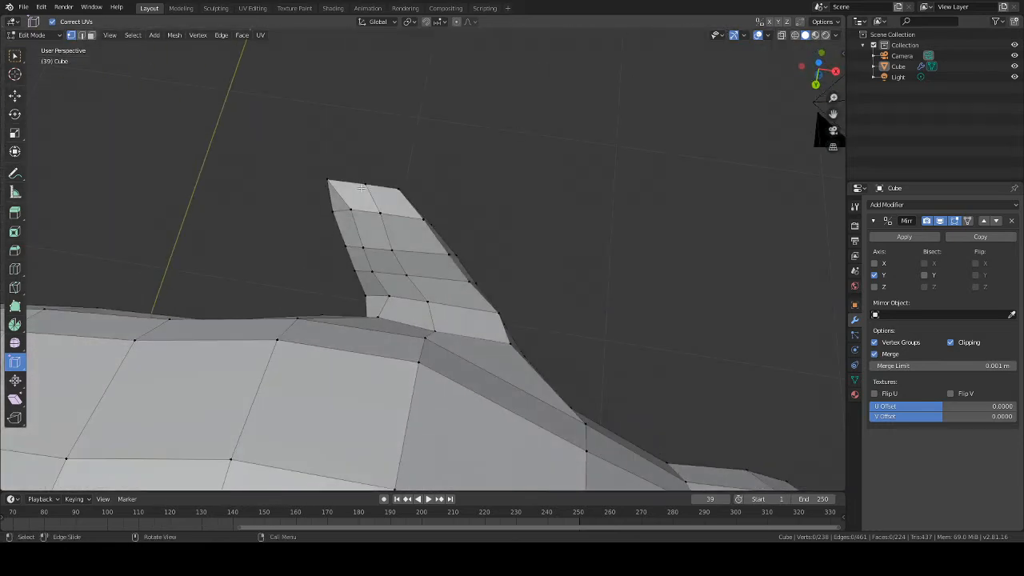
Merge the middle vertex at the top of the flipper's outer side into its rear-edge neighbour, using At Last
{"action": "middle_click_drag", "start_coordinate": [440, 209], "coordinate": [446, 364]}
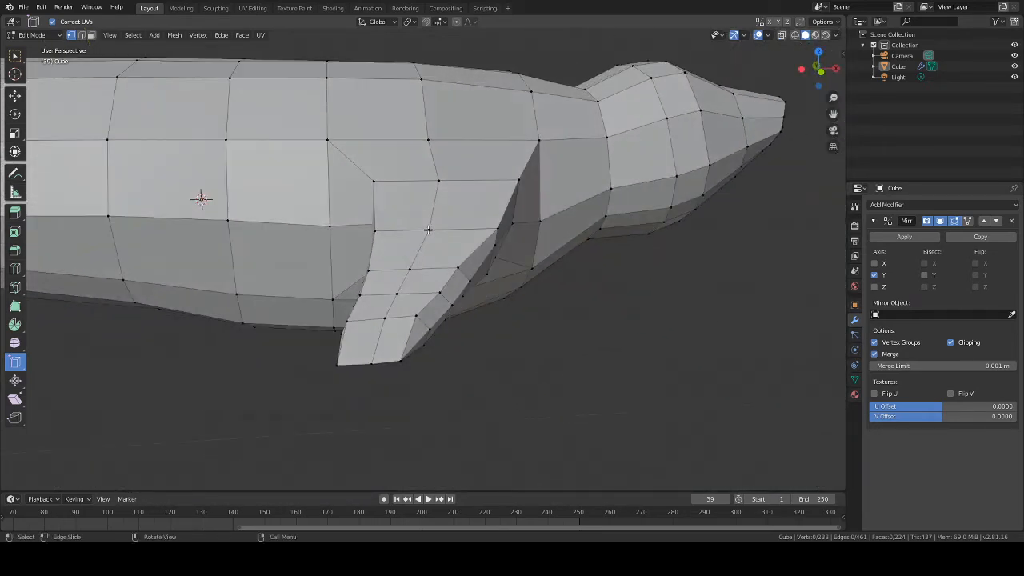
{"action": "scroll", "coordinate": [408, 284], "scroll_direction": "up", "scroll_amount": 3}
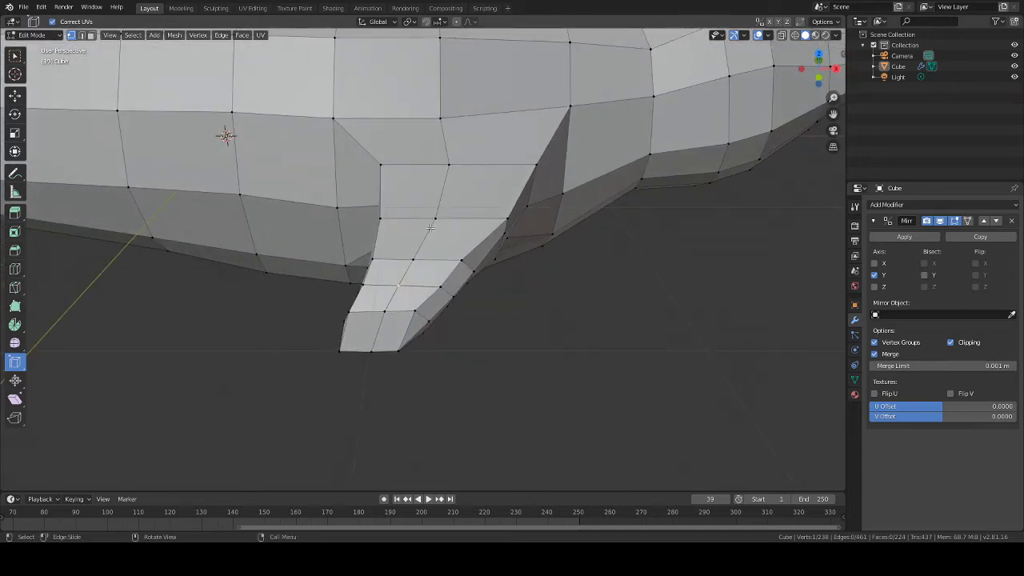
{"action": "middle_click_drag", "start_coordinate": [409, 266], "coordinate": [444, 221]}
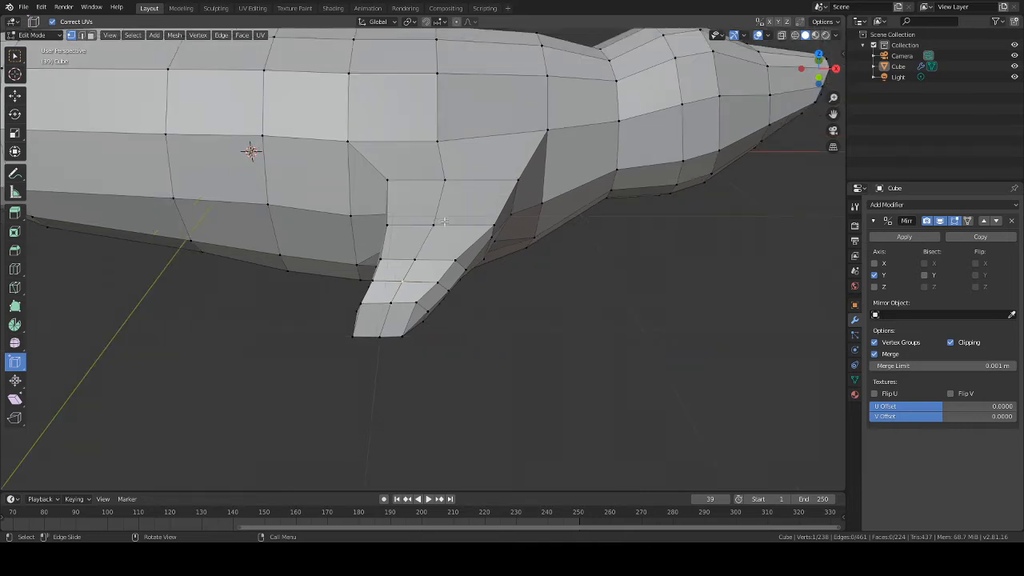
{"action": "scroll", "coordinate": [444, 222], "scroll_direction": "up", "scroll_amount": 1}
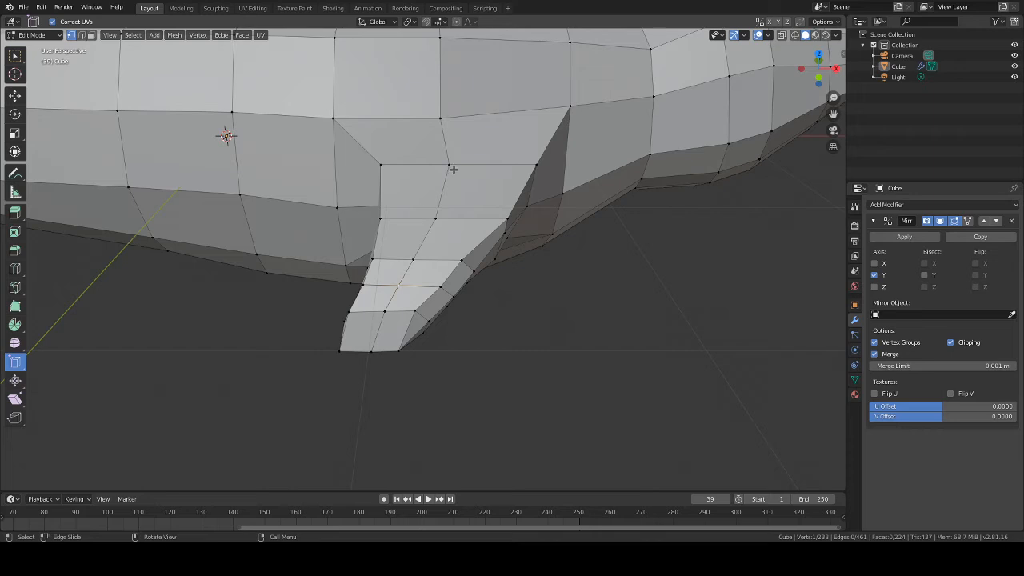
{"action": "left_click", "coordinate": [406, 167], "text": "shift"}
{"action": "key", "text": "m"}
{"action": "key", "text": "Up"}
{"action": "key", "text": "Up"}
{"action": "key", "text": "Up"}
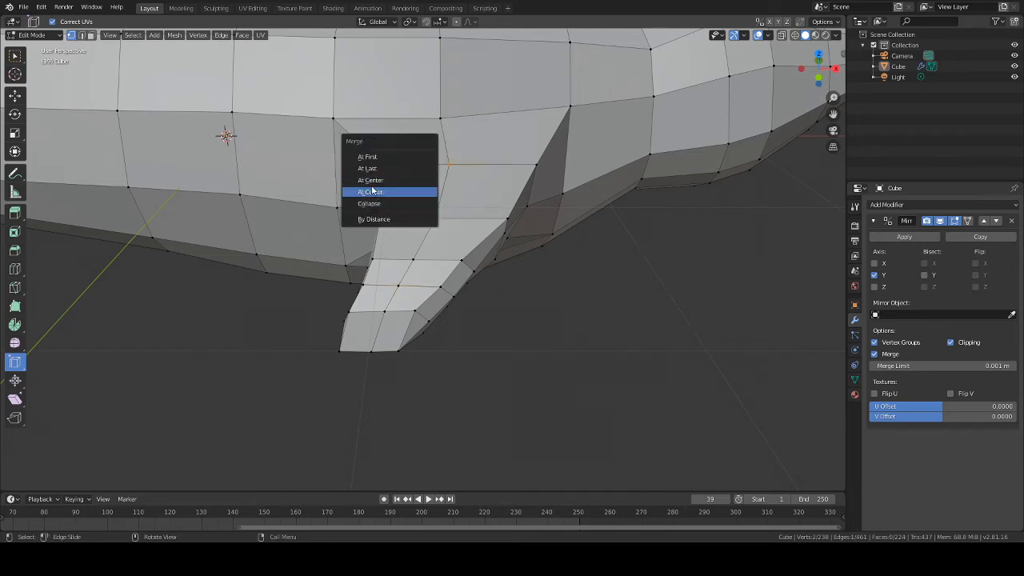
{"action": "key", "text": "Return"}
Merge the next two middle vertices down the flipper's outer side into their rear-edge neighbours
{"action": "left_click", "coordinate": [381, 218], "text": "shift"}
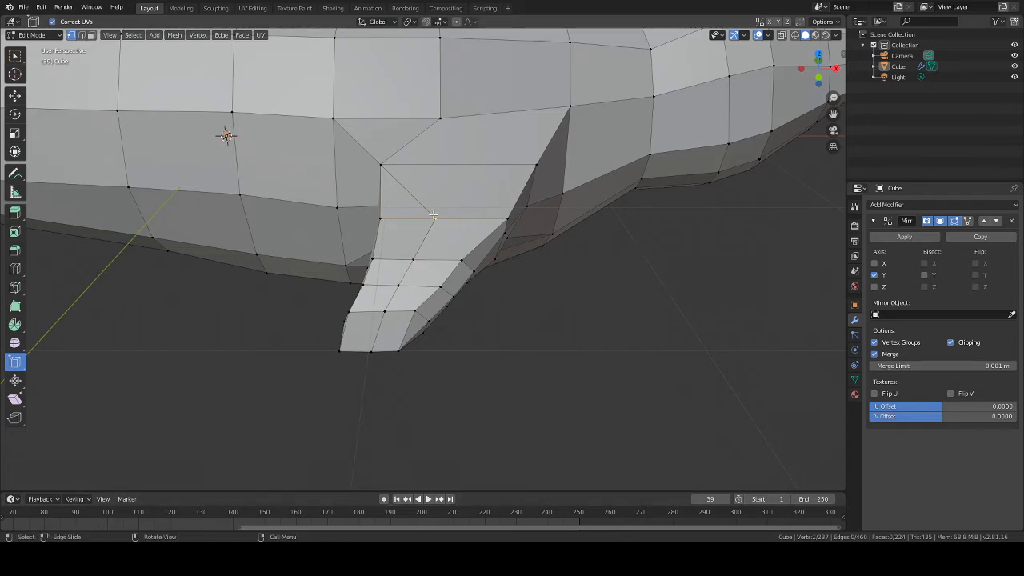
{"action": "left_click", "coordinate": [397, 230], "text": "shift"}
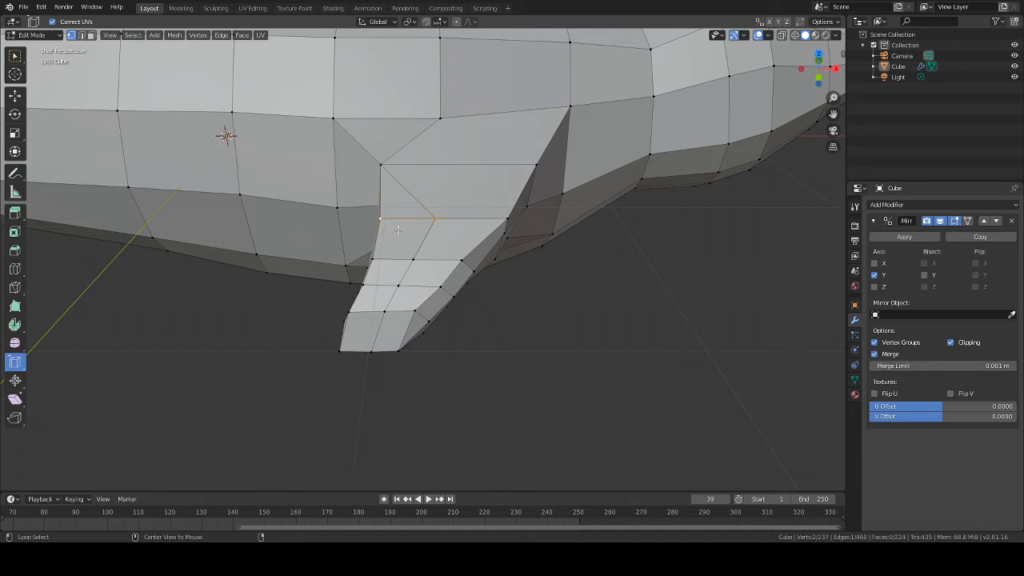
{"action": "key", "text": "alt+m"}
{"action": "left_click", "coordinate": [364, 230]}
{"action": "key", "text": "alt+m"}
{"action": "left_click", "coordinate": [365, 260]}
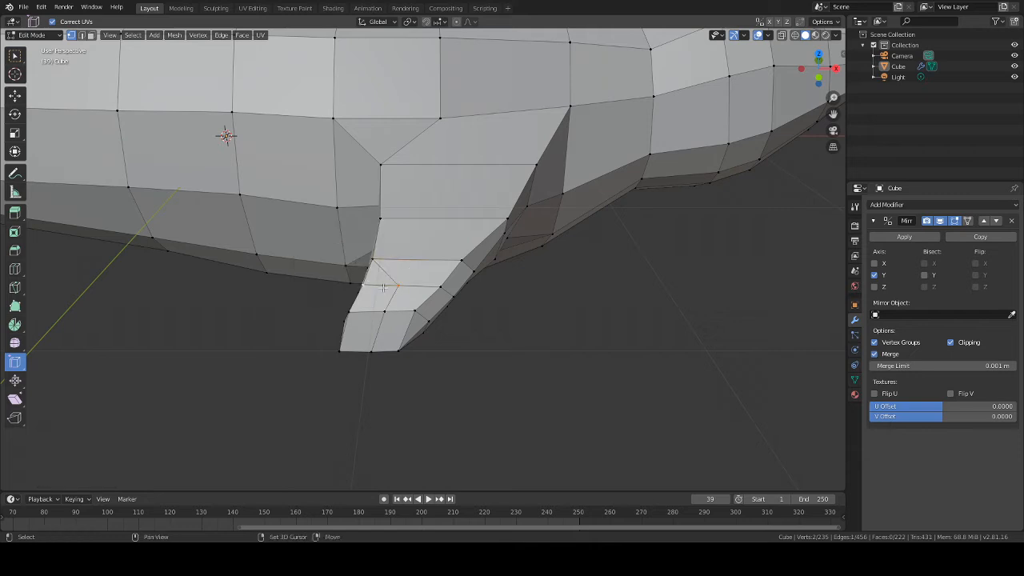
Merge the remaining middle vertices on the flipper's outer side into the rear edge, down to and including the tip
{"action": "key", "text": "alt+m"}
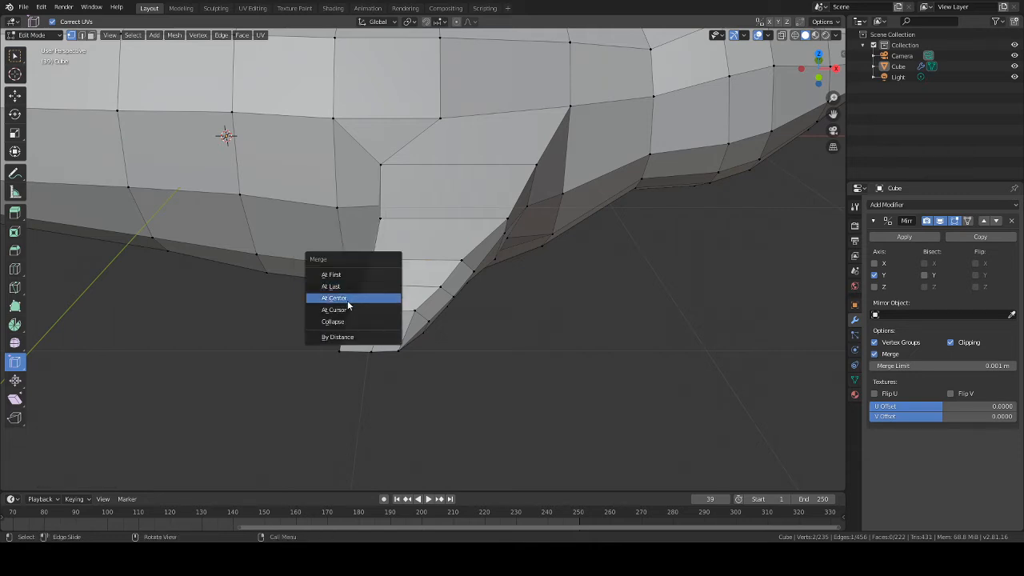
{"action": "left_click", "coordinate": [348, 302]}
{"action": "middle_click_drag", "start_coordinate": [347, 302], "coordinate": [403, 327]}
{"action": "left_click", "coordinate": [373, 339], "text": "shift"}
{"action": "key", "text": "alt+m"}
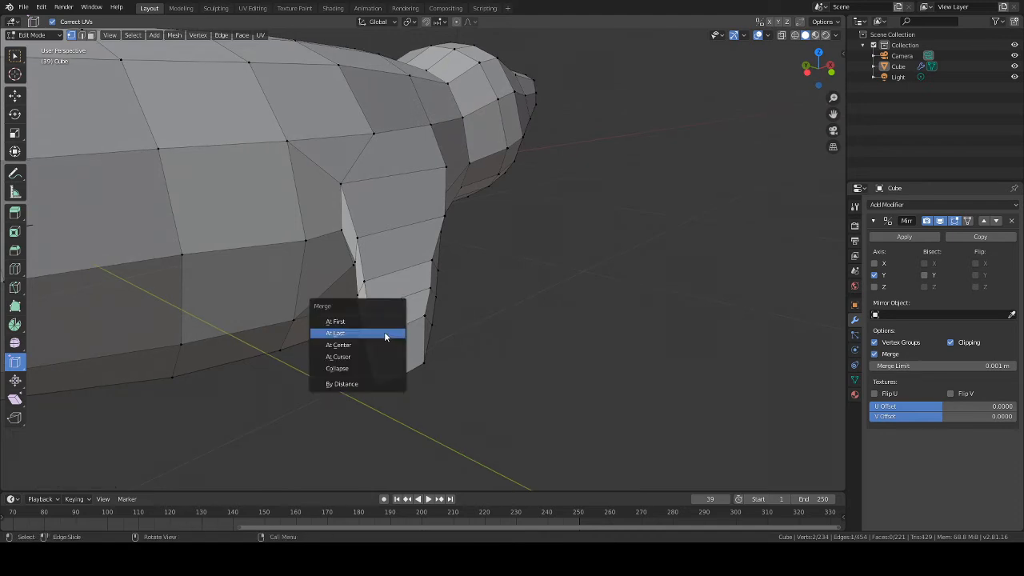
{"action": "left_click", "coordinate": [347, 335]}
{"action": "middle_click_drag", "start_coordinate": [347, 334], "coordinate": [401, 341]}
{"action": "left_click", "coordinate": [381, 372]}
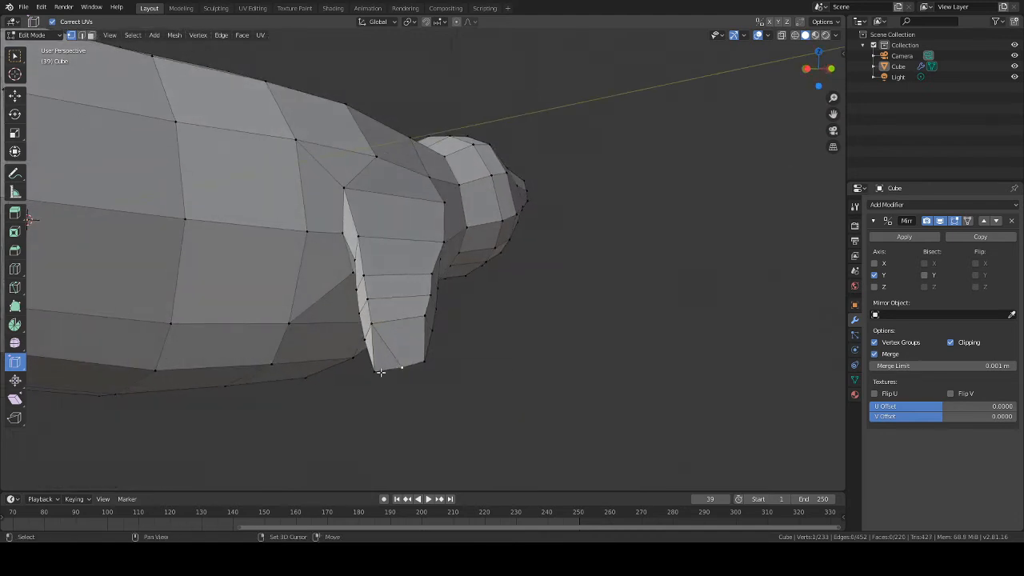
{"action": "key", "text": "m"}
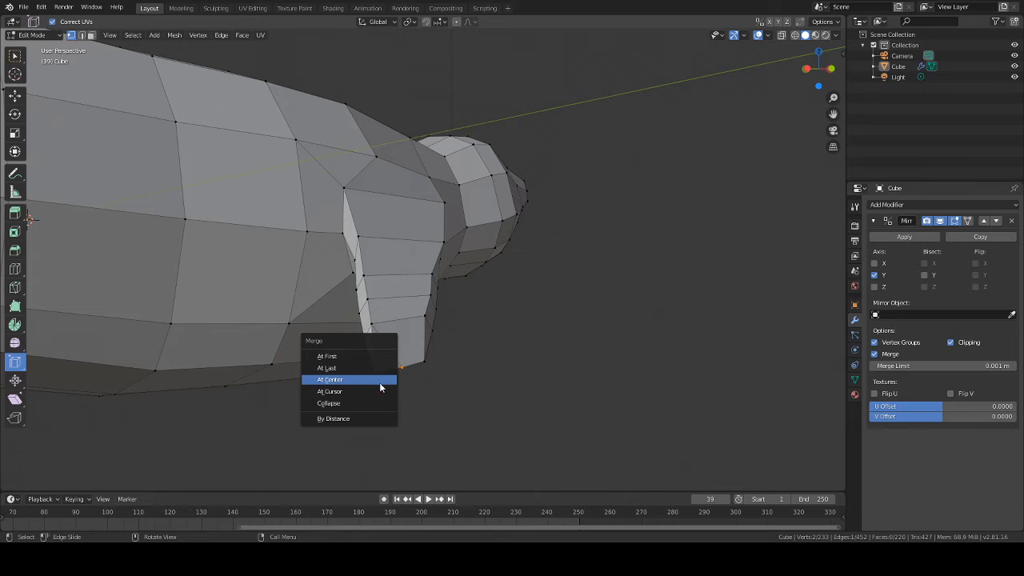
{"action": "left_click", "coordinate": [336, 367]}
On the flipper's underside, merge the middle vertex nearest the body into its rear-edge neighbour, undoing any wrong merge
{"action": "middle_click_drag", "start_coordinate": [466, 386], "coordinate": [306, 331]}
{"action": "scroll", "coordinate": [306, 332], "scroll_direction": "down", "scroll_amount": 5}
{"action": "middle_click_drag", "start_coordinate": [416, 300], "coordinate": [526, 165]}
{"action": "scroll", "coordinate": [368, 293], "scroll_direction": "up", "scroll_amount": 6}
{"action": "scroll", "coordinate": [424, 208], "scroll_direction": "up", "scroll_amount": 4}
{"action": "scroll", "coordinate": [485, 130], "scroll_direction": "down", "scroll_amount": 4}
{"action": "scroll", "coordinate": [506, 161], "scroll_direction": "up", "scroll_amount": 4}
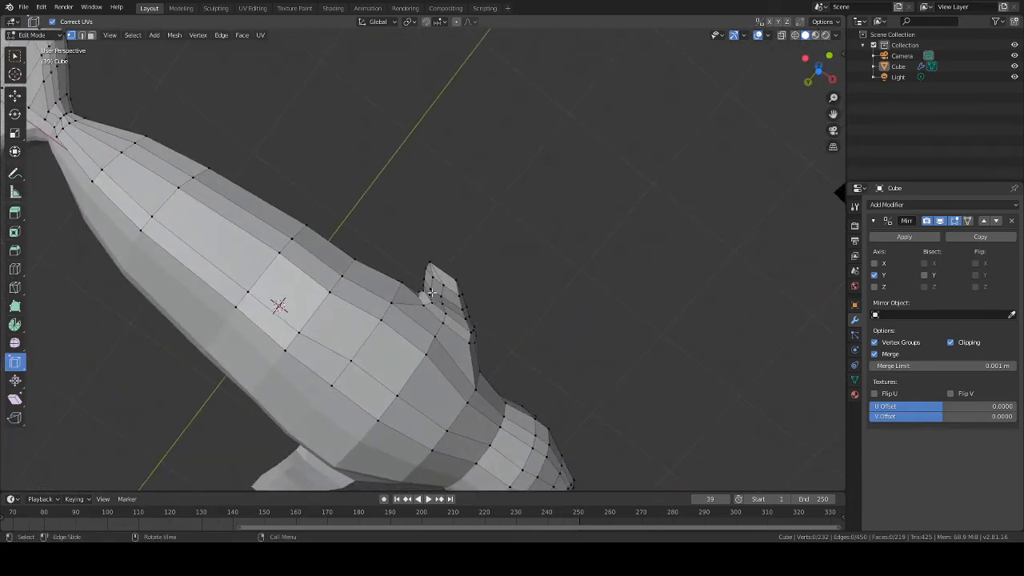
{"action": "scroll", "coordinate": [483, 233], "scroll_direction": "down", "scroll_amount": 4}
{"action": "middle_click_drag", "start_coordinate": [483, 233], "coordinate": [461, 201]}
{"action": "scroll", "coordinate": [480, 291], "scroll_direction": "up", "scroll_amount": 4}
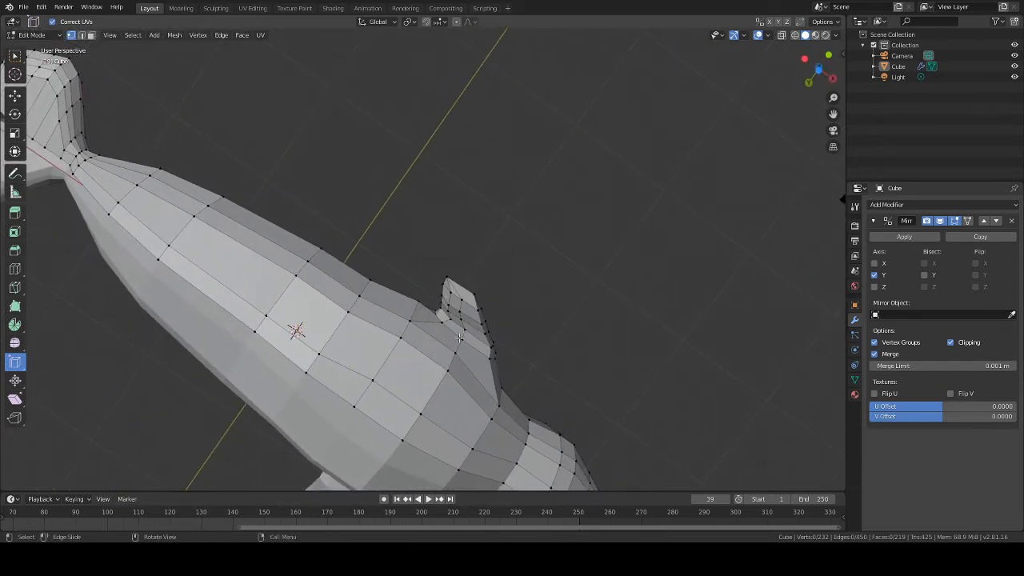
{"action": "left_click", "coordinate": [437, 322], "text": "shift"}
{"action": "key", "text": "m"}
{"action": "left_click", "coordinate": [414, 327]}
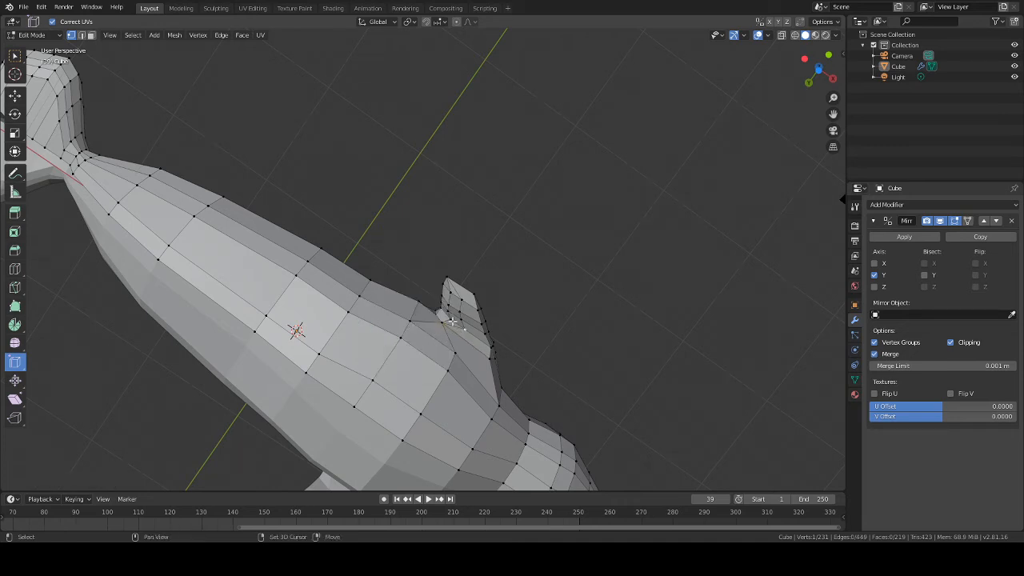
{"action": "key", "text": "ctrl+z"}
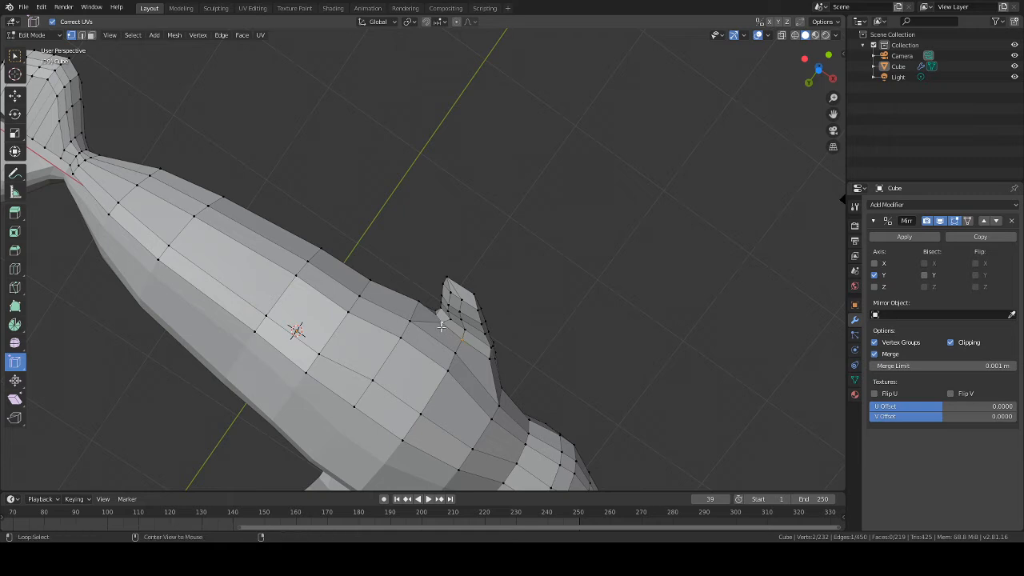
{"action": "key", "text": "m"}
{"action": "left_click", "coordinate": [441, 326]}
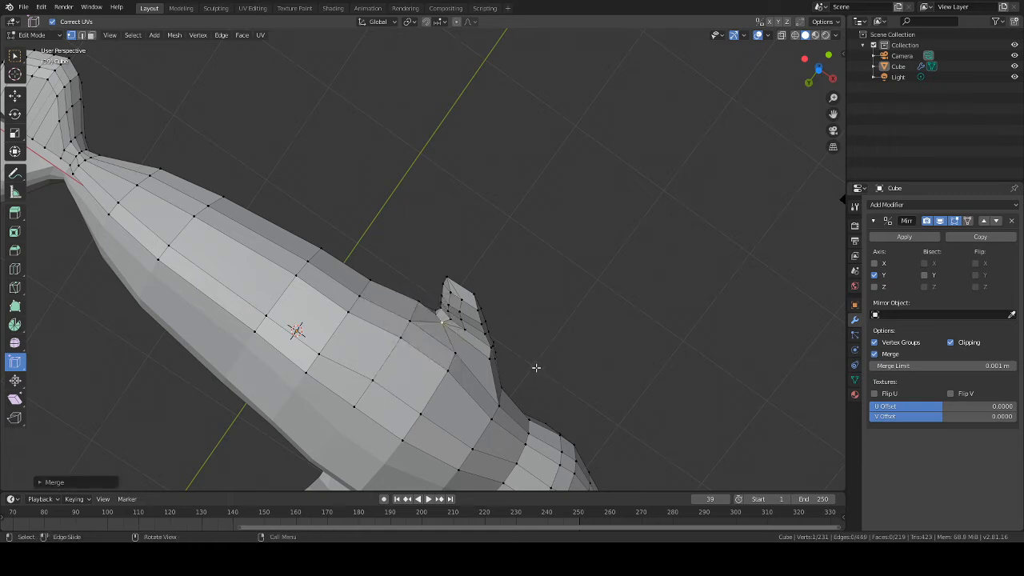
Merge the next two middle vertices along the flipper's underside into their rear-edge neighbours
{"action": "key", "text": "m"}
{"action": "left_click", "coordinate": [449, 324]}
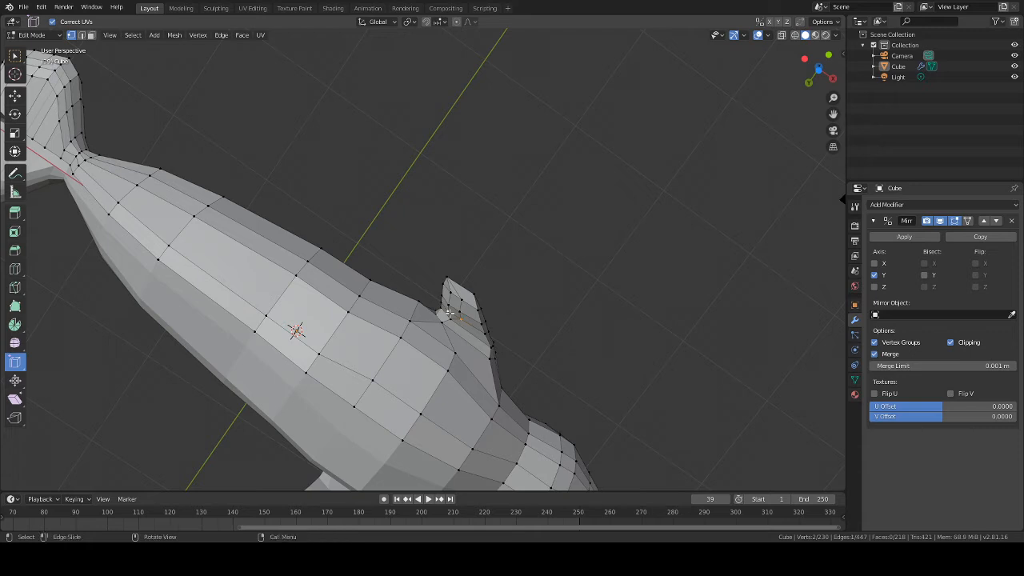
{"action": "key", "text": "m"}
{"action": "left_click", "coordinate": [452, 325]}
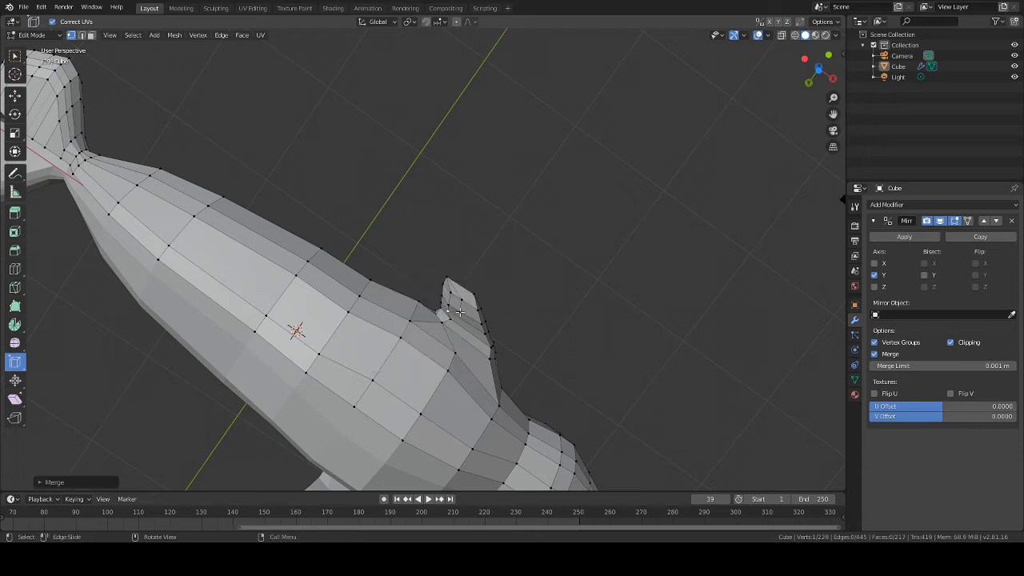
Merge the last two middle vertices near the flipper tip's underside into the rear edge, using At Last
{"action": "left_click", "coordinate": [460, 312]}
{"action": "left_click", "coordinate": [450, 308], "text": "shift"}
{"action": "key", "text": "m"}
{"action": "left_click", "coordinate": [451, 310]}
{"action": "left_click", "coordinate": [451, 294], "text": "shift"}
{"action": "key", "text": "m"}
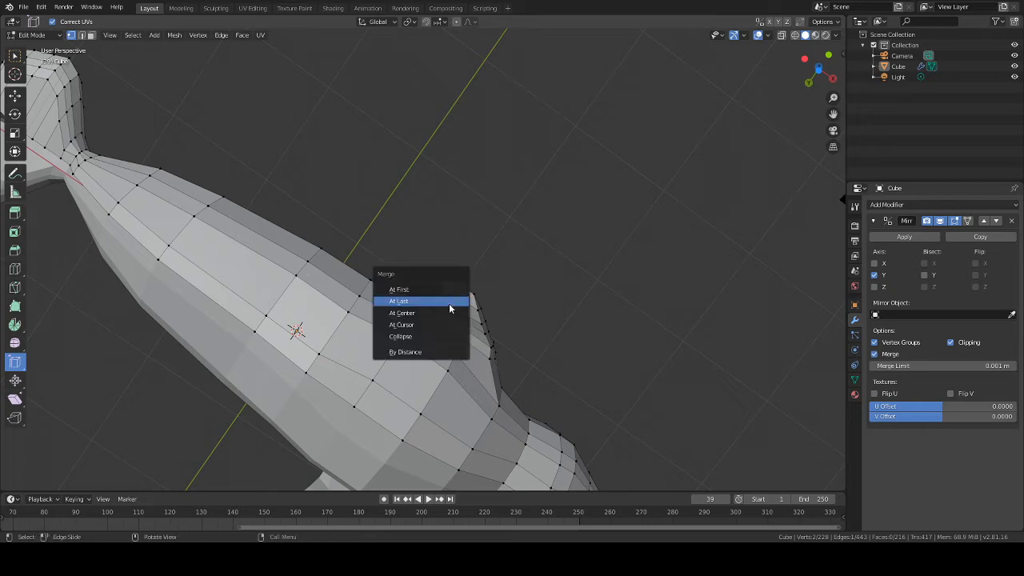
{"action": "left_click", "coordinate": [447, 300]}
Circle-select all of the flipper's vertices from its base to its tip, working from both sides
{"action": "middle_click_drag", "start_coordinate": [515, 296], "coordinate": [382, 381]}
{"action": "mouse_move", "coordinate": [501, 252]}
{"action": "middle_mouse_down"}
{"action": "mouse_move", "coordinate": [484, 292]}
{"action": "mouse_move", "coordinate": [454, 250]}
{"action": "mouse_move", "coordinate": [455, 231]}
{"action": "mouse_move", "coordinate": [448, 245]}
{"action": "mouse_move", "coordinate": [408, 242]}
{"action": "mouse_move", "coordinate": [386, 298]}
{"action": "mouse_move", "coordinate": [536, 266]}
{"action": "mouse_move", "coordinate": [453, 298]}
{"action": "mouse_move", "coordinate": [521, 272]}
{"action": "mouse_move", "coordinate": [521, 255]}
{"action": "mouse_move", "coordinate": [496, 286]}
{"action": "mouse_move", "coordinate": [485, 264]}
{"action": "middle_mouse_up"}
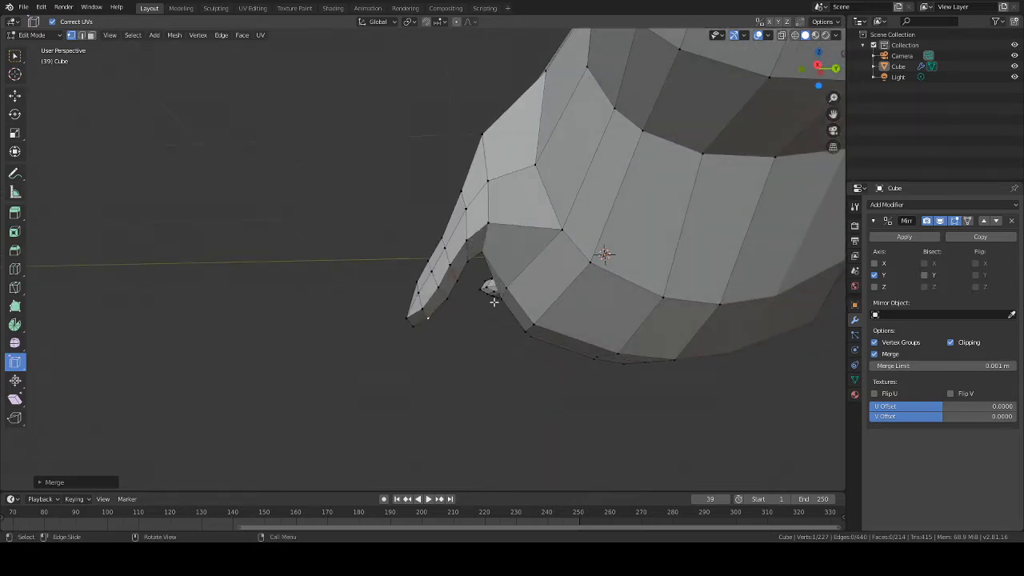
{"action": "key", "text": "c"}
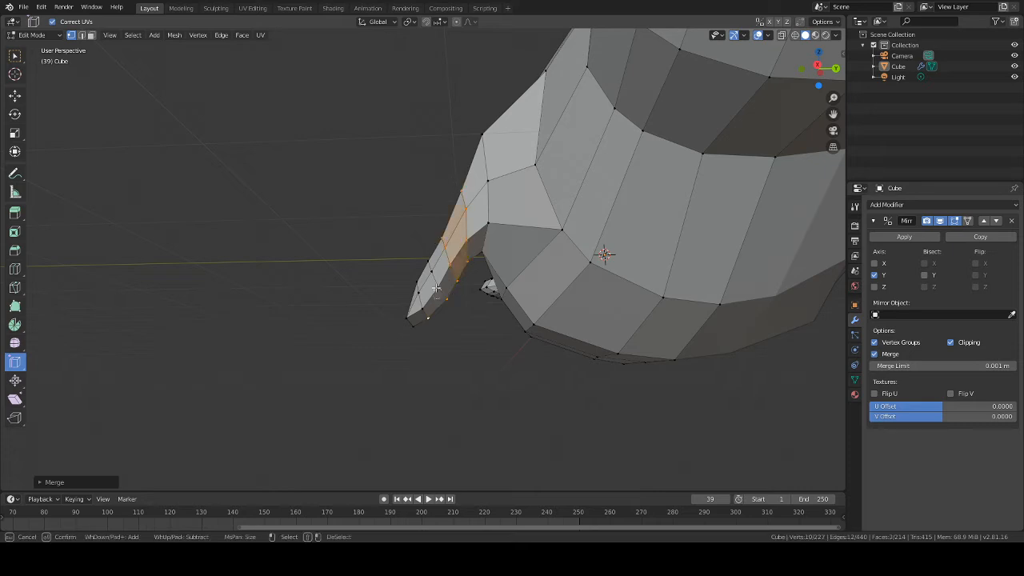
{"action": "left_click_drag", "start_coordinate": [407, 315], "coordinate": [433, 263]}
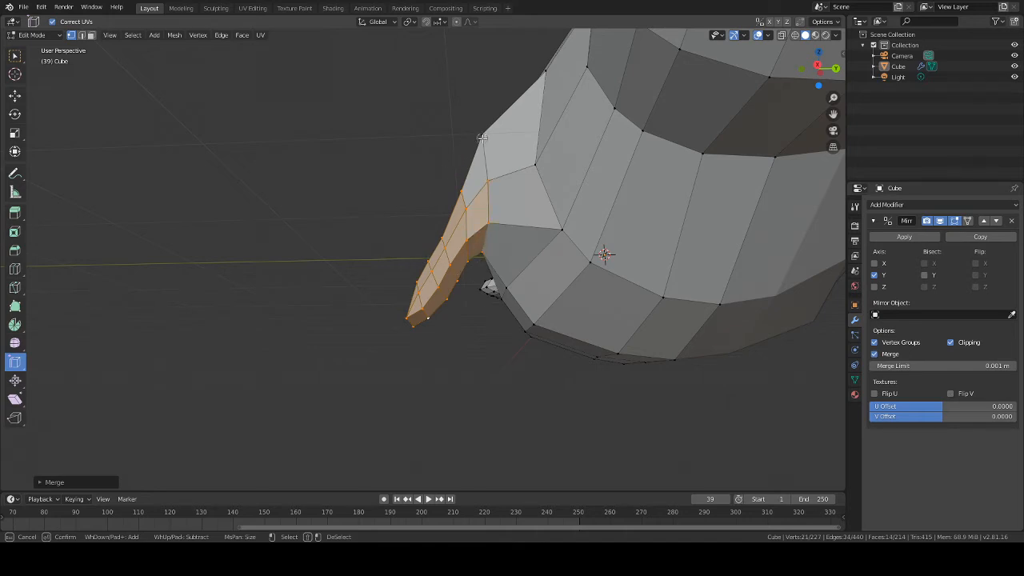
{"action": "right_click", "coordinate": [363, 162]}
{"action": "middle_click_drag", "start_coordinate": [340, 156], "coordinate": [589, 155]}
{"action": "key", "text": "c"}
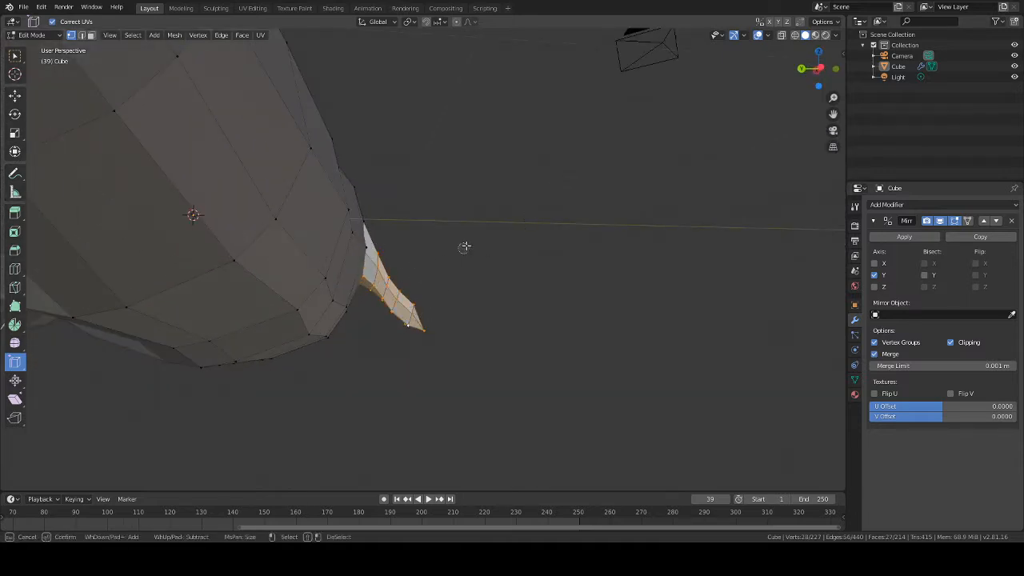
{"action": "right_click", "coordinate": [465, 246]}
Move the selected flipper about 0.04 m toward the body along global Y
{"action": "middle_click_drag", "start_coordinate": [466, 245], "coordinate": [480, 223]}
{"action": "middle_click_drag", "start_coordinate": [400, 210], "coordinate": [310, 213]}
{"action": "key", "text": "g"}
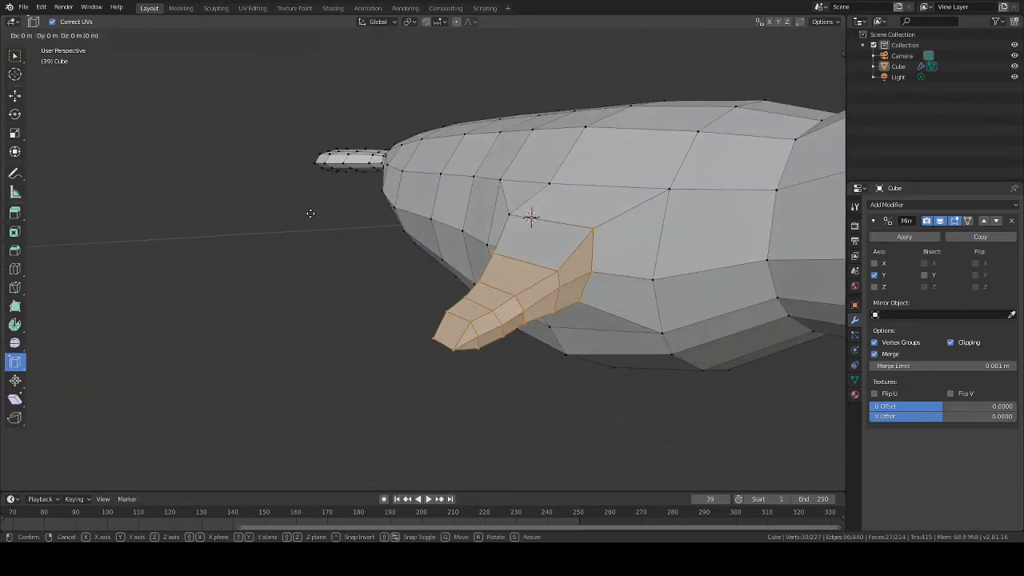
{"action": "key", "text": "x"}
{"action": "left_click", "coordinate": [310, 214]}
{"action": "key", "text": "g"}
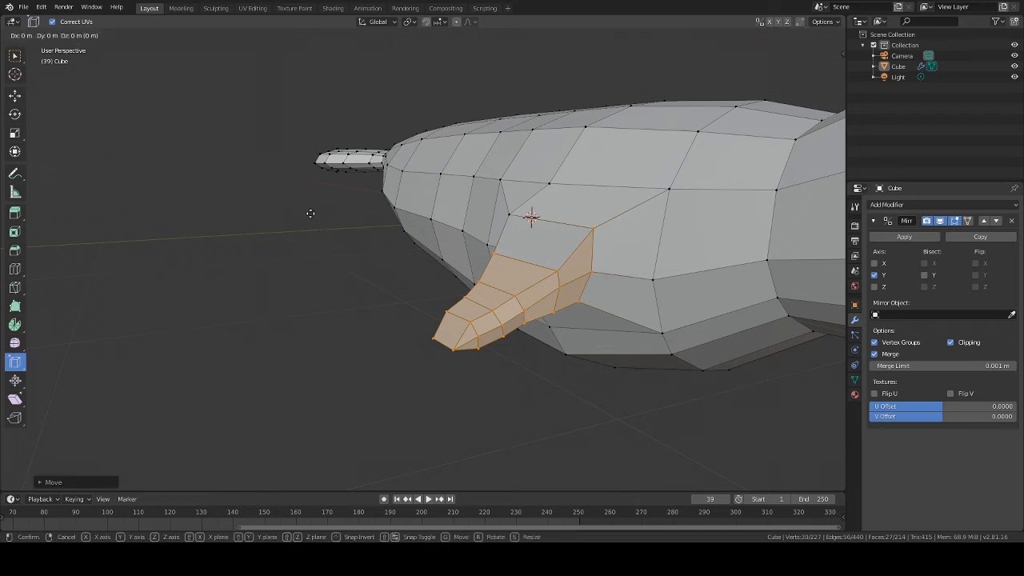
{"action": "key", "text": "y"}
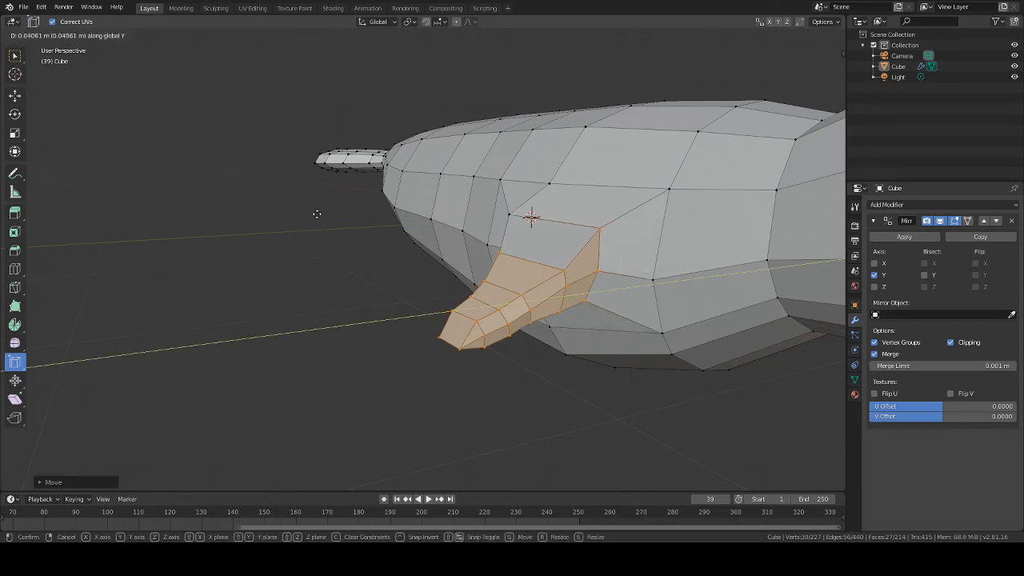
{"action": "left_click", "coordinate": [317, 214]}
Deselect the vertices at the flipper's base, keeping only its outer part selected
{"action": "middle_click_drag", "start_coordinate": [317, 214], "coordinate": [427, 214]}
{"action": "scroll", "coordinate": [423, 264], "scroll_direction": "down", "scroll_amount": 1}
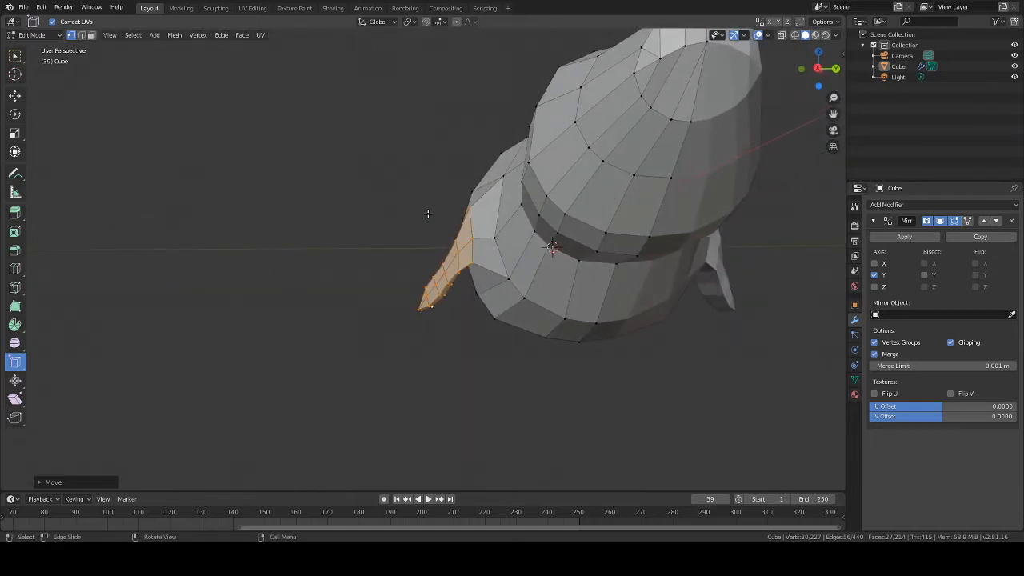
{"action": "left_click", "coordinate": [470, 210], "text": "shift"}
{"action": "left_click", "coordinate": [473, 240], "text": "shift"}
{"action": "middle_click_drag", "start_coordinate": [472, 255], "coordinate": [432, 200]}
{"action": "middle_click_drag", "start_coordinate": [464, 205], "coordinate": [416, 206]}
Try to move the selected outer part of the flipper about -0.27 m along global X
{"action": "key", "text": "g"}
{"action": "key", "text": "x"}
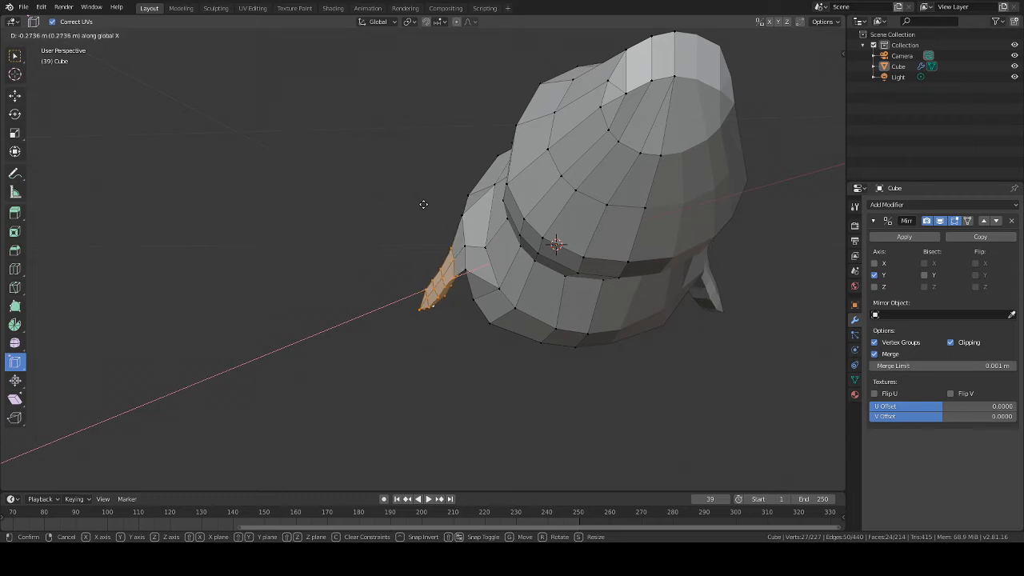
{"action": "left_click", "coordinate": [423, 204]}
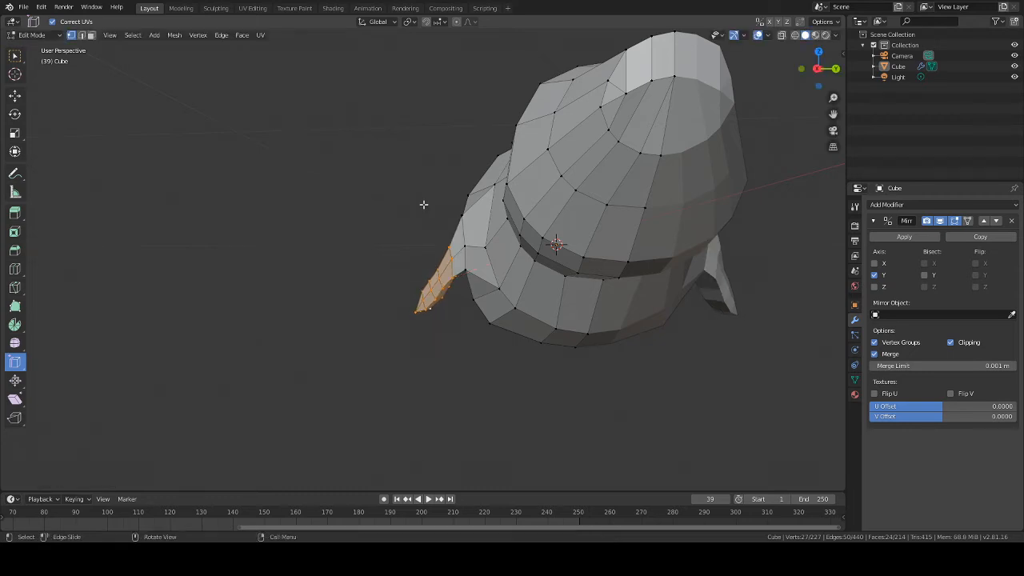
Move the selected outer part of the flipper slightly toward the body along global Y
{"action": "key", "text": "g"}
{"action": "key", "text": "y"}
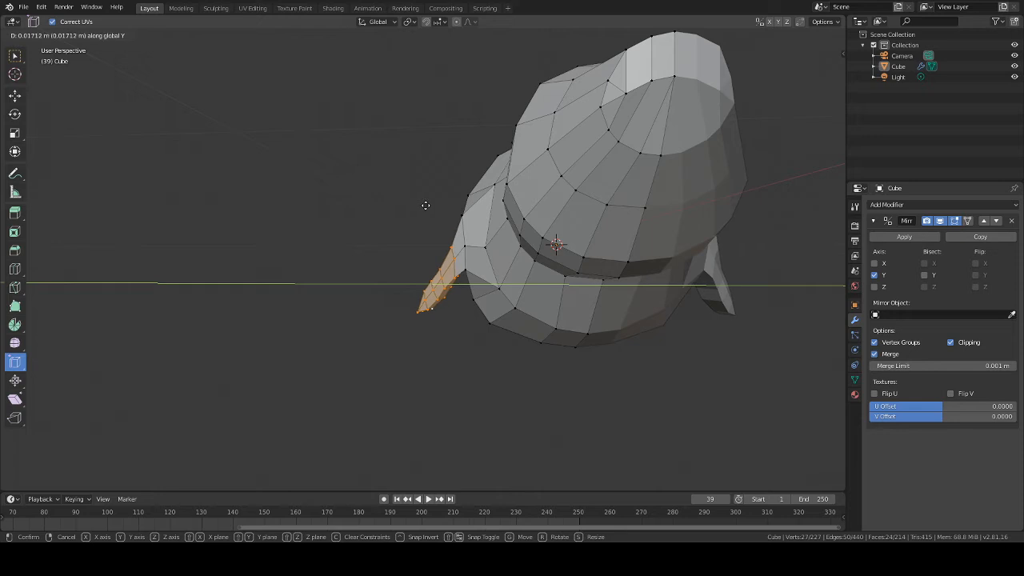
{"action": "left_click", "coordinate": [428, 205]}
Deselect the next ring of vertices near the flipper's base and nudge the remaining tip section along global Y
{"action": "middle_click_drag", "start_coordinate": [428, 206], "coordinate": [449, 215]}
{"action": "left_click", "coordinate": [454, 233], "text": "shift"}
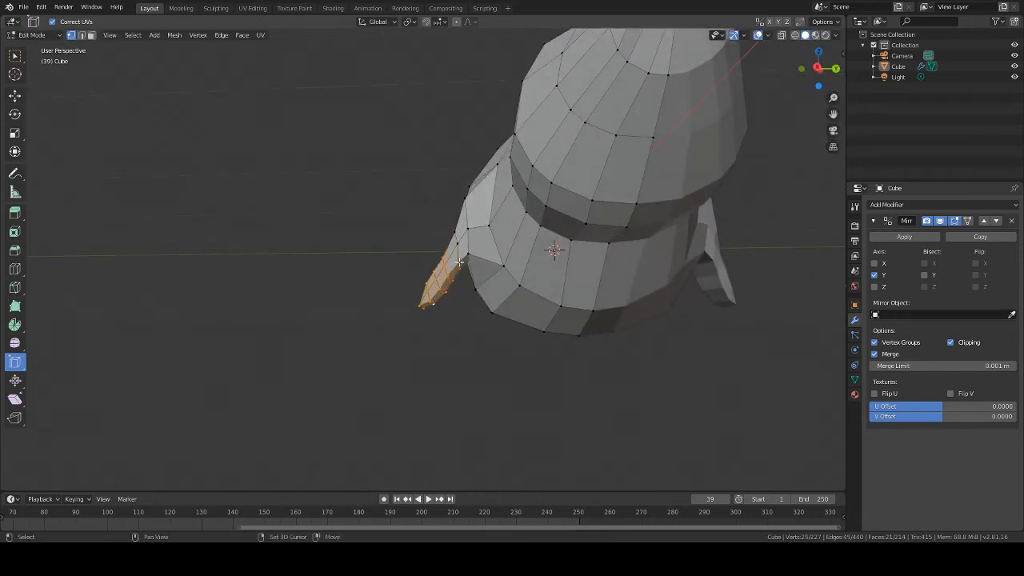
{"action": "left_click", "coordinate": [458, 261], "text": "shift"}
{"action": "middle_click_drag", "start_coordinate": [458, 261], "coordinate": [249, 185]}
{"action": "key", "text": "g"}
{"action": "key", "text": "y"}
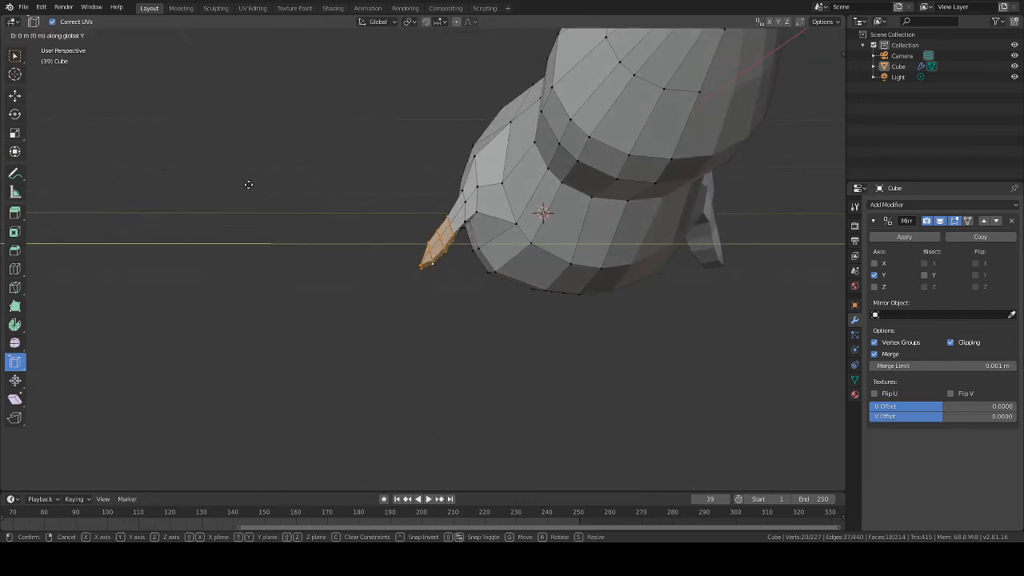
{"action": "left_click", "coordinate": [252, 185]}
{"action": "middle_click_drag", "start_coordinate": [429, 258], "coordinate": [541, 254]}
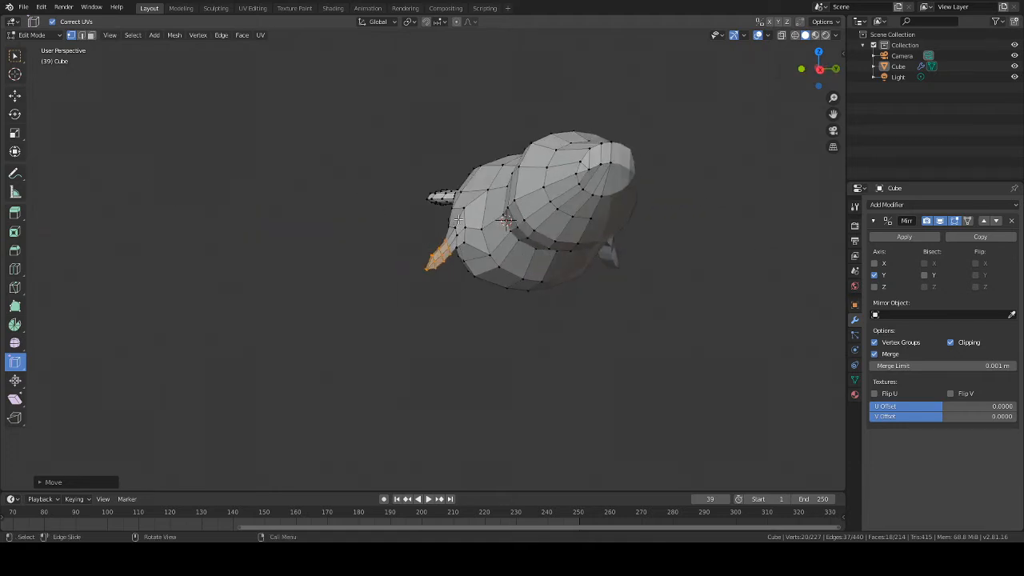
{"action": "scroll", "coordinate": [447, 278], "scroll_direction": "up", "scroll_amount": 4}
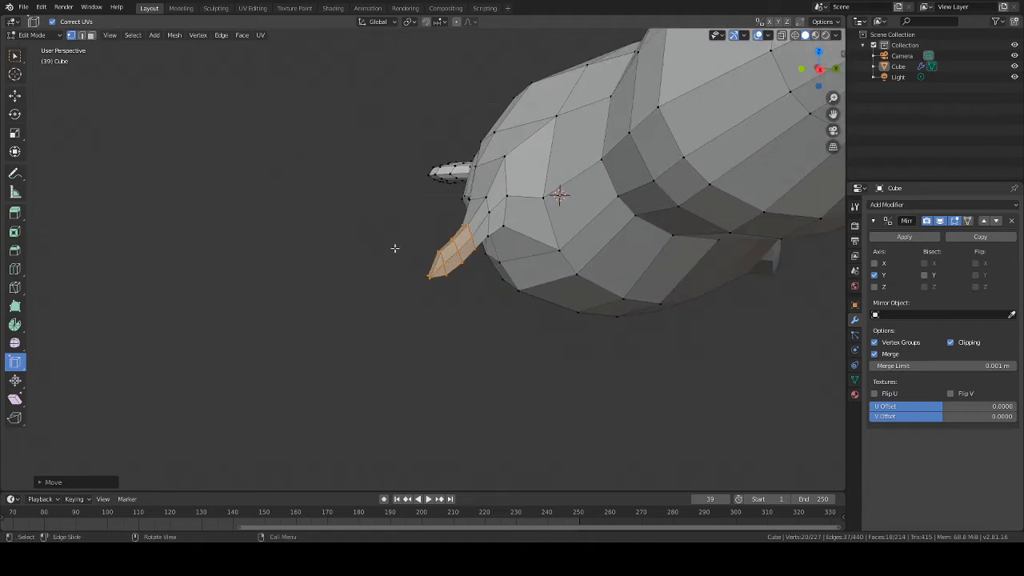
Select two adjacent vertices on the flipper's inner edge near its base and move them about 0.02 m along global Y
{"action": "middle_click_drag", "start_coordinate": [437, 279], "coordinate": [434, 223]}
{"action": "left_click", "coordinate": [428, 150]}
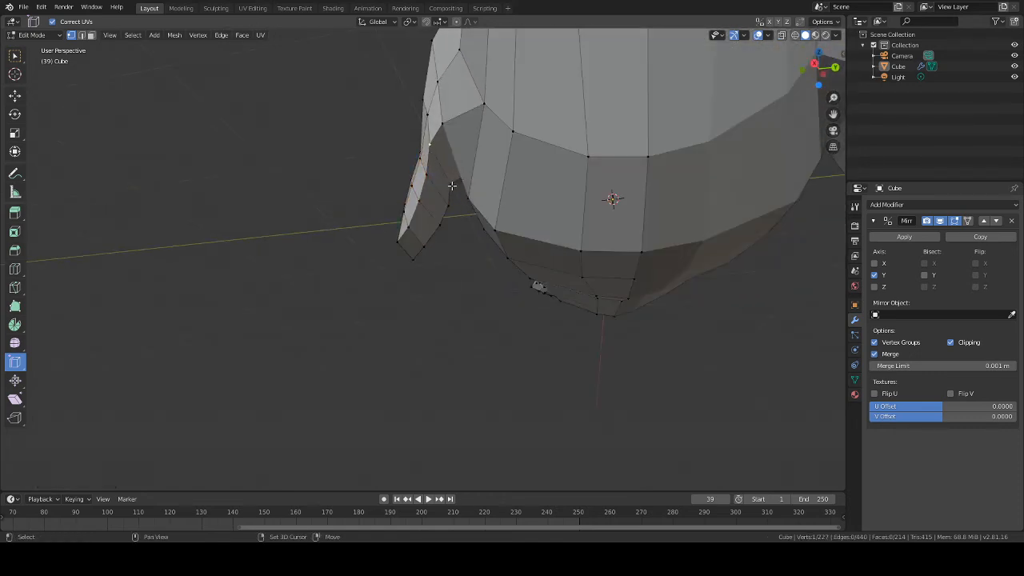
{"action": "middle_click_drag", "start_coordinate": [429, 151], "coordinate": [526, 280]}
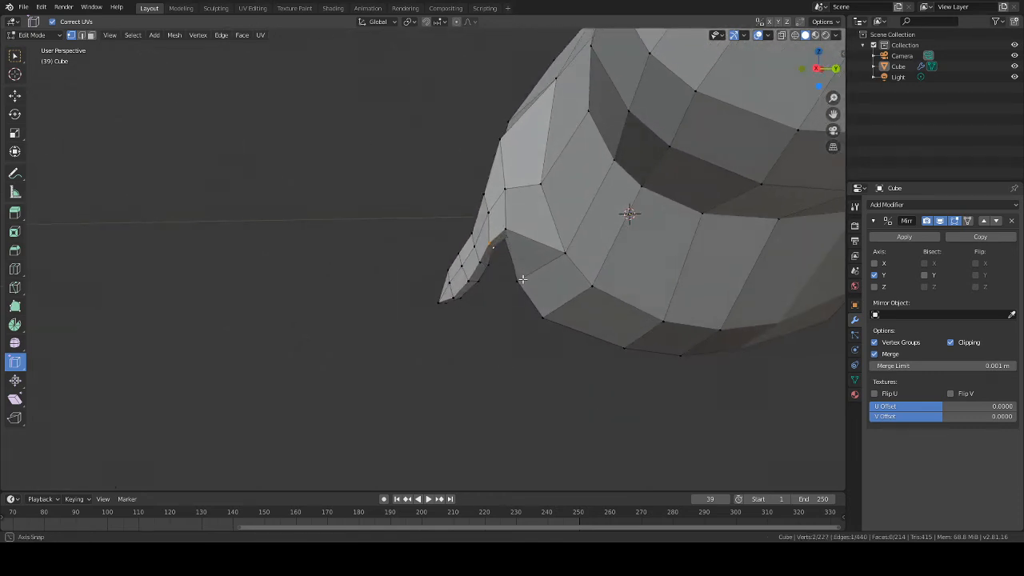
{"action": "key", "text": "g"}
{"action": "key", "text": "y"}
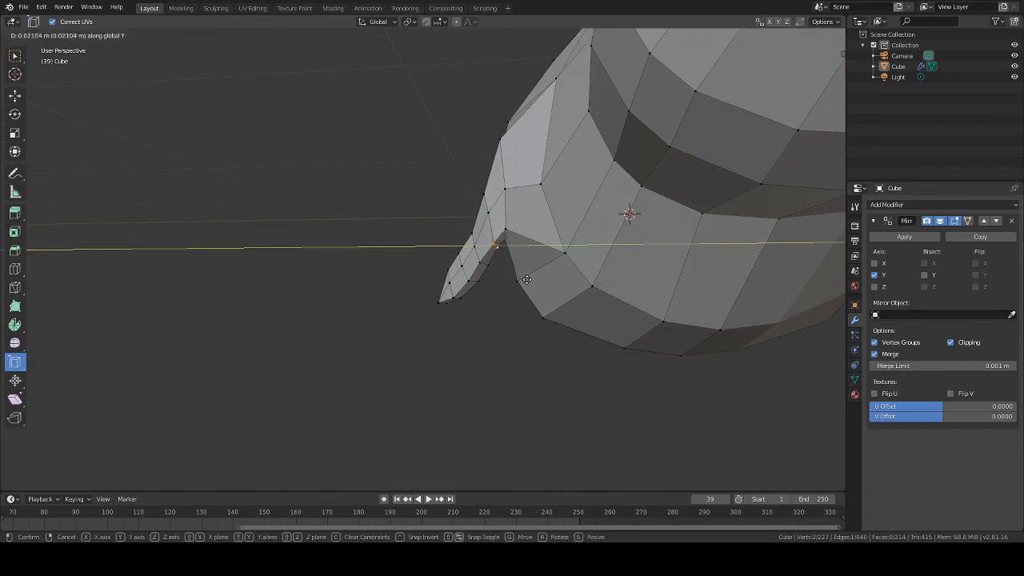
{"action": "left_click", "coordinate": [526, 279]}
Merge two vertex pairs on the upper side of the narrow joint between body and tail fluke, each into its upper vertex
{"action": "middle_click_drag", "start_coordinate": [580, 304], "coordinate": [640, 349]}
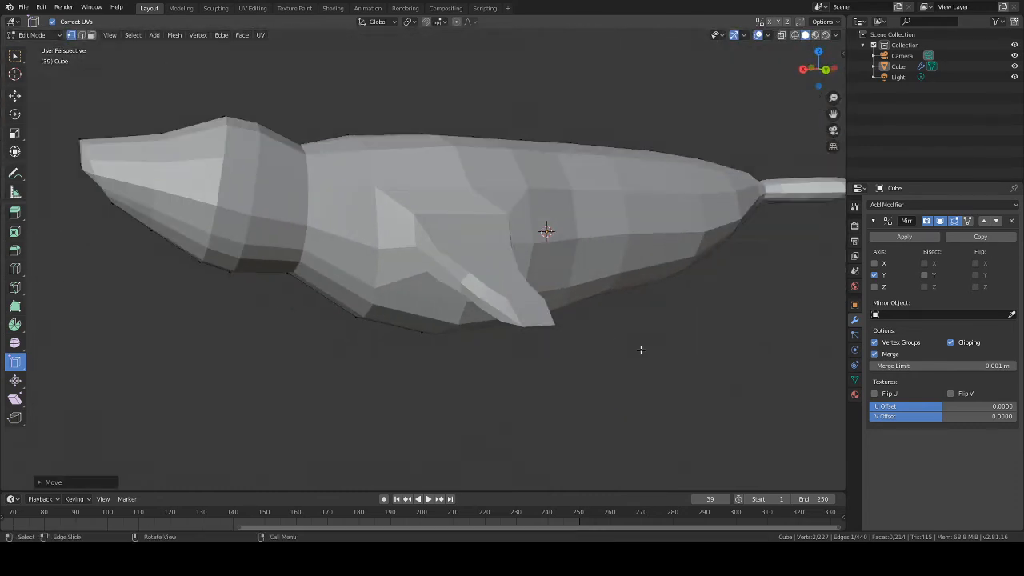
{"action": "scroll", "coordinate": [641, 349], "scroll_direction": "down", "scroll_amount": 5}
{"action": "middle_click_drag", "start_coordinate": [647, 298], "coordinate": [459, 253]}
{"action": "scroll", "coordinate": [535, 318], "scroll_direction": "up", "scroll_amount": 3}
{"action": "middle_click_drag", "start_coordinate": [365, 298], "coordinate": [435, 310]}
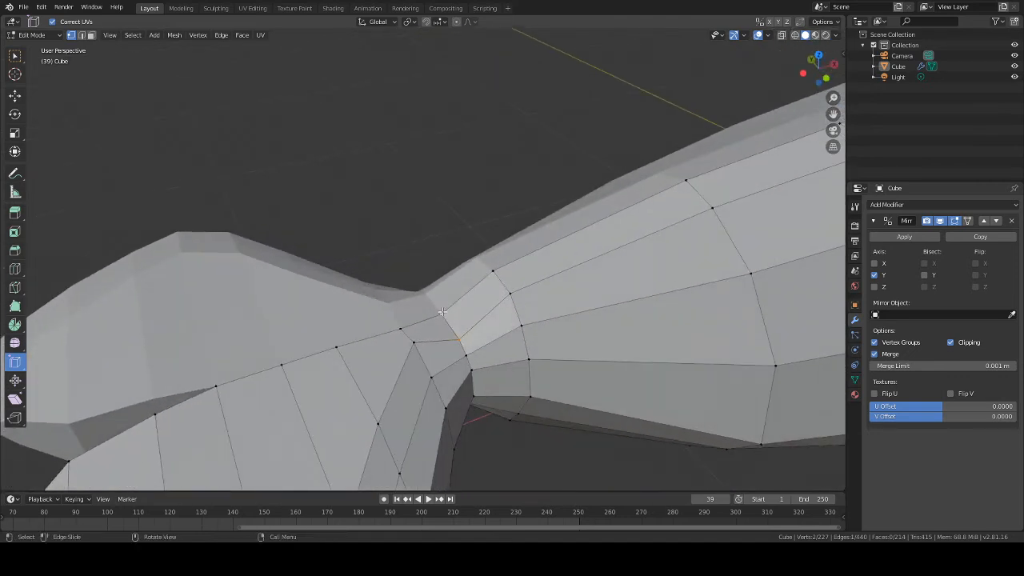
{"action": "key", "text": "m"}
{"action": "left_click", "coordinate": [439, 312]}
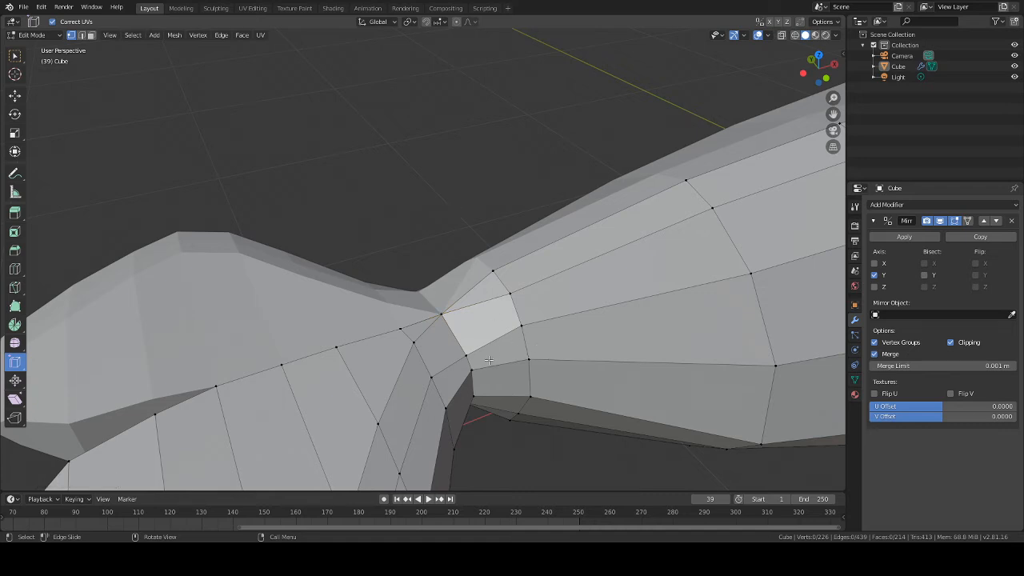
{"action": "left_click", "coordinate": [406, 333]}
{"action": "key", "text": "m"}
{"action": "left_click", "coordinate": [406, 332]}
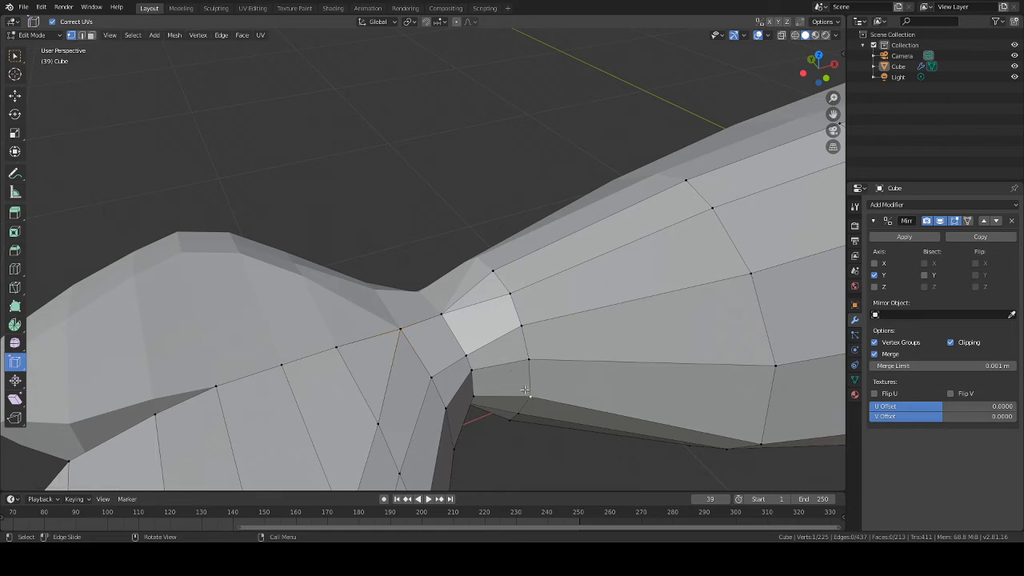
Examine the edge flow around the narrow joint between the body and the tail fluke from several angles
{"action": "middle_click_drag", "start_coordinate": [524, 383], "coordinate": [375, 293]}
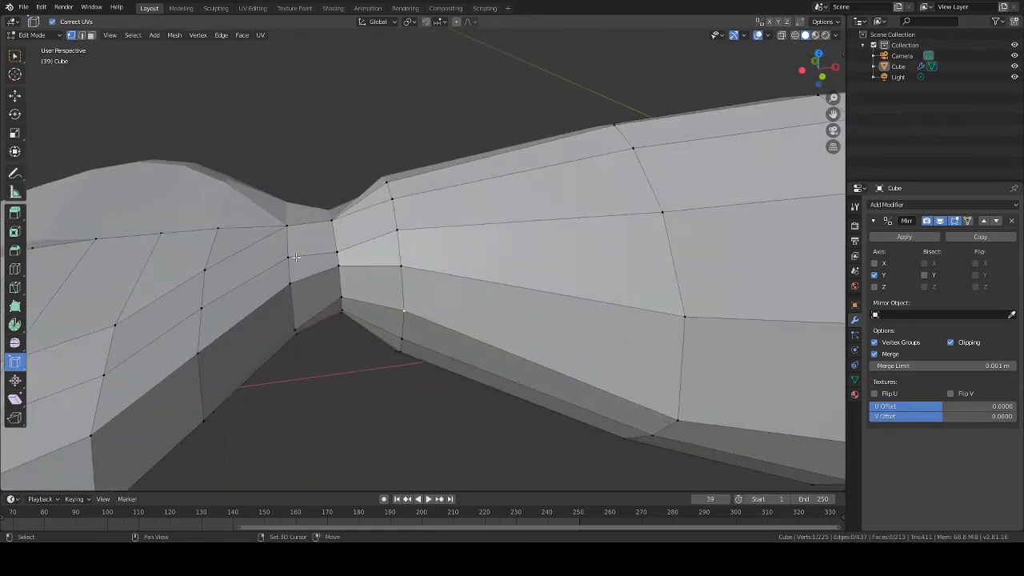
{"action": "middle_click_drag", "start_coordinate": [309, 298], "coordinate": [432, 218]}
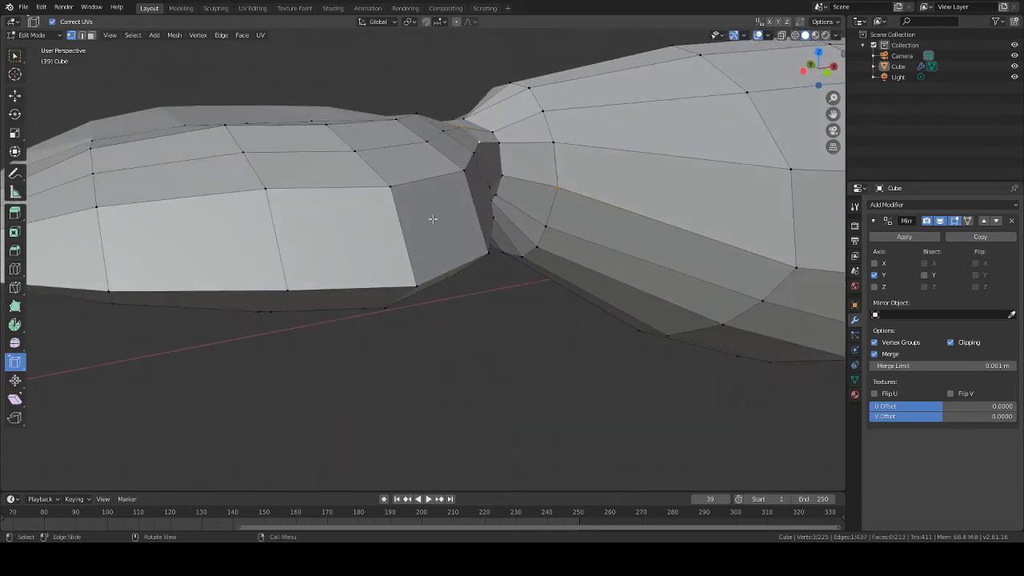
{"action": "middle_click_drag", "start_coordinate": [269, 183], "coordinate": [491, 191]}
{"action": "middle_click_drag", "start_coordinate": [524, 335], "coordinate": [424, 280]}
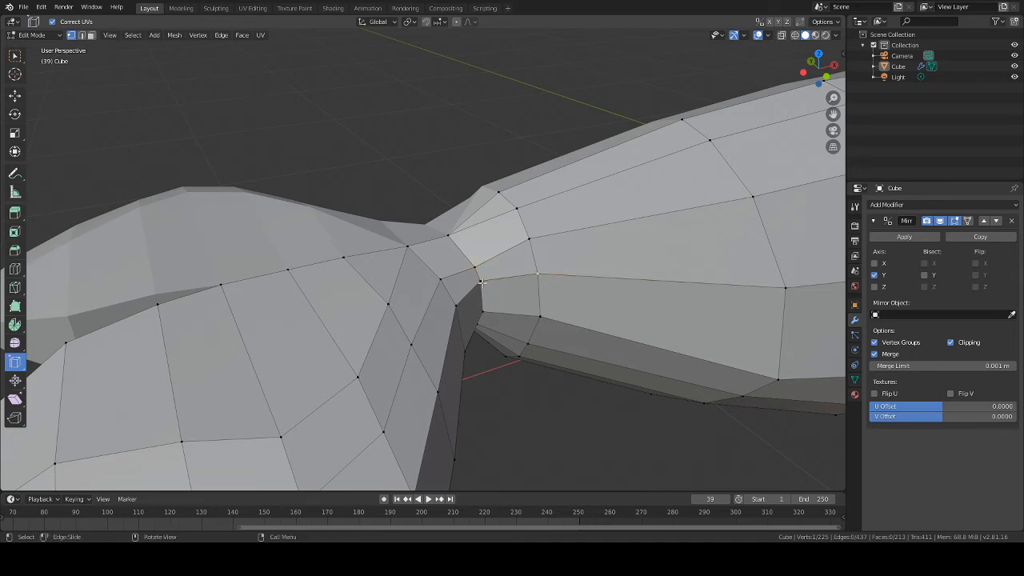
{"action": "middle_click_drag", "start_coordinate": [496, 320], "coordinate": [431, 305]}
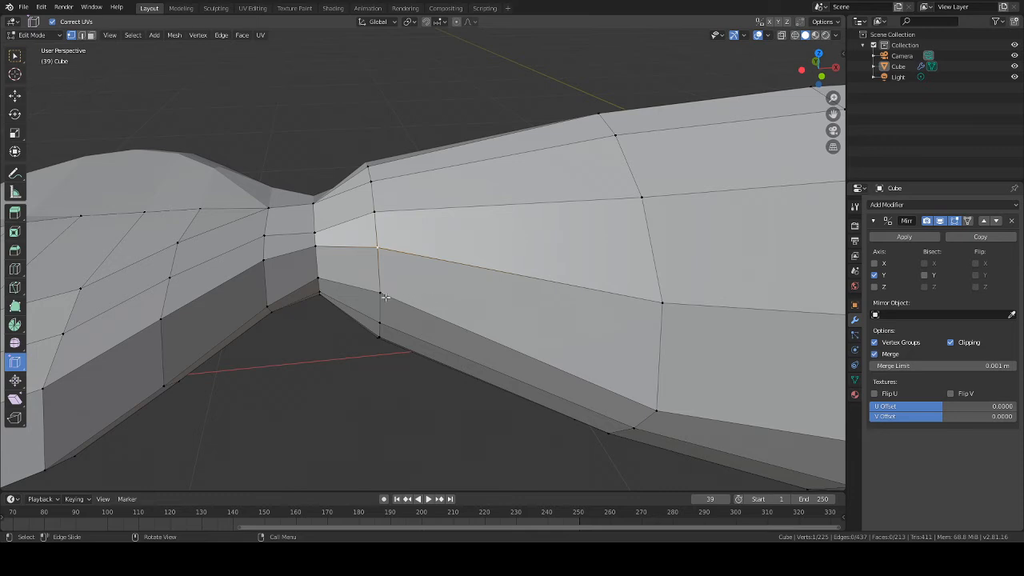
{"action": "middle_click_drag", "start_coordinate": [385, 297], "coordinate": [432, 294]}
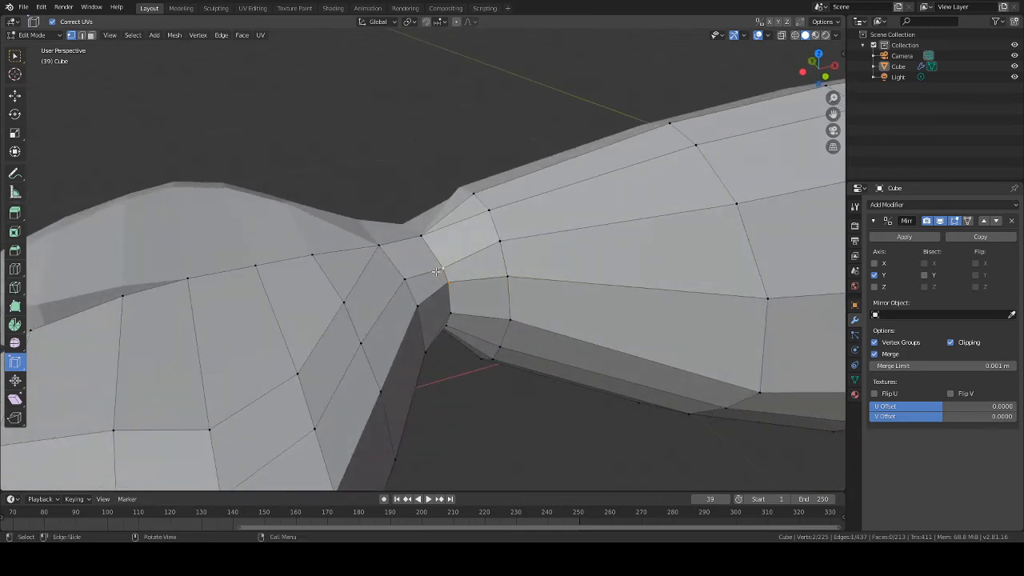
{"action": "middle_click_drag", "start_coordinate": [437, 266], "coordinate": [540, 226]}
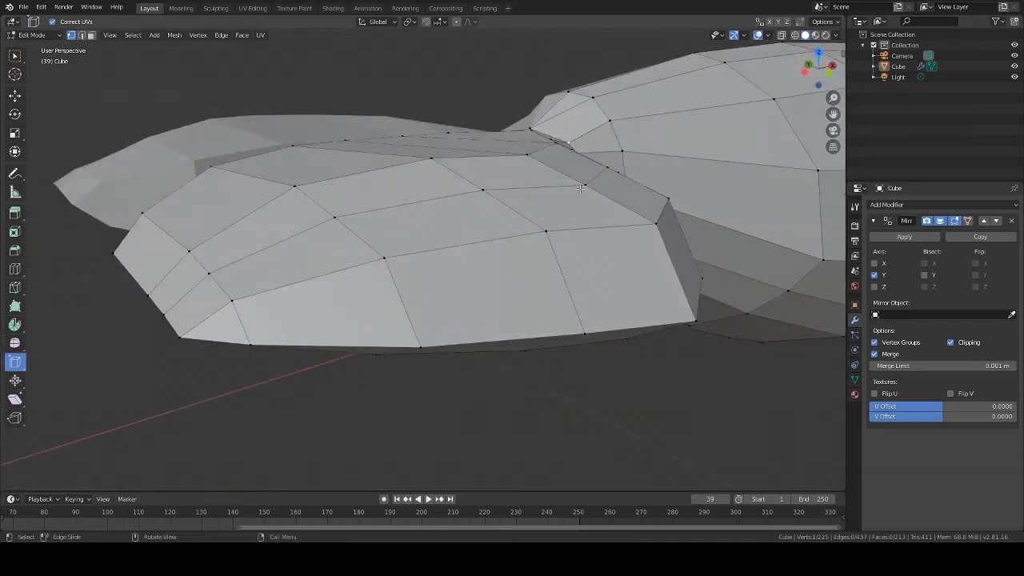
{"action": "middle_click_drag", "start_coordinate": [580, 188], "coordinate": [387, 214]}
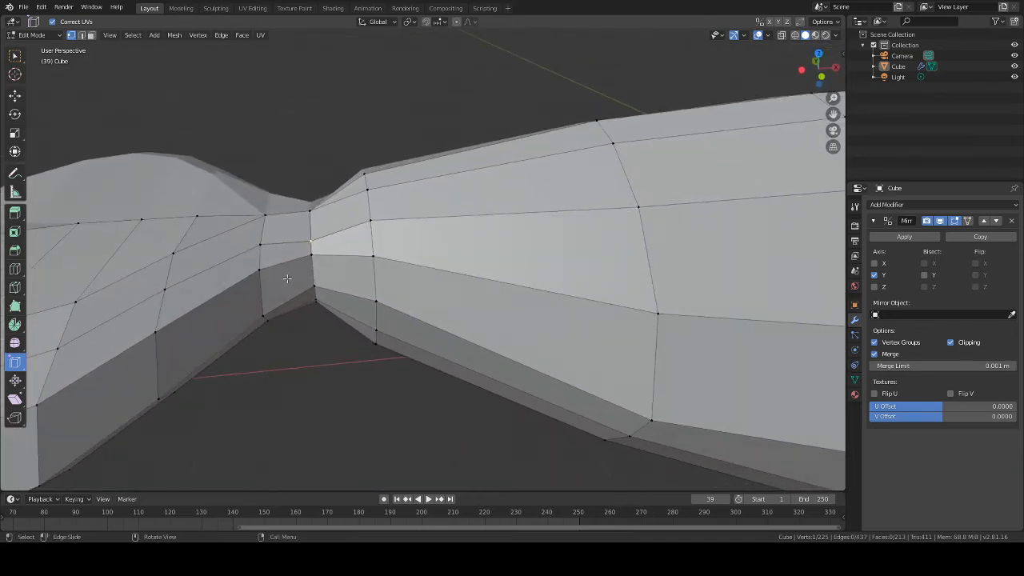
{"action": "middle_click_drag", "start_coordinate": [306, 256], "coordinate": [415, 285]}
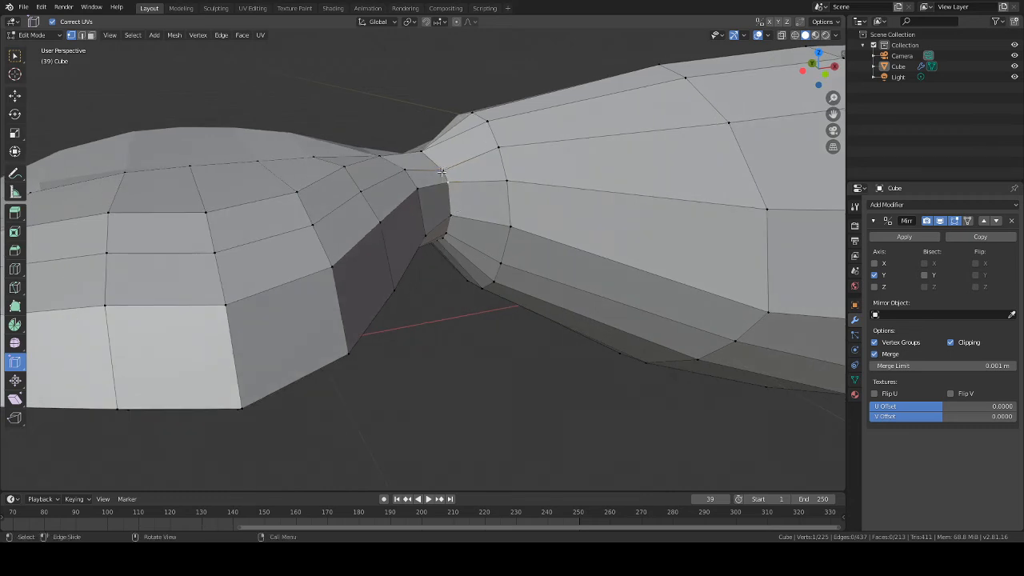
Merge two neighbouring vertex pairs on the side of the tail joint, each at its last selected vertex
{"action": "left_click", "coordinate": [447, 183], "text": "shift"}
{"action": "key", "text": "m"}
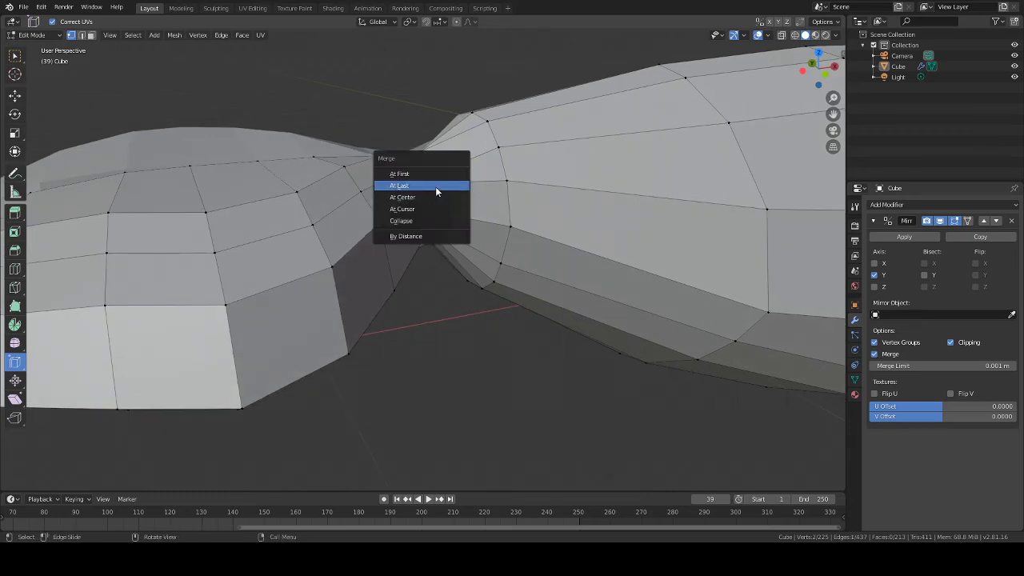
{"action": "left_click", "coordinate": [433, 185]}
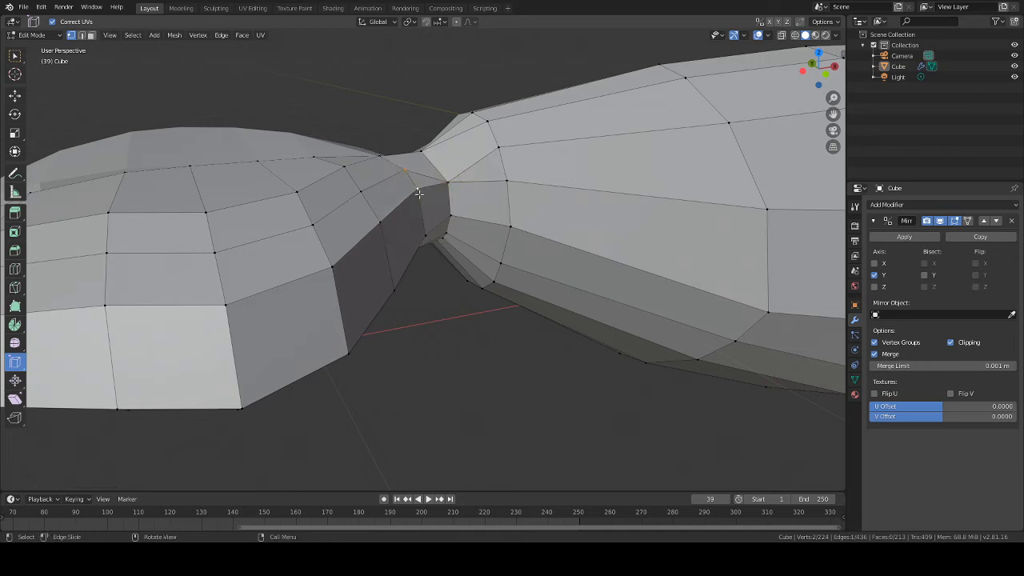
{"action": "key", "text": "m"}
{"action": "left_click", "coordinate": [424, 196]}
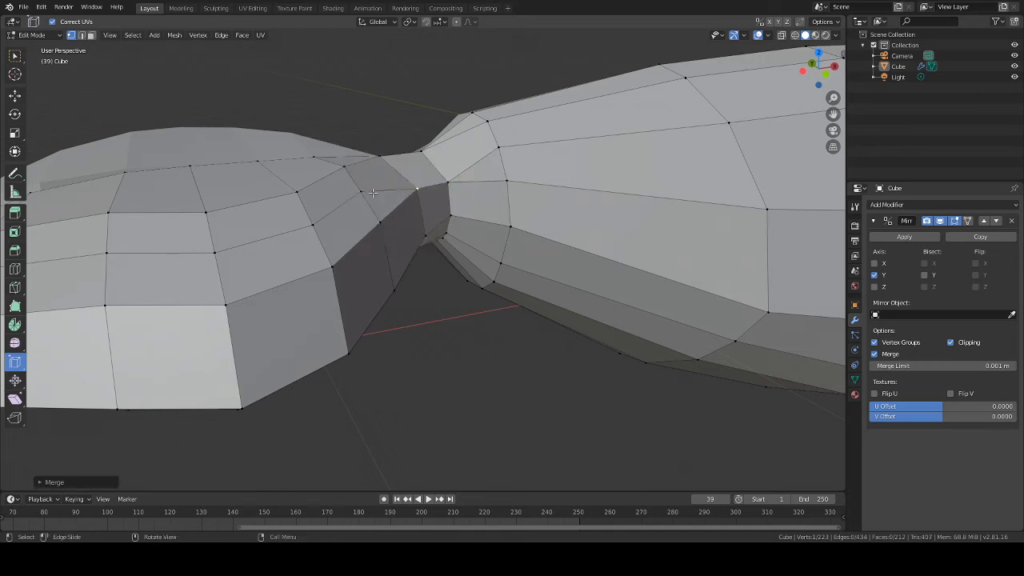
Continue the merge outward along the fluke's edge nearest the body, joining two more vertex pairs at their outer-edge vertices
{"action": "left_click", "coordinate": [371, 194], "text": "shift"}
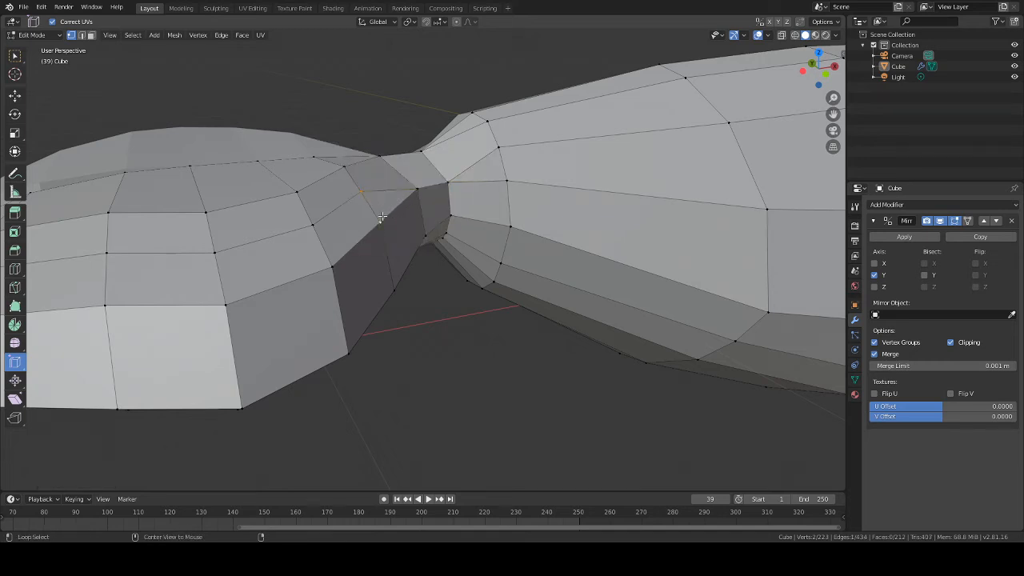
{"action": "key", "text": "m"}
{"action": "left_click", "coordinate": [368, 216]}
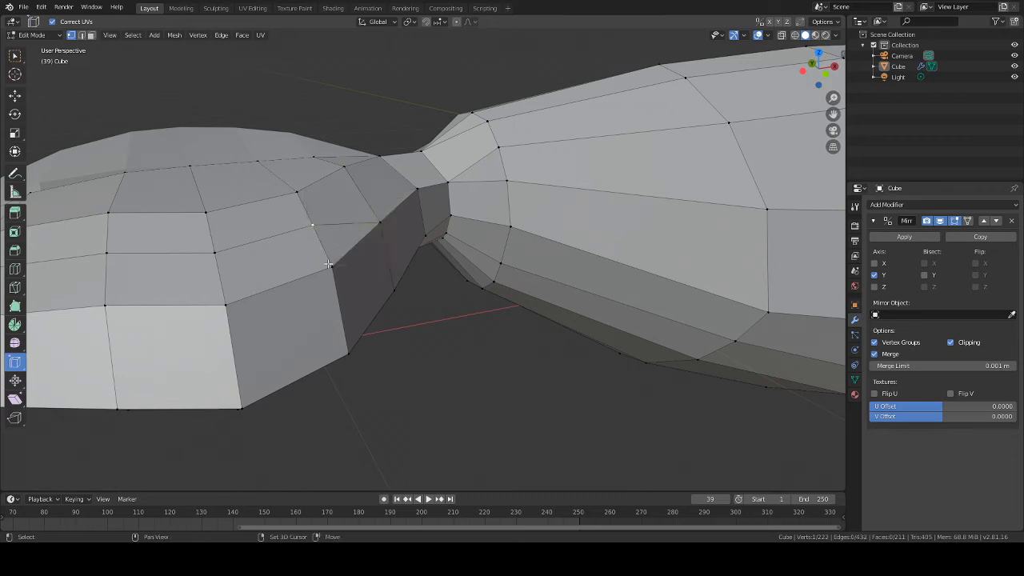
{"action": "left_click", "coordinate": [330, 263], "text": "shift"}
{"action": "key", "text": "m"}
{"action": "left_click", "coordinate": [333, 259]}
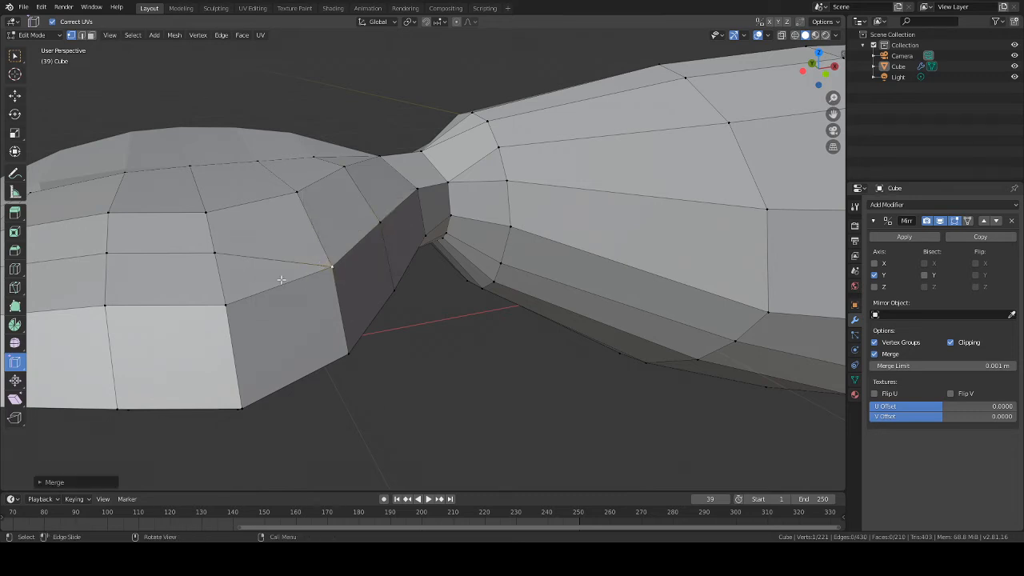
Merge three vertex pairs across the middle of the fluke at the last selected vertex to collapse the extra edge row
{"action": "left_click", "coordinate": [238, 257], "text": "shift"}
{"action": "key", "text": "m"}
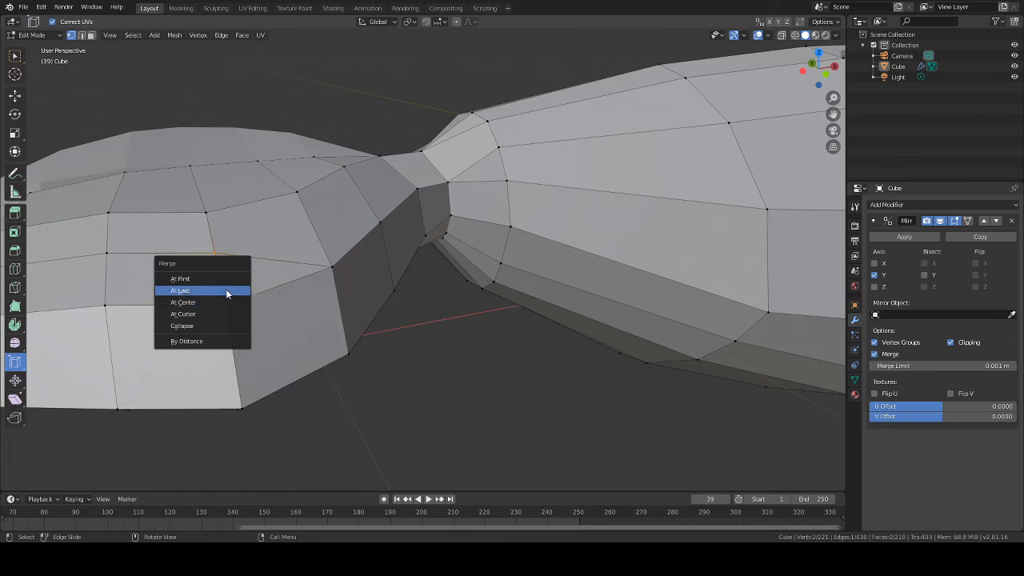
{"action": "left_click", "coordinate": [227, 291]}
{"action": "middle_click_drag", "start_coordinate": [226, 290], "coordinate": [347, 246]}
{"action": "left_click", "coordinate": [416, 203], "text": "shift"}
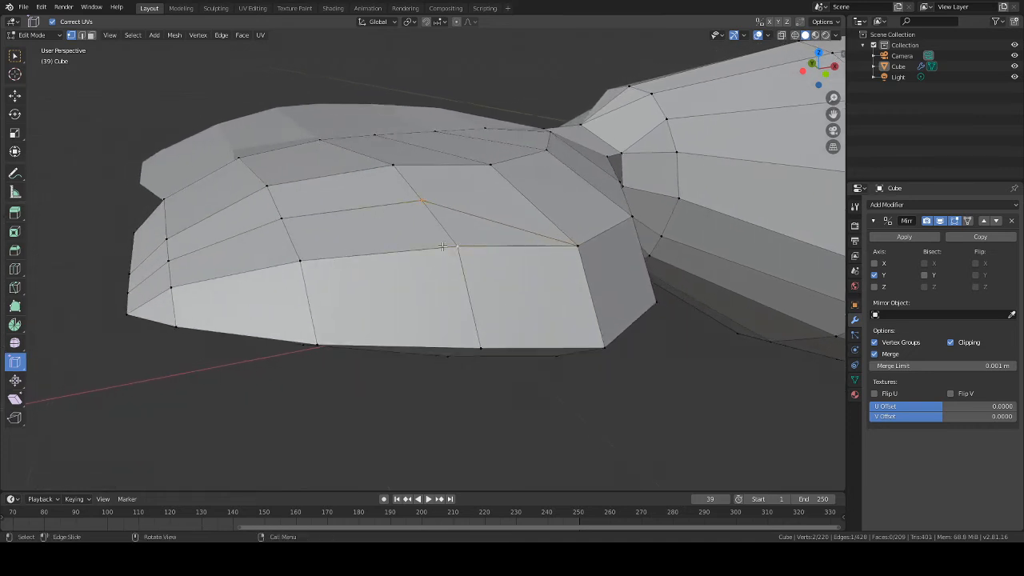
{"action": "key", "text": "m"}
{"action": "left_click", "coordinate": [432, 259]}
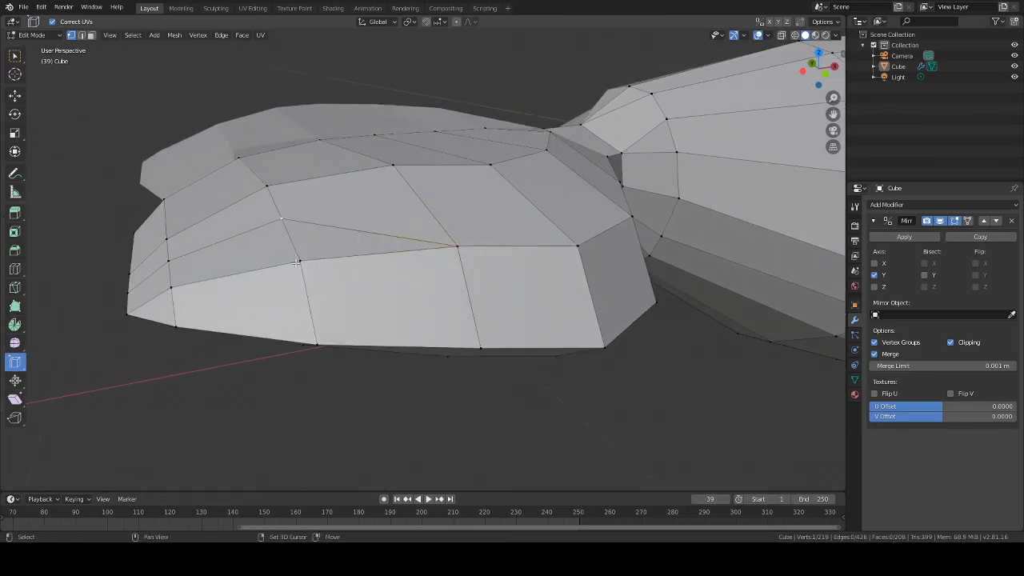
{"action": "key", "text": "m"}
{"action": "left_click", "coordinate": [271, 266]}
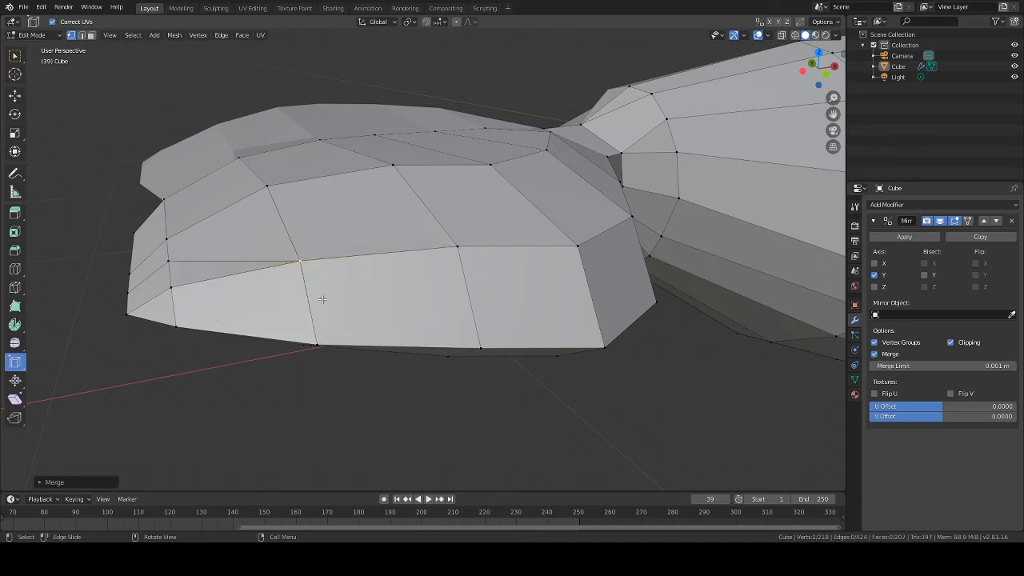
Merge the last two vertex pairs of the extra edge row near the fluke's tip, each at its last selected vertex
{"action": "middle_click_drag", "start_coordinate": [323, 299], "coordinate": [341, 286]}
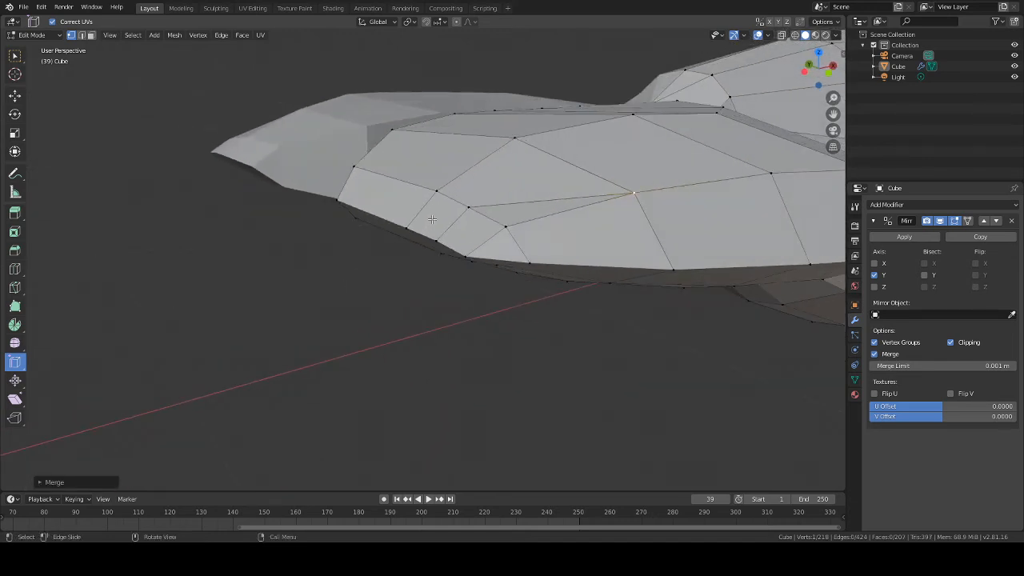
{"action": "left_click", "coordinate": [470, 209]}
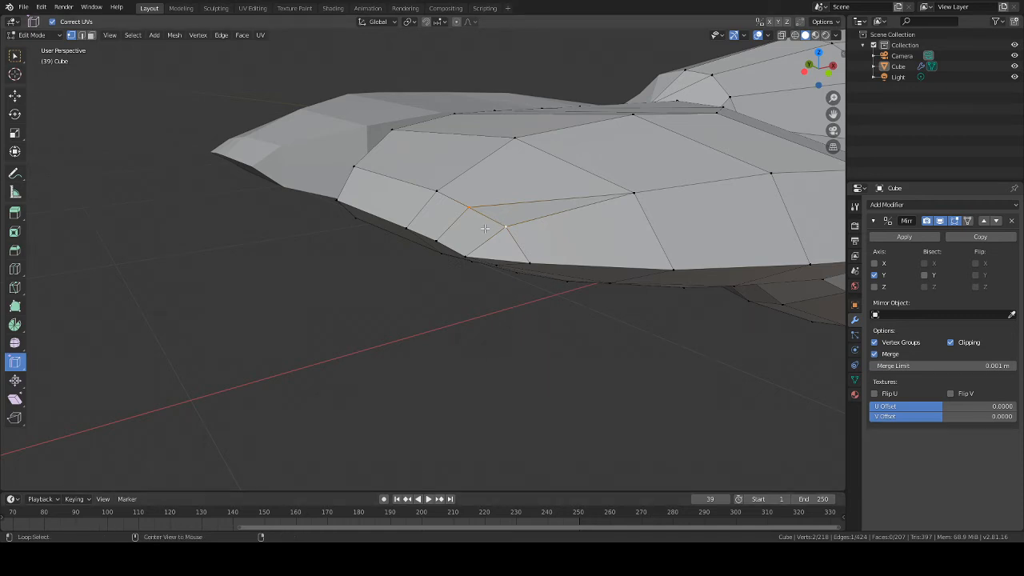
{"action": "key", "text": "m"}
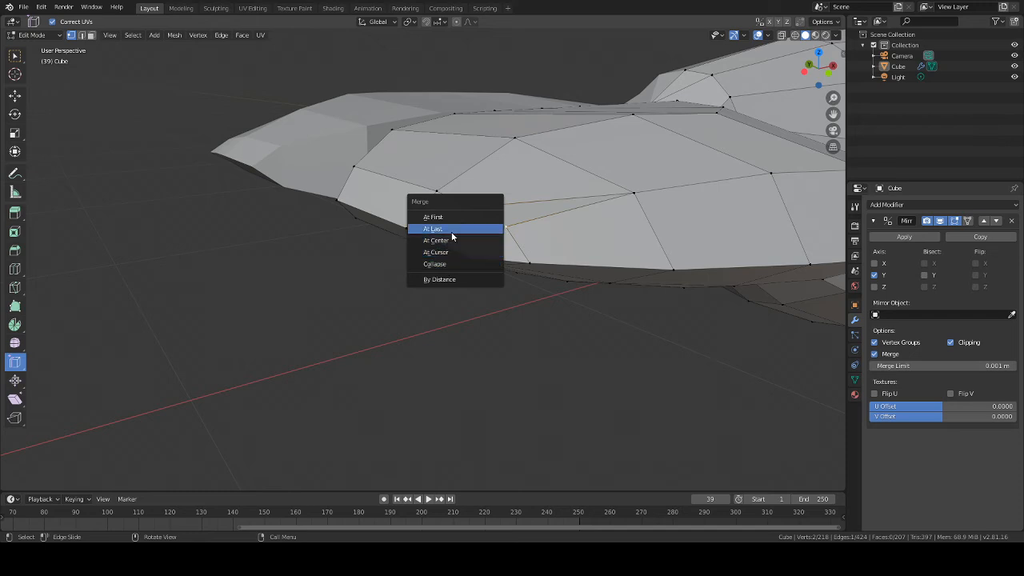
{"action": "left_click", "coordinate": [450, 230]}
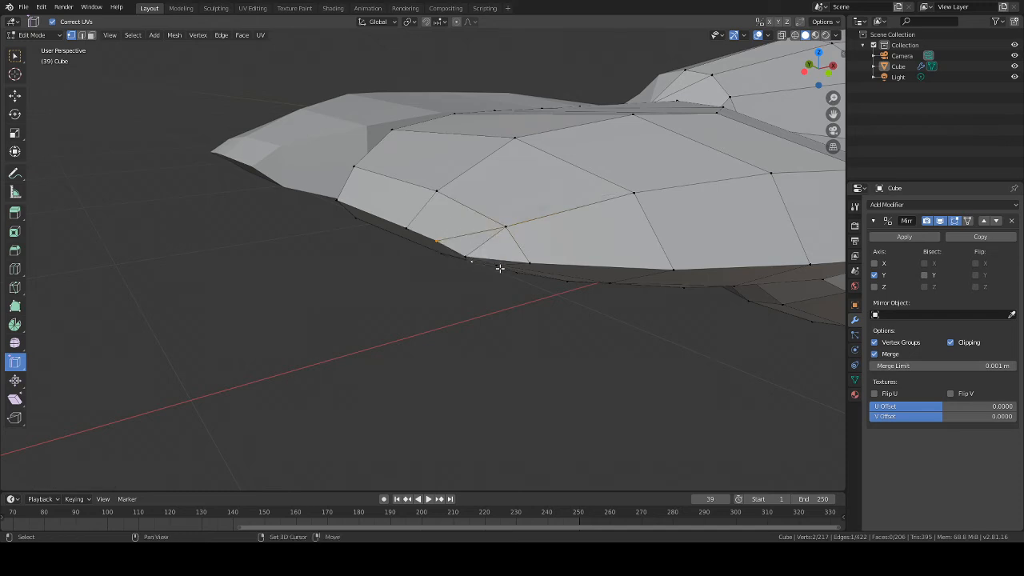
{"action": "left_click", "coordinate": [466, 250], "text": "shift"}
{"action": "middle_click_drag", "start_coordinate": [515, 256], "coordinate": [519, 250]}
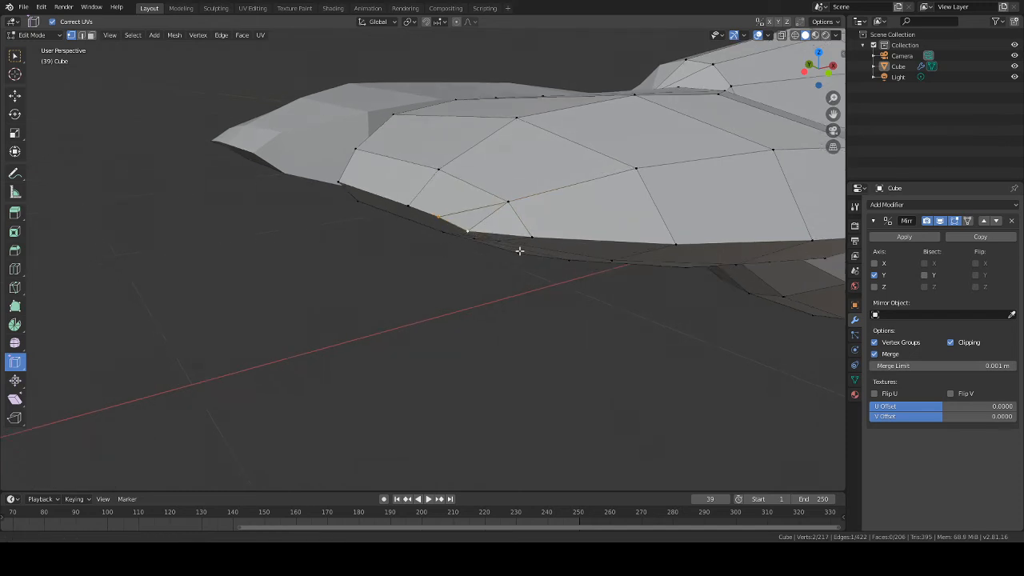
{"action": "key", "text": "m"}
{"action": "left_click", "coordinate": [491, 263]}
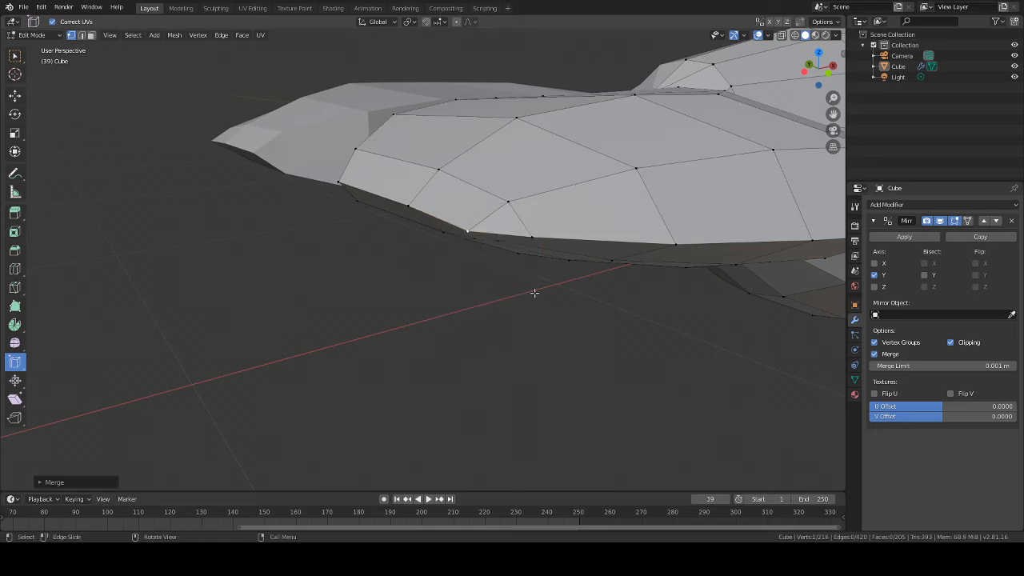
Merge the two upper vertices of the body's last ring in front of the tail joint
{"action": "middle_click_drag", "start_coordinate": [535, 293], "coordinate": [595, 326]}
{"action": "scroll", "coordinate": [594, 326], "scroll_direction": "up", "scroll_amount": 2}
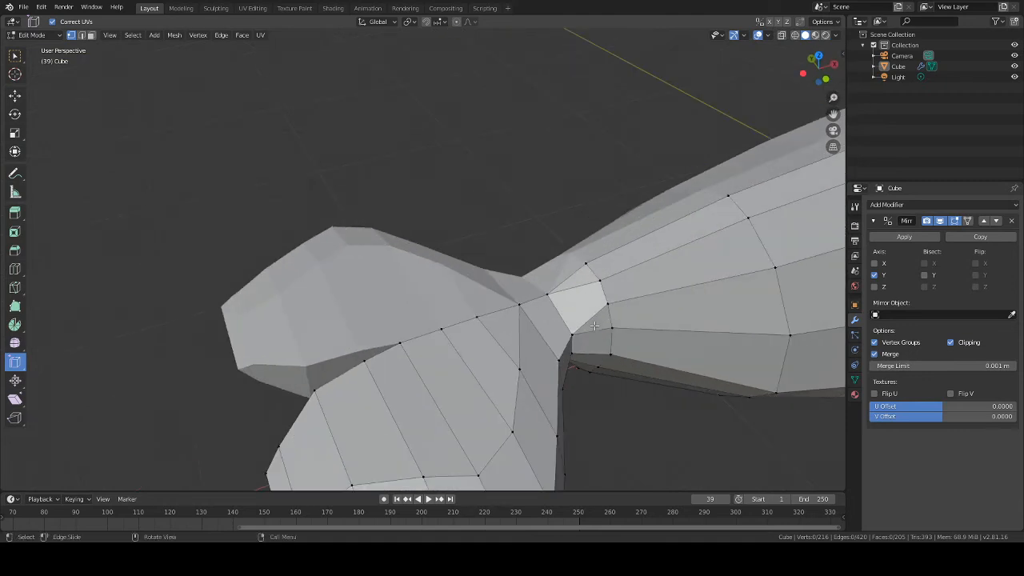
{"action": "left_click", "coordinate": [594, 279], "text": "shift"}
{"action": "key", "text": "m"}
{"action": "left_click", "coordinate": [577, 295]}
Lower the top vertex of the body ring in front of the tail joint by about 0.02 m along global Z
{"action": "middle_click_drag", "start_coordinate": [613, 377], "coordinate": [483, 230]}
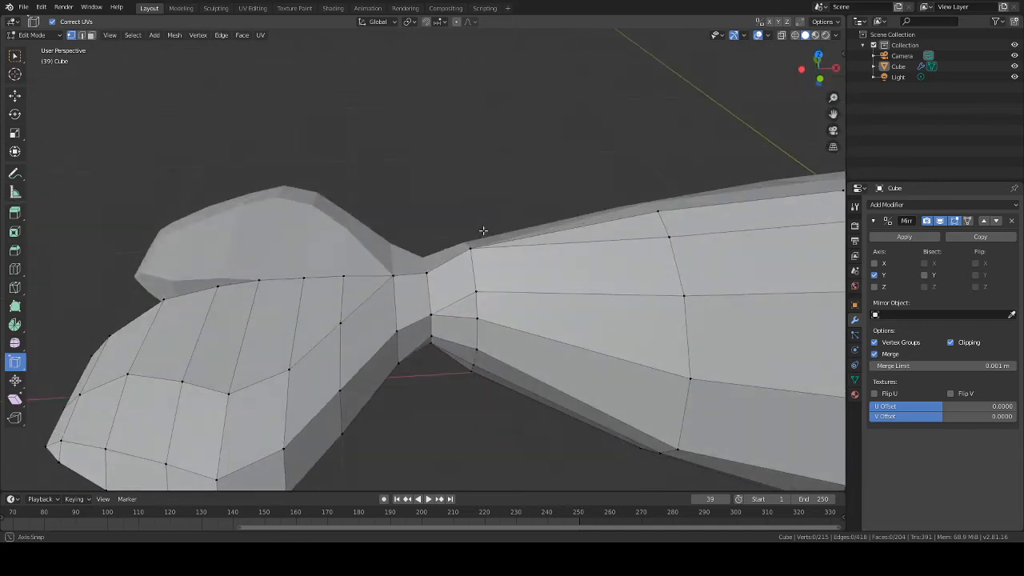
{"action": "key", "text": "g"}
{"action": "key", "text": "z"}
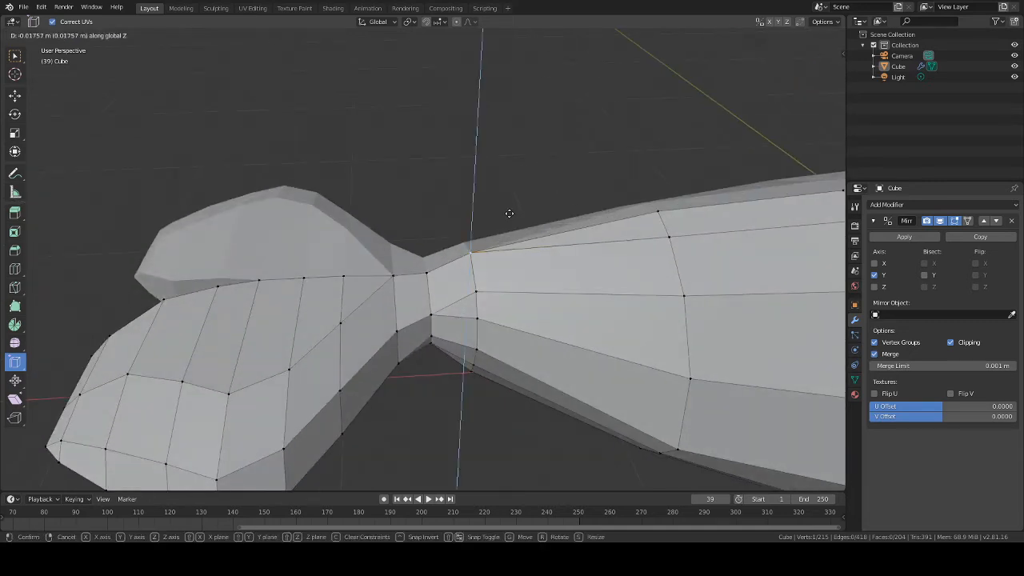
{"action": "left_click", "coordinate": [510, 219]}
{"action": "middle_click_drag", "start_coordinate": [535, 290], "coordinate": [293, 231]}
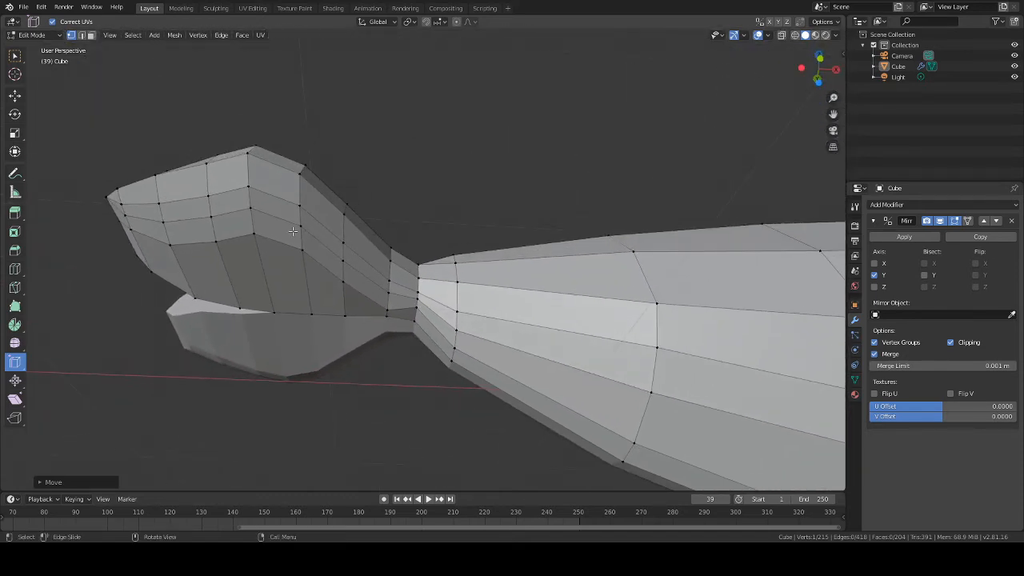
Merge three vertex pairs of the extra edge row on the fluke's underside, from the tail joint outward, each at the last selected vertex
{"action": "left_click", "coordinate": [414, 292], "text": "shift"}
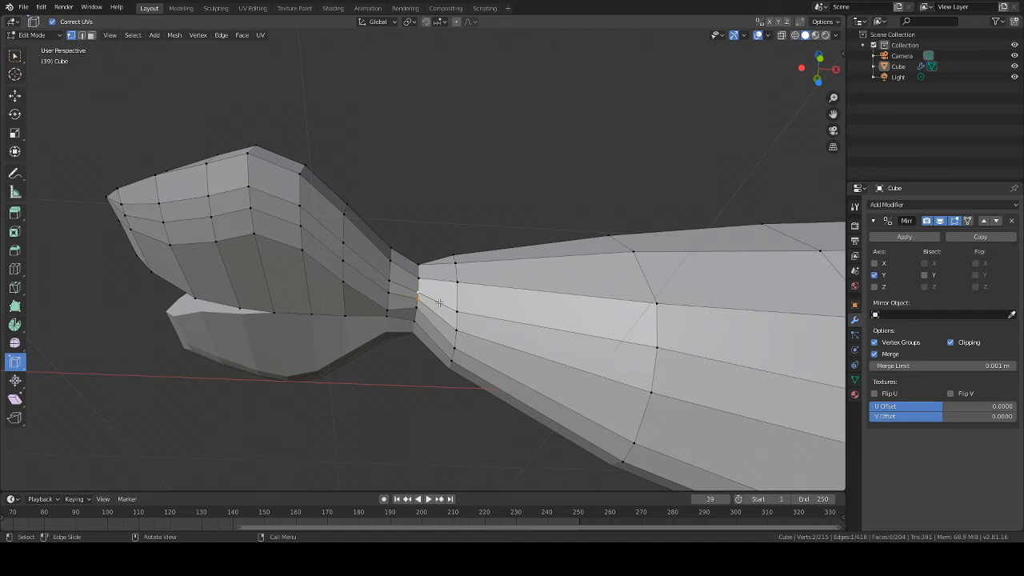
{"action": "key", "text": "m"}
{"action": "left_click", "coordinate": [425, 305]}
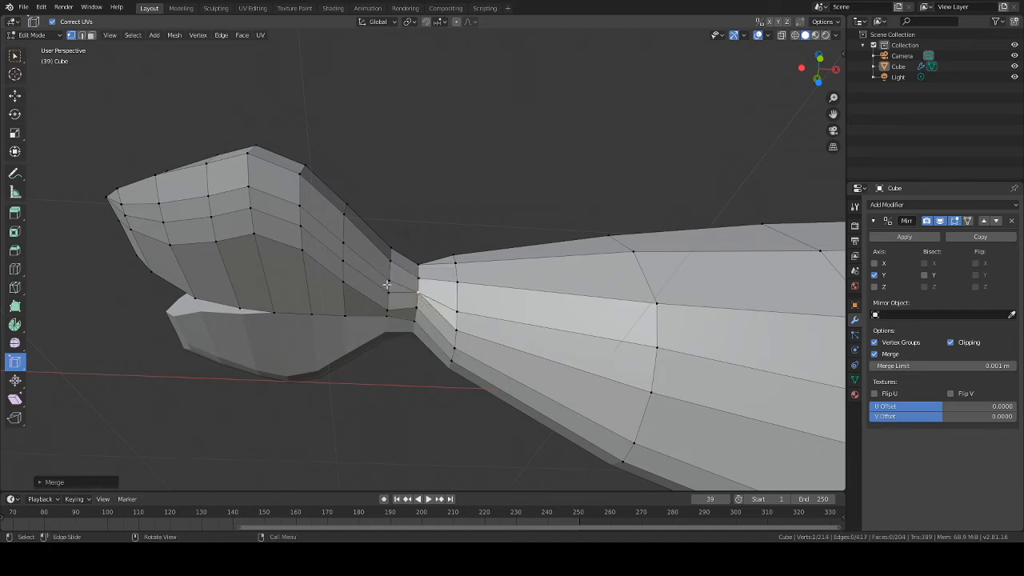
{"action": "left_click", "coordinate": [388, 281], "text": "shift"}
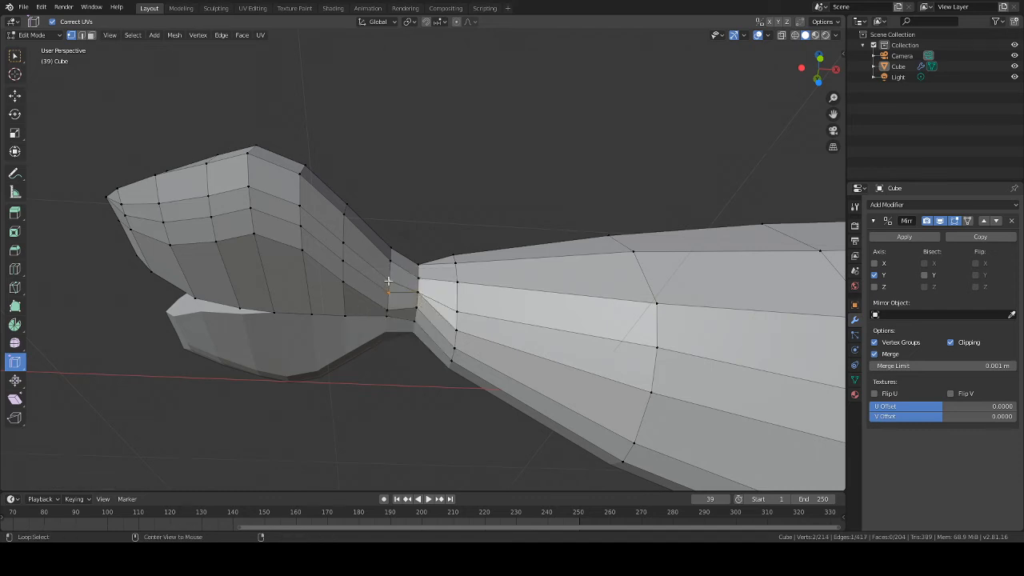
{"action": "key", "text": "m"}
{"action": "left_click", "coordinate": [389, 280]}
{"action": "key", "text": "m"}
{"action": "left_click", "coordinate": [337, 248]}
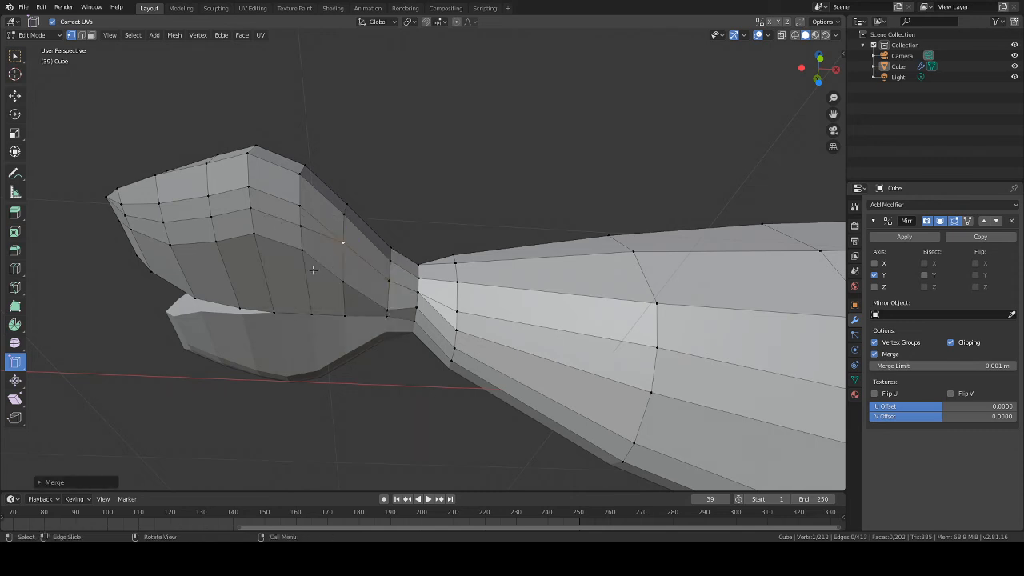
Merge the next two vertex pairs of the underside row toward the fluke's outer bend, each at the last selected vertex
{"action": "left_click", "coordinate": [303, 208], "text": "shift"}
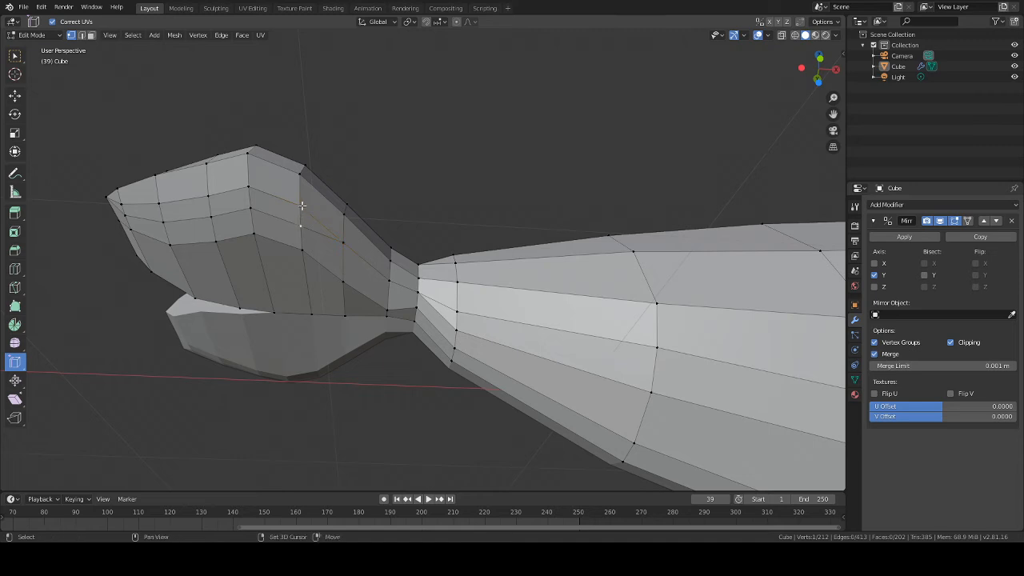
{"action": "key", "text": "m"}
{"action": "left_click", "coordinate": [305, 221]}
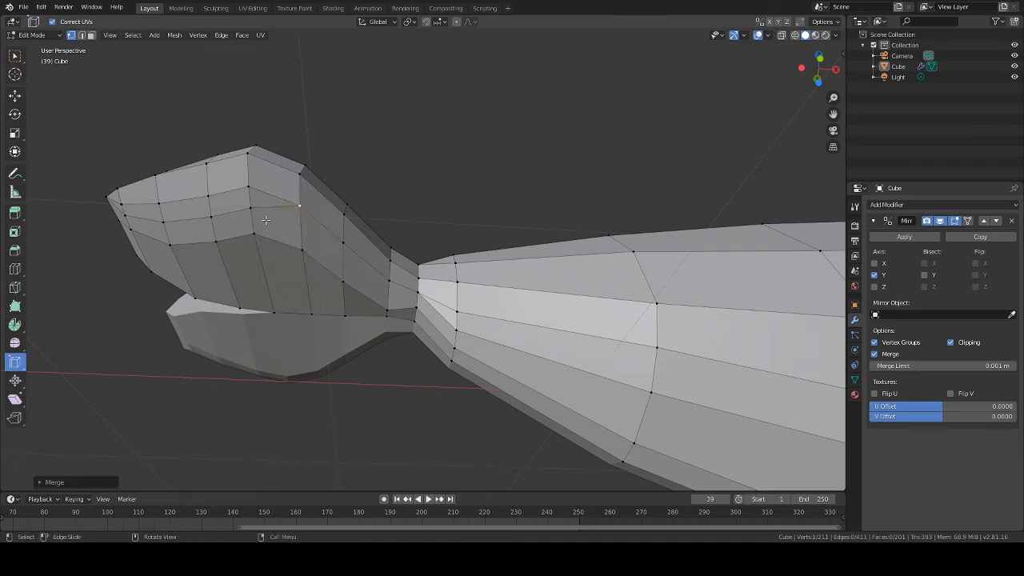
{"action": "key", "text": "m"}
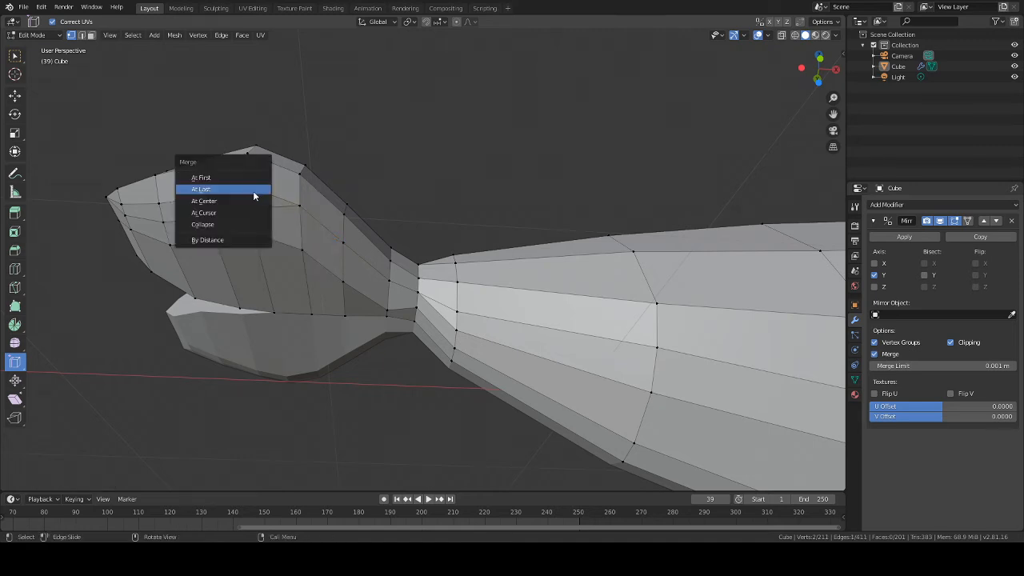
{"action": "left_click", "coordinate": [253, 190]}
Merge three more vertex pairs of that row along the fluke's outer side toward its trailing end, each at the last selected vertex
{"action": "middle_click_drag", "start_coordinate": [253, 191], "coordinate": [372, 240]}
{"action": "left_click", "coordinate": [374, 242]}
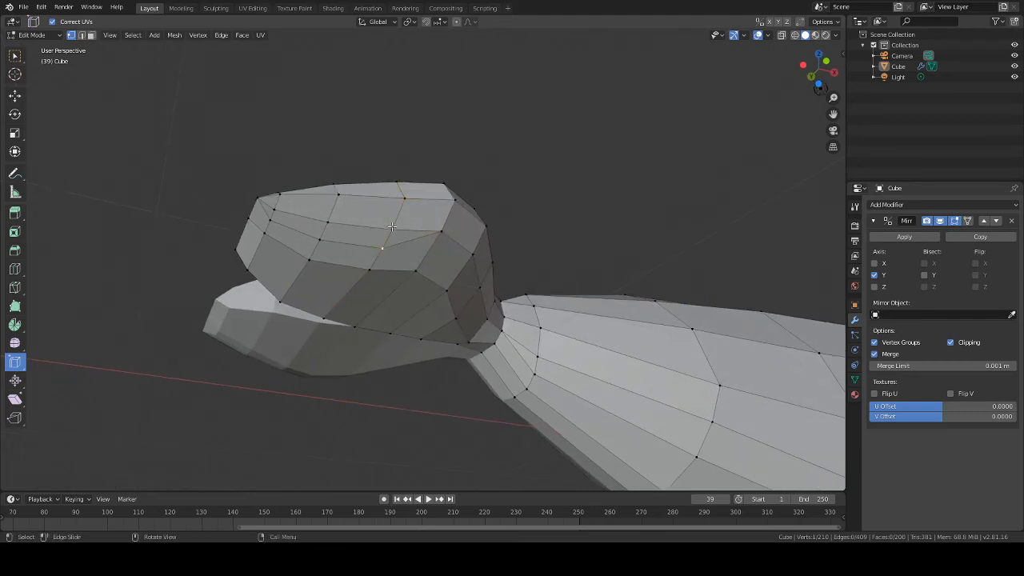
{"action": "left_click", "coordinate": [391, 226], "text": "shift"}
{"action": "key", "text": "m"}
{"action": "left_click", "coordinate": [361, 226]}
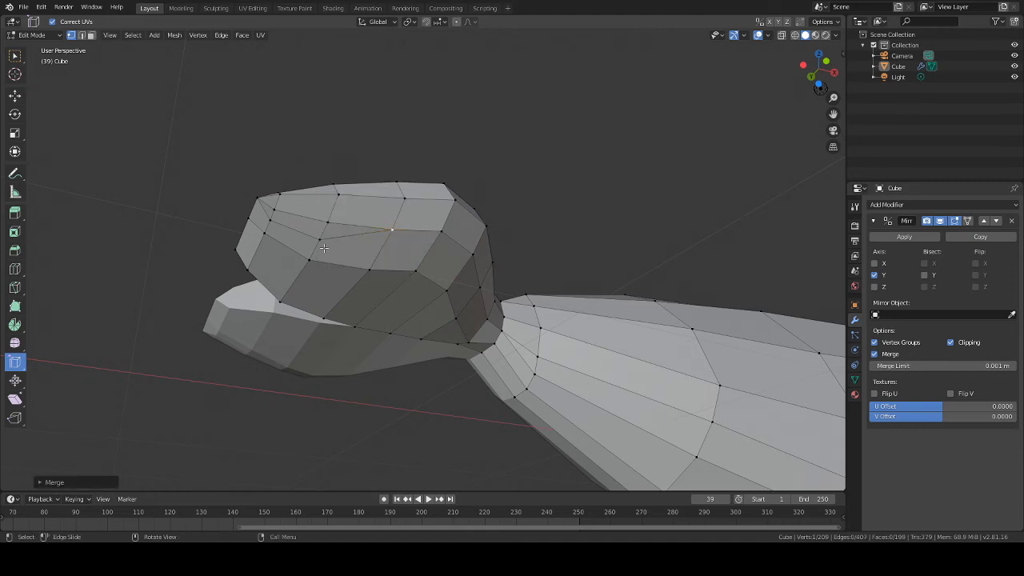
{"action": "left_click", "coordinate": [324, 242], "text": "shift"}
{"action": "key", "text": "m"}
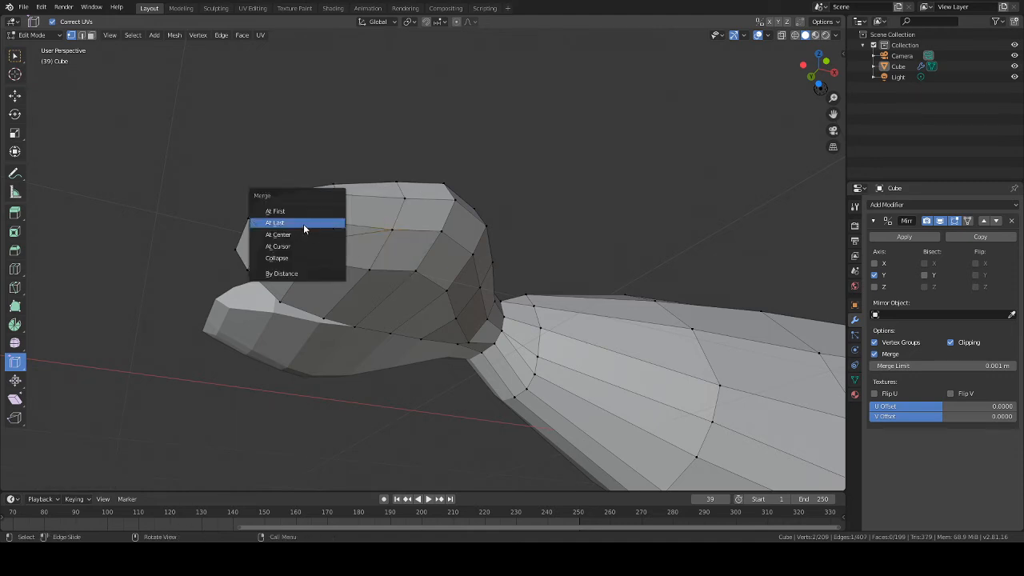
{"action": "left_click", "coordinate": [304, 224]}
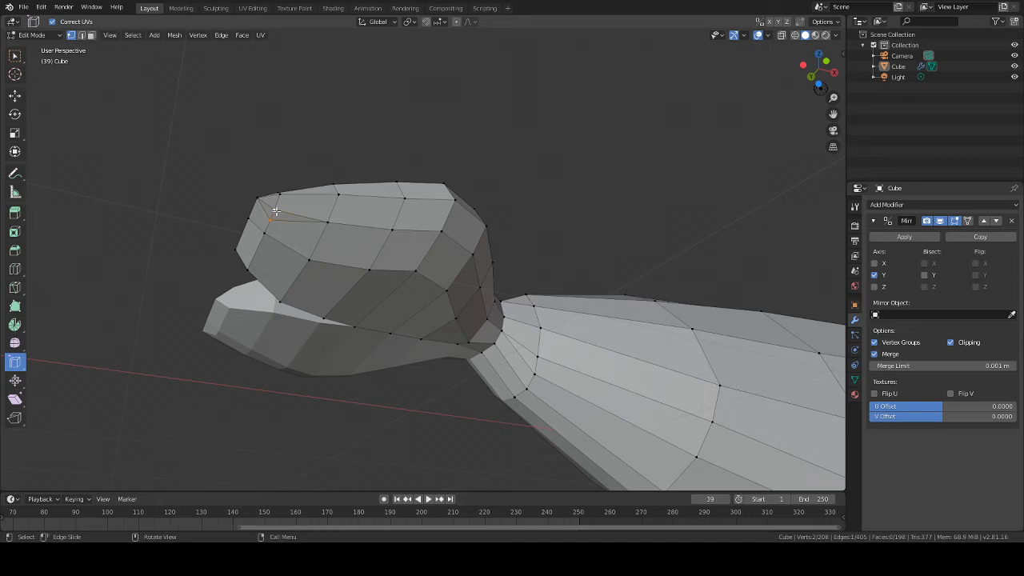
{"action": "key", "text": "alt+m"}
{"action": "left_click", "coordinate": [277, 212]}
Merge the remaining vertex pair of the row near the fluke's trailing end, undoing and redoing the merge
{"action": "middle_click_drag", "start_coordinate": [278, 218], "coordinate": [347, 267]}
{"action": "left_click", "coordinate": [415, 411], "text": "shift"}
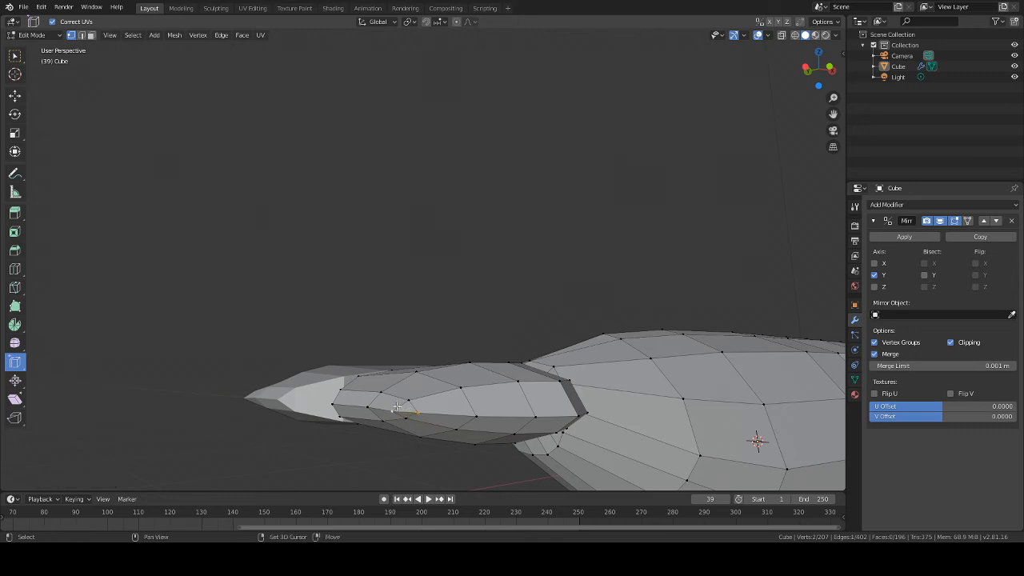
{"action": "key", "text": "alt+m"}
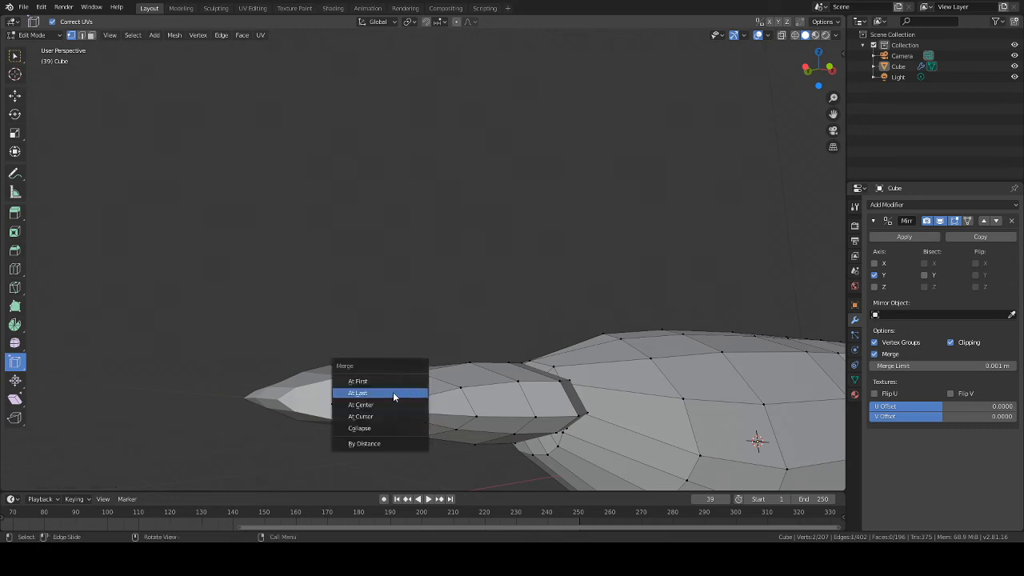
{"action": "left_click", "coordinate": [392, 392]}
{"action": "middle_click_drag", "start_coordinate": [459, 292], "coordinate": [461, 288]}
{"action": "key", "text": "ctrl+z"}
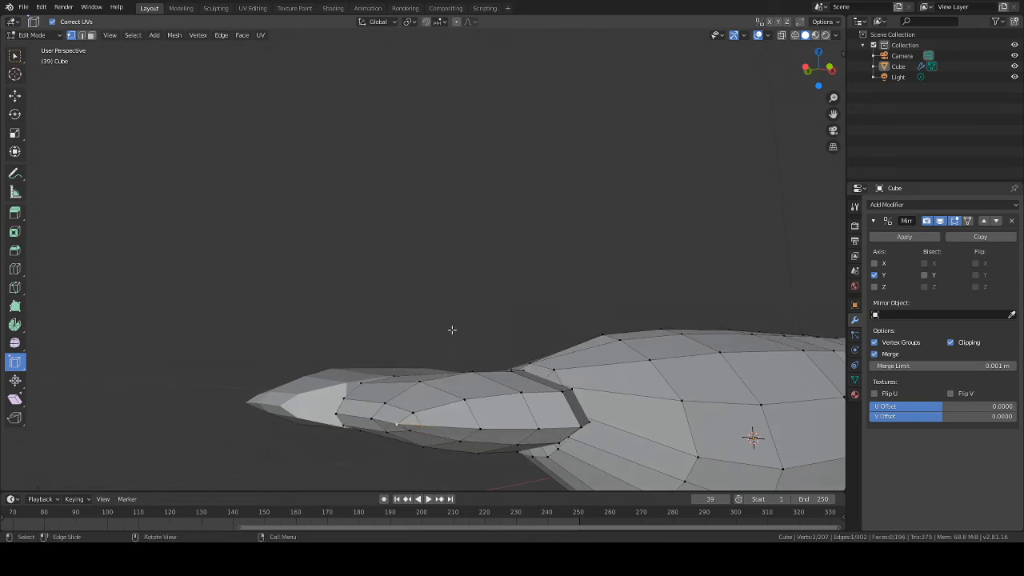
{"action": "key", "text": "alt+m"}
{"action": "left_click", "coordinate": [392, 391]}
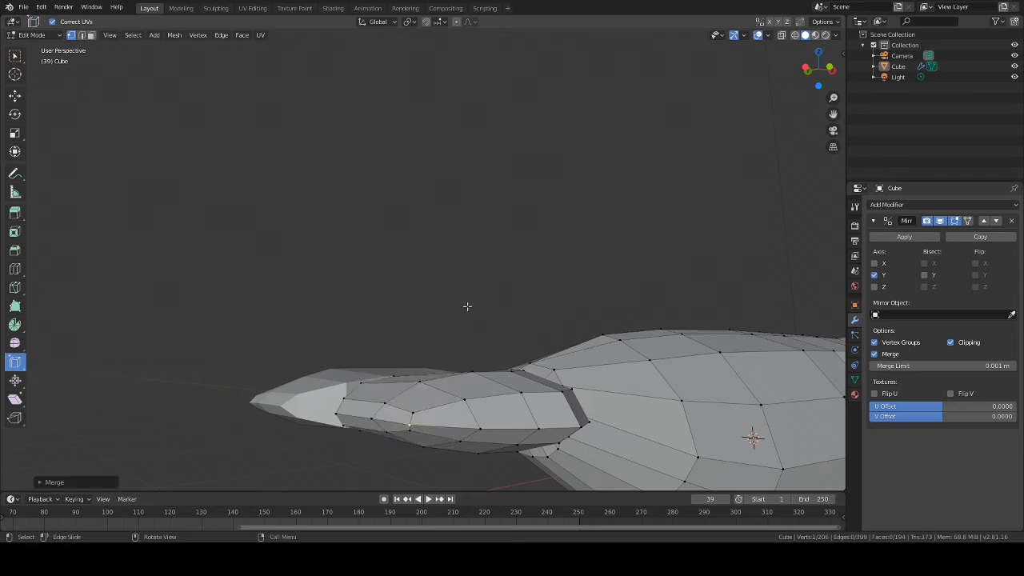
Examine the tail fluke's remaining edge loops from the side, from behind and from above
{"action": "middle_click_drag", "start_coordinate": [467, 307], "coordinate": [329, 255]}
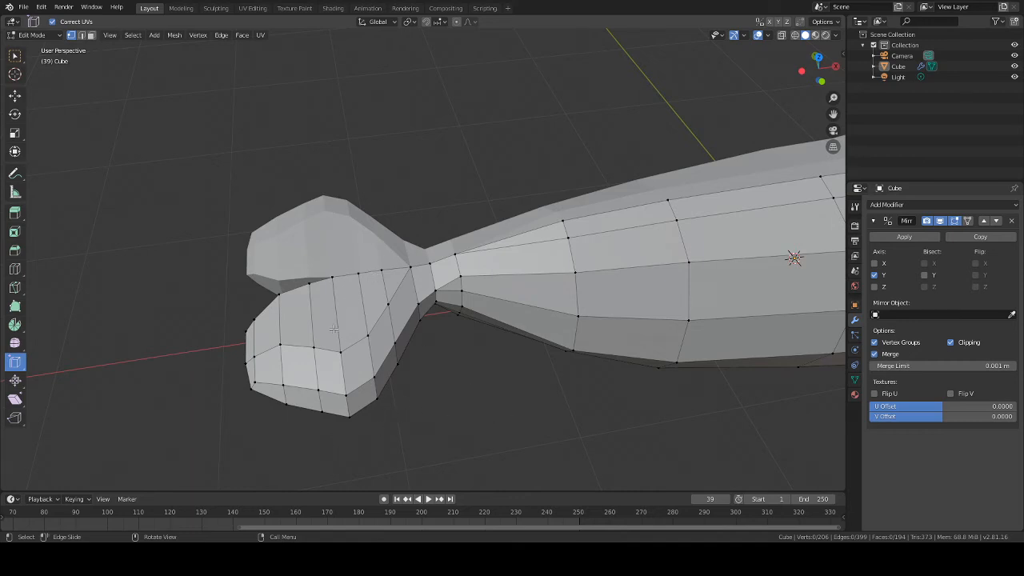
{"action": "middle_click_drag", "start_coordinate": [502, 397], "coordinate": [525, 324]}
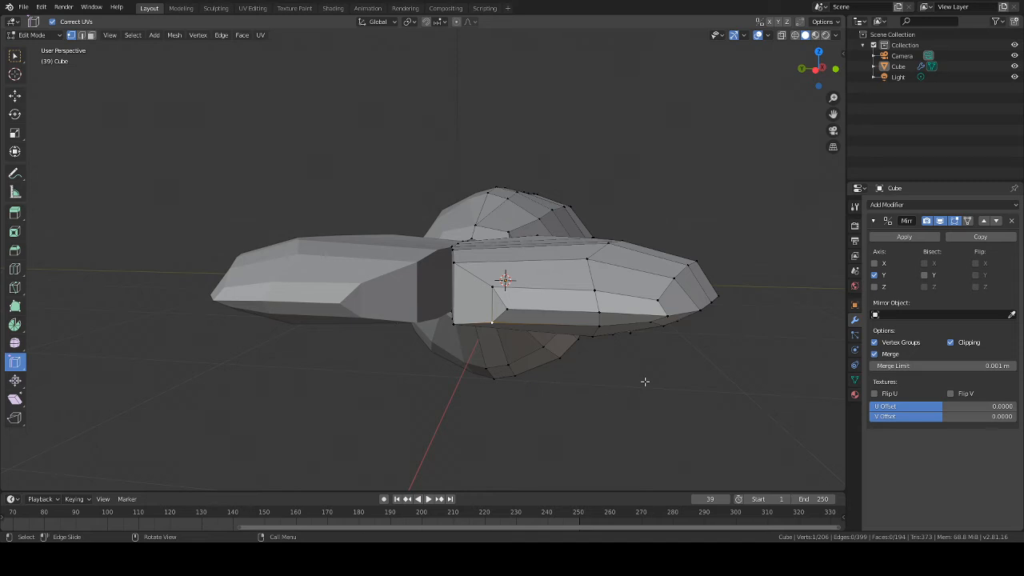
{"action": "middle_click_drag", "start_coordinate": [720, 398], "coordinate": [623, 369]}
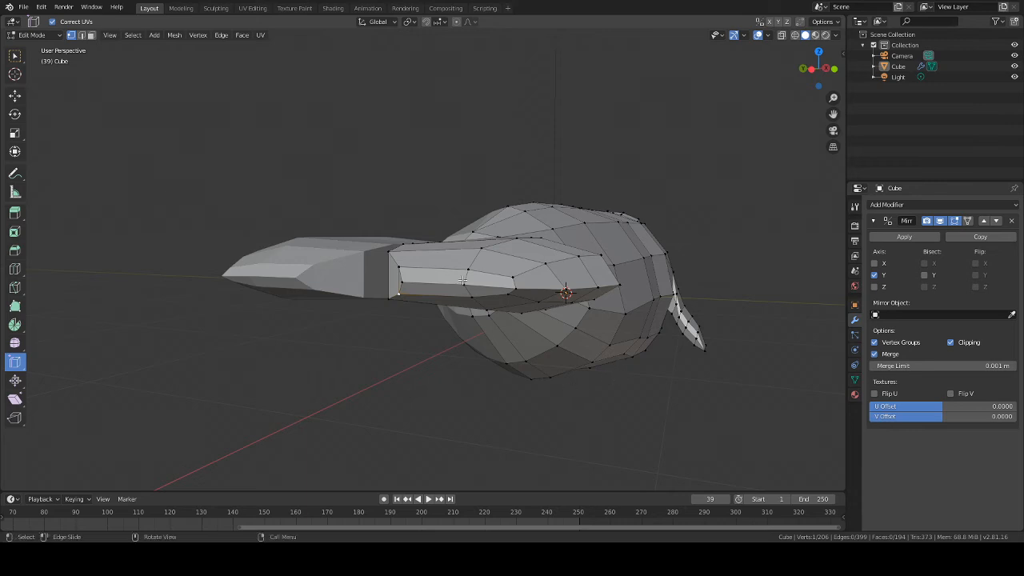
{"action": "middle_click_drag", "start_coordinate": [392, 268], "coordinate": [463, 287]}
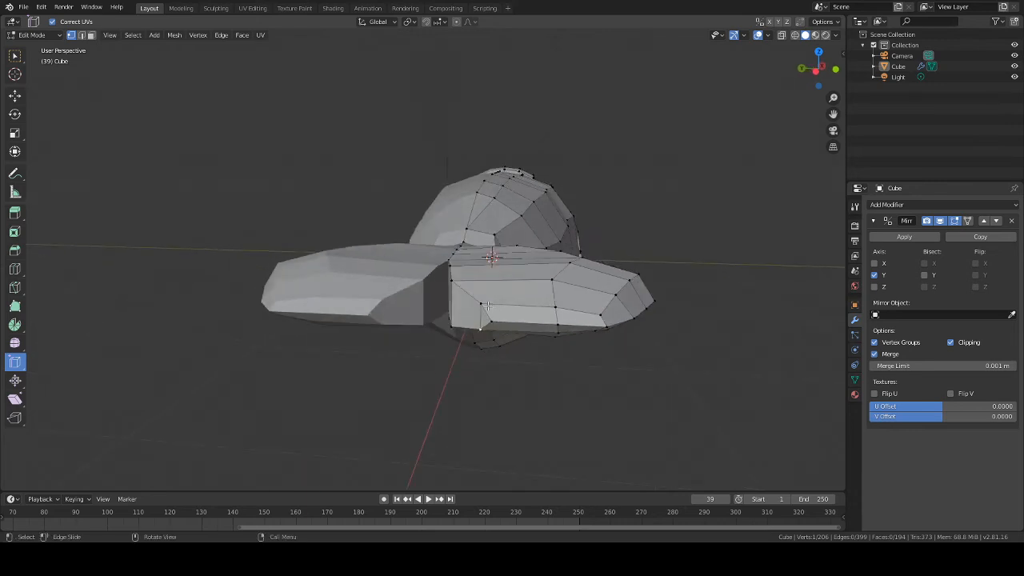
{"action": "middle_click_drag", "start_coordinate": [552, 308], "coordinate": [540, 353]}
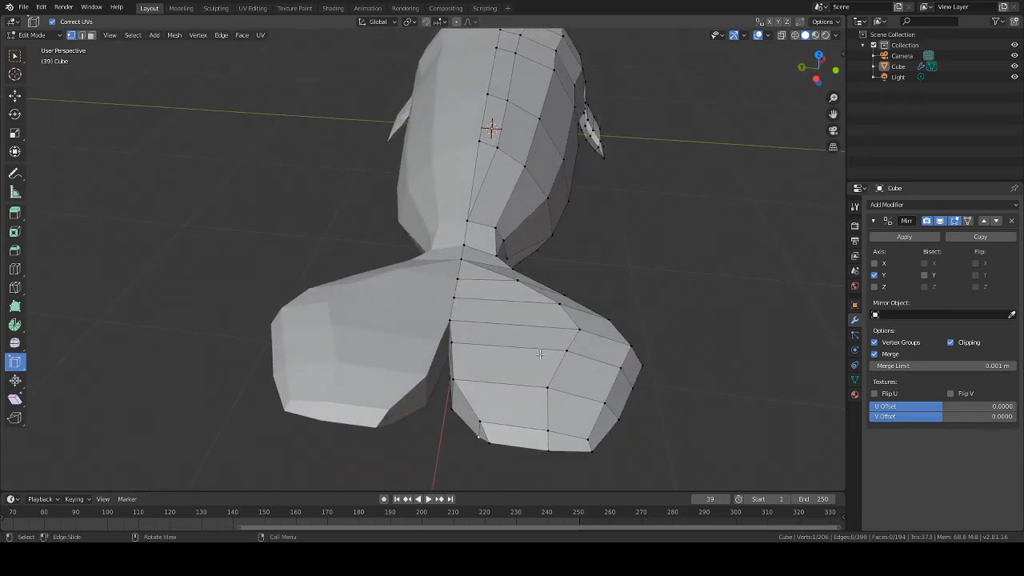
Try to merge two whole neighbouring edge loops across the fluke at the last selected vertex, and undo it
{"action": "middle_click_drag", "start_coordinate": [700, 408], "coordinate": [548, 380]}
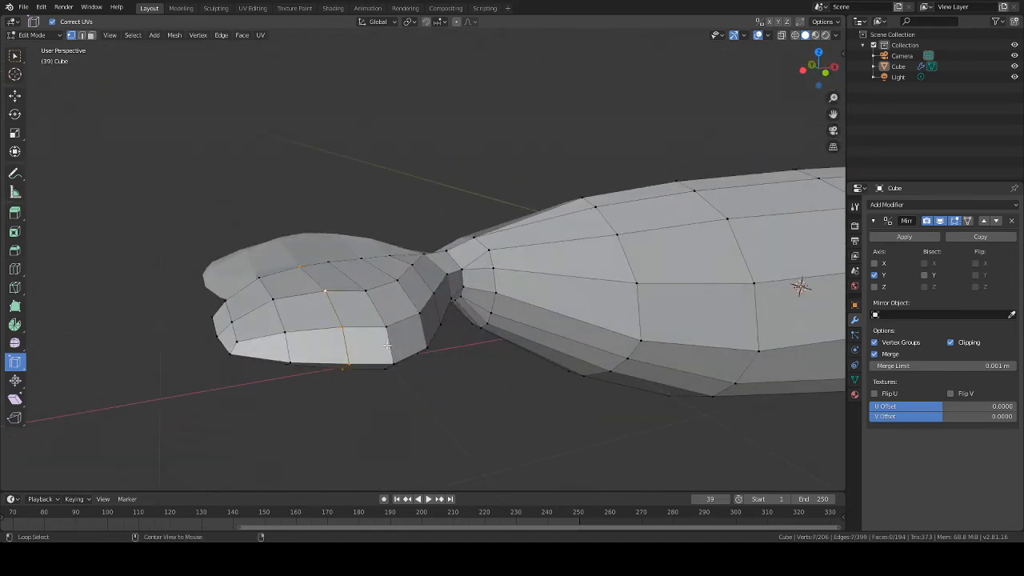
{"action": "mouse_move", "coordinate": [387, 344]}
{"action": "middle_mouse_down"}
{"action": "mouse_move", "coordinate": [393, 311]}
{"action": "mouse_move", "coordinate": [391, 363]}
{"action": "middle_mouse_up"}
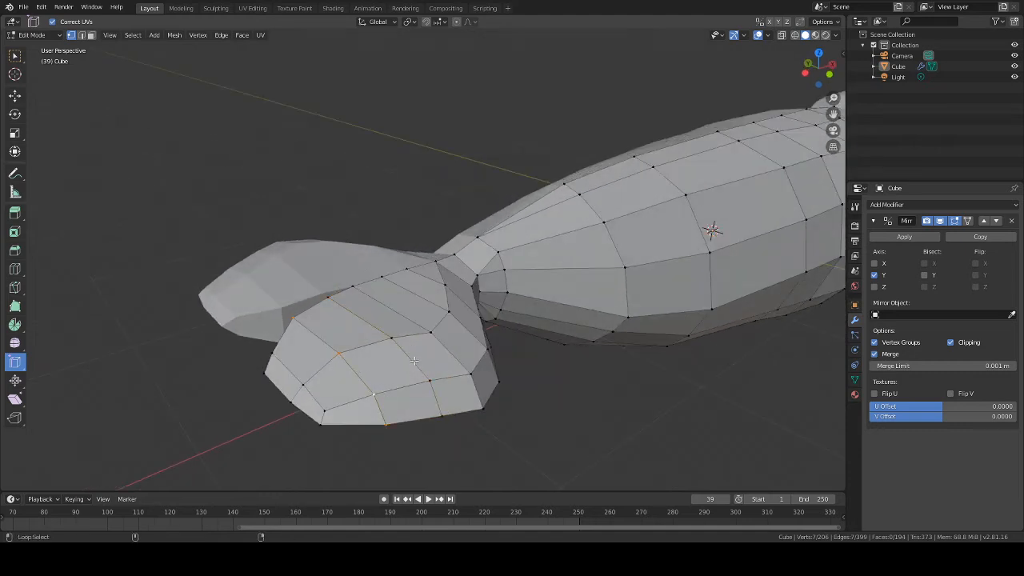
{"action": "key", "text": "m"}
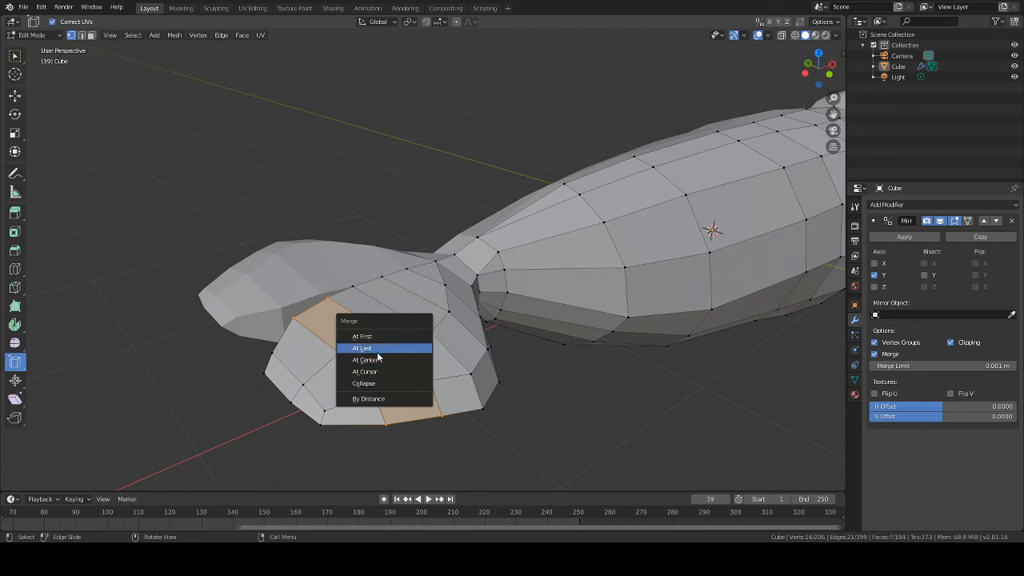
{"action": "left_click", "coordinate": [381, 349]}
{"action": "key", "text": "ctrl+z"}
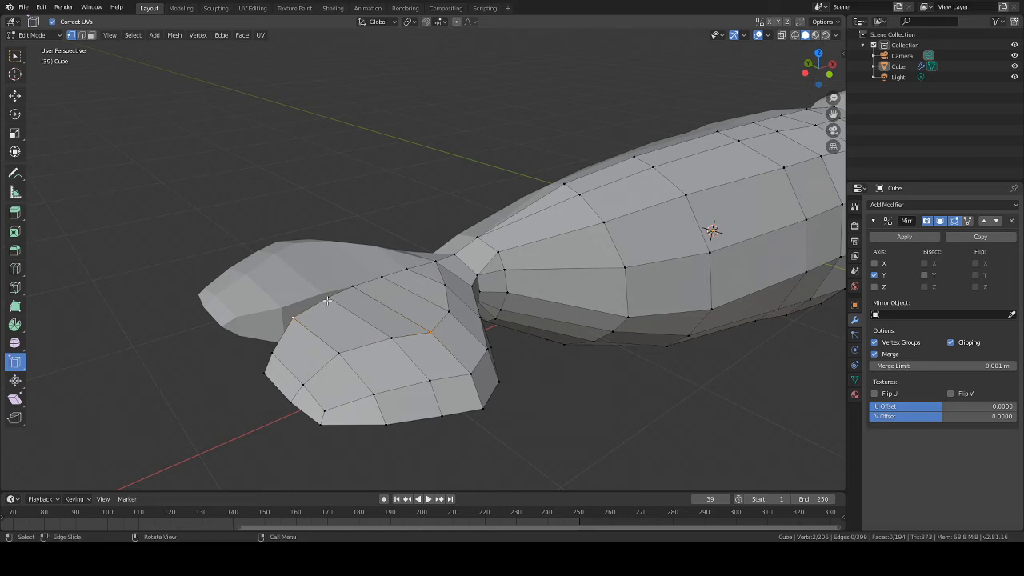
Merge the first two vertex pairs of the neighbouring crosswise loops on the fluke's upper side, starting at the inner edge, at last
{"action": "left_click", "coordinate": [296, 317], "text": "shift"}
{"action": "key", "text": "m"}
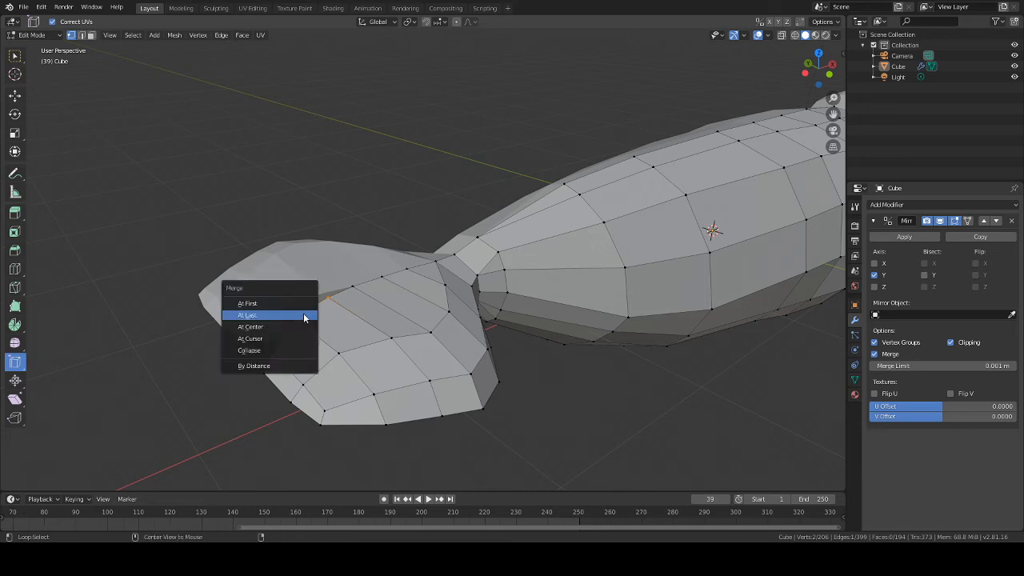
{"action": "left_click", "coordinate": [301, 317]}
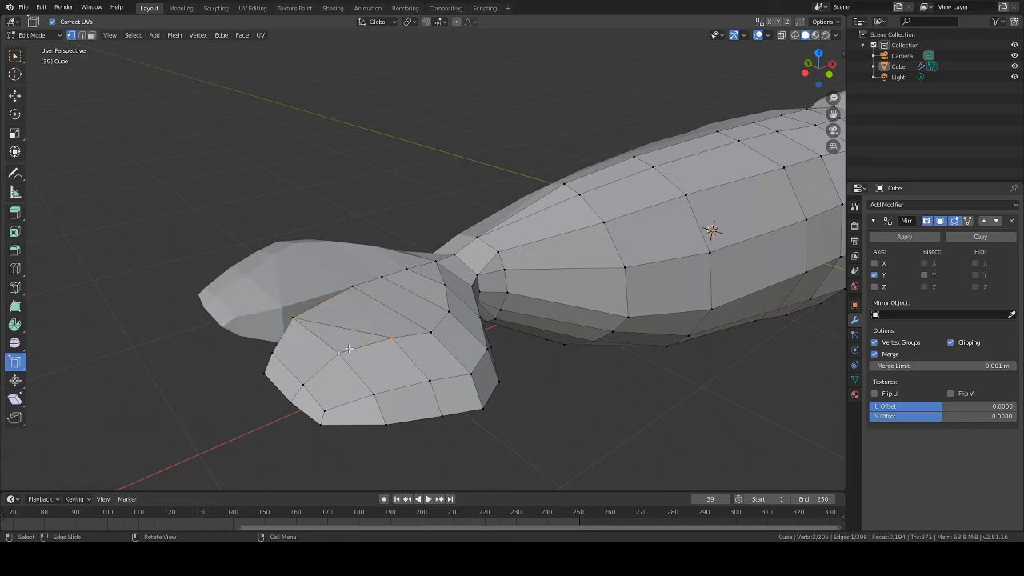
{"action": "key", "text": "m"}
{"action": "left_click", "coordinate": [343, 349]}
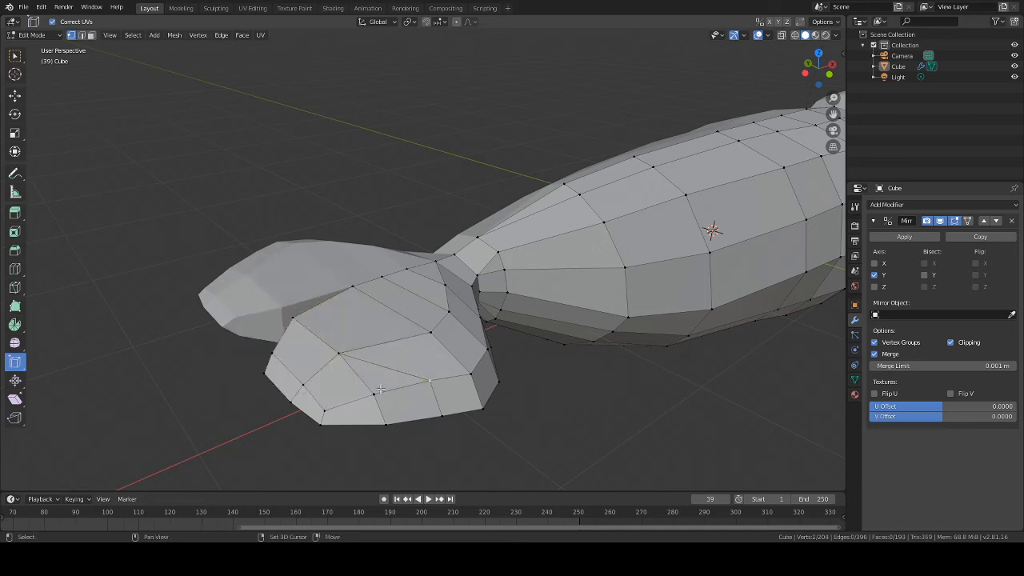
Merge the next two vertex pairs of the crosswise loops toward the fluke's outer edge, each at the last selected vertex
{"action": "key", "text": "space"}
{"action": "key", "text": "m"}
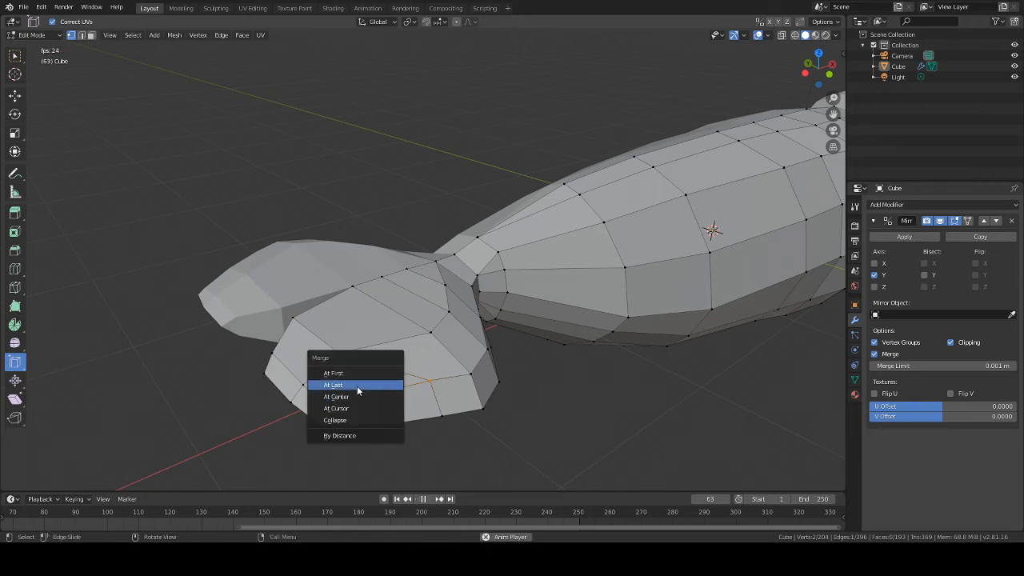
{"action": "left_click", "coordinate": [357, 386]}
{"action": "left_click", "coordinate": [432, 412]}
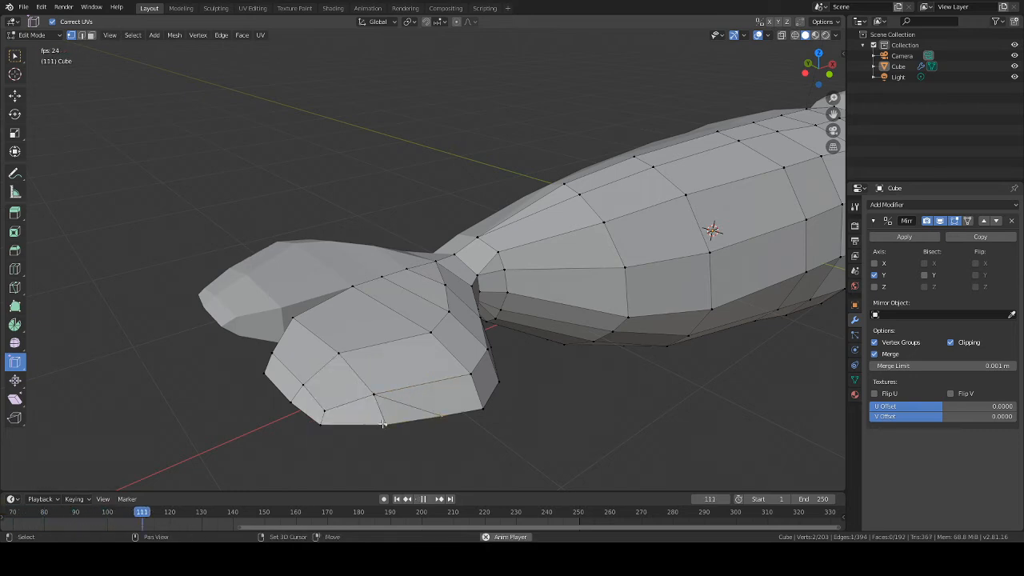
{"action": "left_click", "coordinate": [383, 422], "text": "shift"}
{"action": "key", "text": "m"}
{"action": "left_click", "coordinate": [368, 420]}
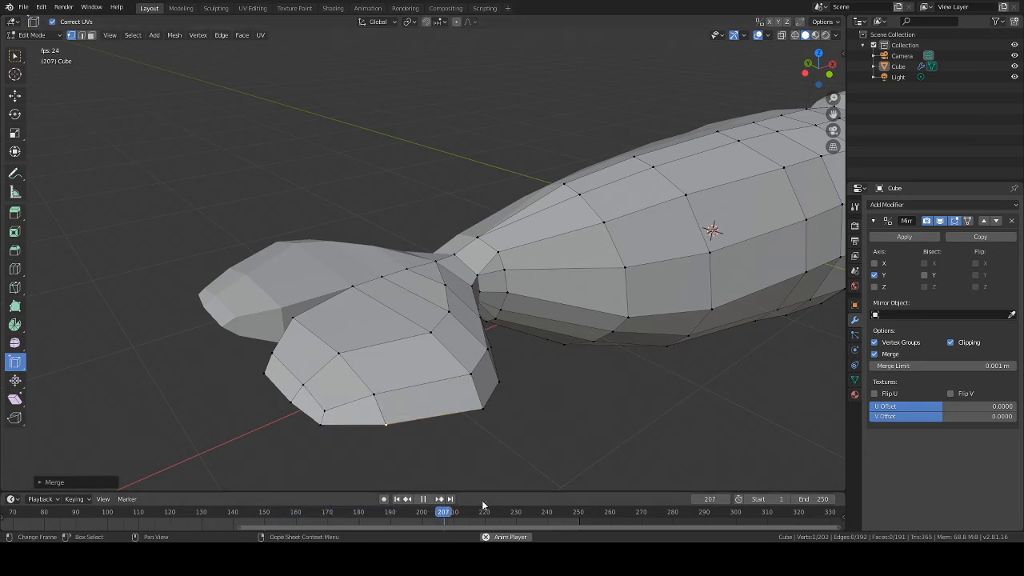
Stop the animation playback and merge two vertex pairs of the same loops on the fluke's underside at the last selected vertex
{"action": "key", "text": "space"}
{"action": "middle_click_drag", "start_coordinate": [492, 448], "coordinate": [498, 373]}
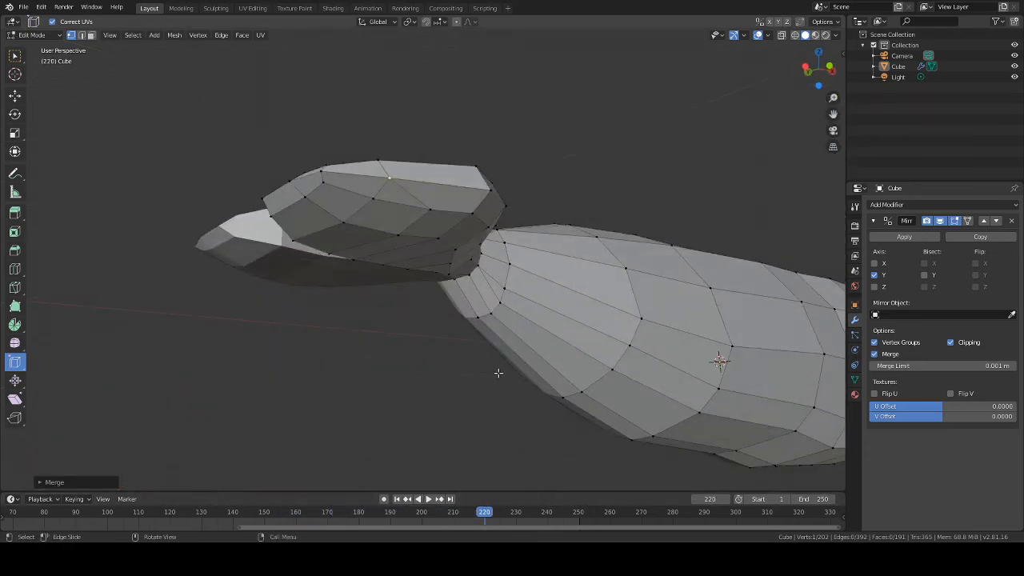
{"action": "left_click", "coordinate": [438, 215]}
{"action": "key", "text": "m"}
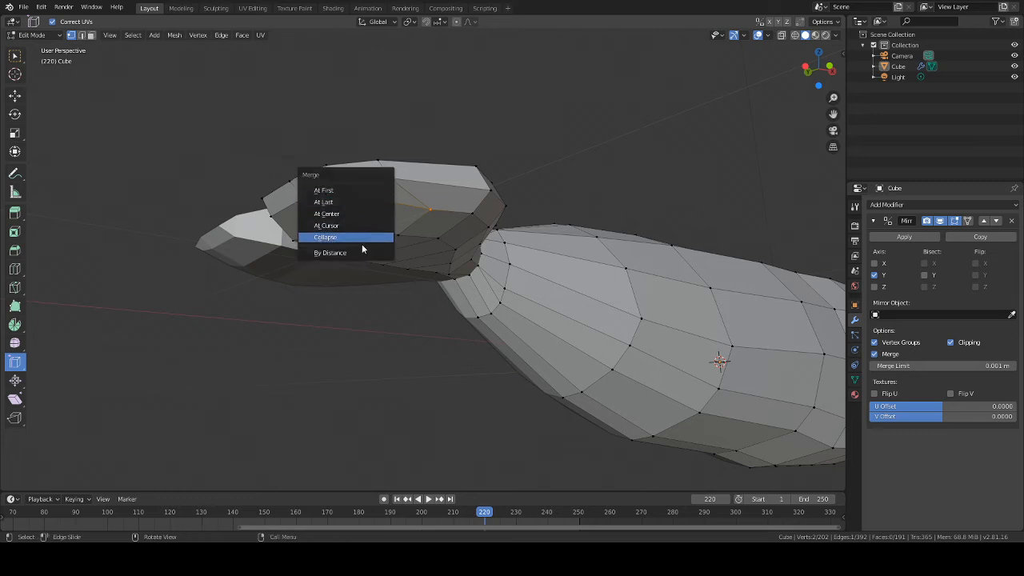
{"action": "left_click", "coordinate": [345, 203]}
{"action": "left_click", "coordinate": [395, 234], "text": "shift"}
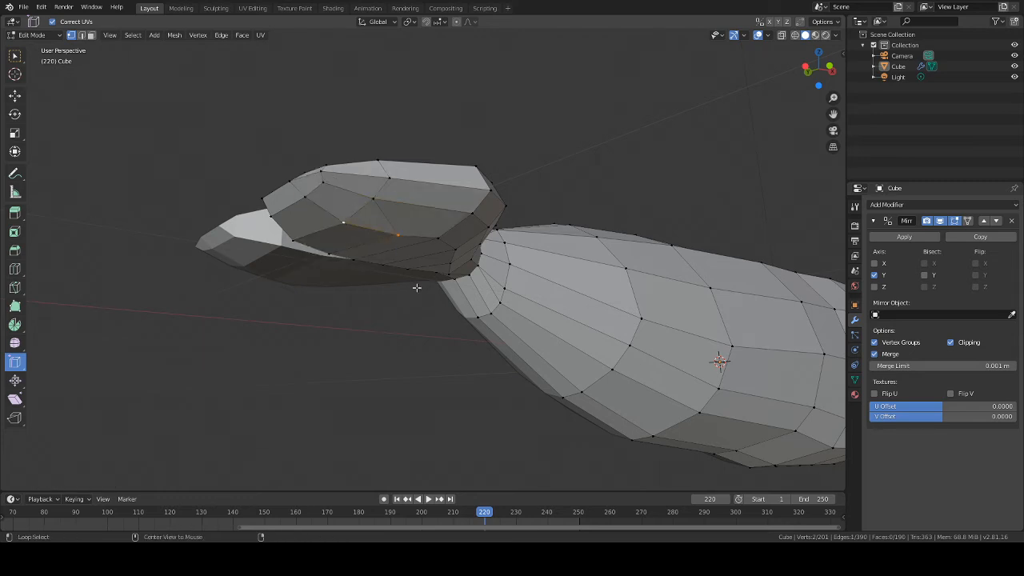
{"action": "key", "text": "m"}
{"action": "left_click", "coordinate": [388, 288]}
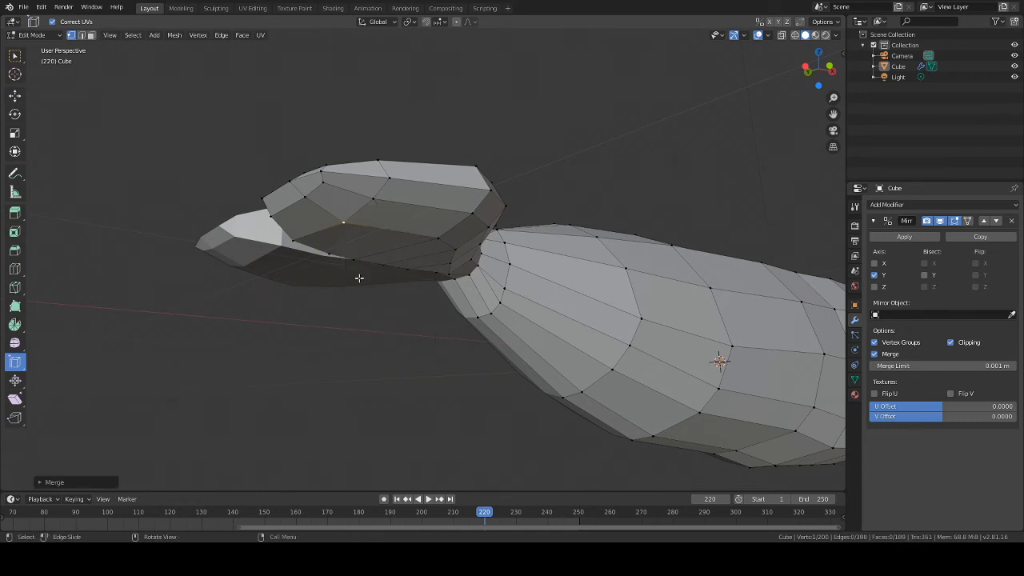
Merge the last vertex pair of the crosswise loops on the underside at the fluke's inner edge
{"action": "middle_click_drag", "start_coordinate": [332, 254], "coordinate": [377, 274]}
{"action": "key", "text": "m"}
{"action": "left_click", "coordinate": [560, 286]}
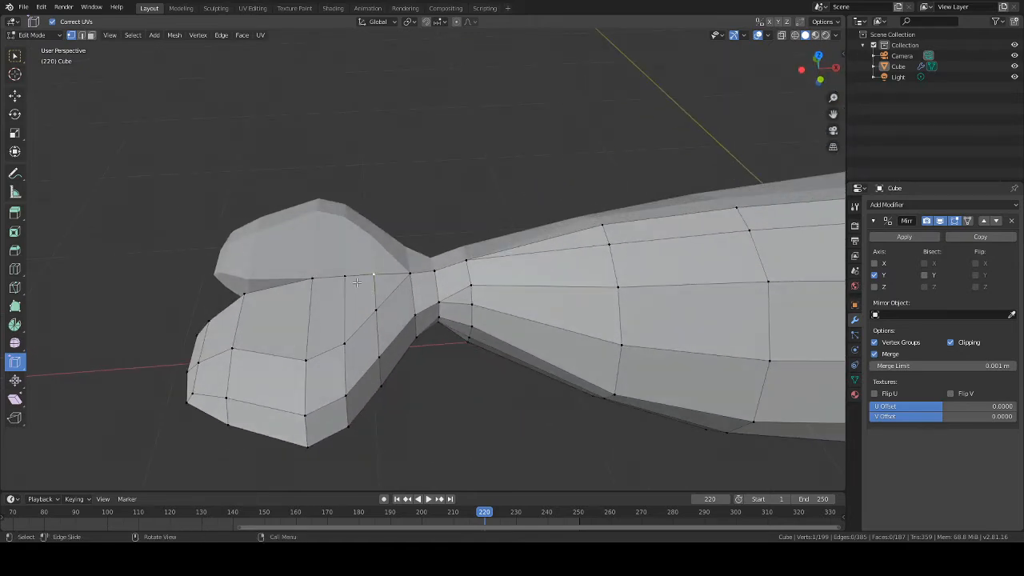
Merge three vertex pairs of the remaining crosswise loops on the fluke's upper side at the last selected vertex, starting at the inner edge
{"action": "key", "text": "m"}
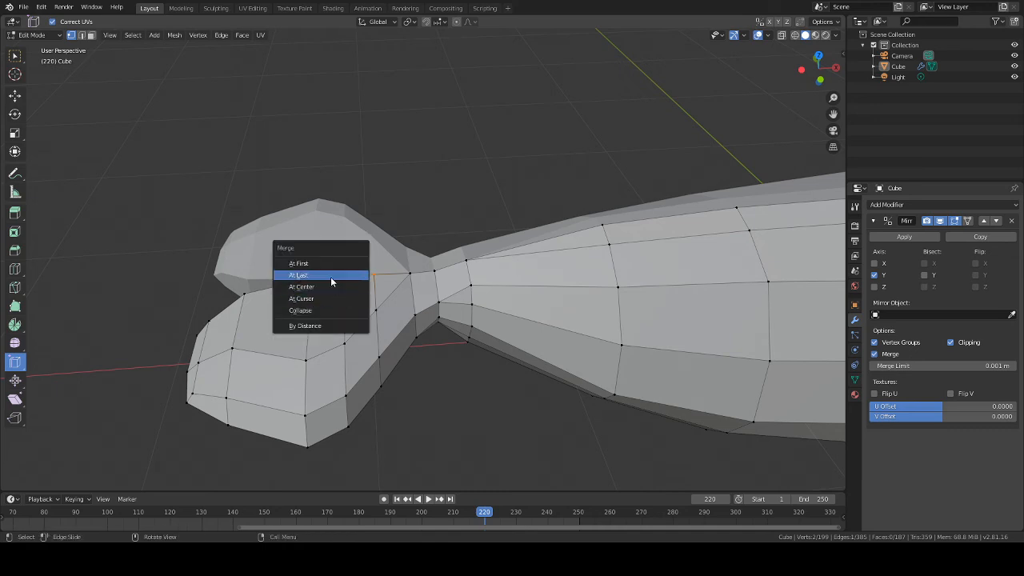
{"action": "left_click", "coordinate": [331, 279]}
{"action": "key", "text": "m"}
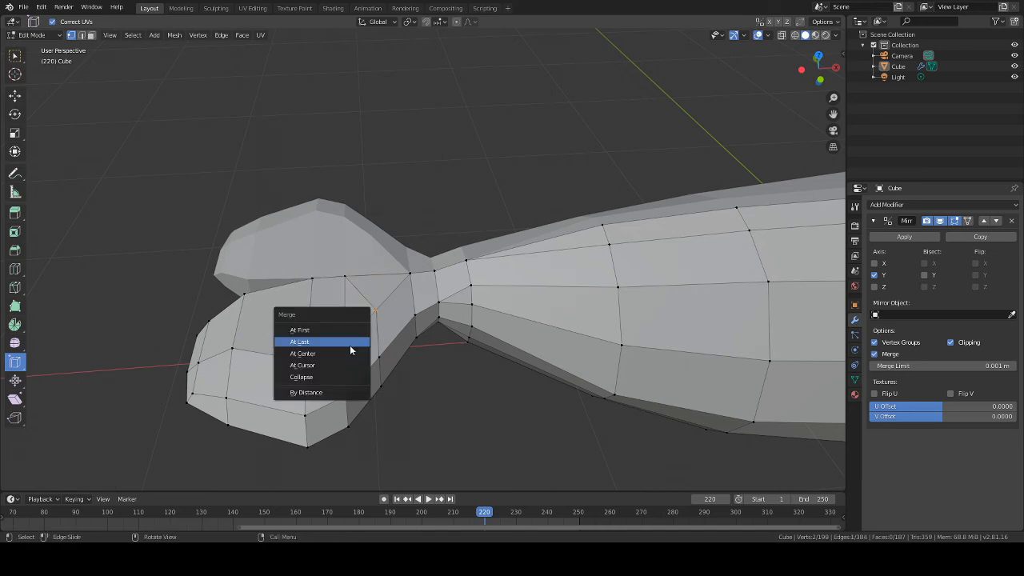
{"action": "left_click", "coordinate": [349, 343]}
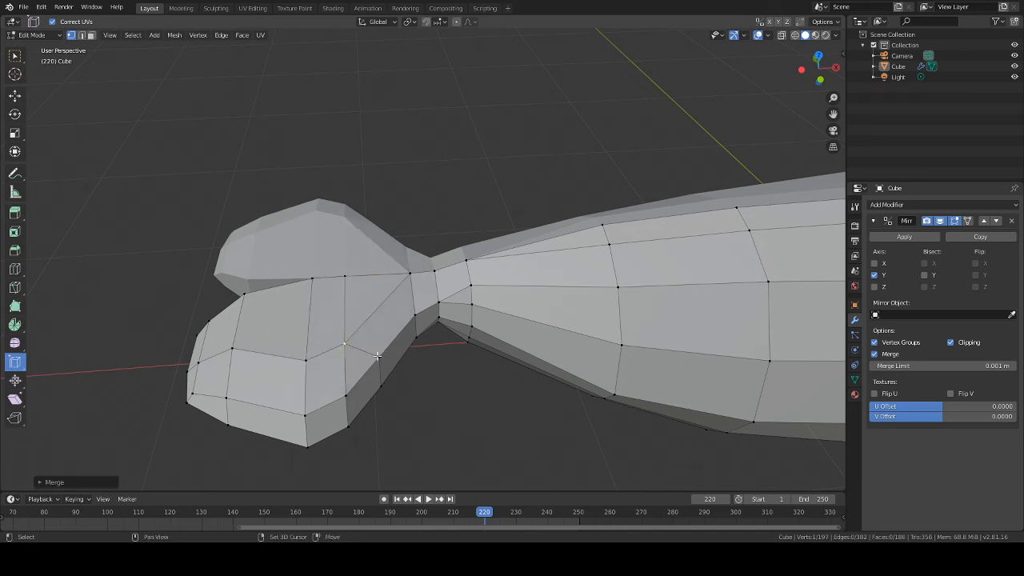
{"action": "key", "text": "m"}
{"action": "left_click", "coordinate": [346, 385]}
Merge the next vertex pair of these loops along the fluke's outer edge at the last selected vertex
{"action": "middle_click_drag", "start_coordinate": [345, 392], "coordinate": [373, 339]}
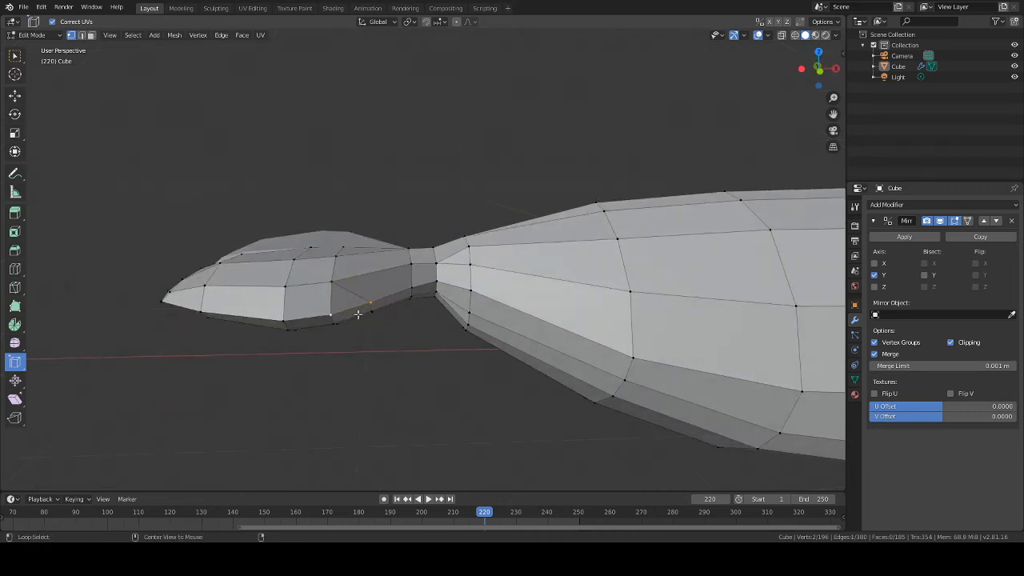
{"action": "key", "text": "m"}
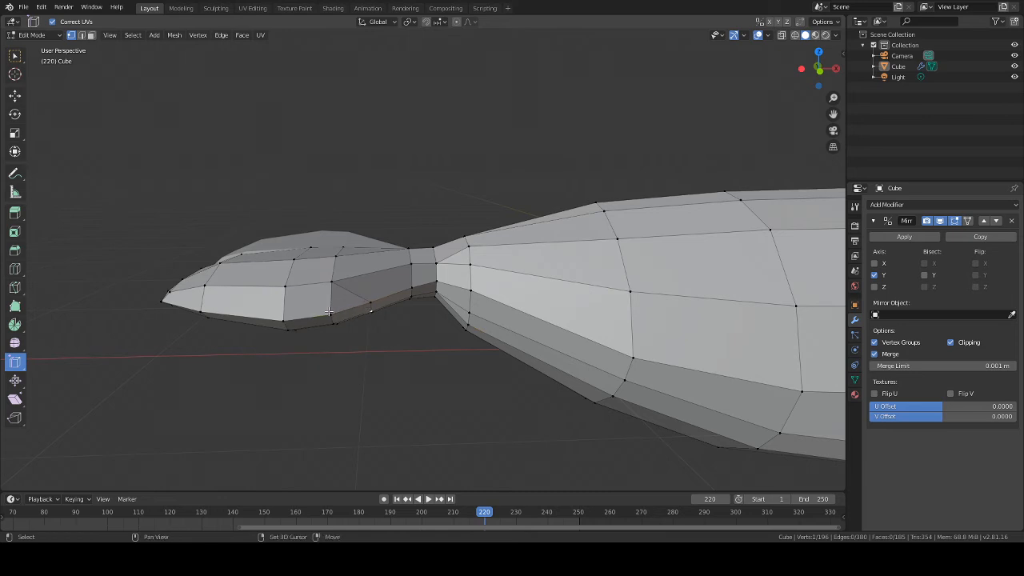
{"action": "left_click", "coordinate": [343, 315], "text": "shift"}
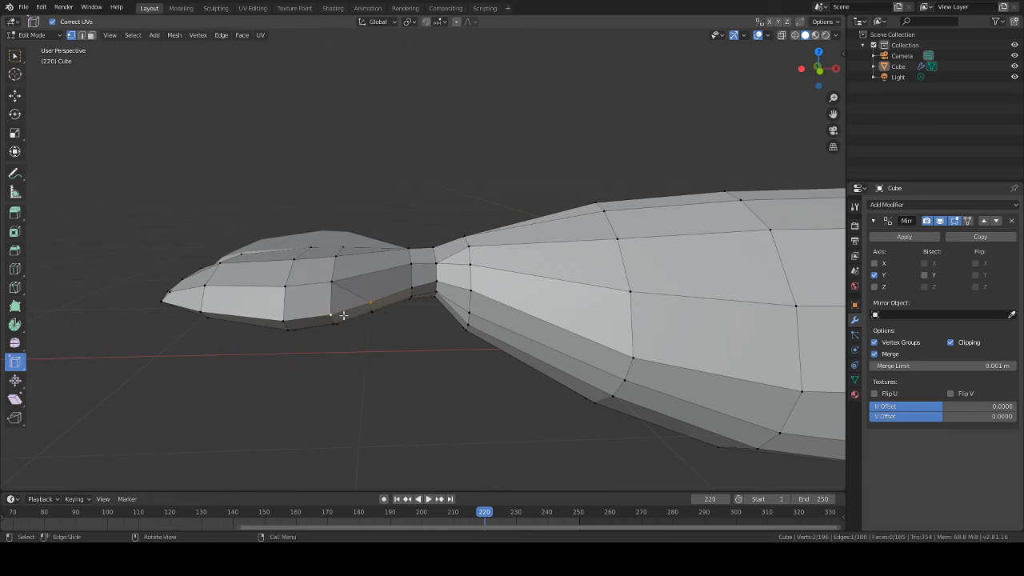
{"action": "key", "text": "m"}
{"action": "left_click", "coordinate": [330, 315]}
Merge the three remaining vertex pairs of these loops on the fluke's underside, working from the outer edge to the mirror seam
{"action": "middle_click_drag", "start_coordinate": [354, 339], "coordinate": [360, 242]}
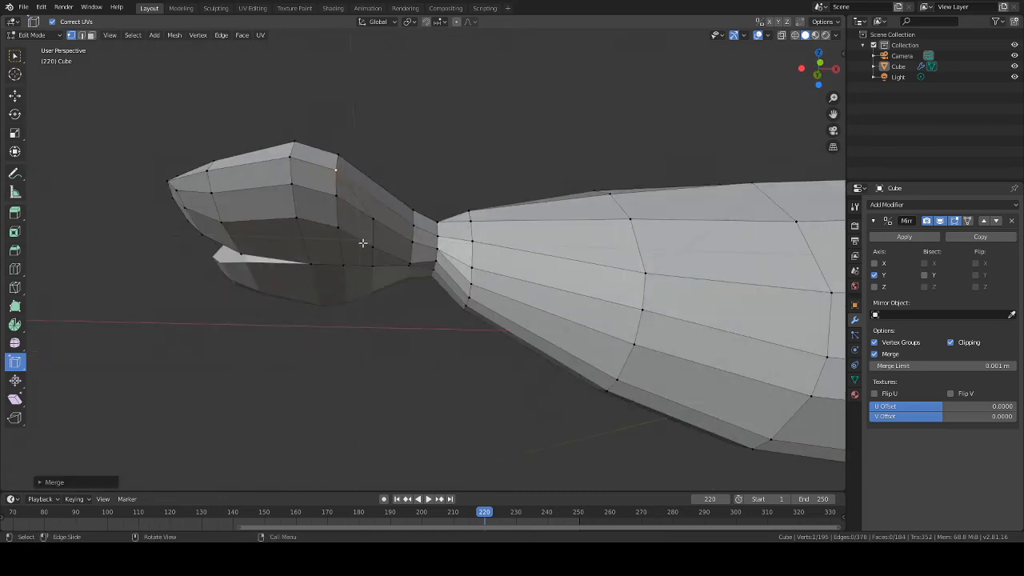
{"action": "key", "text": "m"}
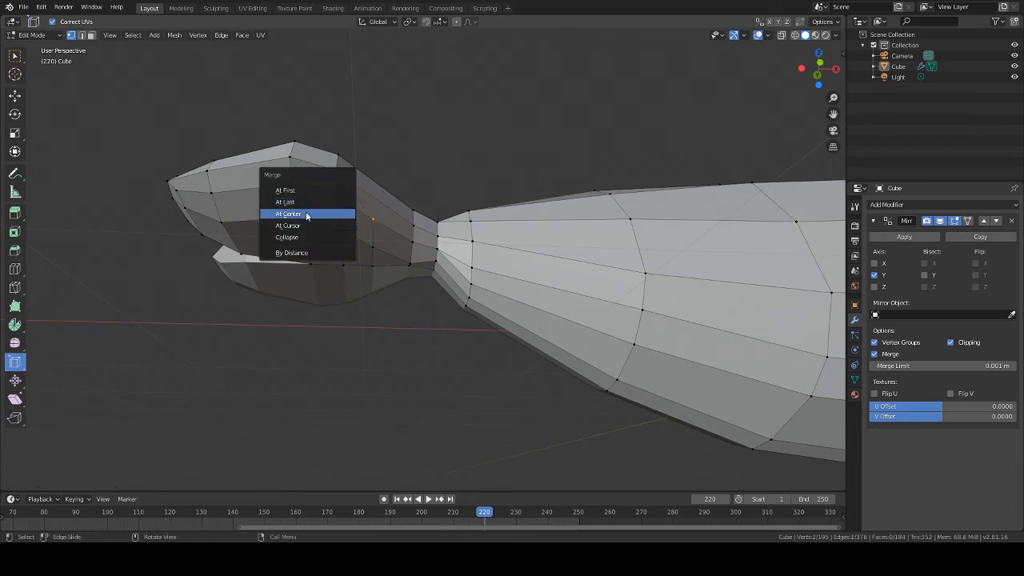
{"action": "left_click", "coordinate": [307, 212]}
{"action": "key", "text": "m"}
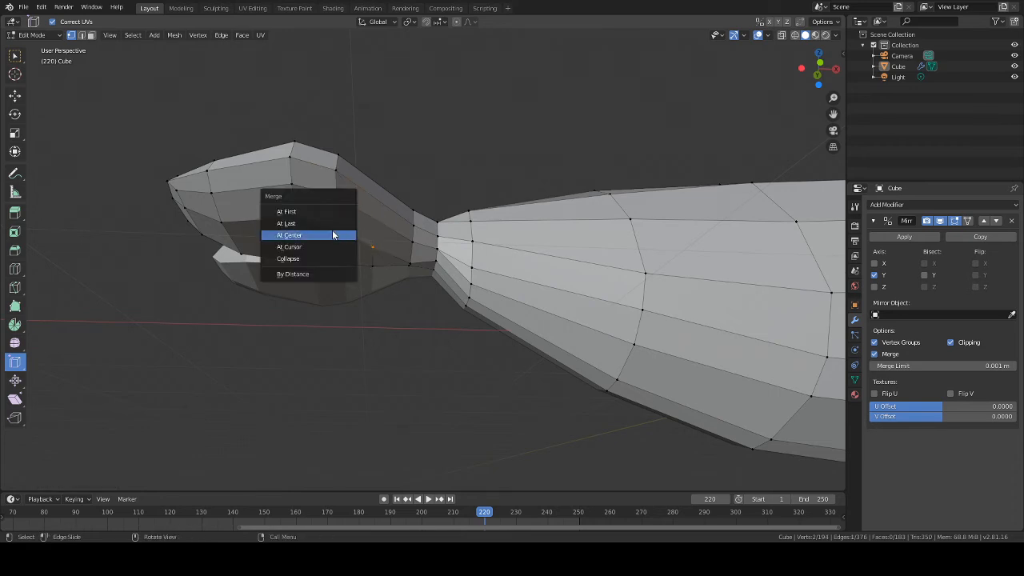
{"action": "left_click", "coordinate": [327, 222]}
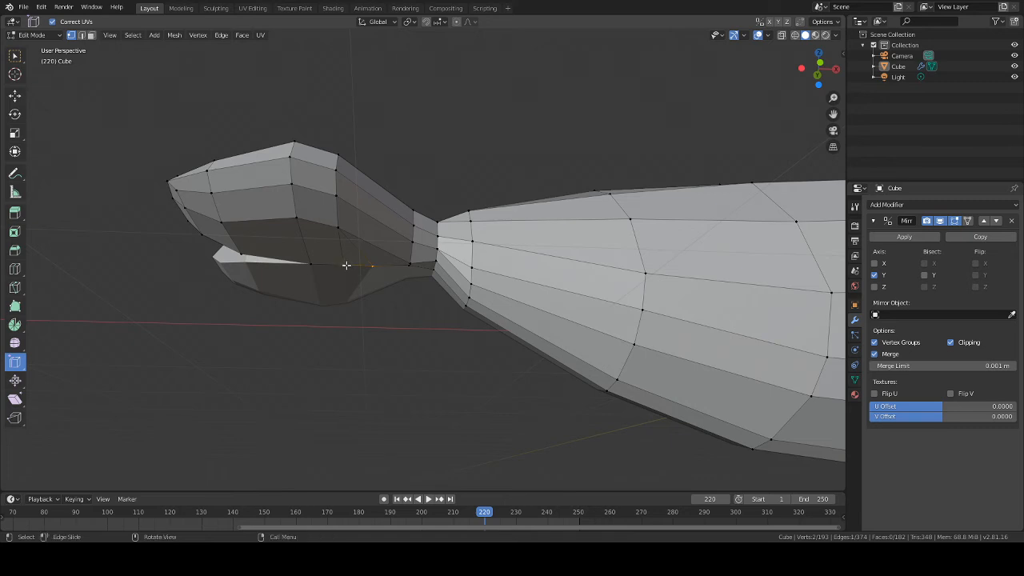
{"action": "key", "text": "m"}
{"action": "left_click", "coordinate": [327, 269]}
Leave the Edge Slide tool and activate the Select Box tool
{"action": "middle_click_drag", "start_coordinate": [328, 269], "coordinate": [194, 320]}
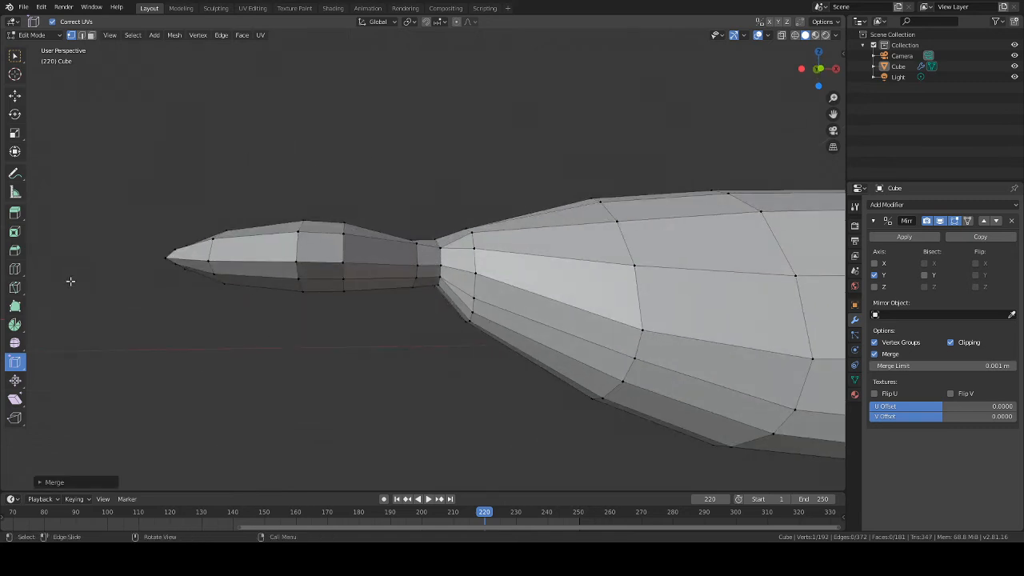
{"action": "left_click", "coordinate": [14, 269]}
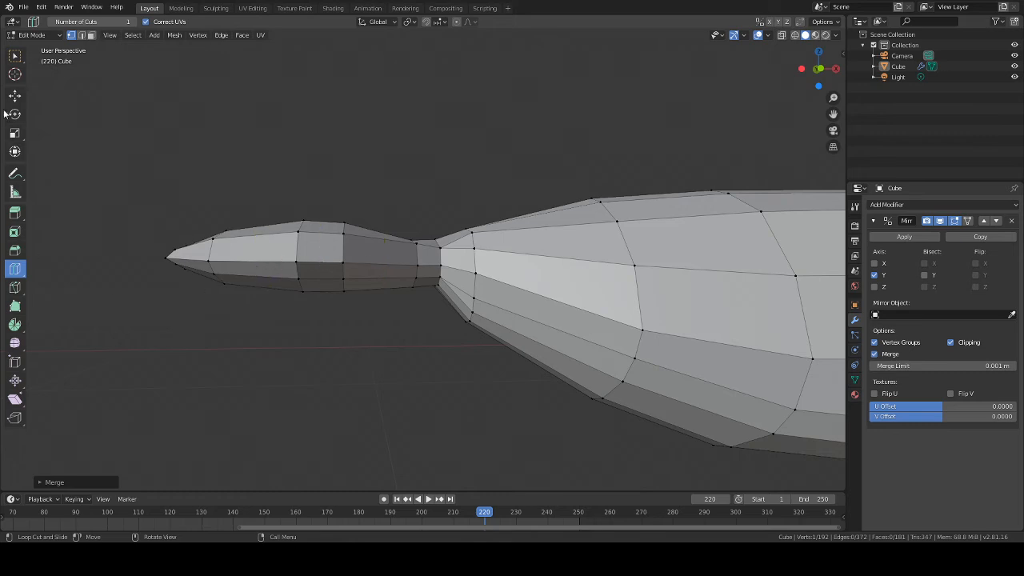
{"action": "left_click", "coordinate": [13, 58]}
Examine the whale's tail stock, belly and overall body shape from several sides
{"action": "middle_click_drag", "start_coordinate": [280, 318], "coordinate": [422, 312]}
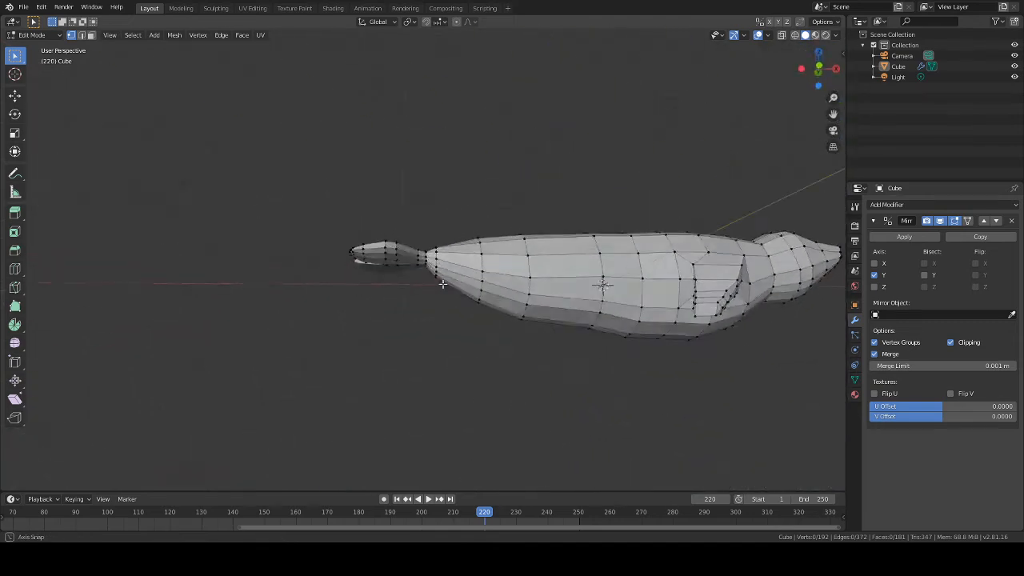
{"action": "scroll", "coordinate": [425, 312], "scroll_direction": "up", "scroll_amount": 4}
{"action": "middle_click_drag", "start_coordinate": [313, 277], "coordinate": [587, 70]}
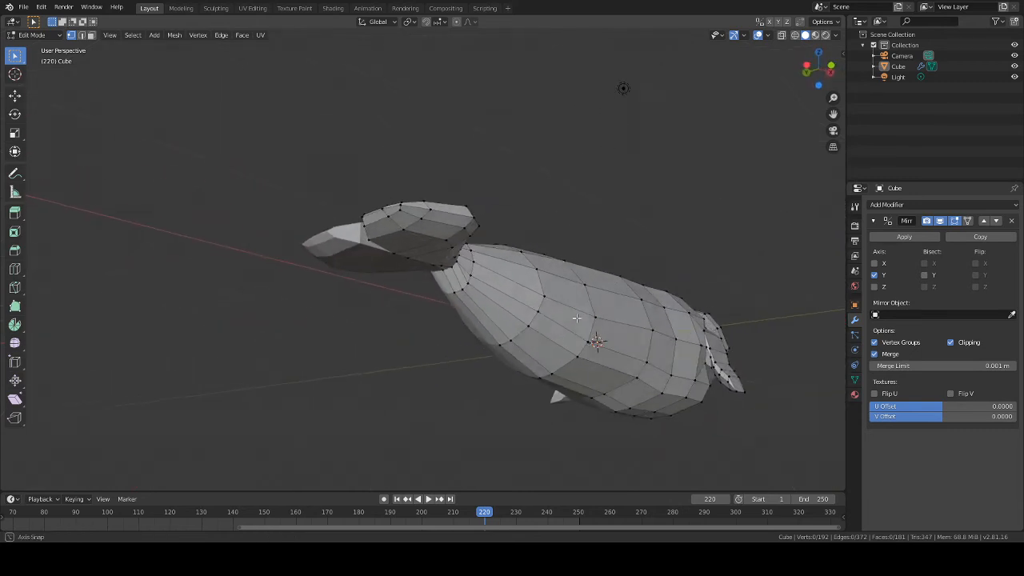
{"action": "middle_click_drag", "start_coordinate": [576, 317], "coordinate": [412, 302]}
{"action": "scroll", "coordinate": [526, 356], "scroll_direction": "up", "scroll_amount": 2}
{"action": "scroll", "coordinate": [516, 352], "scroll_direction": "up", "scroll_amount": 2}
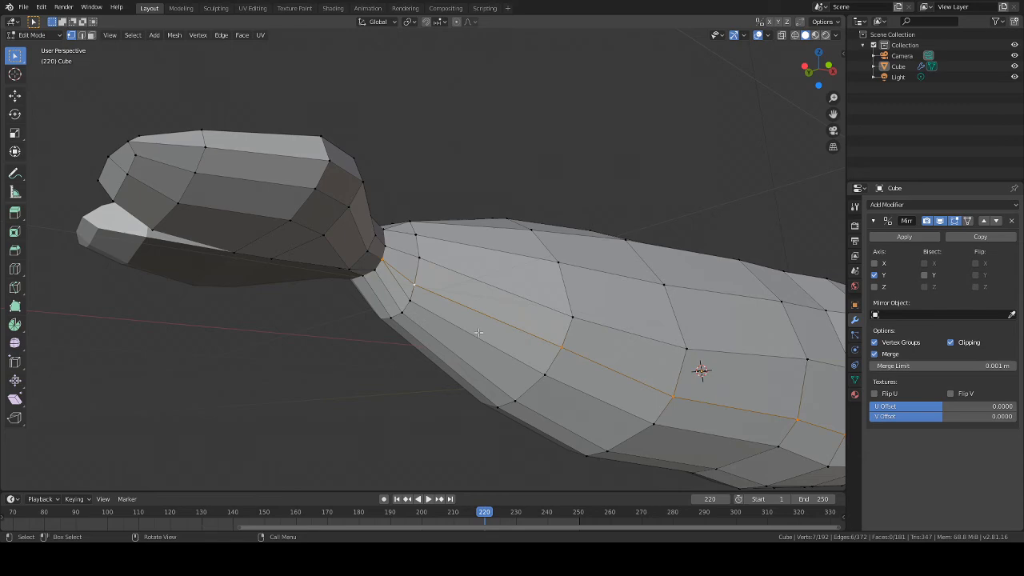
{"action": "middle_click_drag", "start_coordinate": [477, 332], "coordinate": [450, 355]}
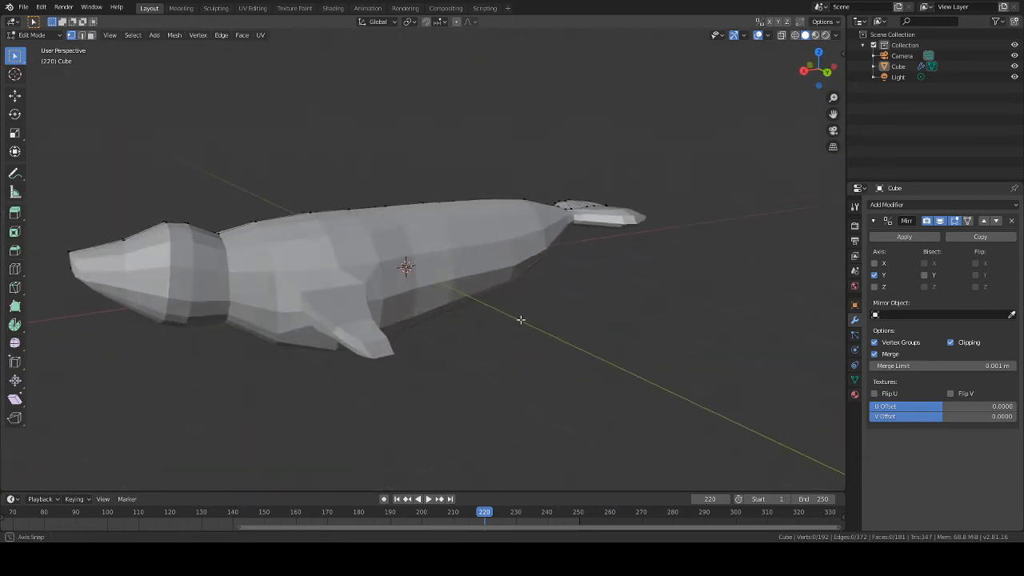
Select the vertices at the tip of the snout and move them along the X axis
{"action": "middle_click_drag", "start_coordinate": [521, 319], "coordinate": [567, 309]}
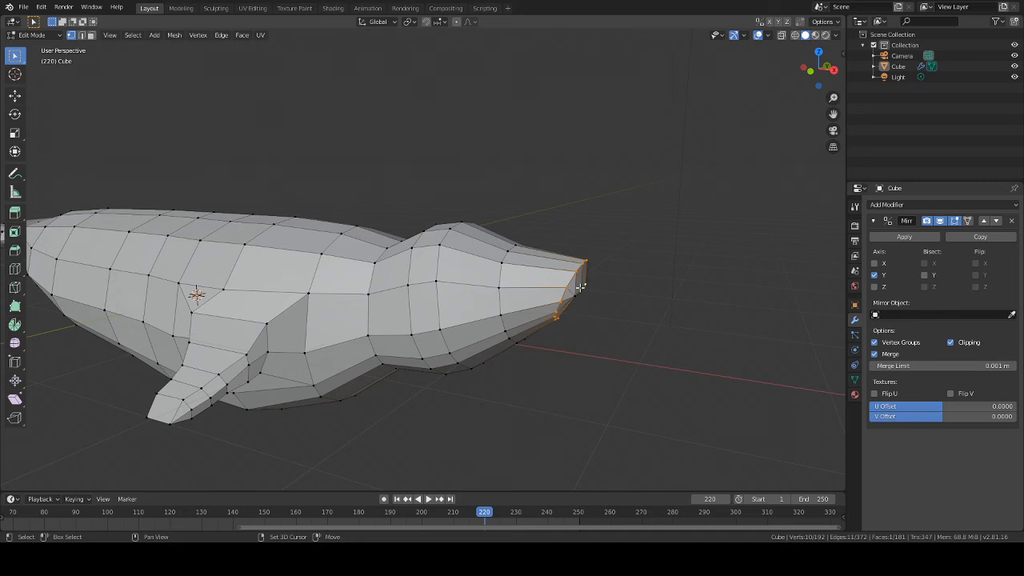
{"action": "key", "text": "g"}
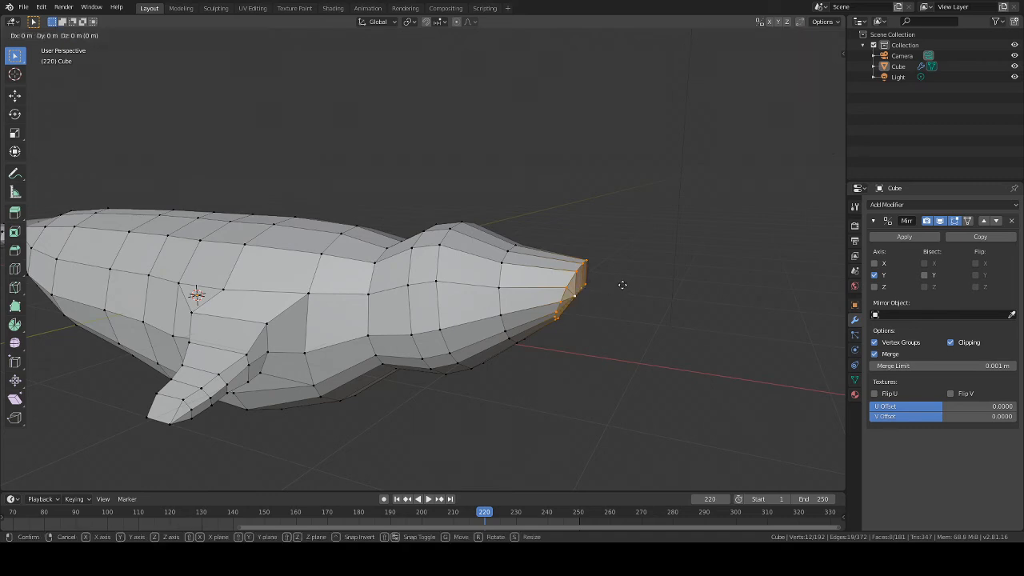
{"action": "key", "text": "x"}
{"action": "left_click", "coordinate": [616, 284]}
{"action": "middle_click_drag", "start_coordinate": [619, 284], "coordinate": [637, 275]}
{"action": "key", "text": "g"}
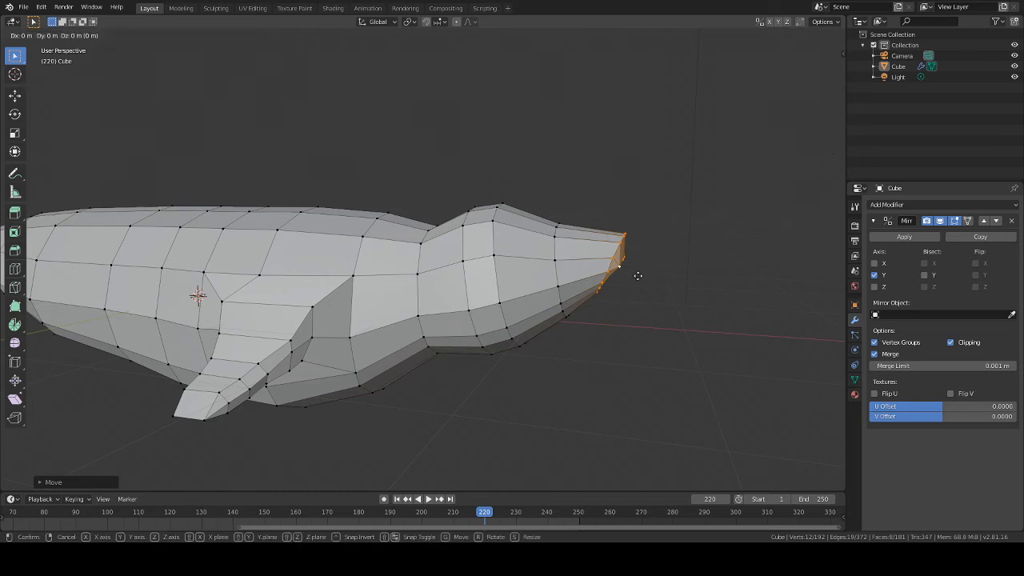
{"action": "key", "text": "y"}
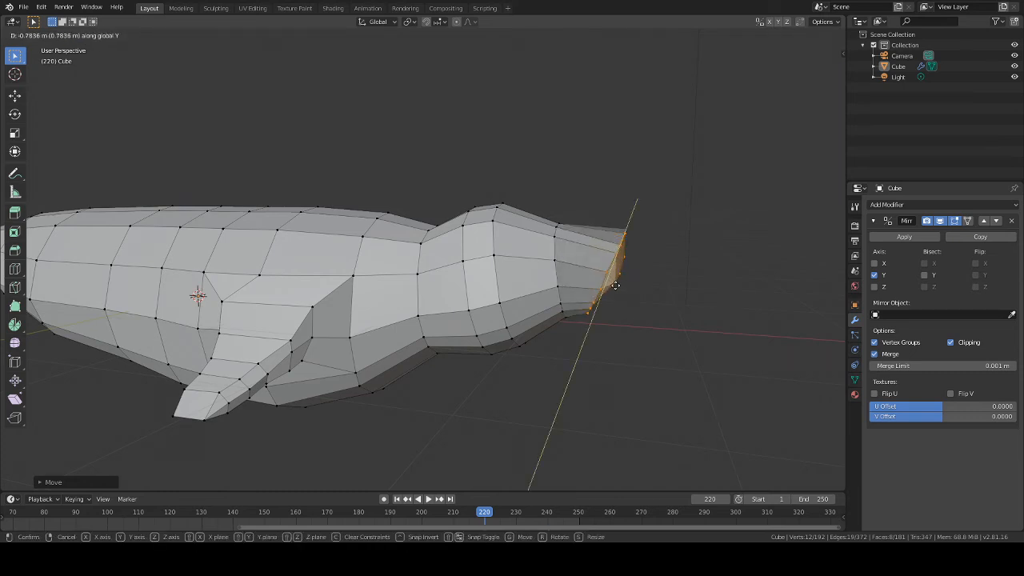
{"action": "left_click", "coordinate": [614, 284]}
{"action": "key", "text": "r"}
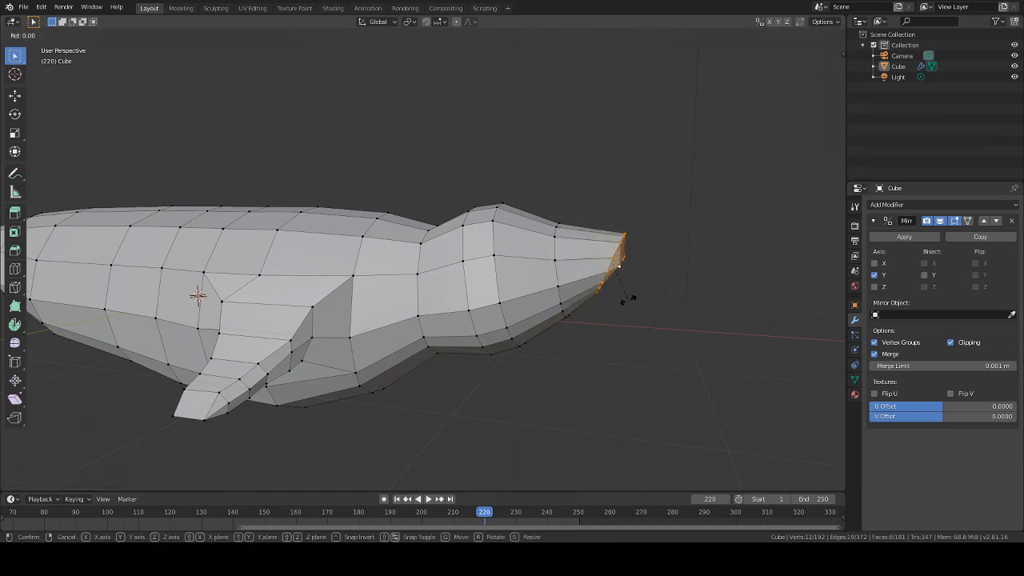
{"action": "key", "text": "x"}
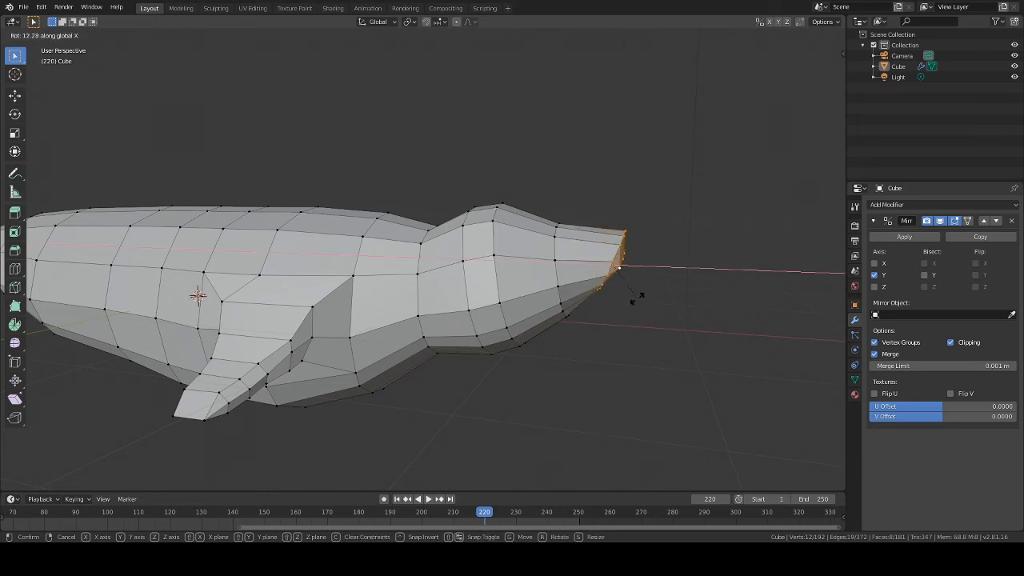
{"action": "left_click", "coordinate": [637, 298]}
Try rotating the snout-tip vertices about the Z axis and undo the rotation
{"action": "key", "text": "r"}
{"action": "key", "text": "z"}
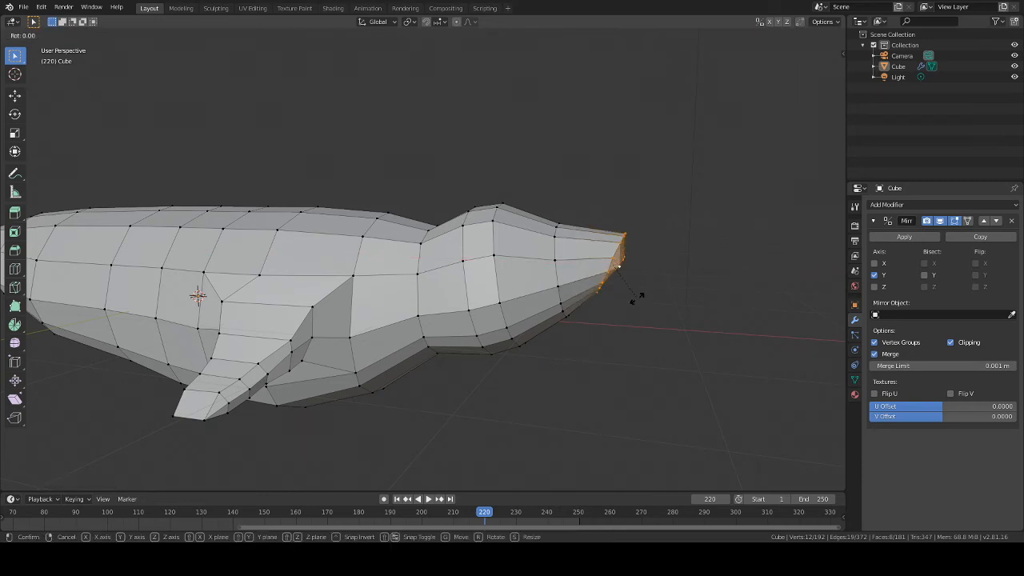
{"action": "left_click", "coordinate": [628, 302]}
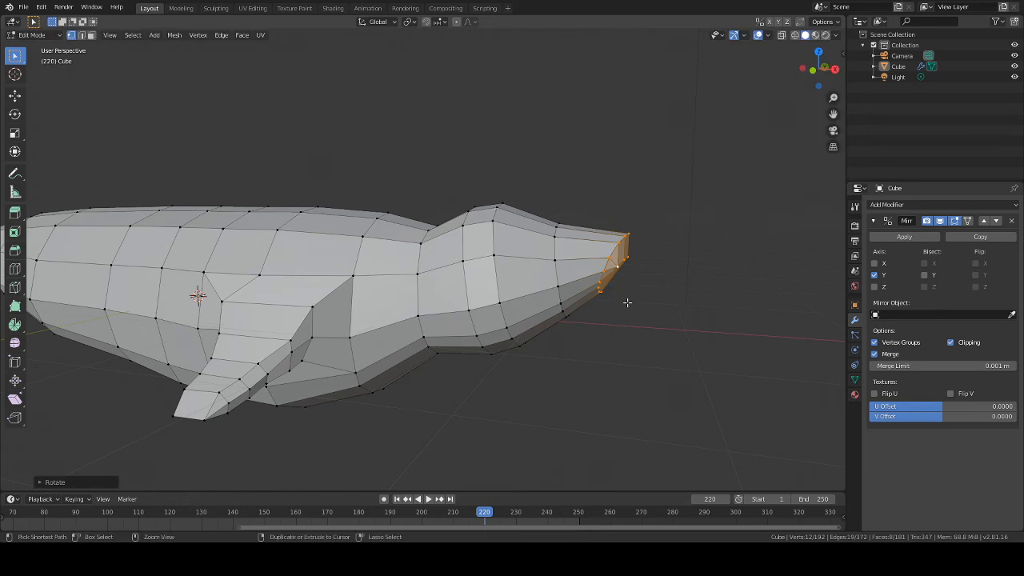
{"action": "key", "text": "ctrl+z"}
{"action": "left_click", "coordinate": [706, 294]}
{"action": "key", "text": "ctrl+z"}
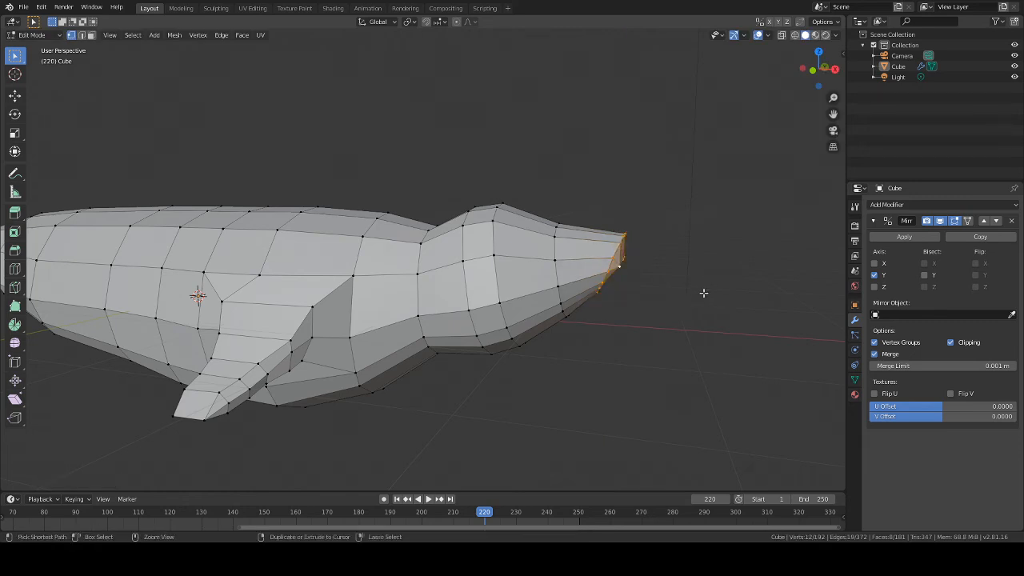
Rotate the snout-tip vertices about -8° around the global Y axis, shift them along X, and clear the selection
{"action": "key", "text": "r"}
{"action": "key", "text": "y"}
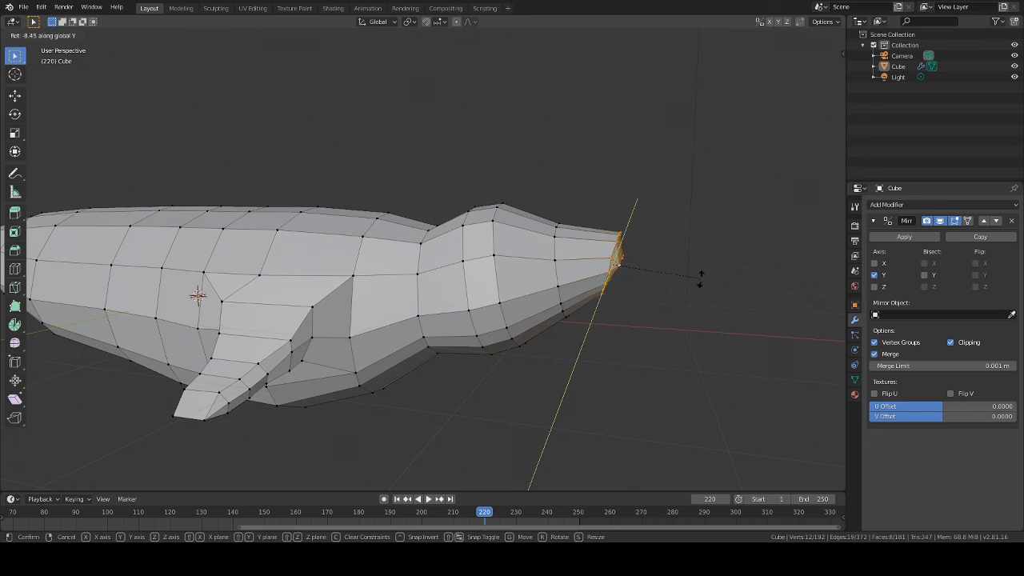
{"action": "left_click", "coordinate": [699, 279]}
{"action": "key", "text": "g"}
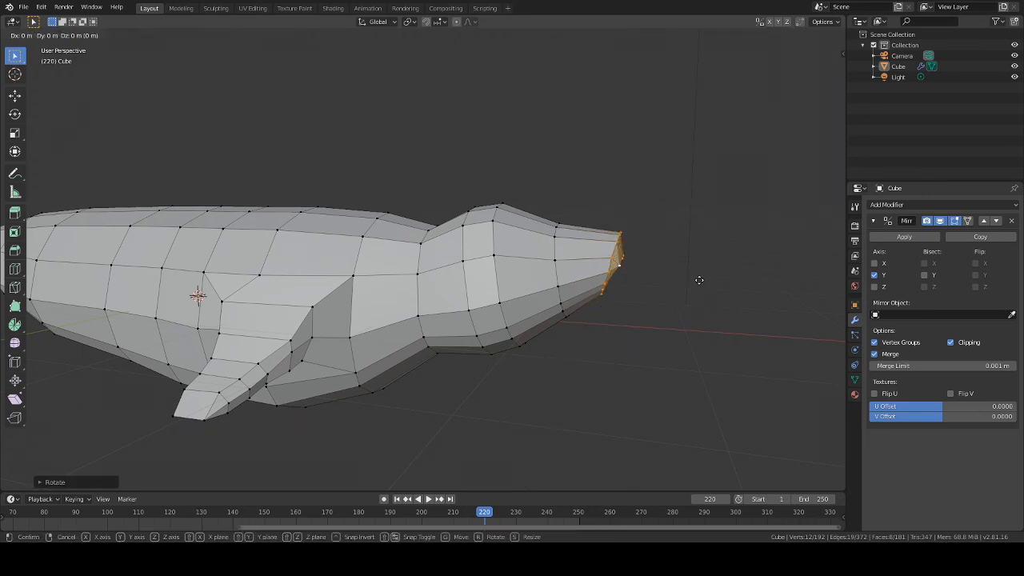
{"action": "key", "text": "x"}
{"action": "left_click", "coordinate": [694, 282]}
{"action": "left_click", "coordinate": [697, 298]}
Select the entire whale mesh and add a Subdivision Surface modifier to it
{"action": "middle_click_drag", "start_coordinate": [697, 298], "coordinate": [635, 333]}
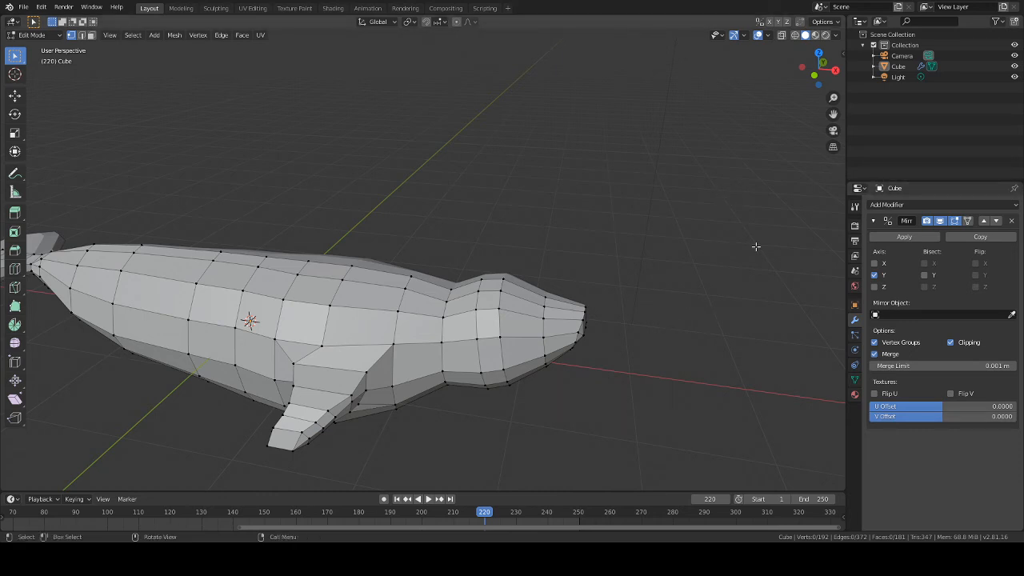
{"action": "middle_click_drag", "start_coordinate": [756, 246], "coordinate": [624, 222]}
{"action": "key", "text": "a"}
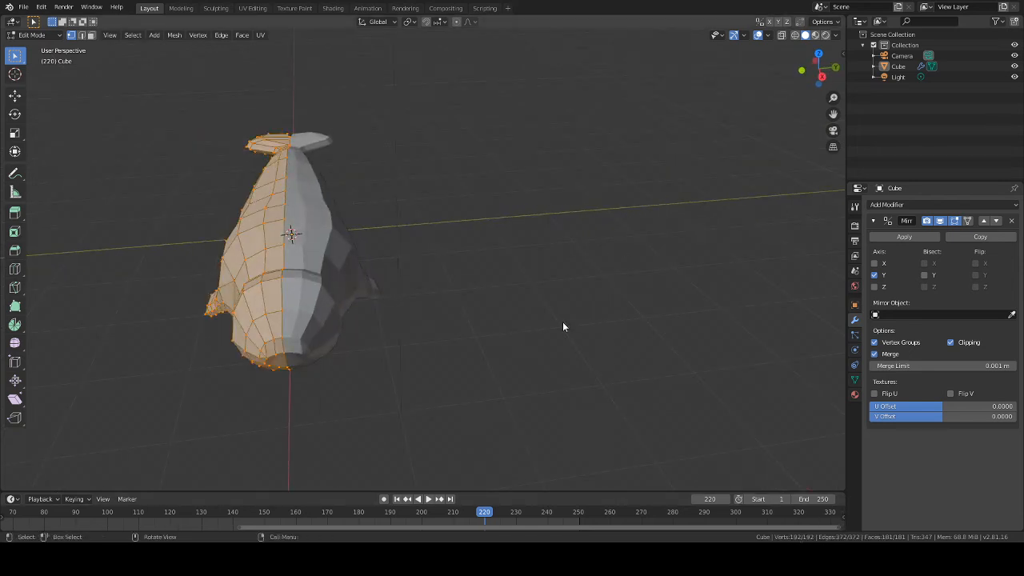
{"action": "middle_click_drag", "start_coordinate": [436, 212], "coordinate": [471, 176]}
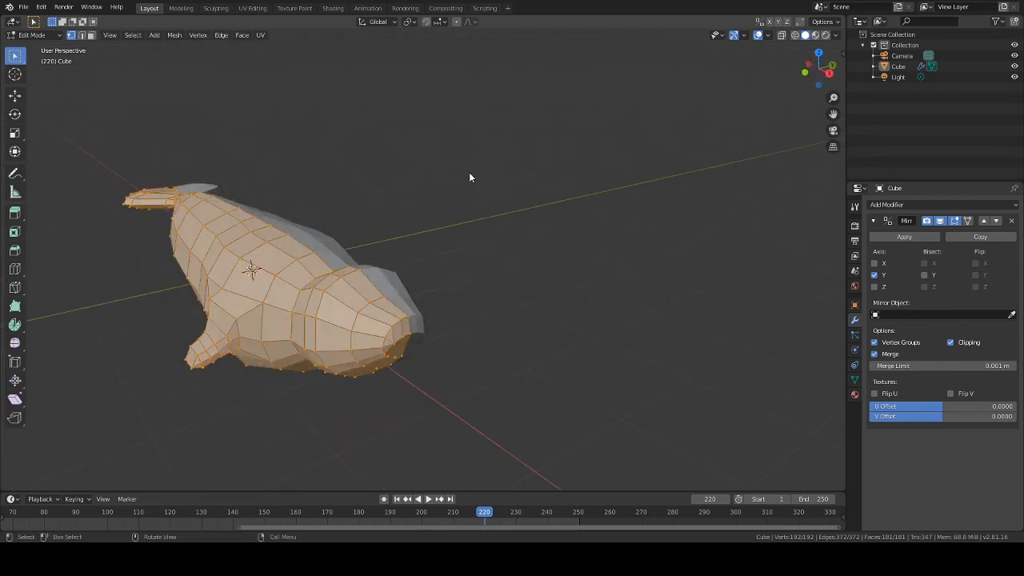
{"action": "key", "text": "alt+a"}
{"action": "key", "text": "a"}
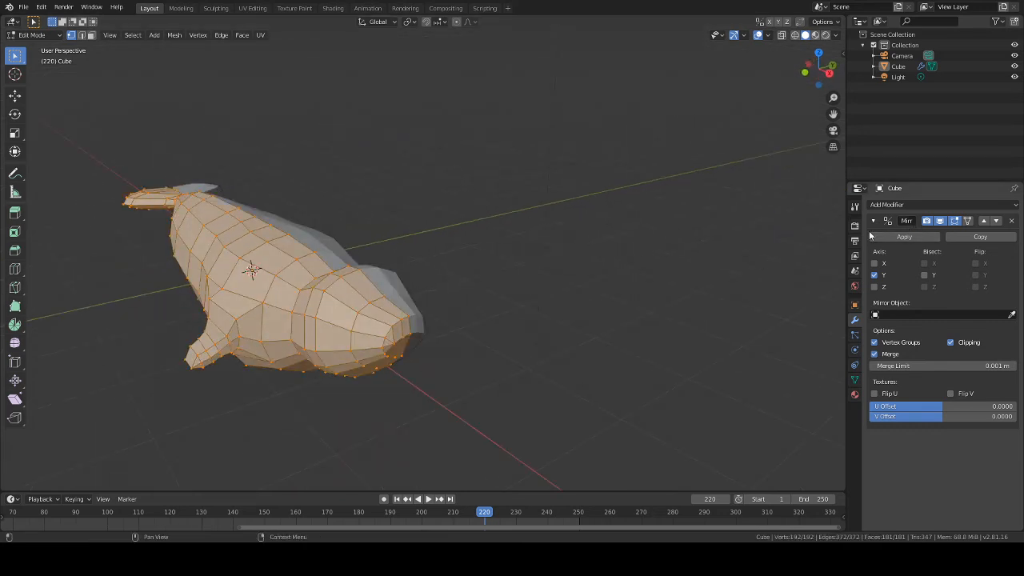
{"action": "left_click", "coordinate": [927, 205]}
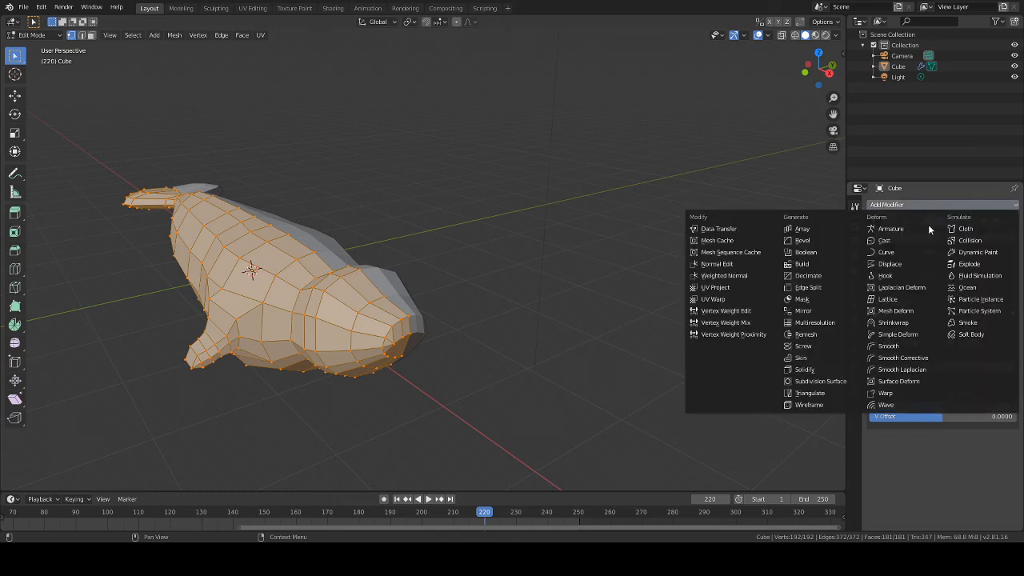
{"action": "left_click", "coordinate": [813, 382]}
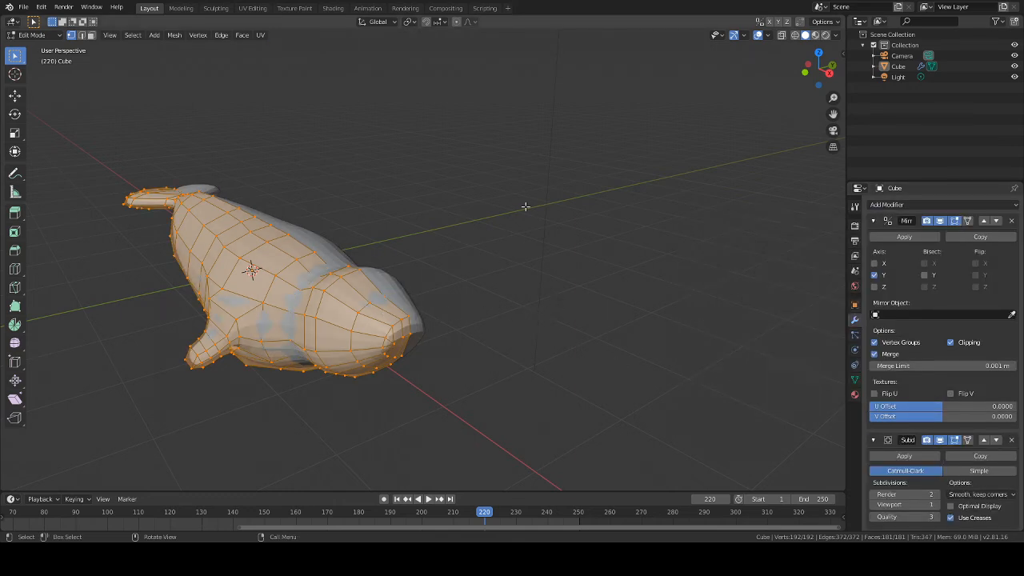
Raise the Subdivision Surface viewport level to 3 and inspect the smoothed whale in Object Mode
{"action": "key", "text": "alt+a"}
{"action": "key", "text": "a"}
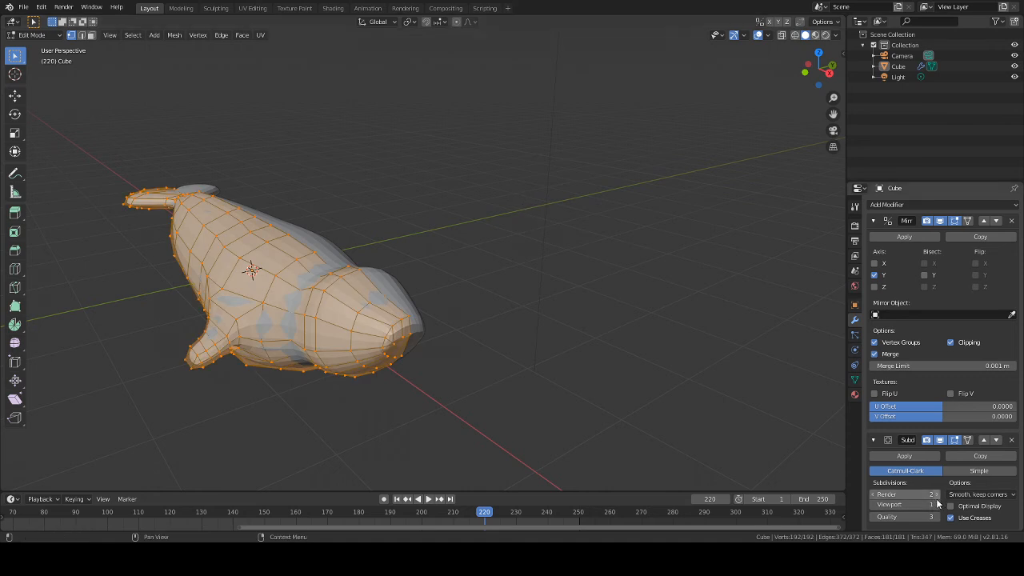
{"action": "left_click", "coordinate": [33, 35]}
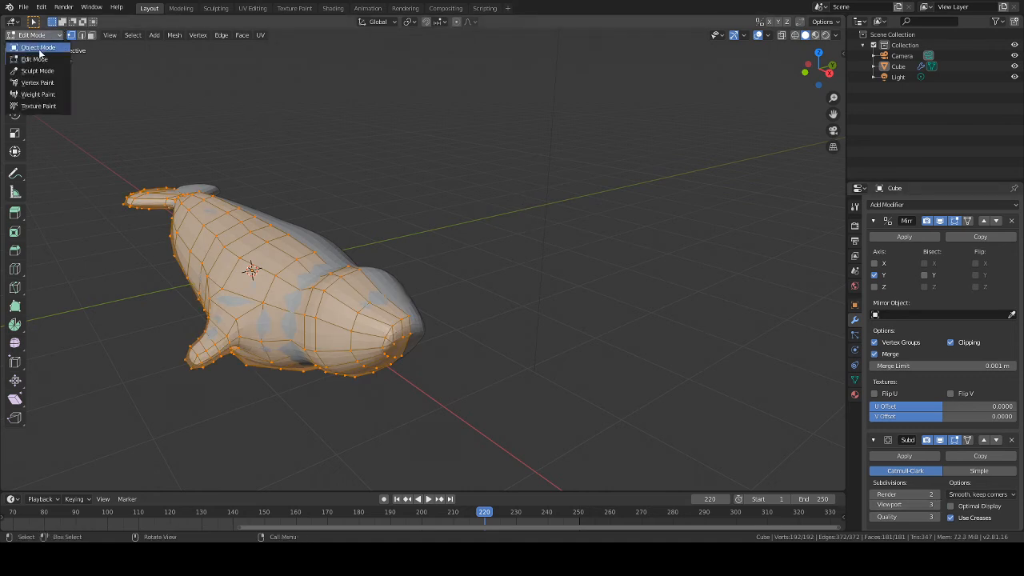
{"action": "left_click", "coordinate": [36, 47]}
{"action": "middle_click_drag", "start_coordinate": [498, 222], "coordinate": [353, 233]}
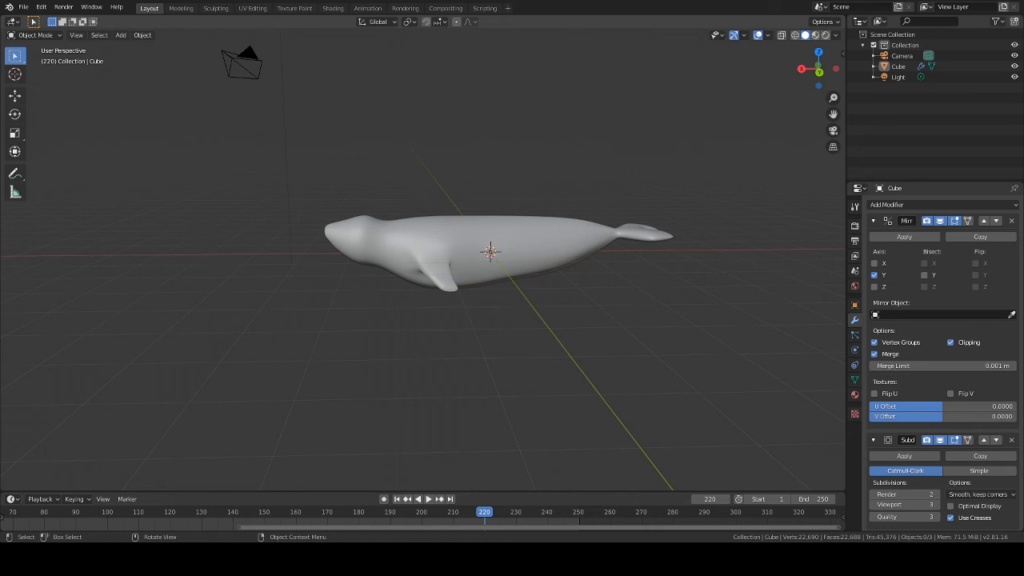
{"action": "middle_click_drag", "start_coordinate": [552, 240], "coordinate": [805, 137]}
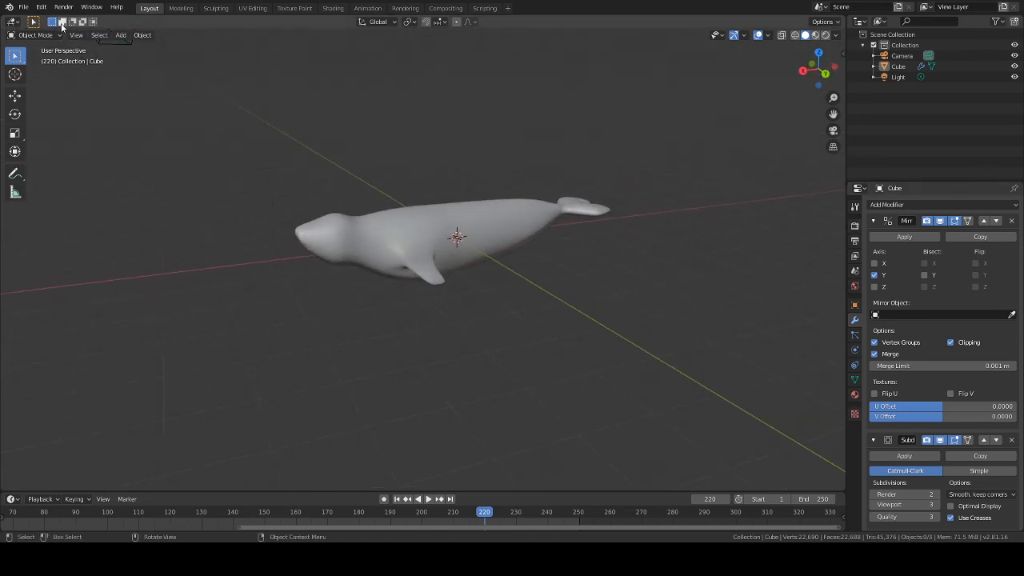
Return to Edit Mode, remove the Subdivision Surface modifier from the whale, and clear the selection
{"action": "left_click", "coordinate": [35, 35]}
{"action": "left_click", "coordinate": [26, 50]}
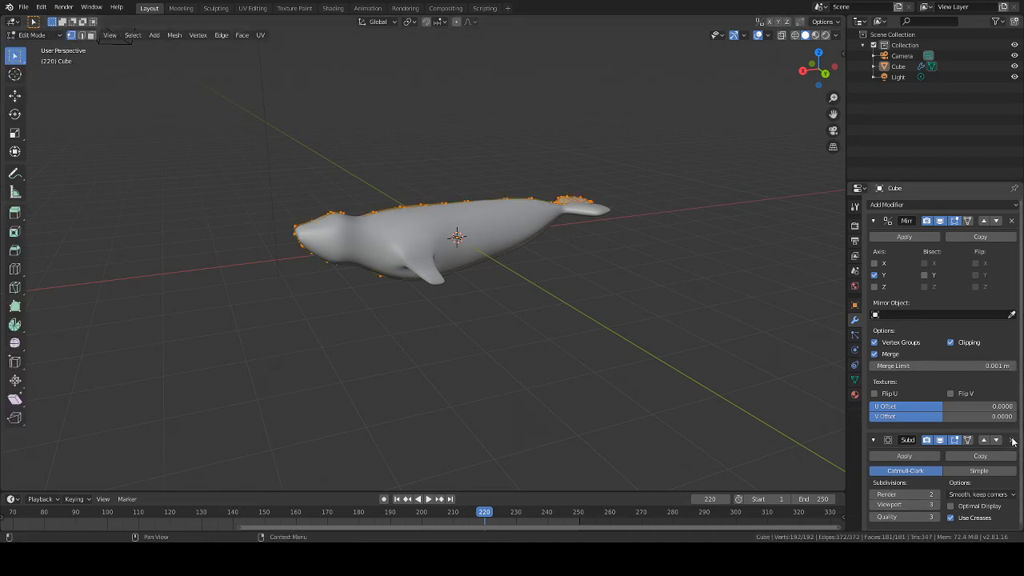
{"action": "left_click", "coordinate": [1012, 440]}
{"action": "middle_click_drag", "start_coordinate": [607, 264], "coordinate": [554, 253]}
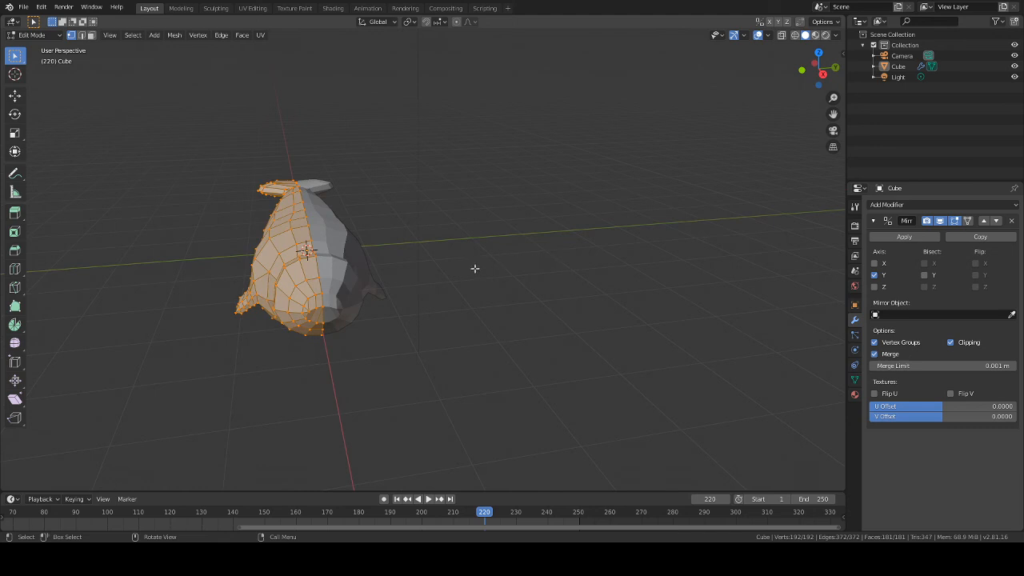
{"action": "key", "text": "alt+a"}
Select the three vertices across the top of the snout and lower them slightly along the Z axis
{"action": "middle_click_drag", "start_coordinate": [459, 270], "coordinate": [516, 256]}
{"action": "left_click", "coordinate": [527, 253], "text": "shift"}
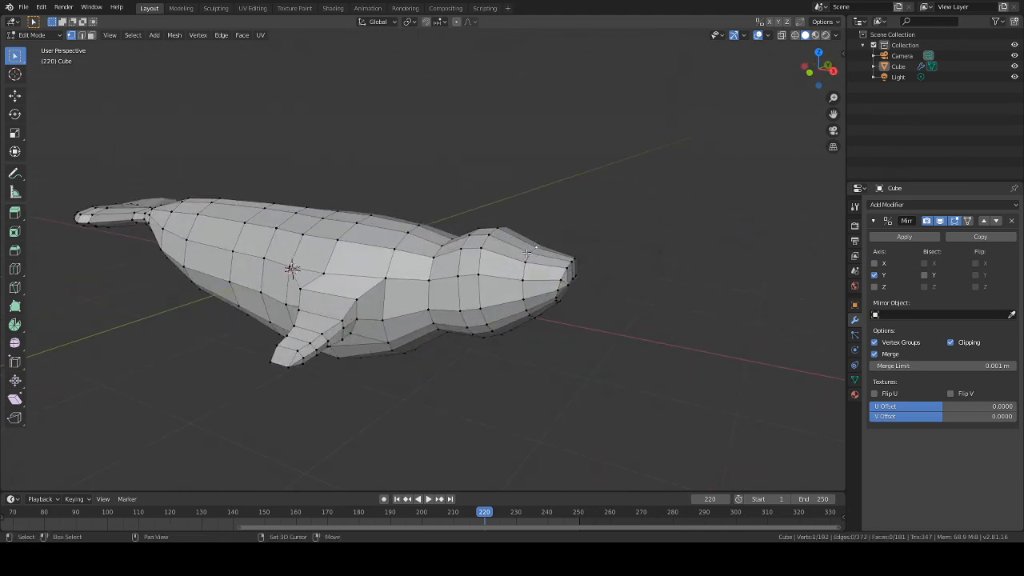
{"action": "left_click", "coordinate": [523, 278], "text": "shift"}
{"action": "key", "text": "g"}
{"action": "key", "text": "z"}
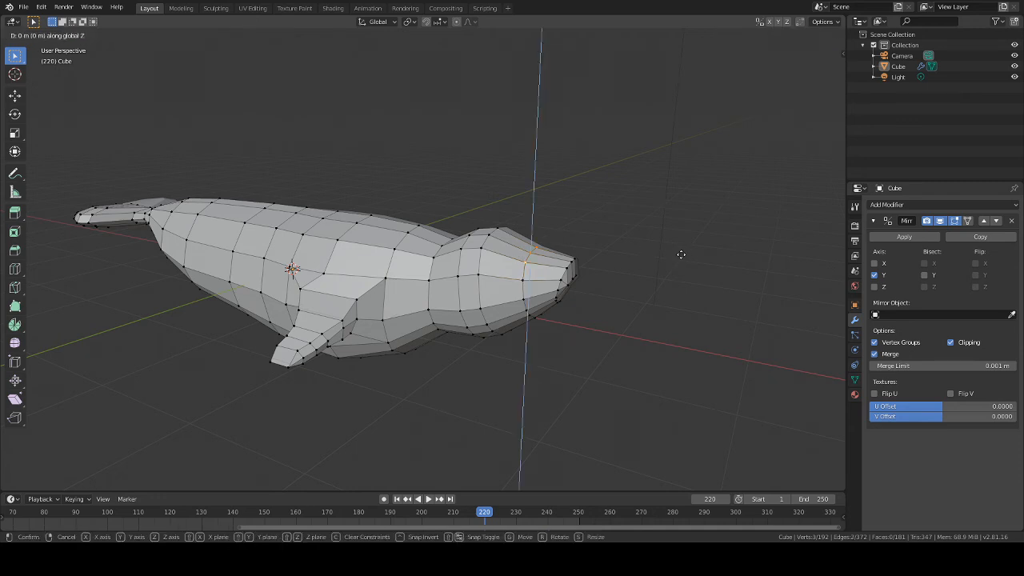
{"action": "left_click", "coordinate": [682, 258]}
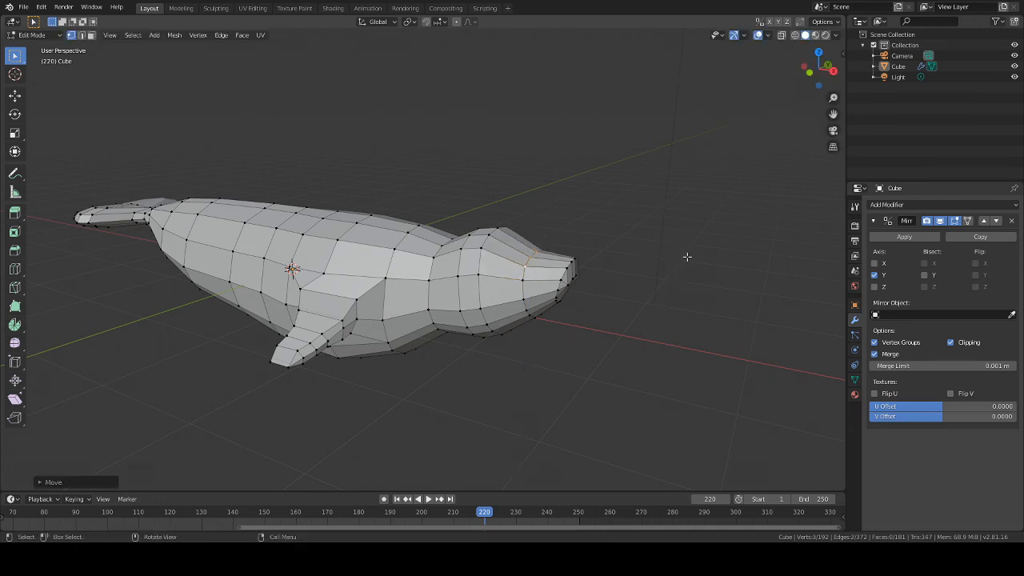
{"action": "mouse_move", "coordinate": [686, 253]}
{"action": "middle_mouse_down"}
{"action": "mouse_move", "coordinate": [472, 246]}
{"action": "mouse_move", "coordinate": [696, 263]}
{"action": "middle_mouse_up"}
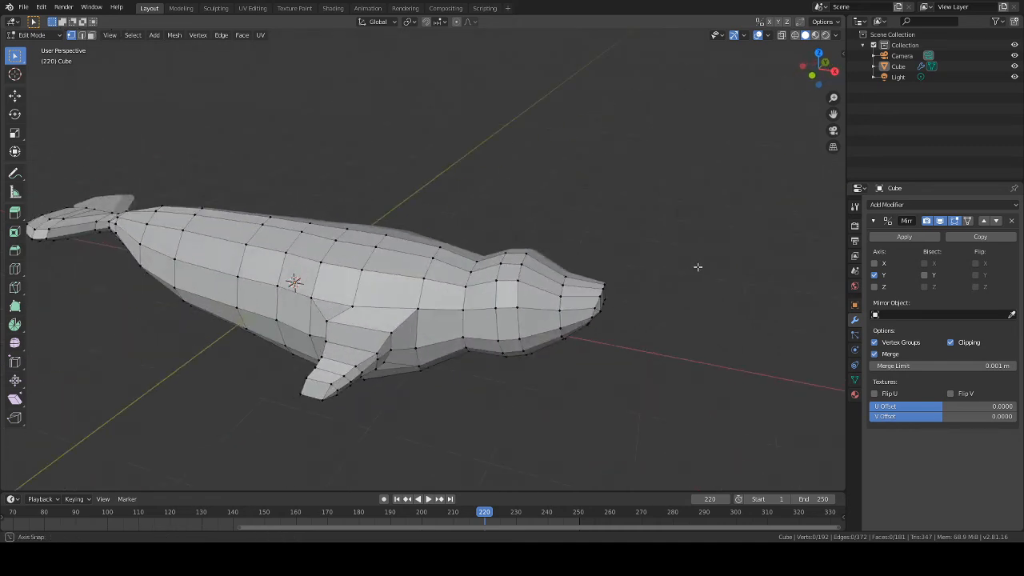
Select a single vertex on the side of the snout tip and move it slightly backward along the X axis
{"action": "middle_click_drag", "start_coordinate": [466, 140], "coordinate": [710, 244]}
{"action": "scroll", "coordinate": [460, 148], "scroll_direction": "up", "scroll_amount": 3}
{"action": "scroll", "coordinate": [470, 144], "scroll_direction": "down", "scroll_amount": 4}
{"action": "left_click", "coordinate": [712, 241]}
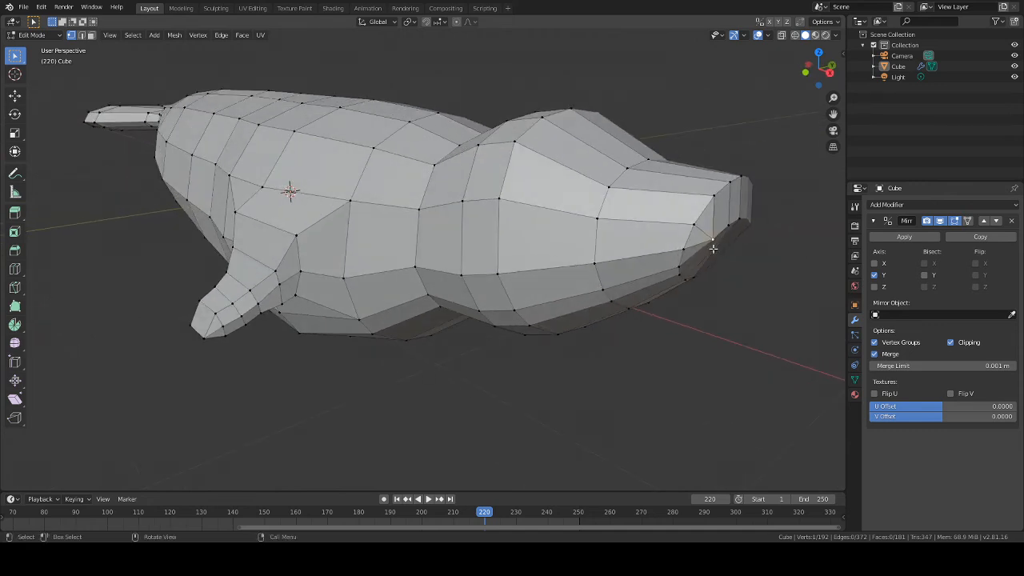
{"action": "key", "text": "g"}
{"action": "key", "text": "x"}
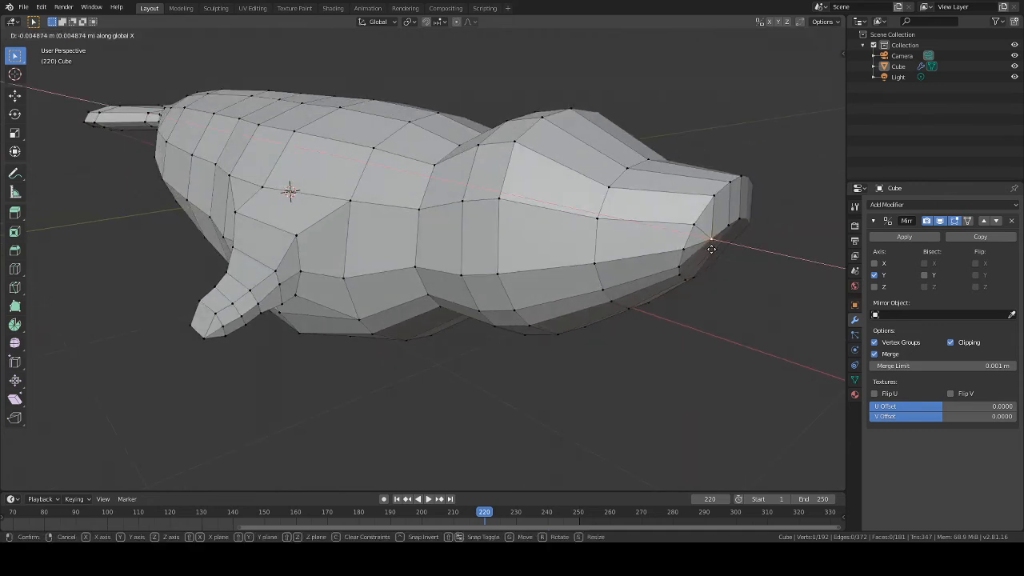
{"action": "left_click", "coordinate": [710, 249]}
{"action": "middle_click_drag", "start_coordinate": [730, 269], "coordinate": [712, 262]}
Select the whole whale mesh, add a Subdivision Surface modifier, and set its viewport level to 4
{"action": "scroll", "coordinate": [576, 276], "scroll_direction": "down", "scroll_amount": 4}
{"action": "key", "text": "a"}
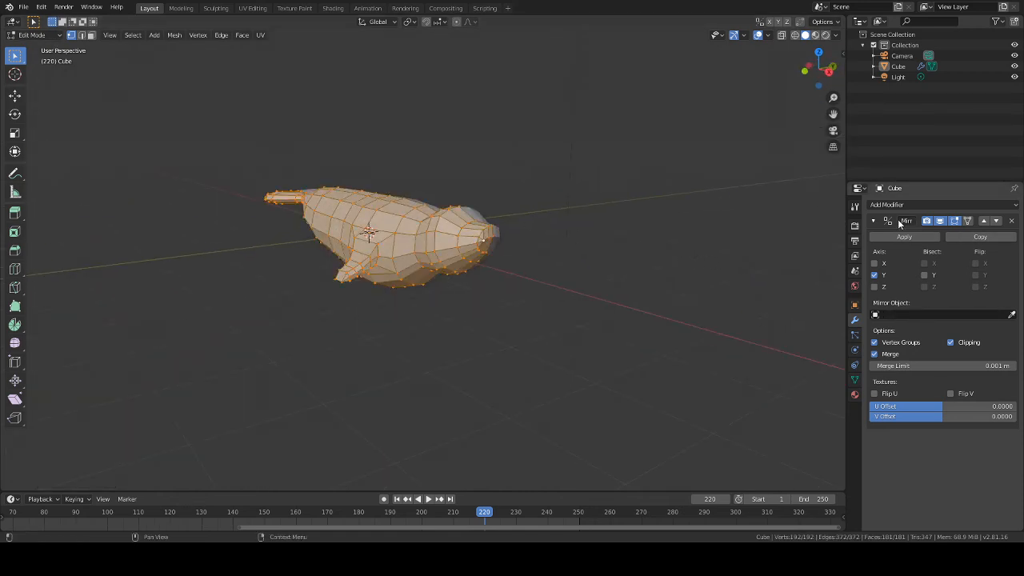
{"action": "left_click", "coordinate": [736, 213]}
{"action": "key", "text": "a"}
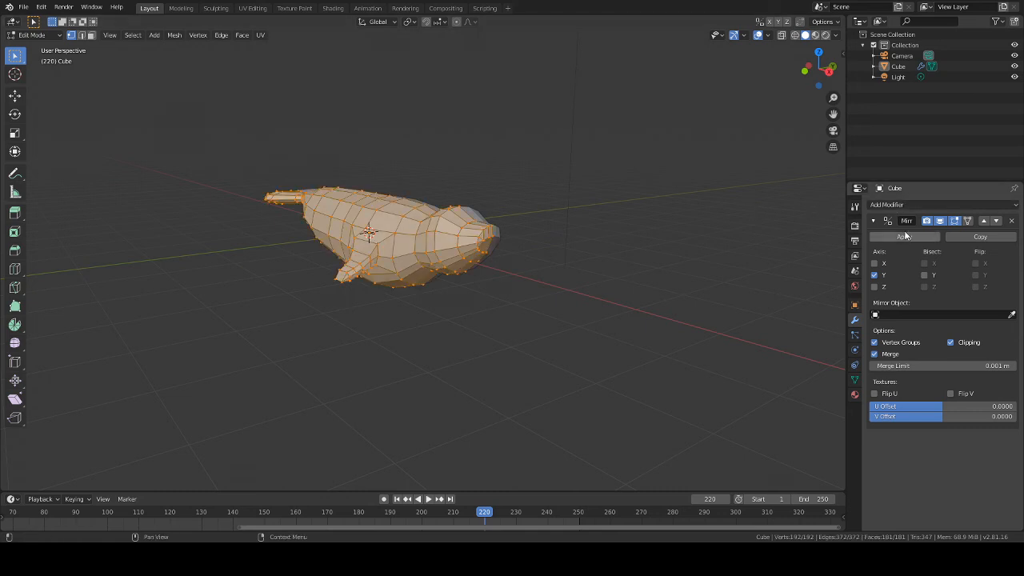
{"action": "left_click", "coordinate": [910, 204]}
{"action": "left_click", "coordinate": [831, 381]}
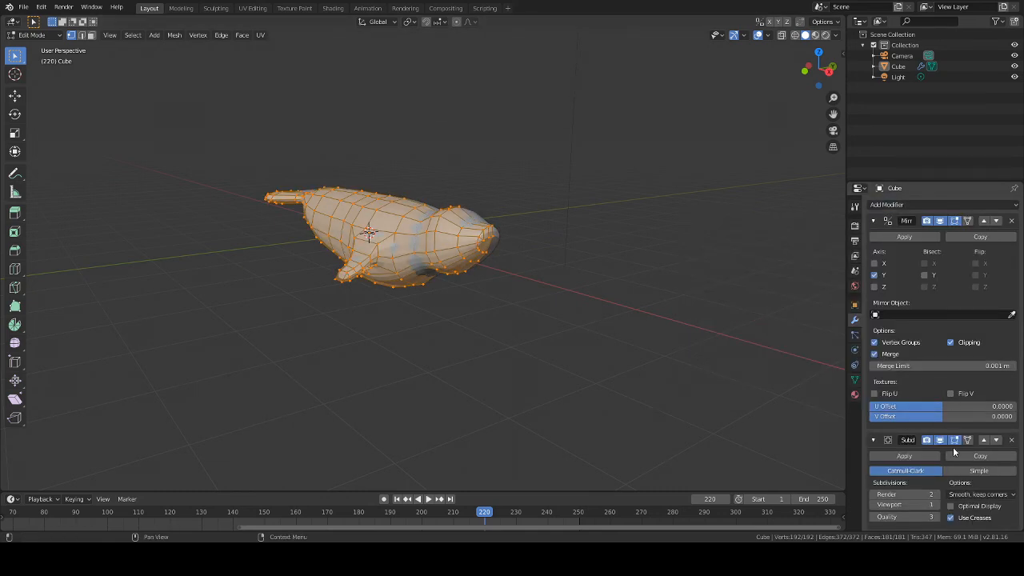
{"action": "left_click", "coordinate": [938, 506]}
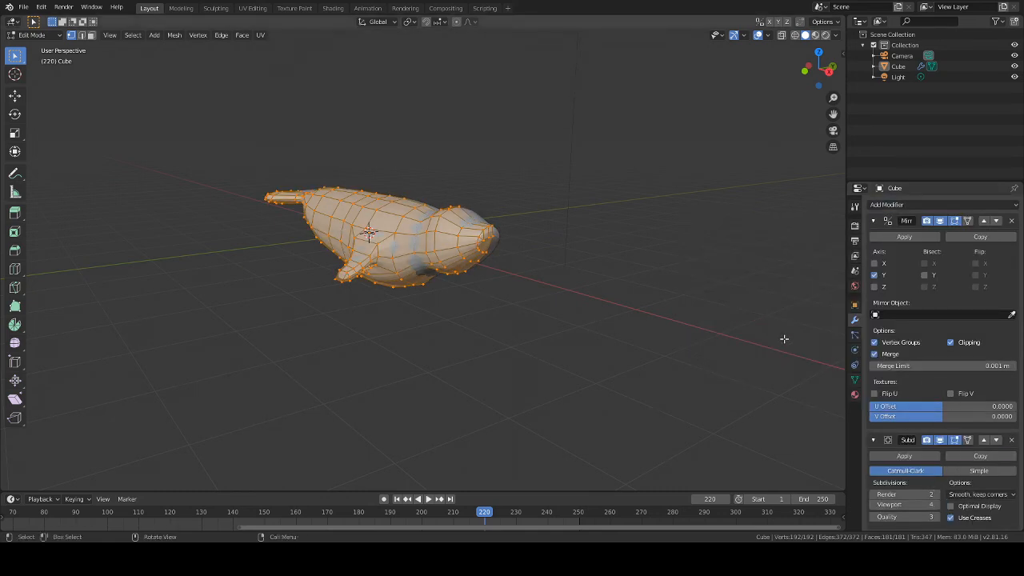
Clear the selection and inspect the smoothed whale from both sides in Object Mode
{"action": "left_click", "coordinate": [464, 146]}
{"action": "left_click", "coordinate": [59, 35]}
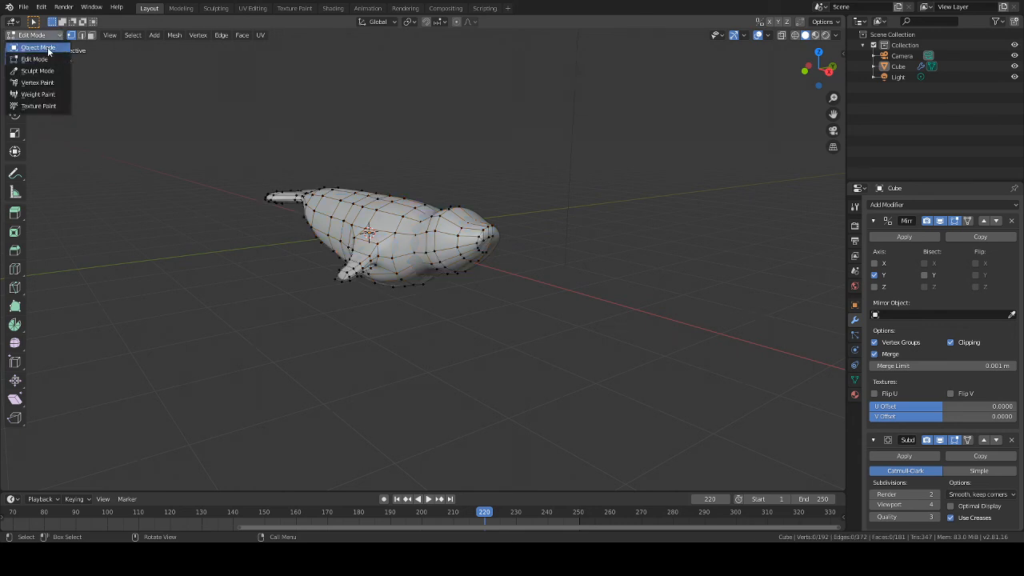
{"action": "left_click", "coordinate": [48, 46]}
{"action": "middle_click_drag", "start_coordinate": [408, 90], "coordinate": [286, 83]}
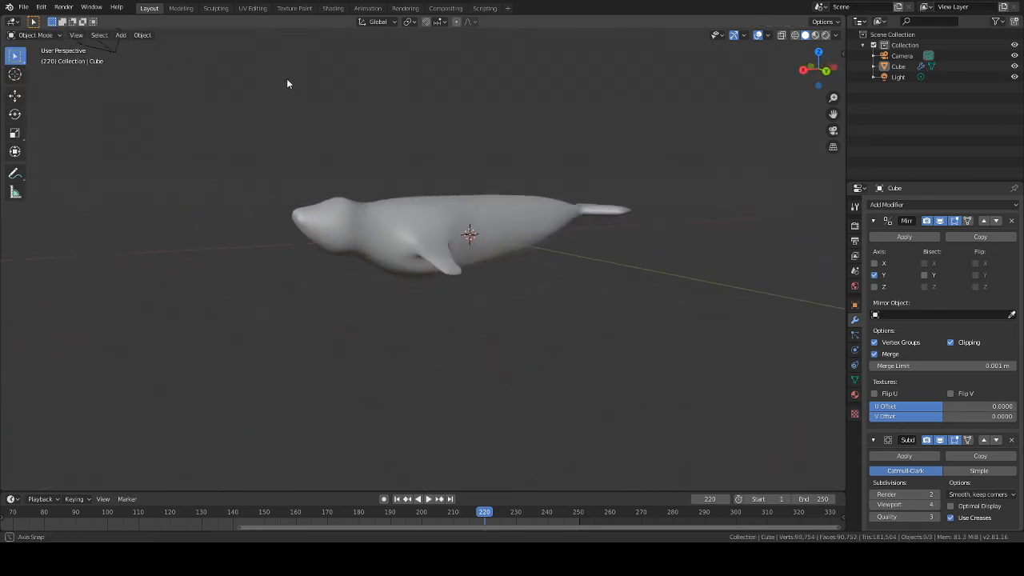
{"action": "scroll", "coordinate": [289, 83], "scroll_direction": "down", "scroll_amount": 4}
{"action": "middle_click_drag", "start_coordinate": [404, 82], "coordinate": [452, 103]}
{"action": "scroll", "coordinate": [440, 95], "scroll_direction": "down", "scroll_amount": 3}
{"action": "scroll", "coordinate": [458, 125], "scroll_direction": "up", "scroll_amount": 5}
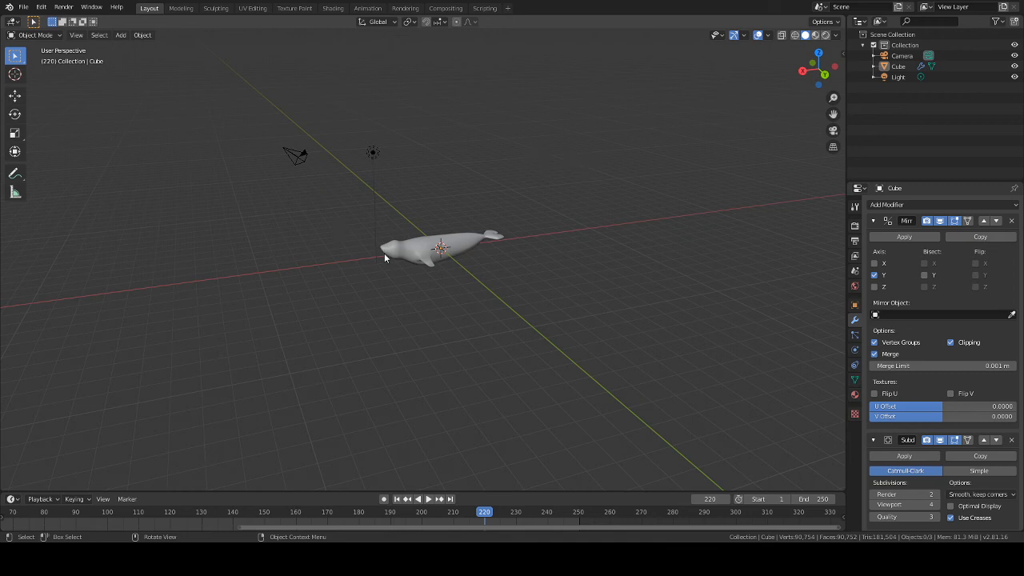
{"action": "scroll", "coordinate": [392, 253], "scroll_direction": "up", "scroll_amount": 4}
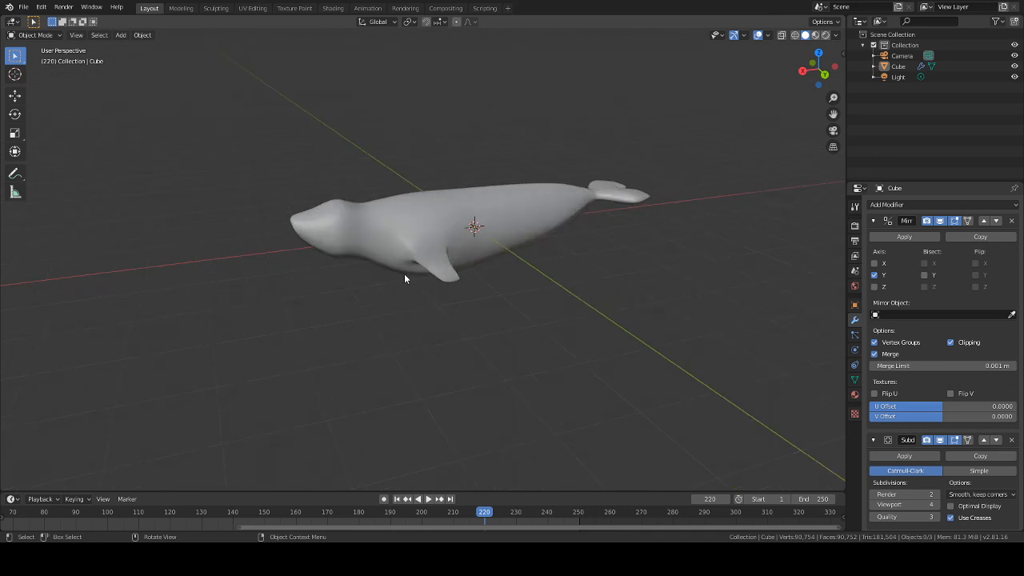
{"action": "middle_click_drag", "start_coordinate": [404, 278], "coordinate": [592, 269]}
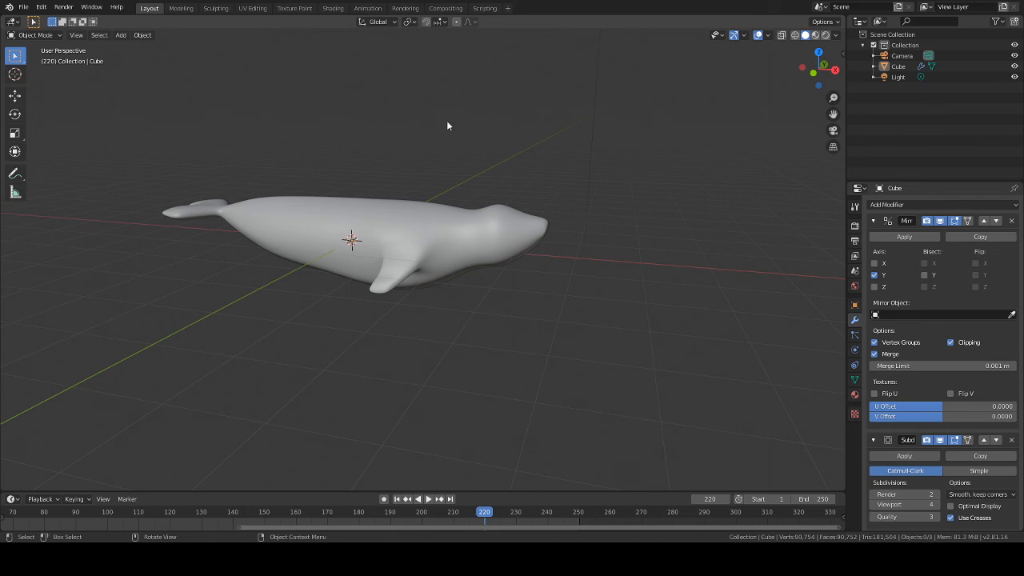
Switch back to Edit Mode and delete the Subdivision Surface modifier to expose the low-poly mesh
{"action": "left_click", "coordinate": [33, 35]}
{"action": "left_click", "coordinate": [36, 59]}
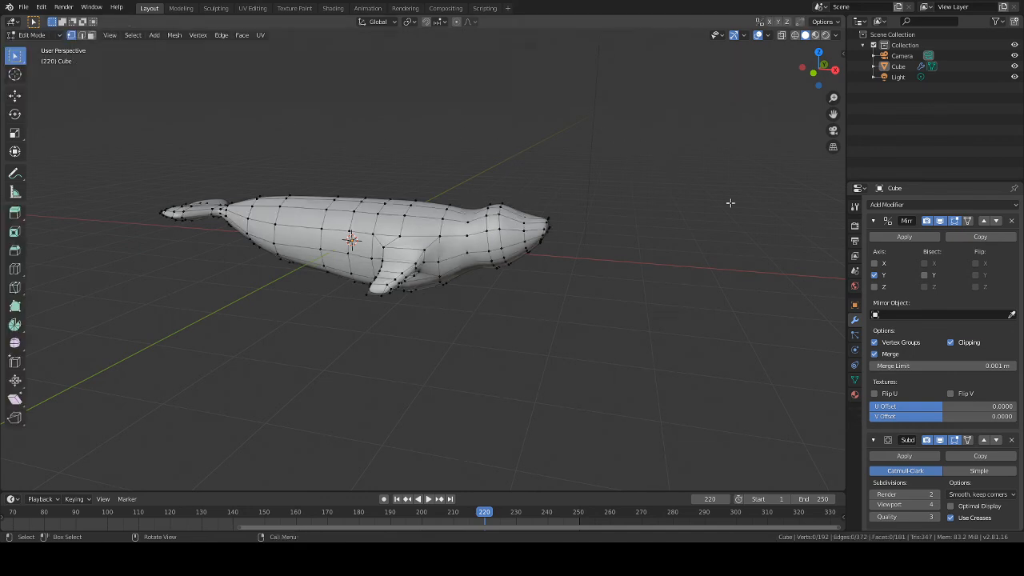
{"action": "left_click", "coordinate": [1011, 439]}
Examine the low-poly mesh around the head, the underside of the snout, the tail flukes and the flipper
{"action": "middle_click_drag", "start_coordinate": [639, 253], "coordinate": [516, 258]}
{"action": "scroll", "coordinate": [500, 255], "scroll_direction": "up", "scroll_amount": 5}
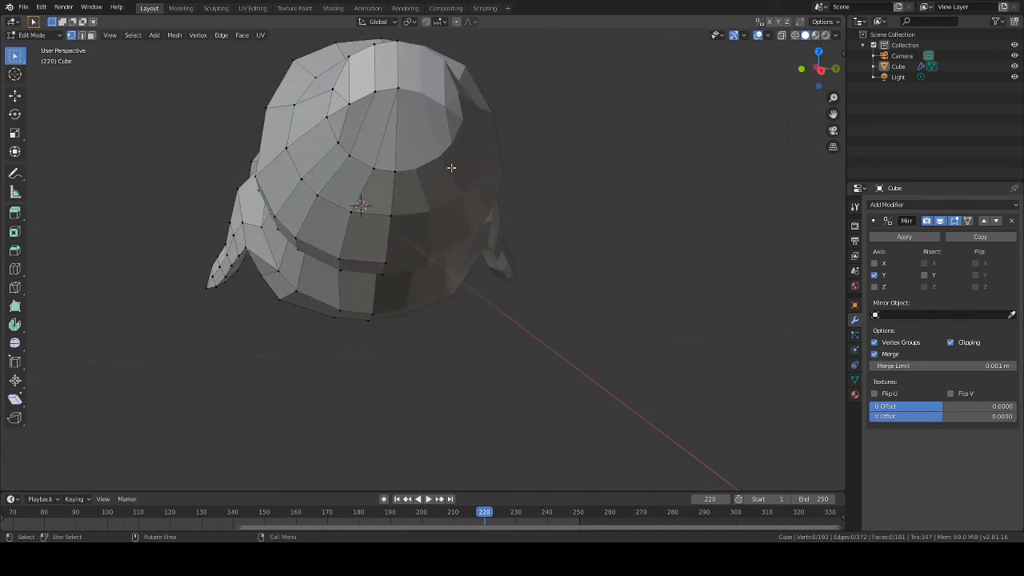
{"action": "middle_click_drag", "start_coordinate": [421, 180], "coordinate": [573, 216]}
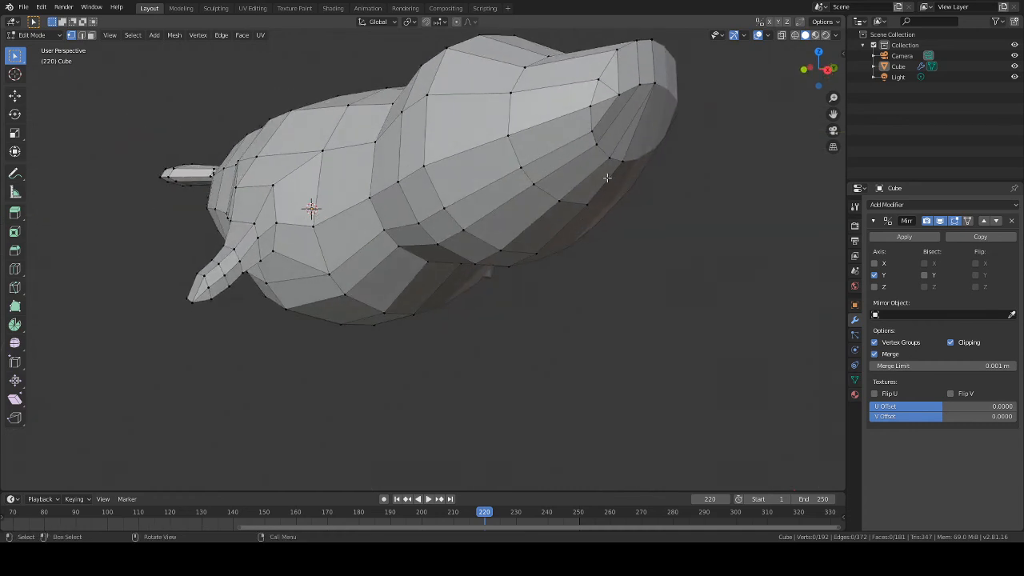
{"action": "middle_click_drag", "start_coordinate": [607, 177], "coordinate": [473, 155]}
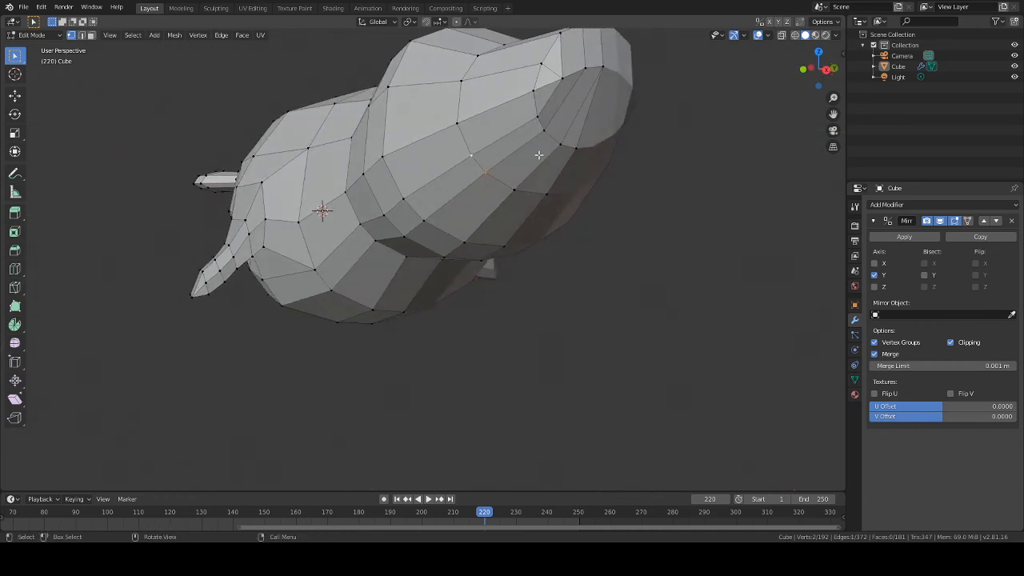
{"action": "middle_click_drag", "start_coordinate": [678, 177], "coordinate": [577, 248]}
{"action": "middle_click_drag", "start_coordinate": [595, 309], "coordinate": [631, 293]}
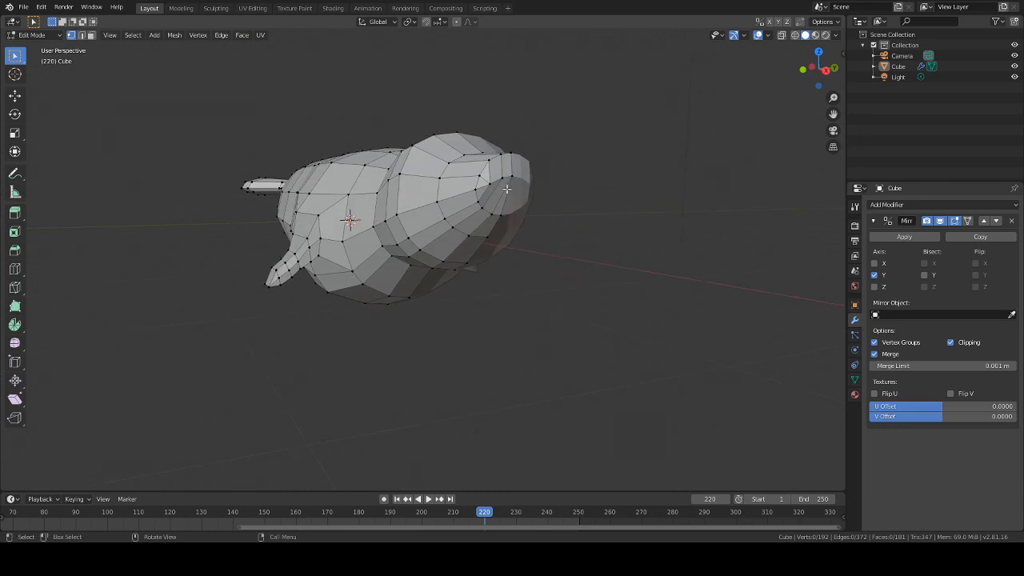
{"action": "middle_click_drag", "start_coordinate": [484, 203], "coordinate": [307, 234]}
{"action": "scroll", "coordinate": [257, 132], "scroll_direction": "up", "scroll_amount": 2}
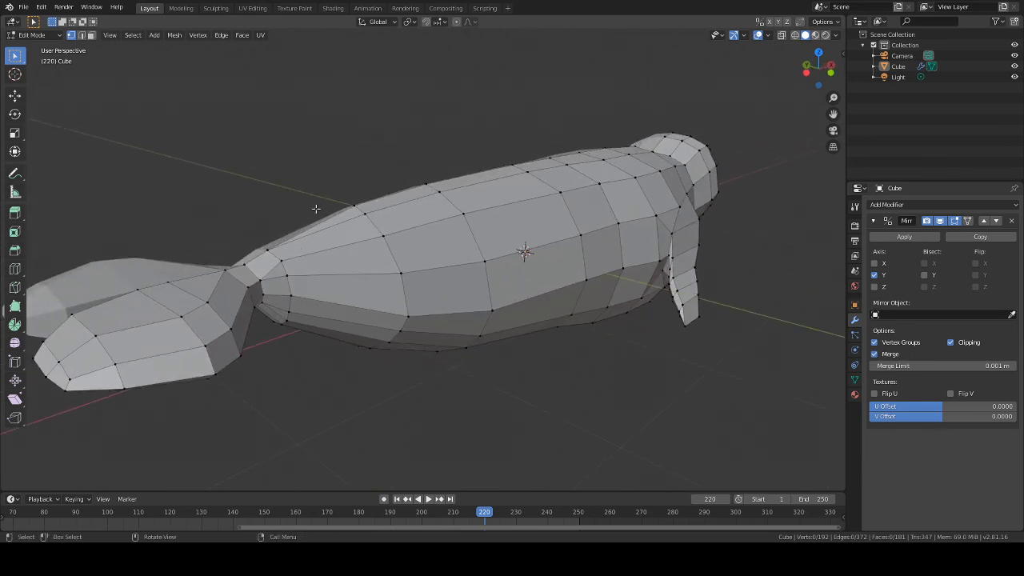
{"action": "scroll", "coordinate": [316, 209], "scroll_direction": "down", "scroll_amount": 4}
{"action": "middle_click_drag", "start_coordinate": [594, 210], "coordinate": [526, 231]}
{"action": "scroll", "coordinate": [560, 256], "scroll_direction": "up", "scroll_amount": 2}
{"action": "middle_click_drag", "start_coordinate": [554, 276], "coordinate": [584, 197]}
{"action": "scroll", "coordinate": [557, 191], "scroll_direction": "up", "scroll_amount": 2}
Select a vertex on the lower front edge of the flipper and move it forward along X in two small nudges
{"action": "middle_click_drag", "start_coordinate": [519, 181], "coordinate": [287, 160]}
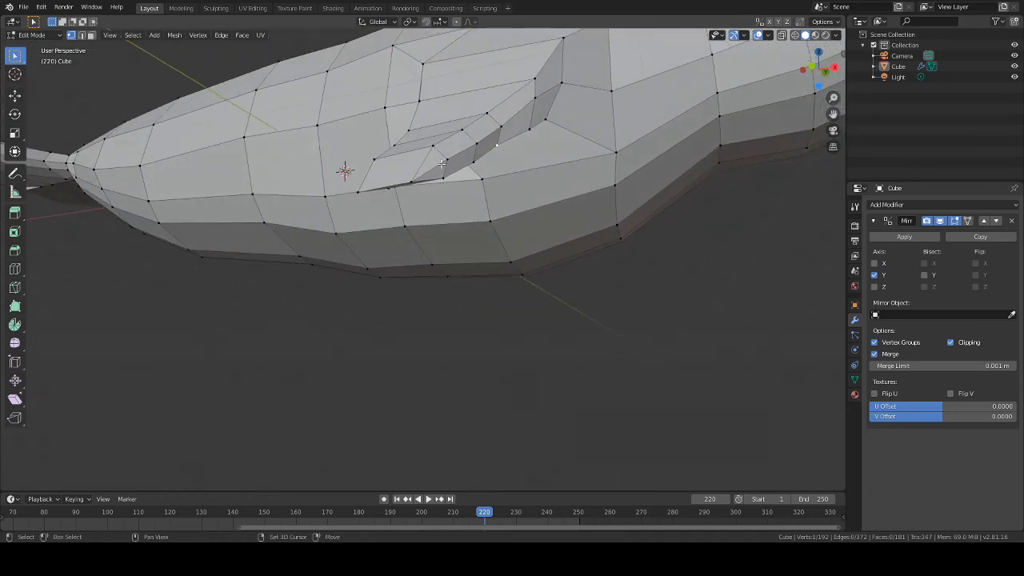
{"action": "middle_click_drag", "start_coordinate": [483, 176], "coordinate": [567, 184], "text": "shift"}
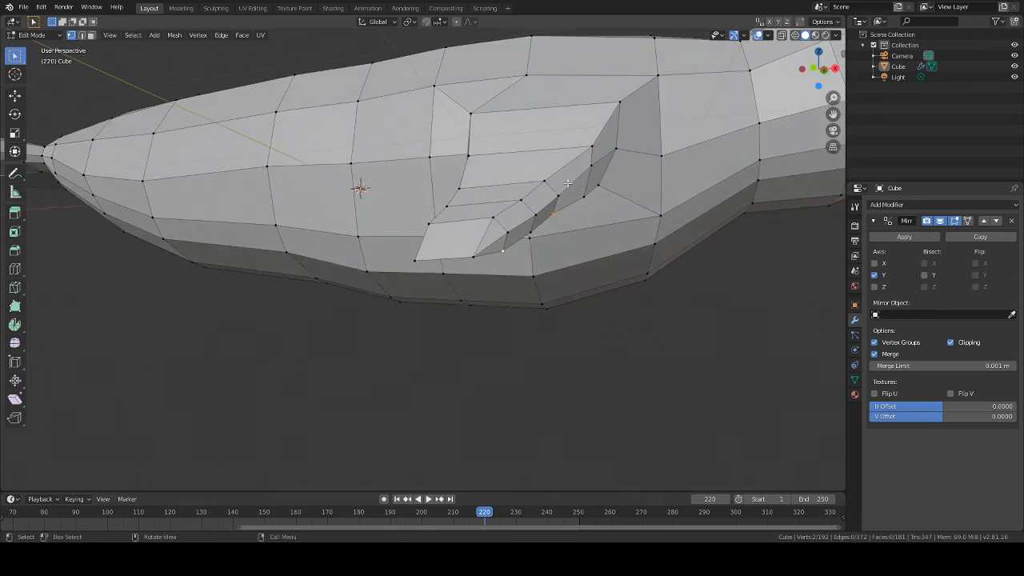
{"action": "middle_click_drag", "start_coordinate": [567, 184], "coordinate": [616, 207]}
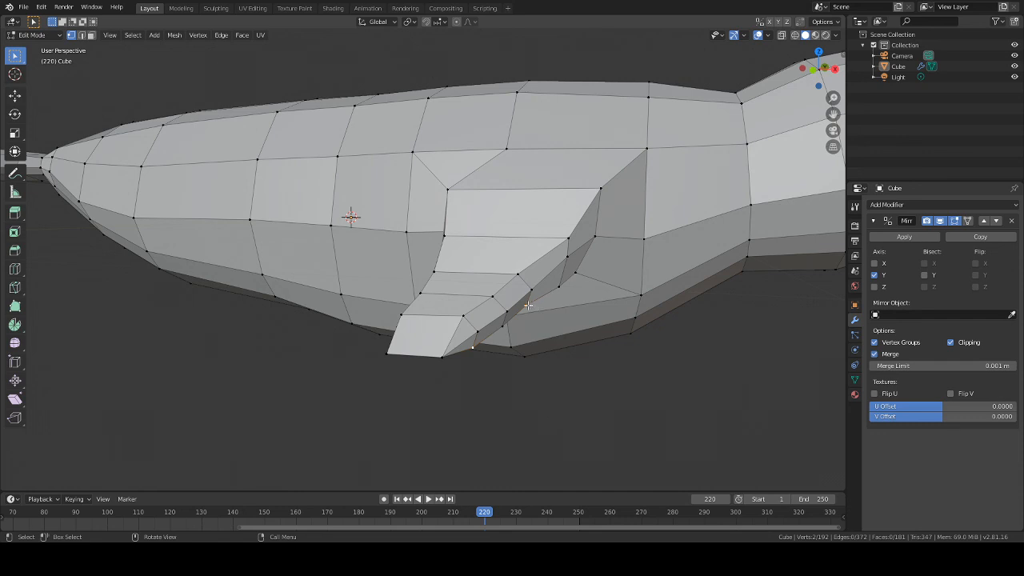
{"action": "key", "text": "g"}
{"action": "key", "text": "x"}
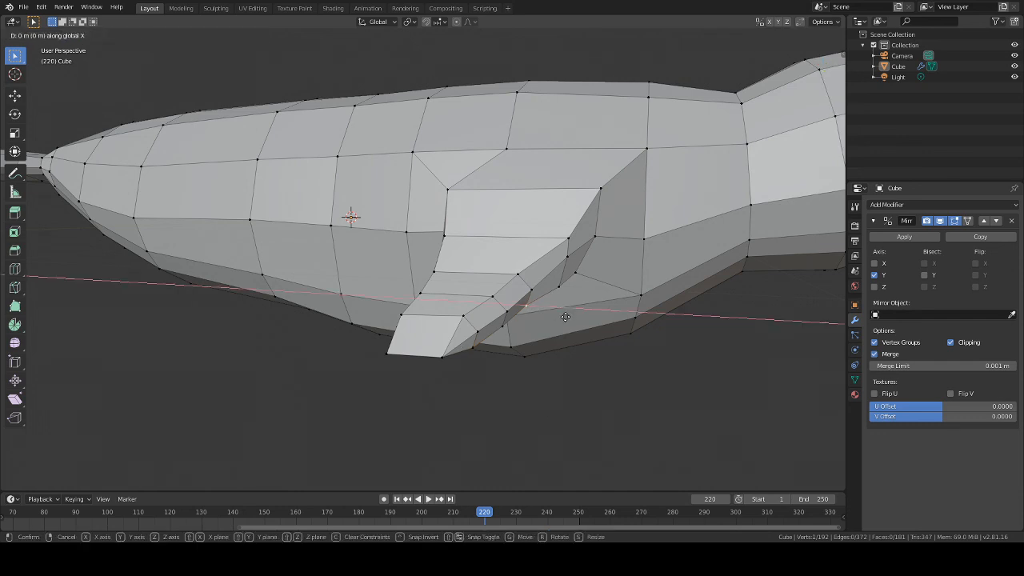
{"action": "left_click", "coordinate": [571, 319]}
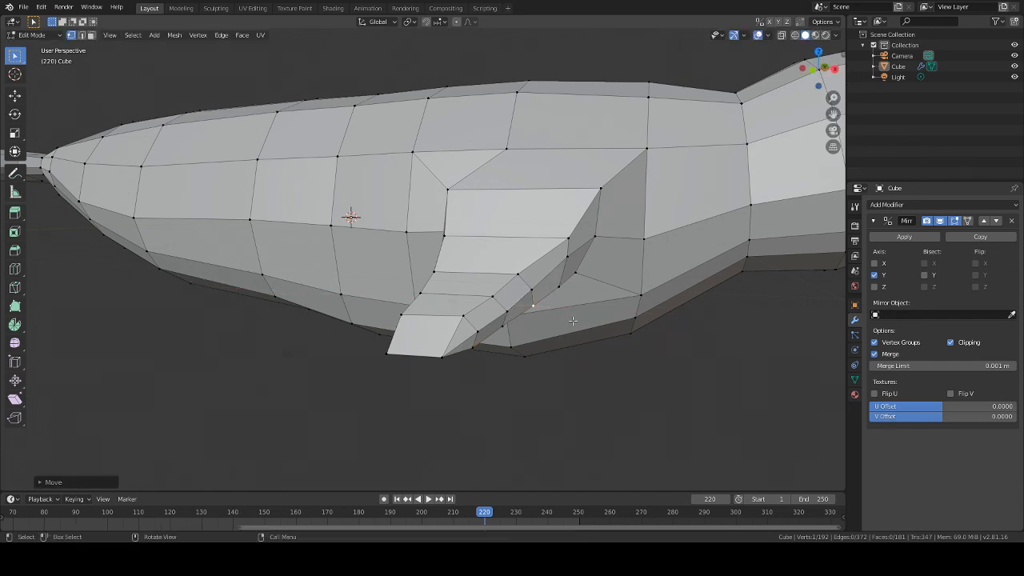
{"action": "middle_click_drag", "start_coordinate": [588, 315], "coordinate": [635, 323]}
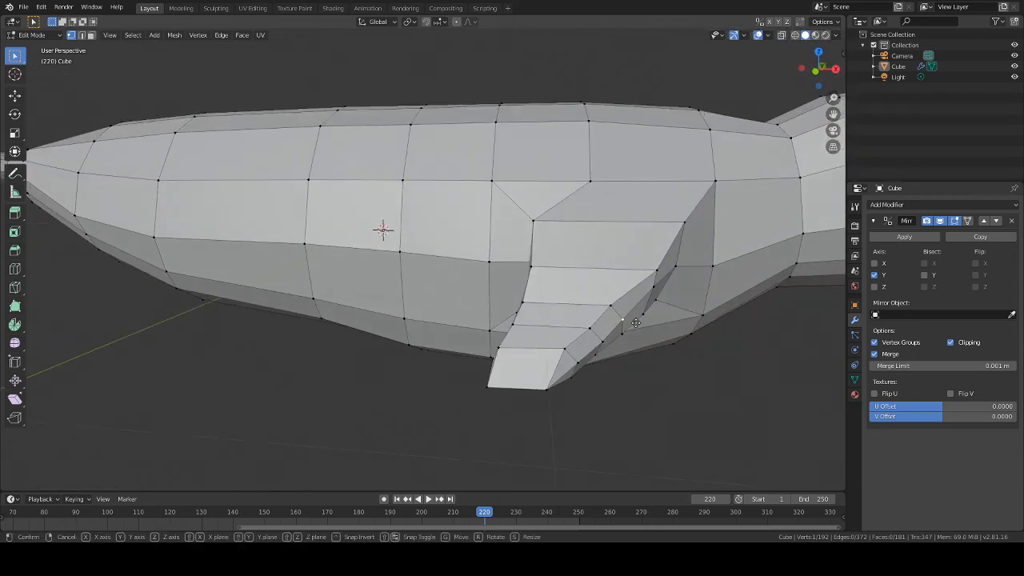
{"action": "key", "text": "g"}
{"action": "key", "text": "x"}
{"action": "left_click", "coordinate": [637, 323]}
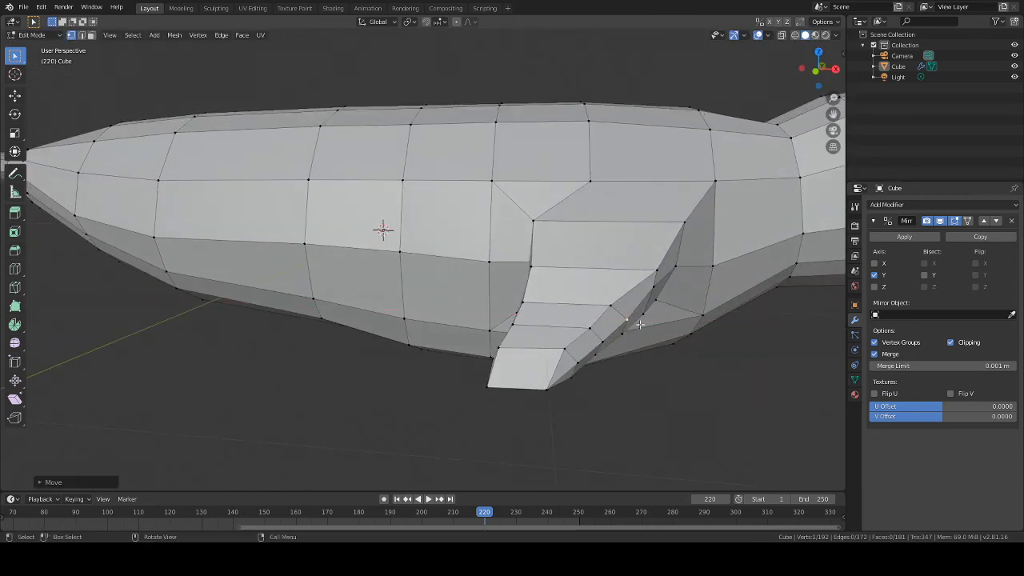
{"action": "middle_click_drag", "start_coordinate": [638, 323], "coordinate": [591, 325]}
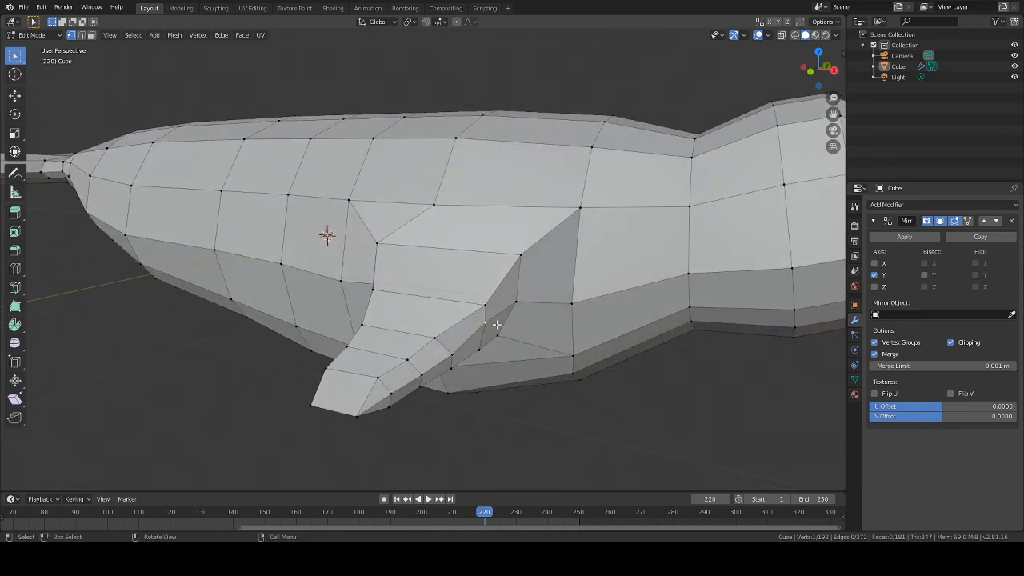
Lower the selected vertex on the flipper's lower front edge about 0.024 m along Z
{"action": "key", "text": "g"}
{"action": "key", "text": "z"}
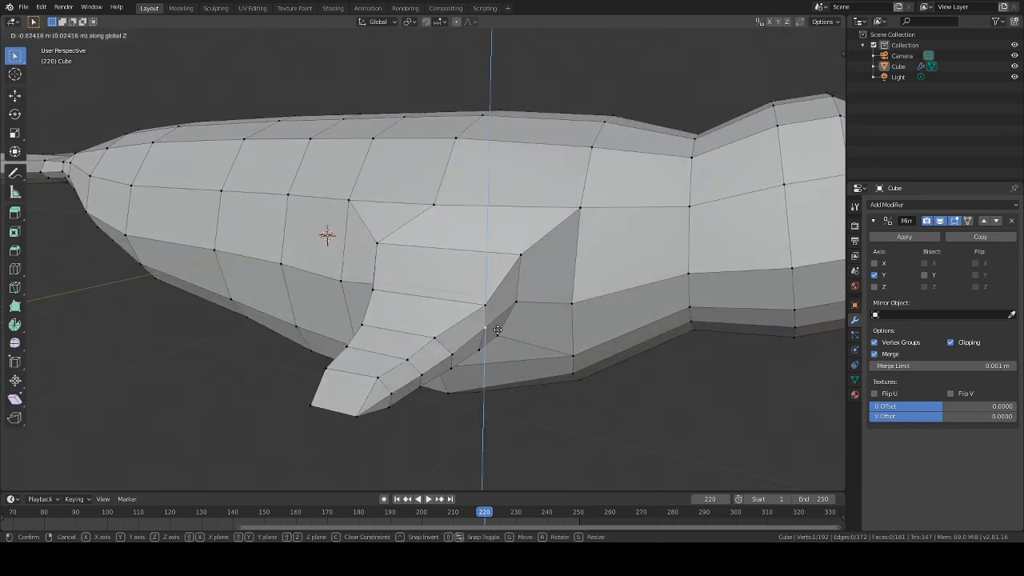
{"action": "left_click", "coordinate": [497, 330]}
Move the lower vertex on the inner rear side of the flipper slightly down along Z and back toward the tail along X
{"action": "middle_click_drag", "start_coordinate": [492, 328], "coordinate": [676, 298]}
{"action": "scroll", "coordinate": [541, 319], "scroll_direction": "down", "scroll_amount": 4}
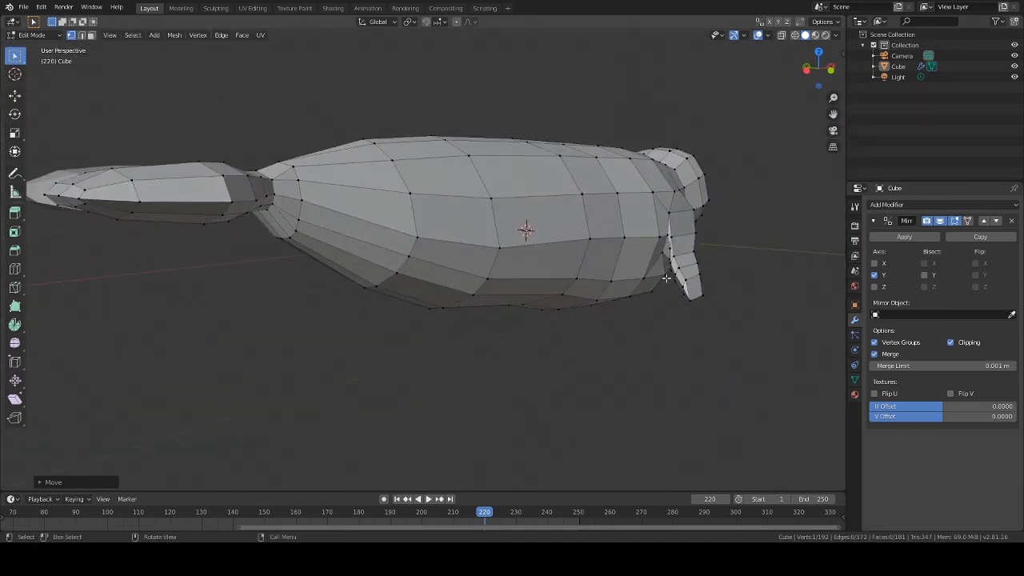
{"action": "scroll", "coordinate": [667, 277], "scroll_direction": "up", "scroll_amount": 4}
{"action": "scroll", "coordinate": [685, 279], "scroll_direction": "up", "scroll_amount": 4}
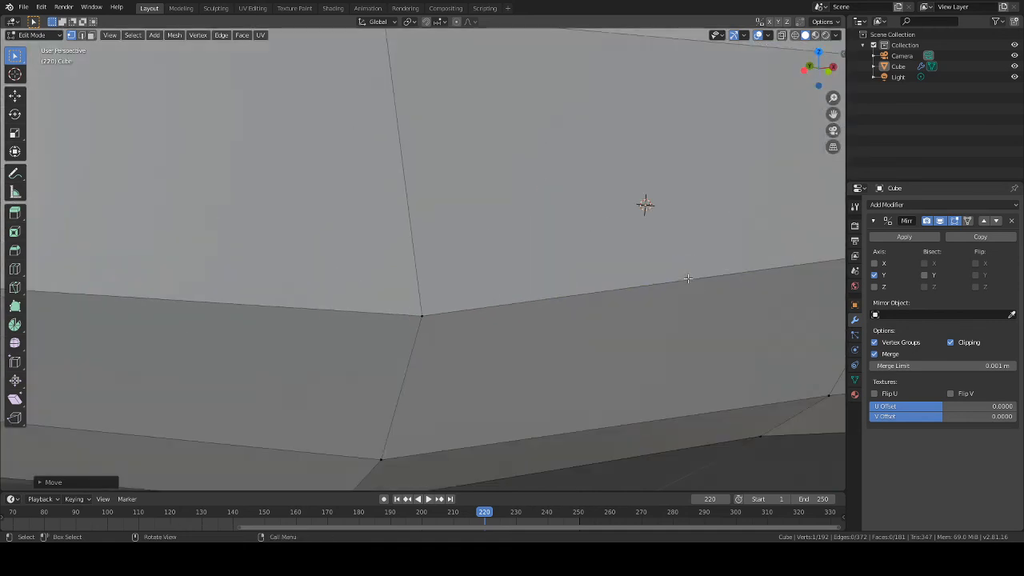
{"action": "middle_click_drag", "start_coordinate": [686, 278], "coordinate": [422, 298]}
{"action": "scroll", "coordinate": [423, 299], "scroll_direction": "up", "scroll_amount": 2}
{"action": "middle_click_drag", "start_coordinate": [599, 281], "coordinate": [625, 292]}
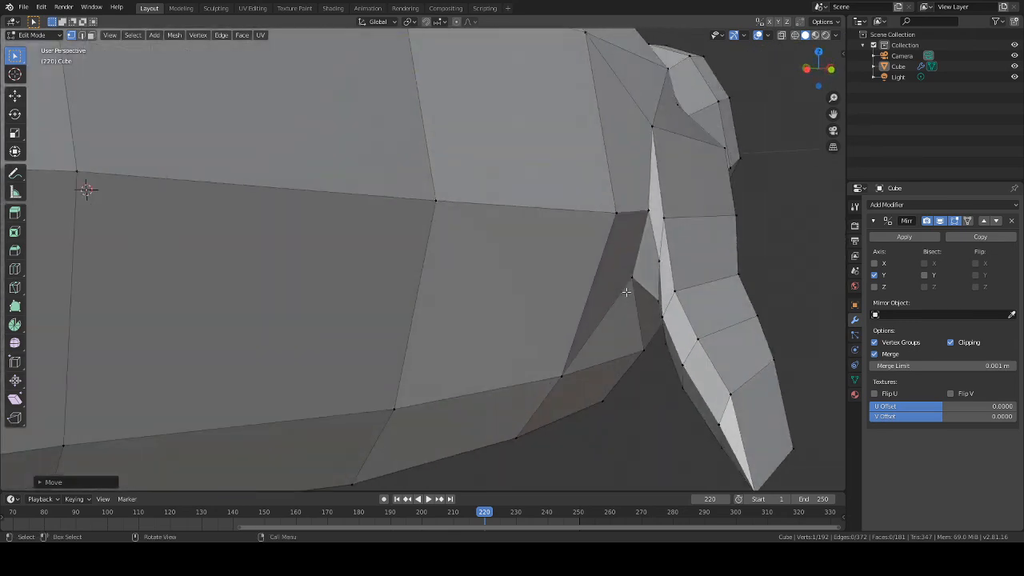
{"action": "middle_click_drag", "start_coordinate": [712, 285], "coordinate": [725, 283]}
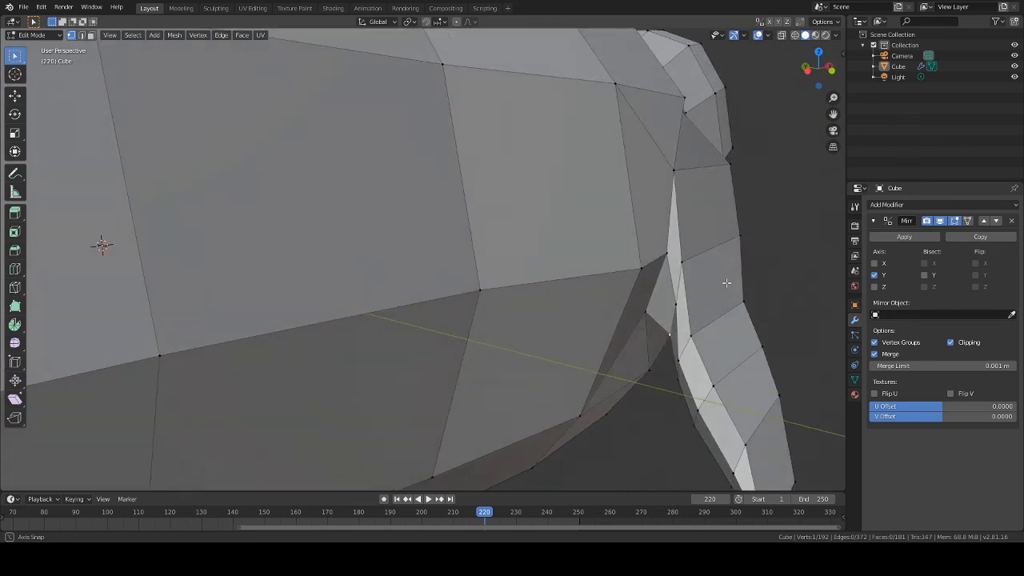
{"action": "key", "text": "g"}
{"action": "key", "text": "z"}
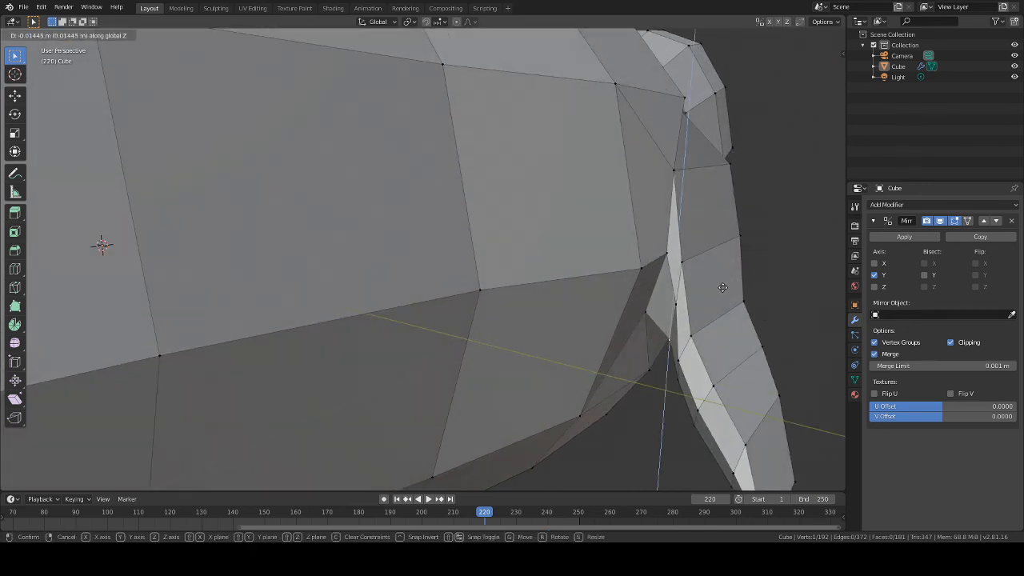
{"action": "left_click", "coordinate": [720, 291]}
{"action": "key", "text": "g"}
{"action": "key", "text": "x"}
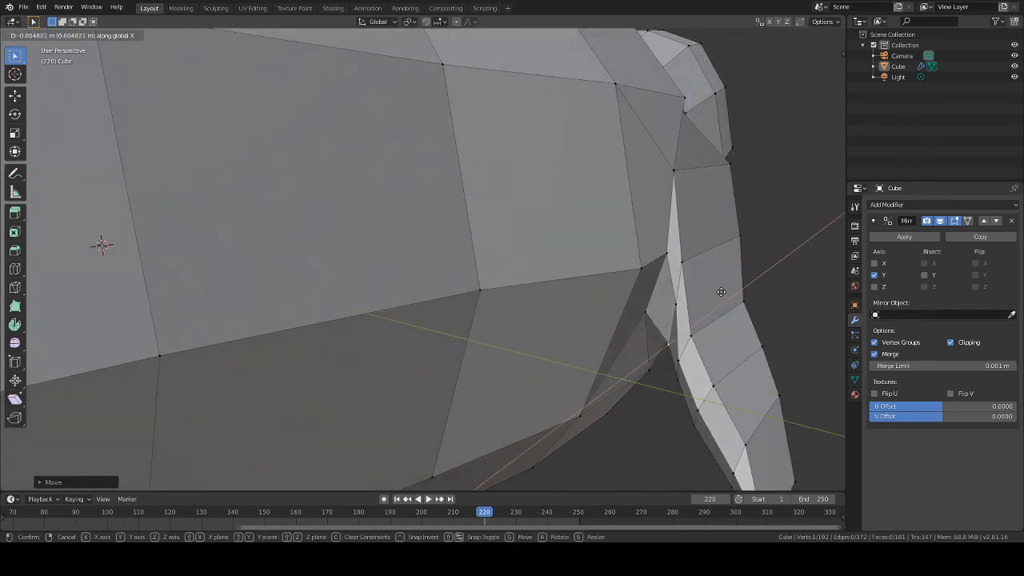
{"action": "left_click", "coordinate": [713, 294]}
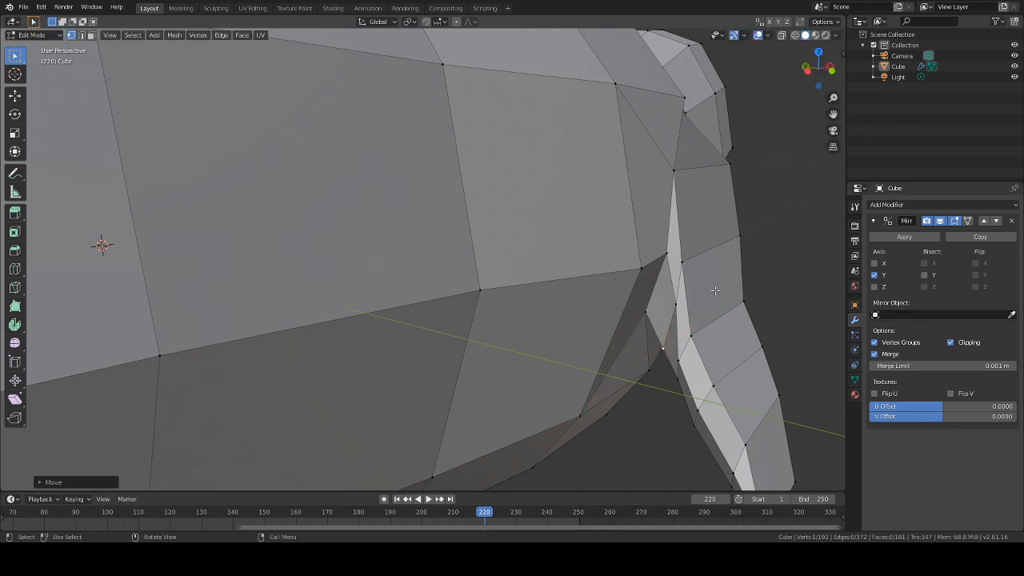
Shift the middle vertex on the flipper's rear edge about 0.018 m down along Z and 0.016 m toward the tail along X
{"action": "mouse_move", "coordinate": [713, 294]}
{"action": "middle_mouse_down"}
{"action": "mouse_move", "coordinate": [706, 305]}
{"action": "mouse_move", "coordinate": [724, 285]}
{"action": "middle_mouse_up"}
{"action": "key", "text": "g"}
{"action": "key", "text": "z"}
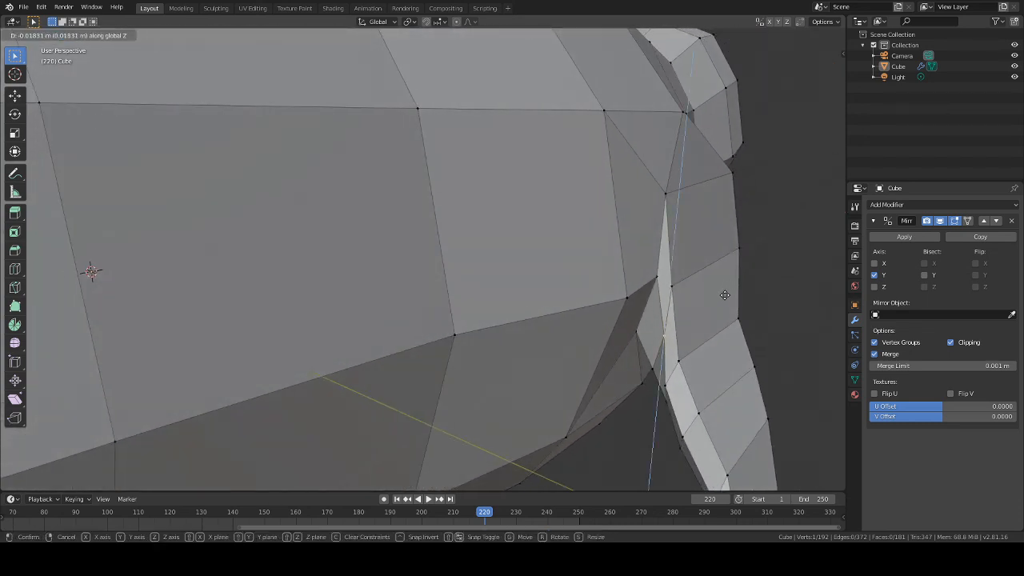
{"action": "left_click", "coordinate": [724, 295]}
{"action": "key", "text": "g"}
{"action": "key", "text": "x"}
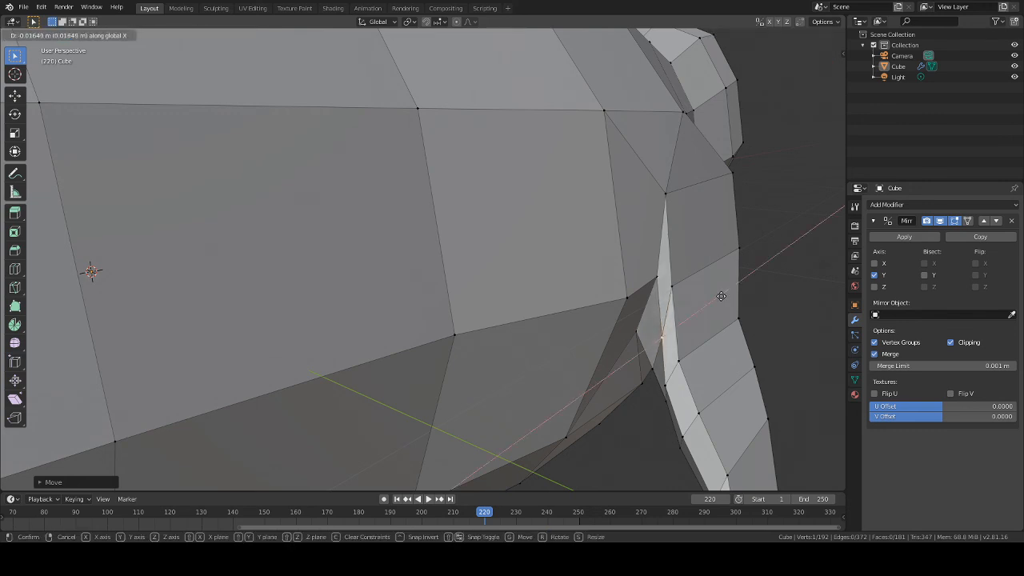
{"action": "left_click", "coordinate": [720, 296]}
Select the upper rear-edge vertex near the flipper root and nudge it toward the tail along X
{"action": "middle_click_drag", "start_coordinate": [719, 297], "coordinate": [700, 304]}
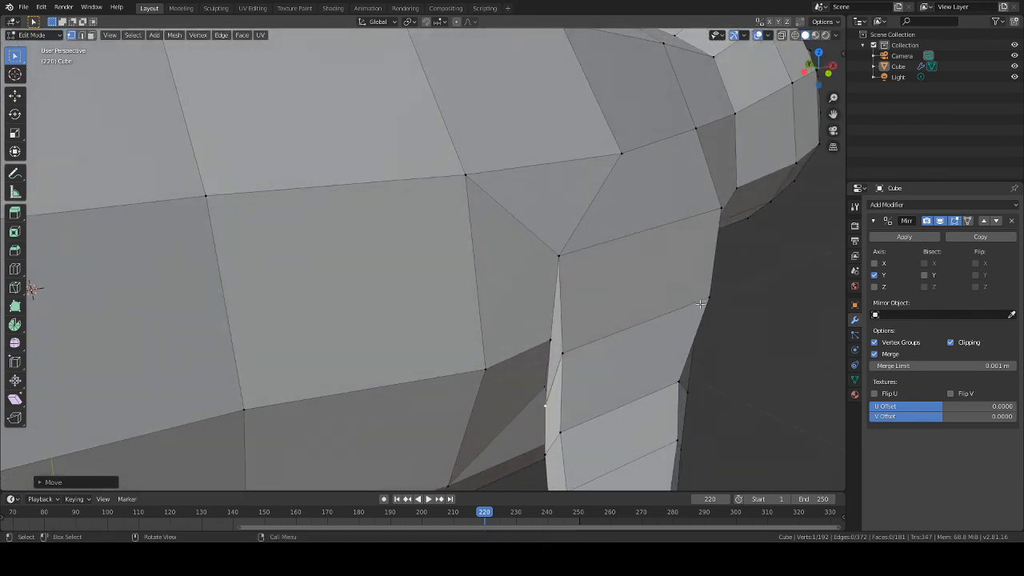
{"action": "left_click", "coordinate": [552, 339]}
{"action": "key", "text": "g"}
{"action": "key", "text": "x"}
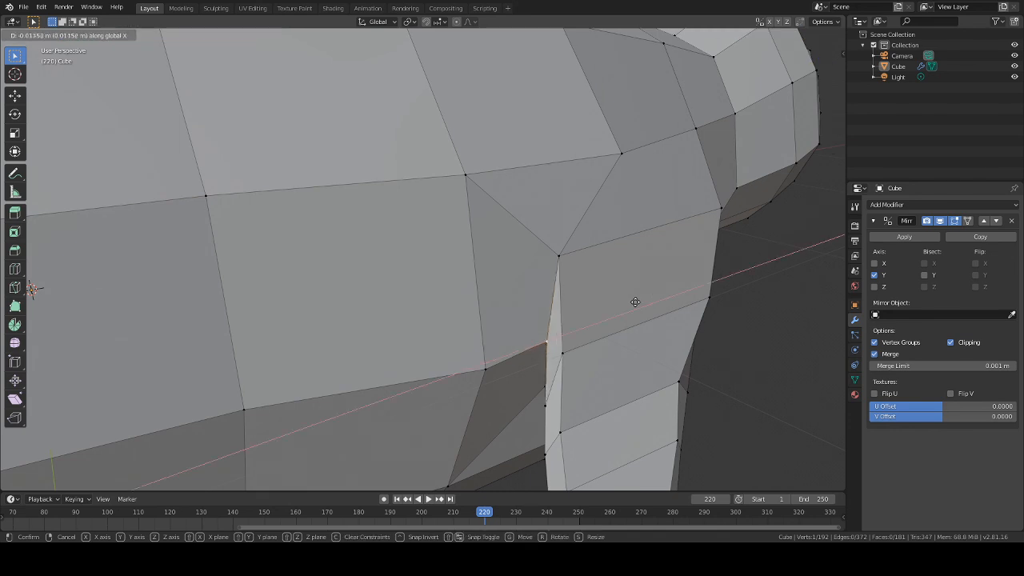
{"action": "left_click", "coordinate": [633, 303]}
Move the underside vertex at the flipper root about 0.028 m toward the tail along X and slightly outward along Y
{"action": "middle_click_drag", "start_coordinate": [633, 303], "coordinate": [639, 280]}
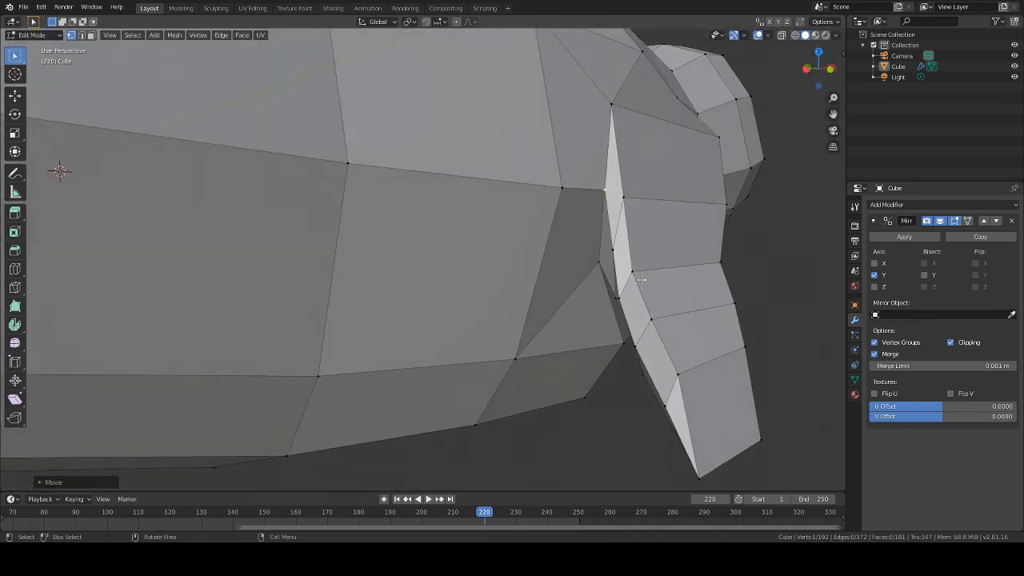
{"action": "key", "text": "g"}
{"action": "key", "text": "x"}
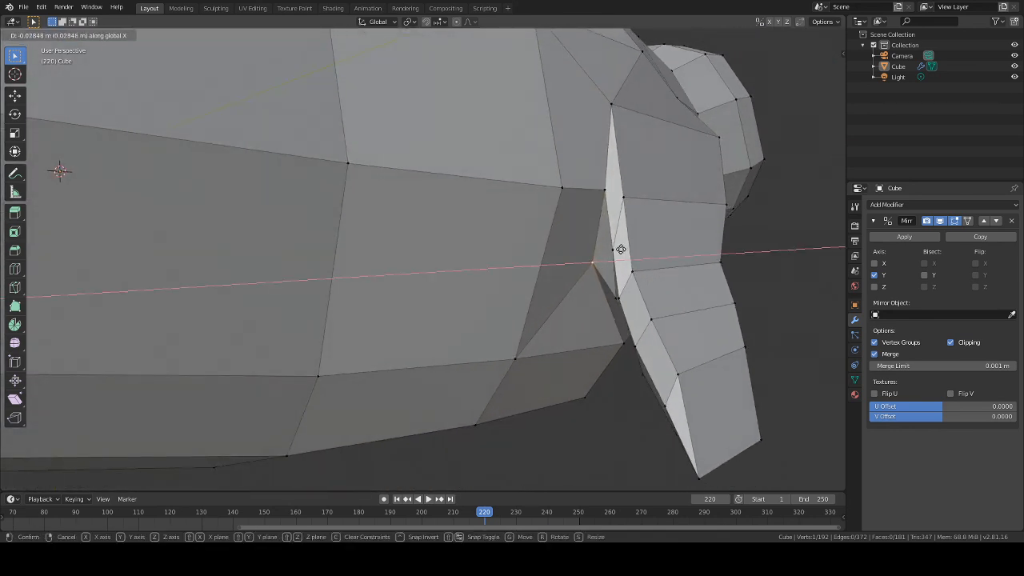
{"action": "left_click", "coordinate": [620, 250]}
{"action": "middle_click_drag", "start_coordinate": [620, 250], "coordinate": [616, 251]}
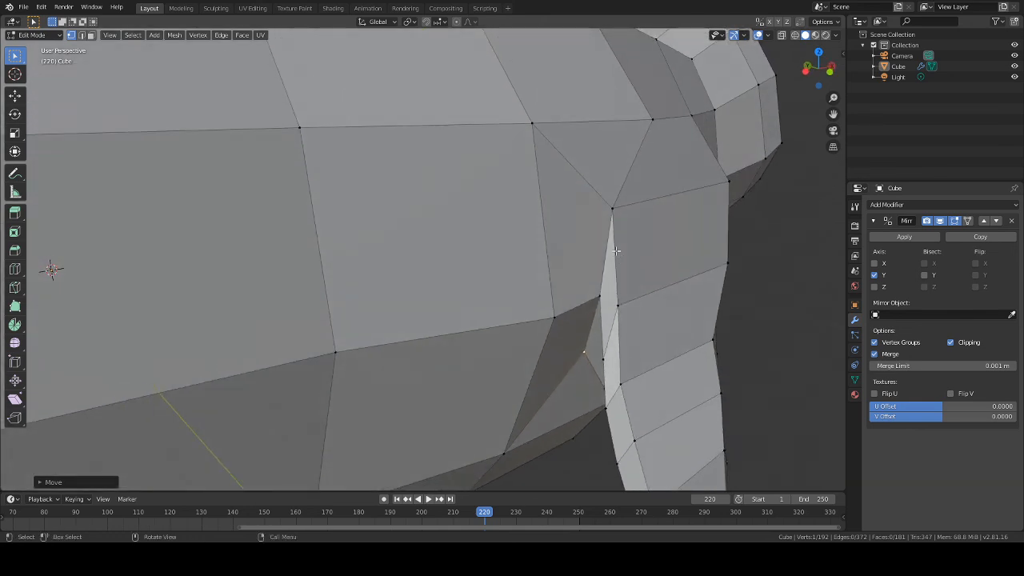
{"action": "key", "text": "g"}
{"action": "key", "text": "y"}
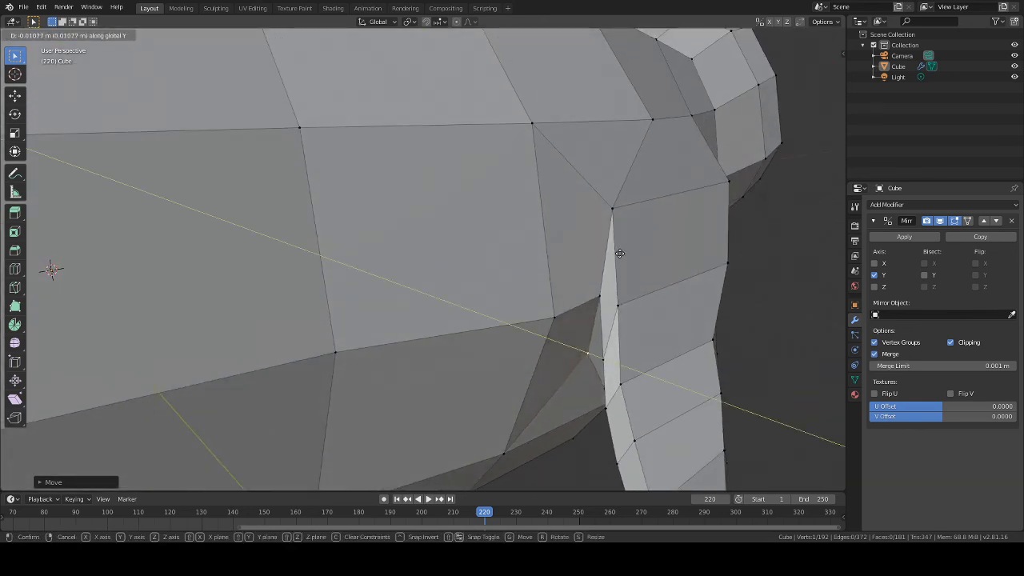
{"action": "left_click", "coordinate": [622, 254]}
Select the crosswise edge nearest the flipper tip on its outer face and lower it about 0.032 m along Z
{"action": "middle_click_drag", "start_coordinate": [671, 265], "coordinate": [290, 334]}
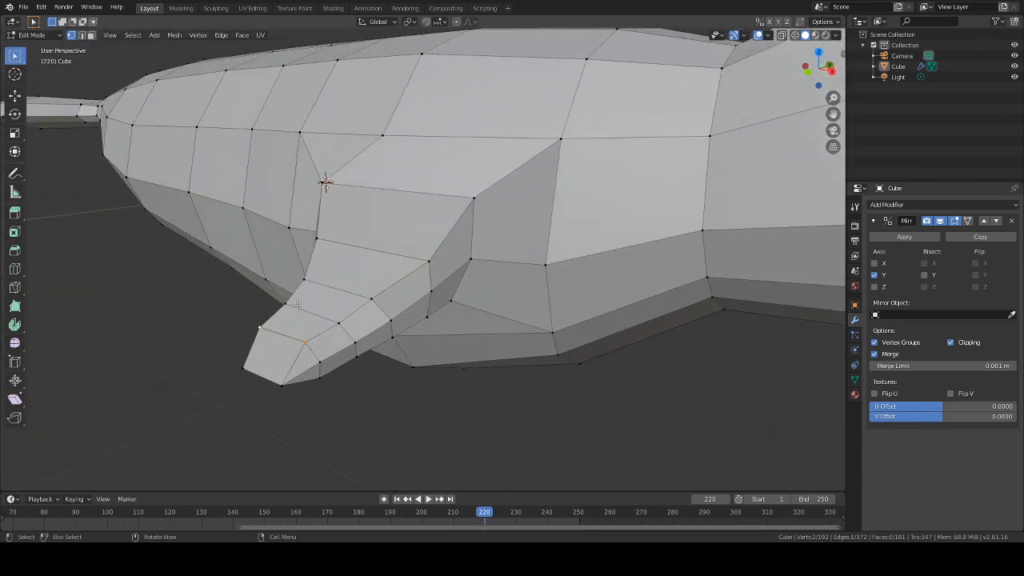
{"action": "key", "text": "g"}
{"action": "key", "text": "z"}
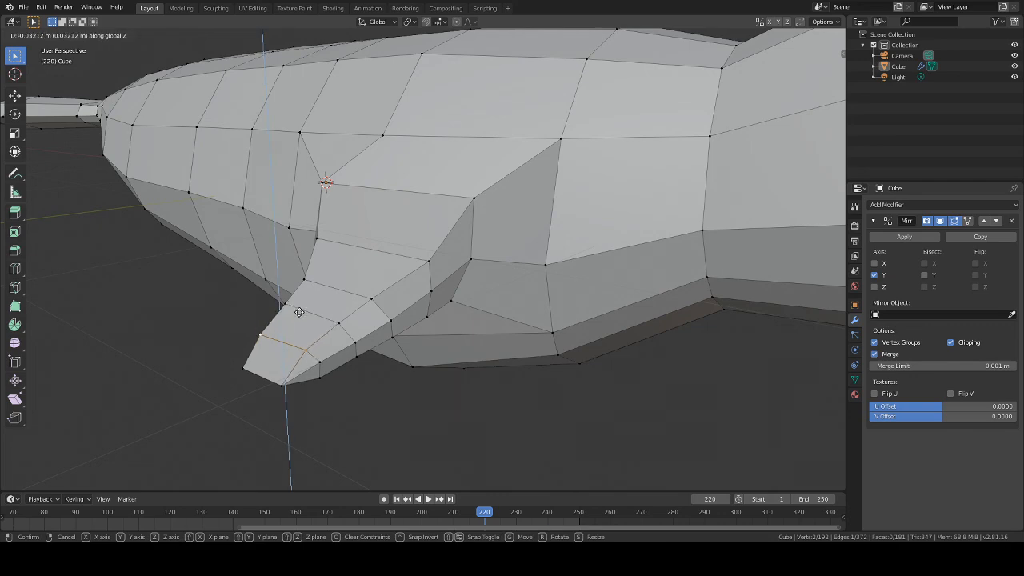
{"action": "left_click", "coordinate": [299, 312]}
Nudge the two-vertex edge across the middle of the flipper's outer face slightly outward along Y
{"action": "middle_click_drag", "start_coordinate": [299, 312], "coordinate": [469, 277]}
{"action": "middle_click_drag", "start_coordinate": [697, 259], "coordinate": [659, 262]}
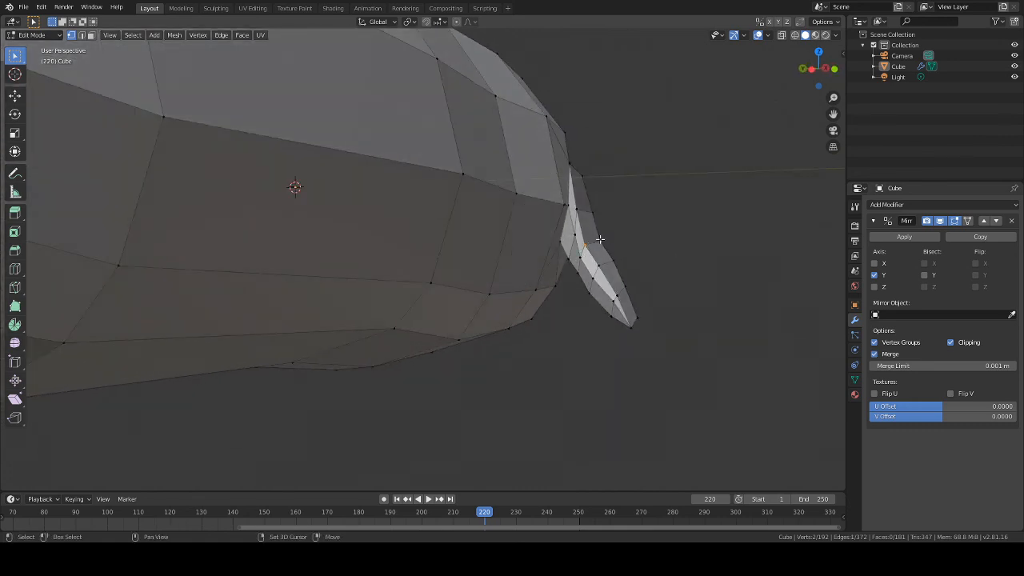
{"action": "key", "text": "g"}
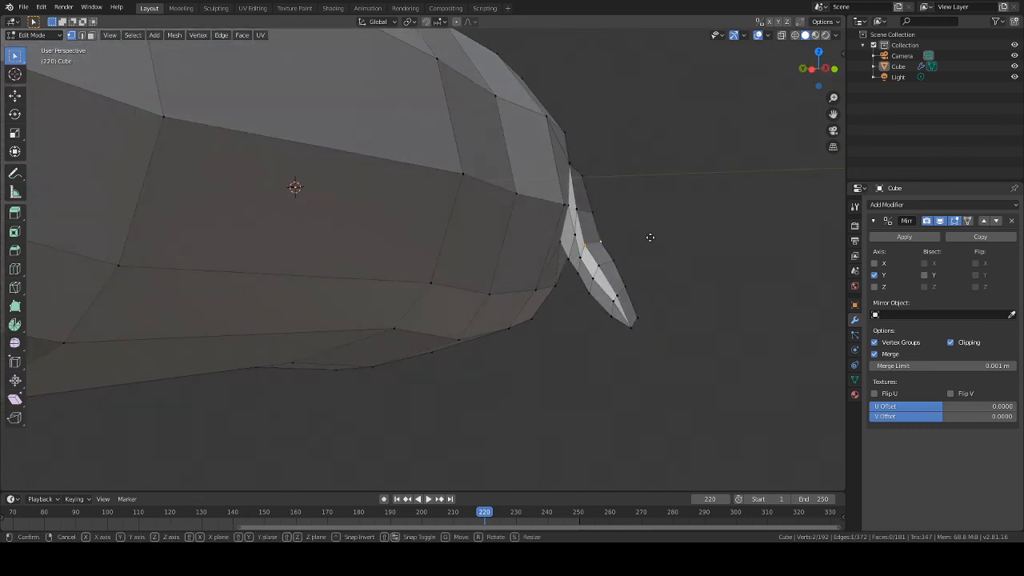
{"action": "key", "text": "y"}
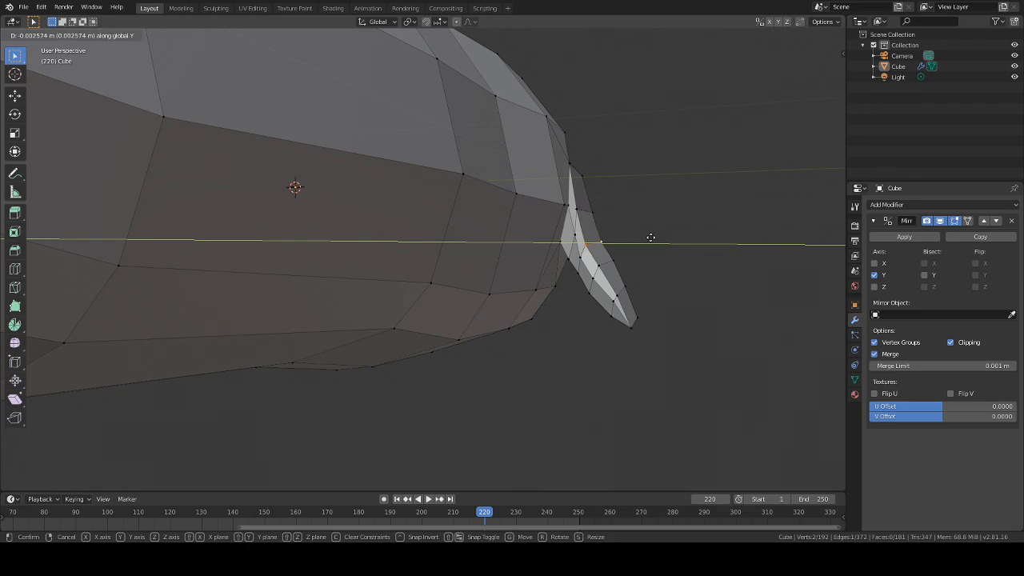
{"action": "left_click", "coordinate": [653, 237]}
Deselect the mesh and add a Subdivision Surface modifier after the Mirror modifier, with viewport subdivisions at 4
{"action": "middle_click_drag", "start_coordinate": [656, 238], "coordinate": [458, 245]}
{"action": "scroll", "coordinate": [488, 252], "scroll_direction": "down", "scroll_amount": 3}
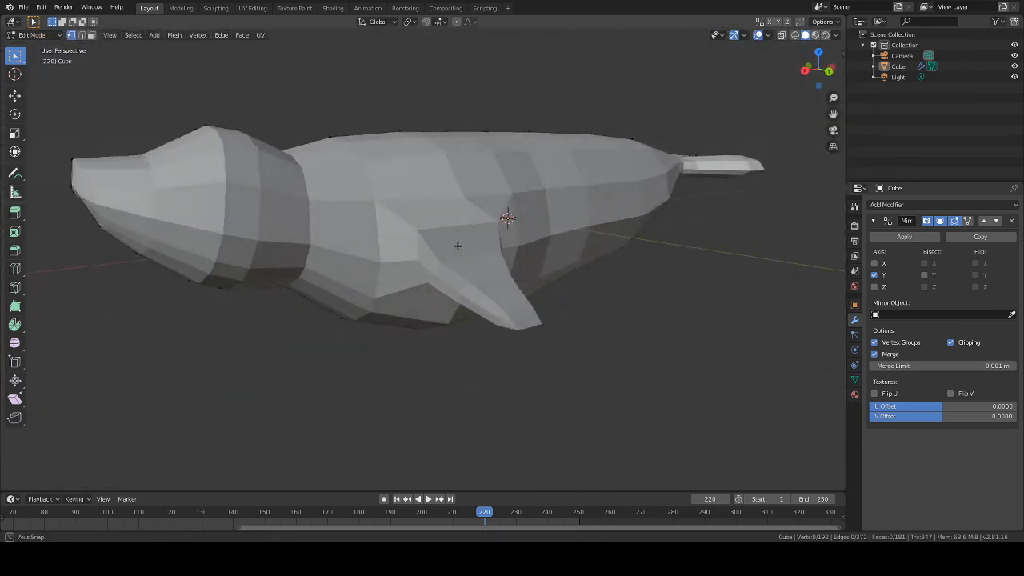
{"action": "scroll", "coordinate": [480, 256], "scroll_direction": "down", "scroll_amount": 4}
{"action": "middle_click_drag", "start_coordinate": [537, 277], "coordinate": [356, 182]}
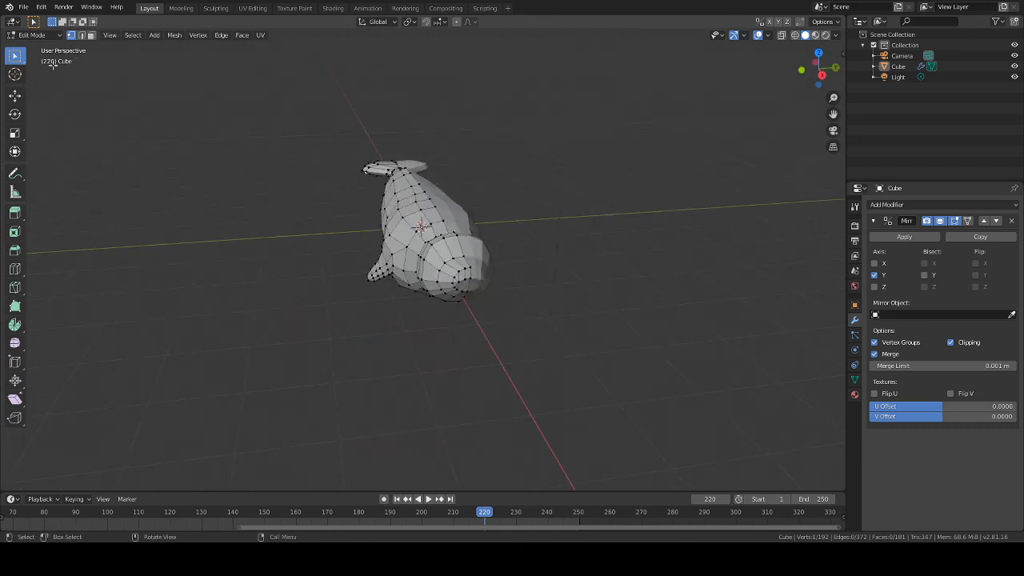
{"action": "middle_click_drag", "start_coordinate": [225, 137], "coordinate": [300, 143]}
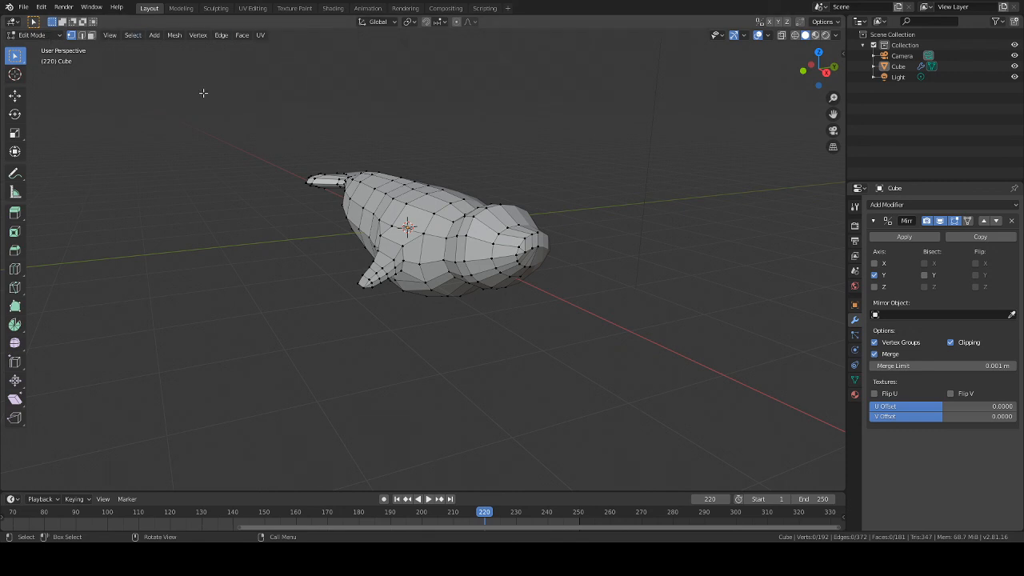
{"action": "left_click", "coordinate": [907, 205]}
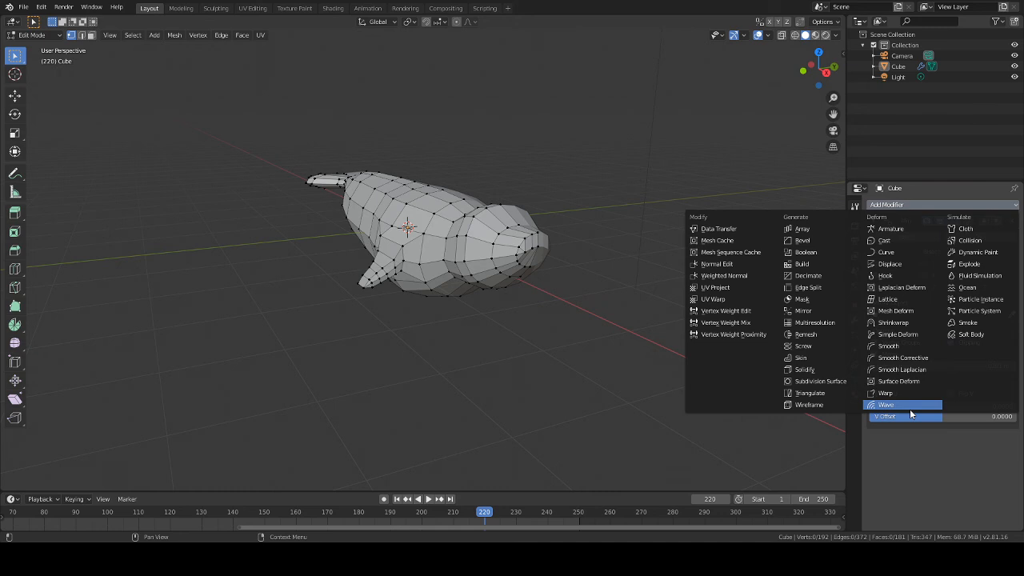
{"action": "left_click", "coordinate": [819, 381]}
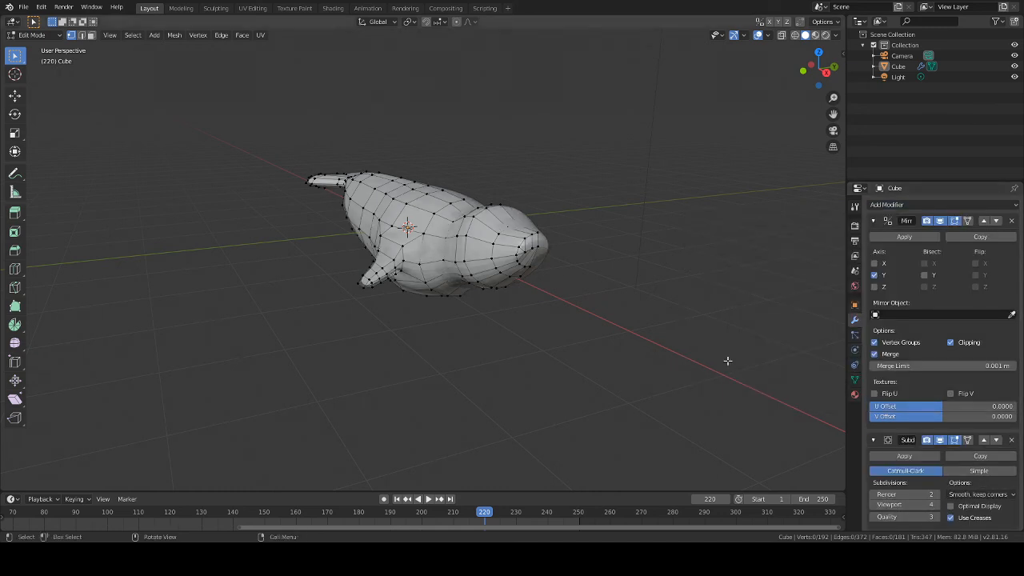
Switch to Object Mode and inspect the smoothed whale from the side and front
{"action": "left_click", "coordinate": [36, 35]}
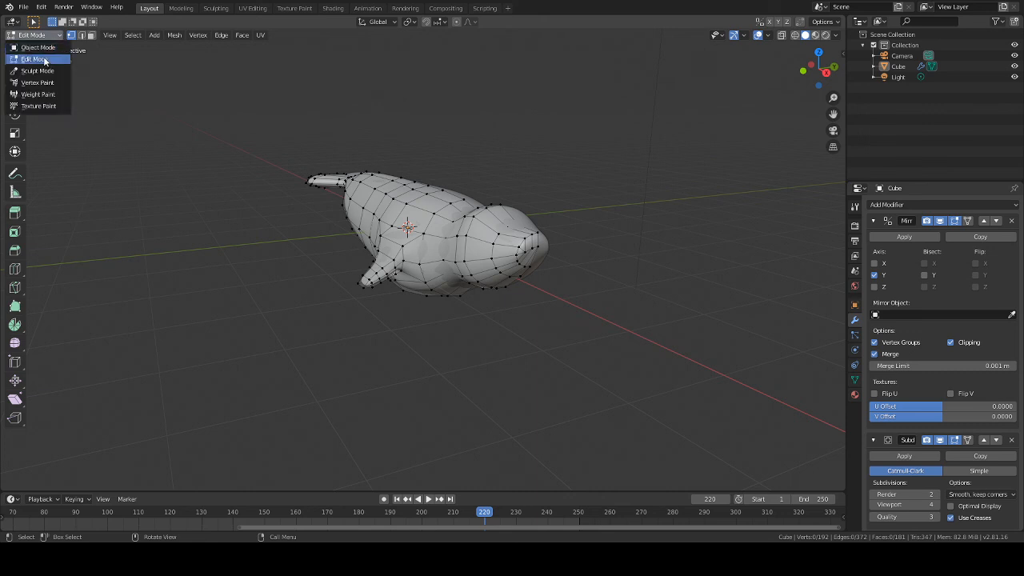
{"action": "left_click", "coordinate": [42, 48]}
{"action": "middle_click_drag", "start_coordinate": [164, 120], "coordinate": [570, 167]}
{"action": "scroll", "coordinate": [571, 167], "scroll_direction": "down", "scroll_amount": 5}
{"action": "scroll", "coordinate": [584, 209], "scroll_direction": "up", "scroll_amount": 7}
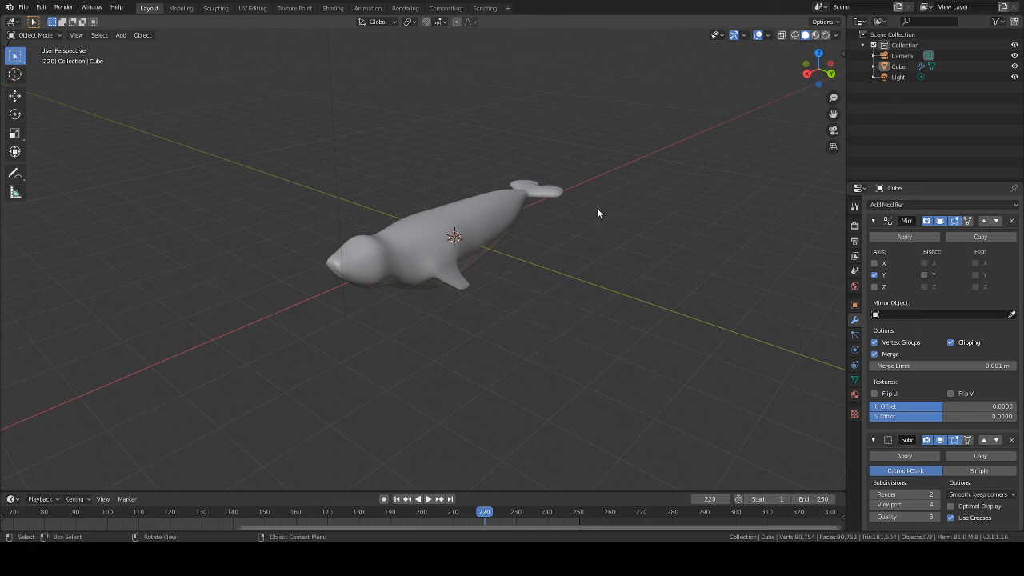
{"action": "middle_click_drag", "start_coordinate": [567, 211], "coordinate": [648, 231]}
{"action": "scroll", "coordinate": [672, 269], "scroll_direction": "up", "scroll_amount": 3}
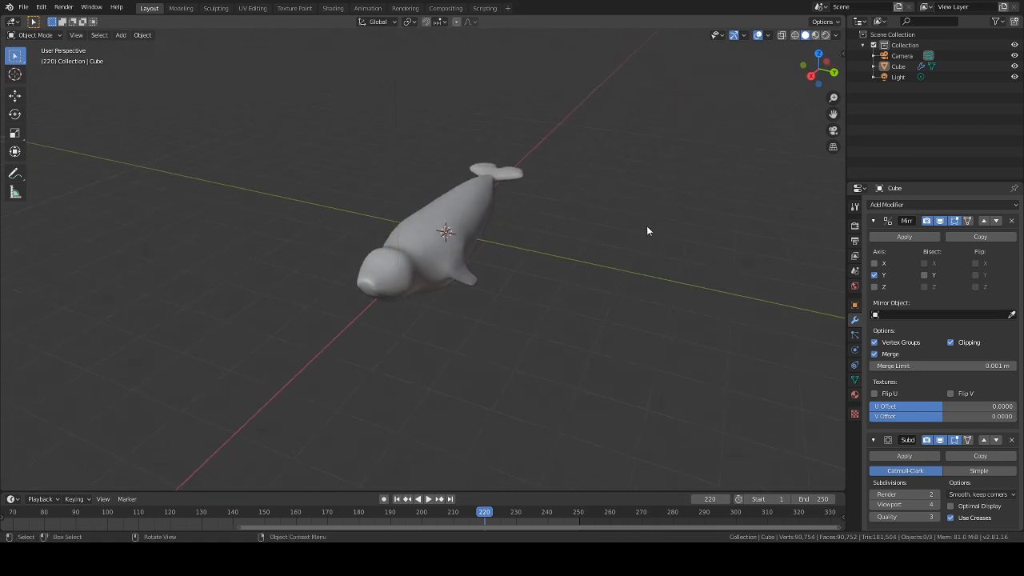
{"action": "left_click", "coordinate": [24, 7]}
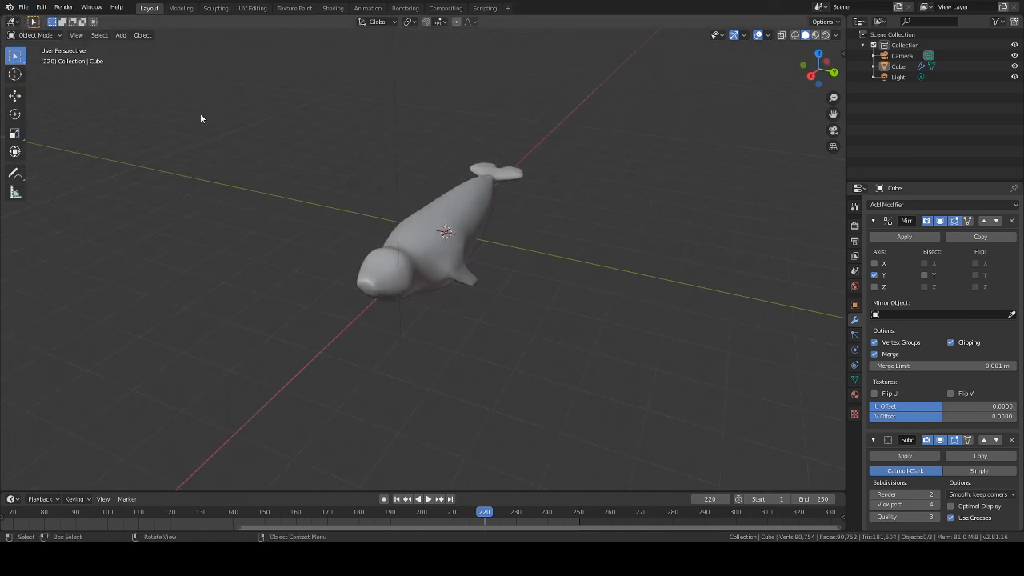